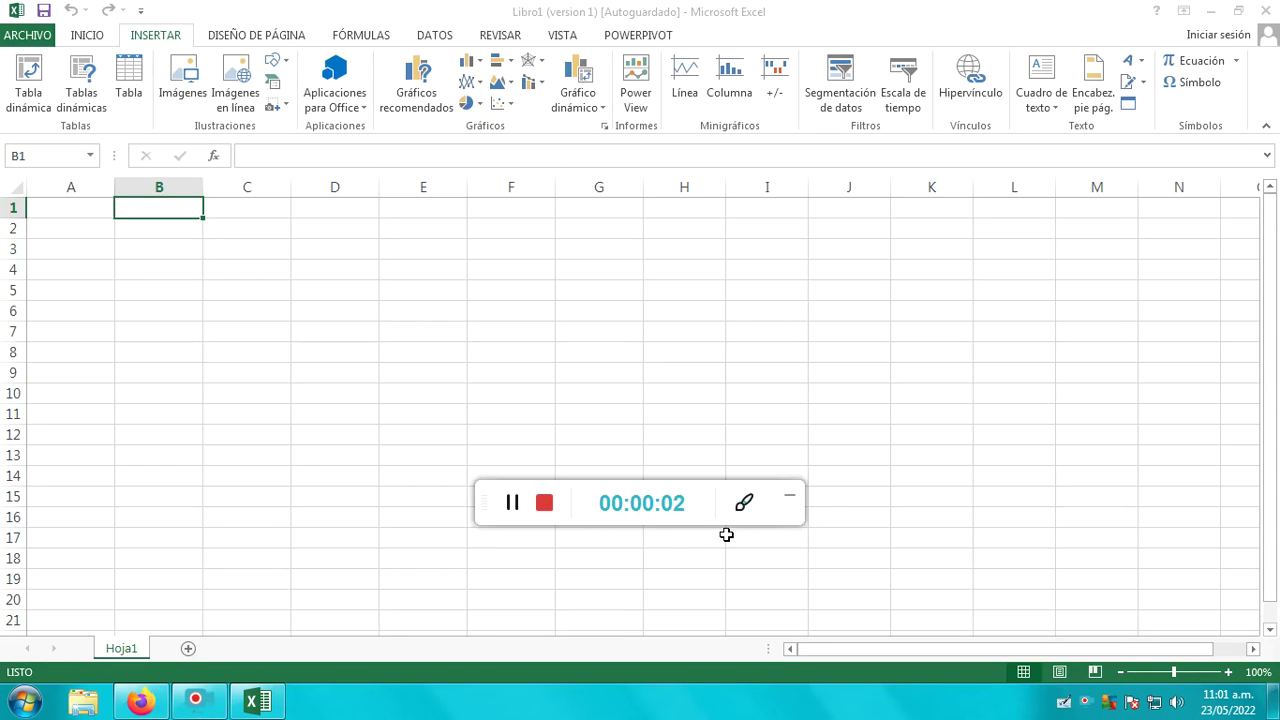
Show the INICIO ribbon commands and select cell E3 on the blank Hoja1 sheet.
mouse_move(778, 520)
left_mouse_down()
mouse_move(836, 646)
mouse_move(829, 626)
left_mouse_up()
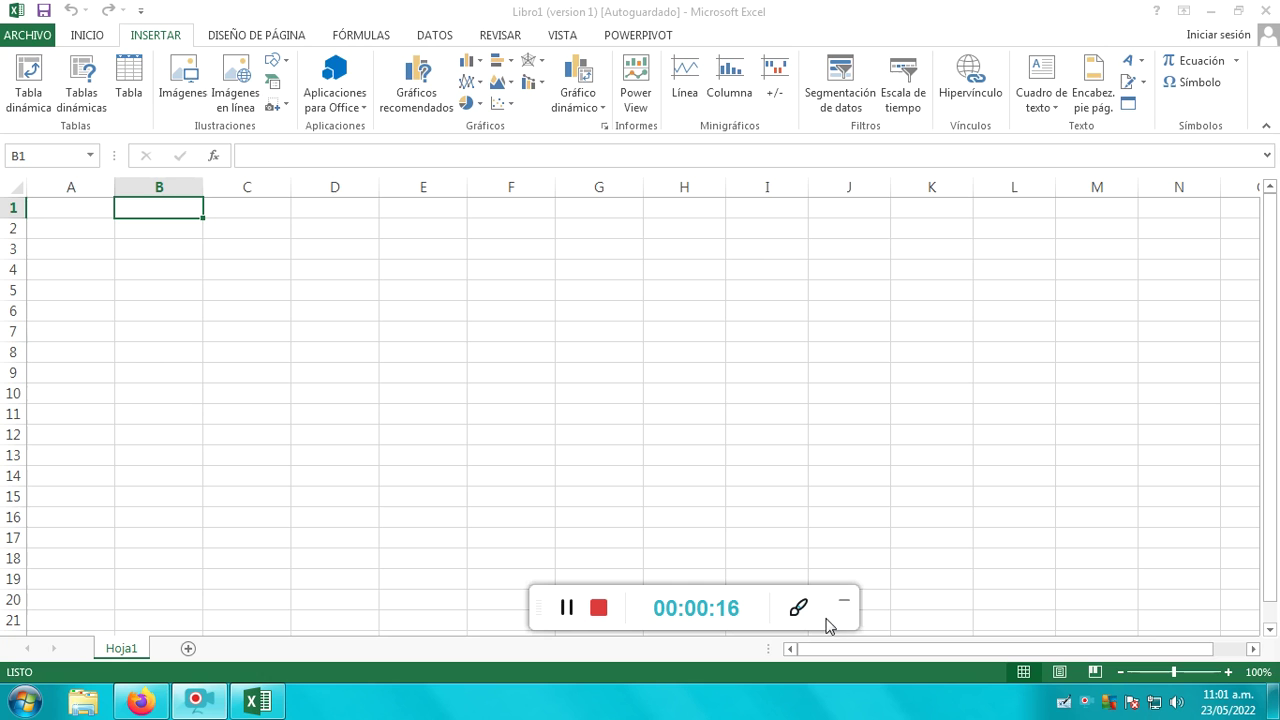
left_click(87, 37)
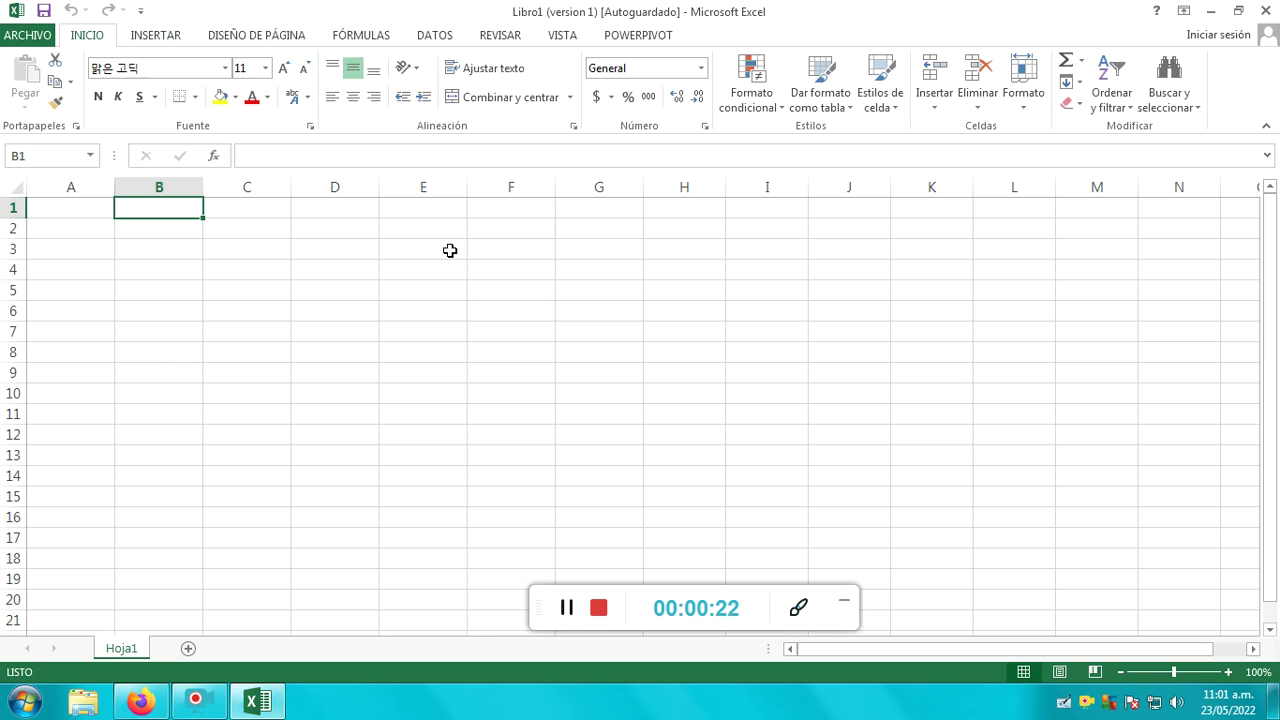
left_click(450, 251)
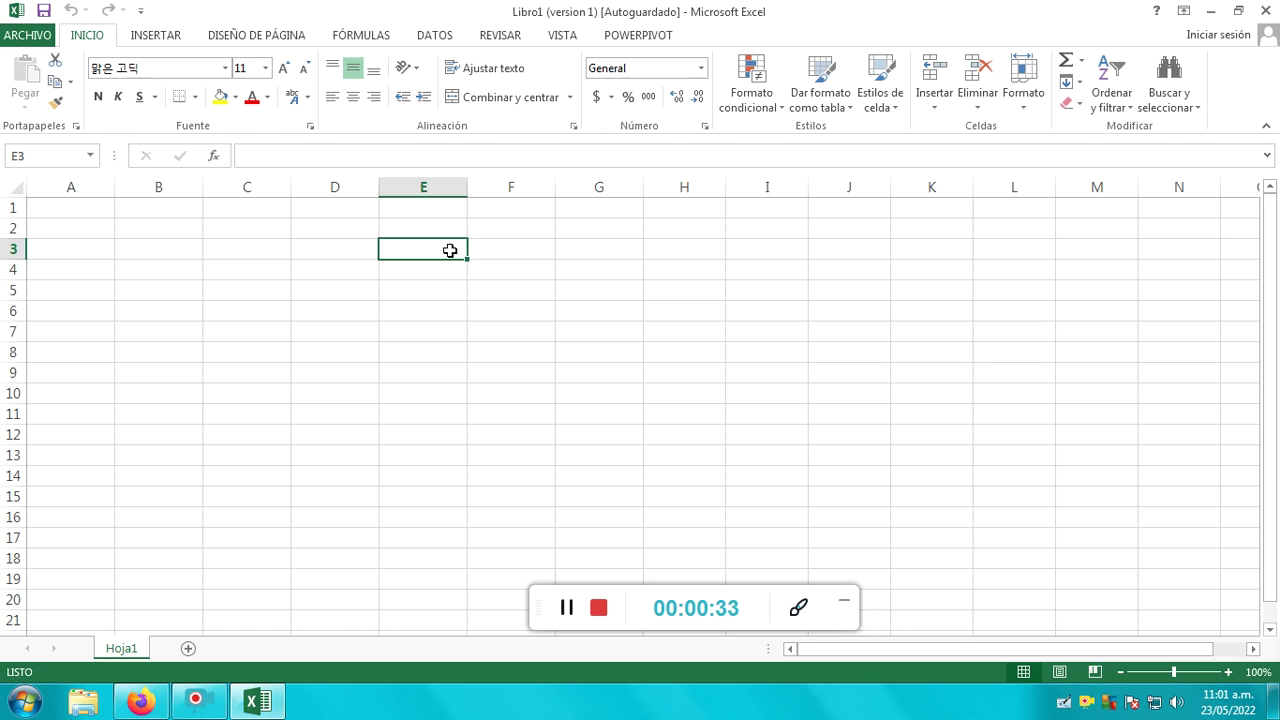
Put an outside border around D3:I14, then apply all borders to every cell in the range.
mouse_move(300, 248)
left_mouse_down()
mouse_move(677, 278)
mouse_move(770, 470)
left_mouse_up()
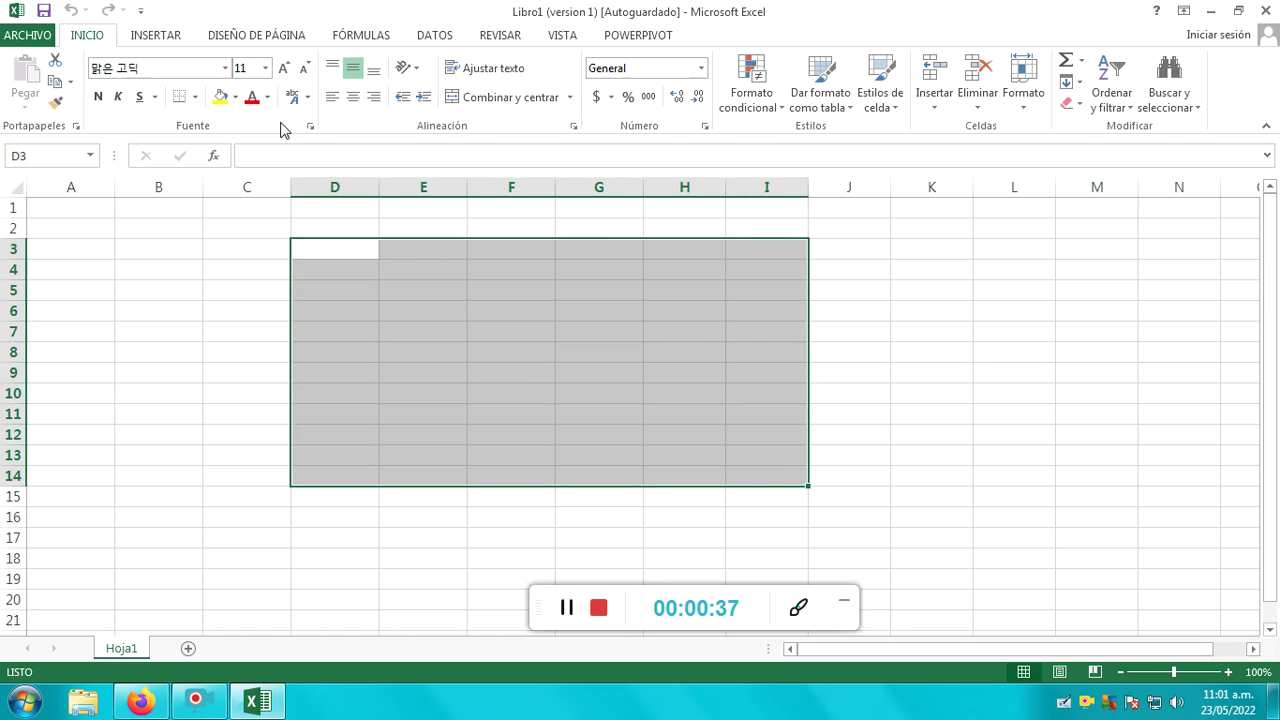
left_click(196, 97)
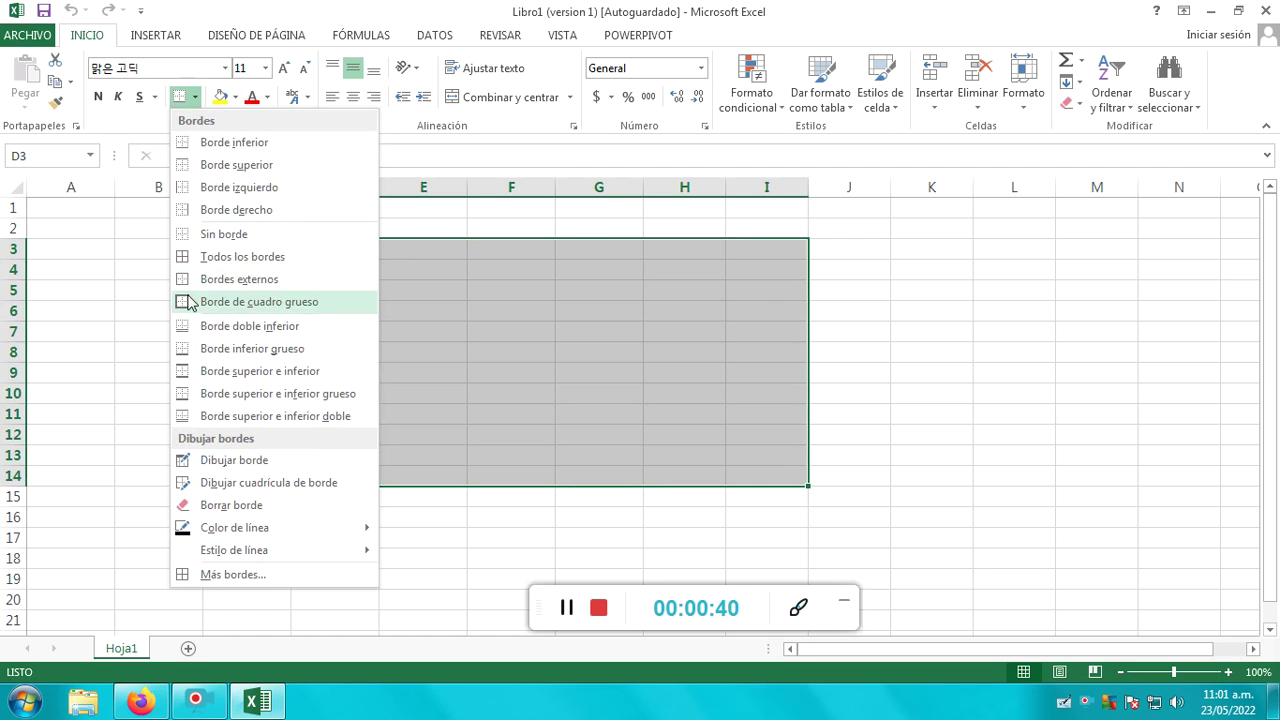
left_click(285, 282)
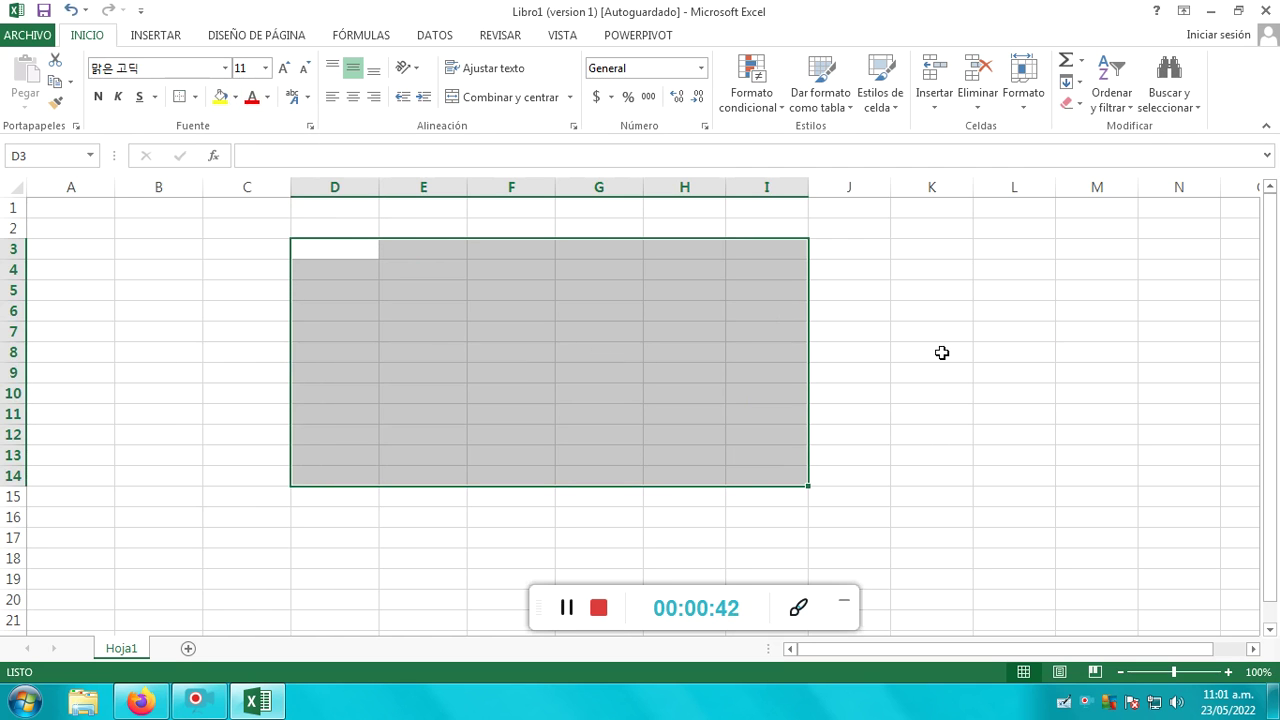
left_click(976, 352)
left_click(534, 392)
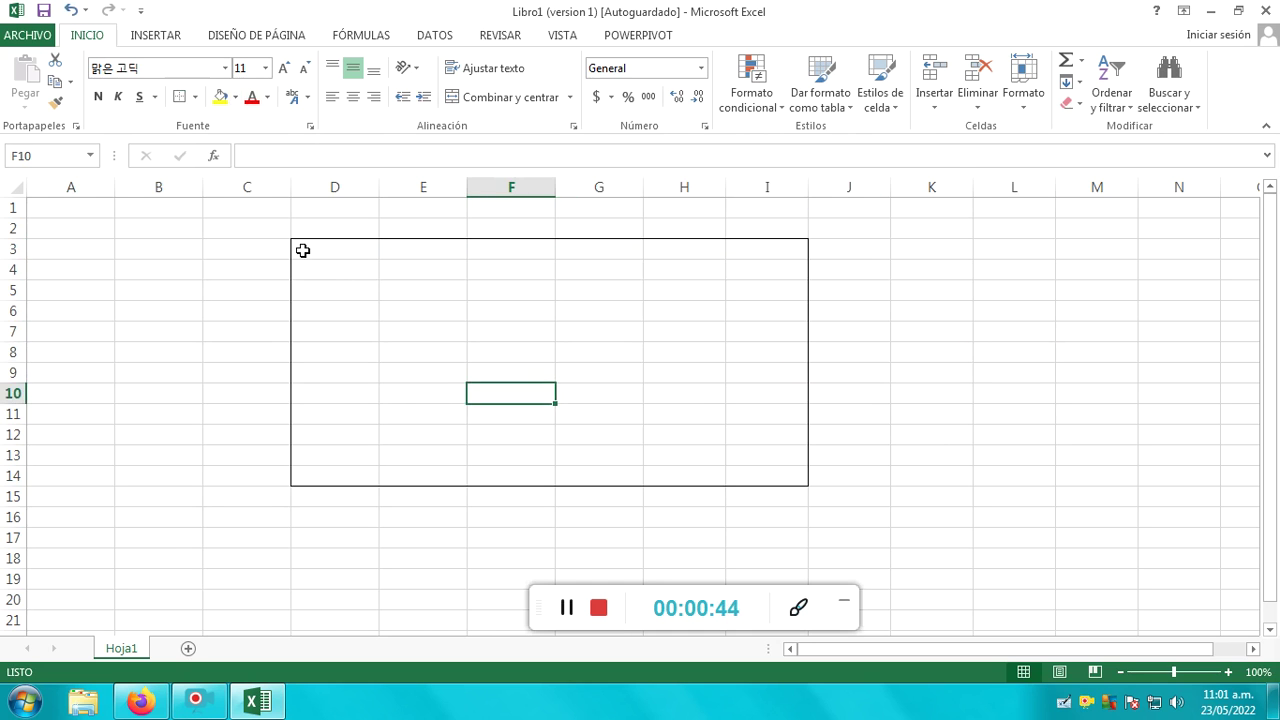
left_click_drag(306, 252, 783, 477)
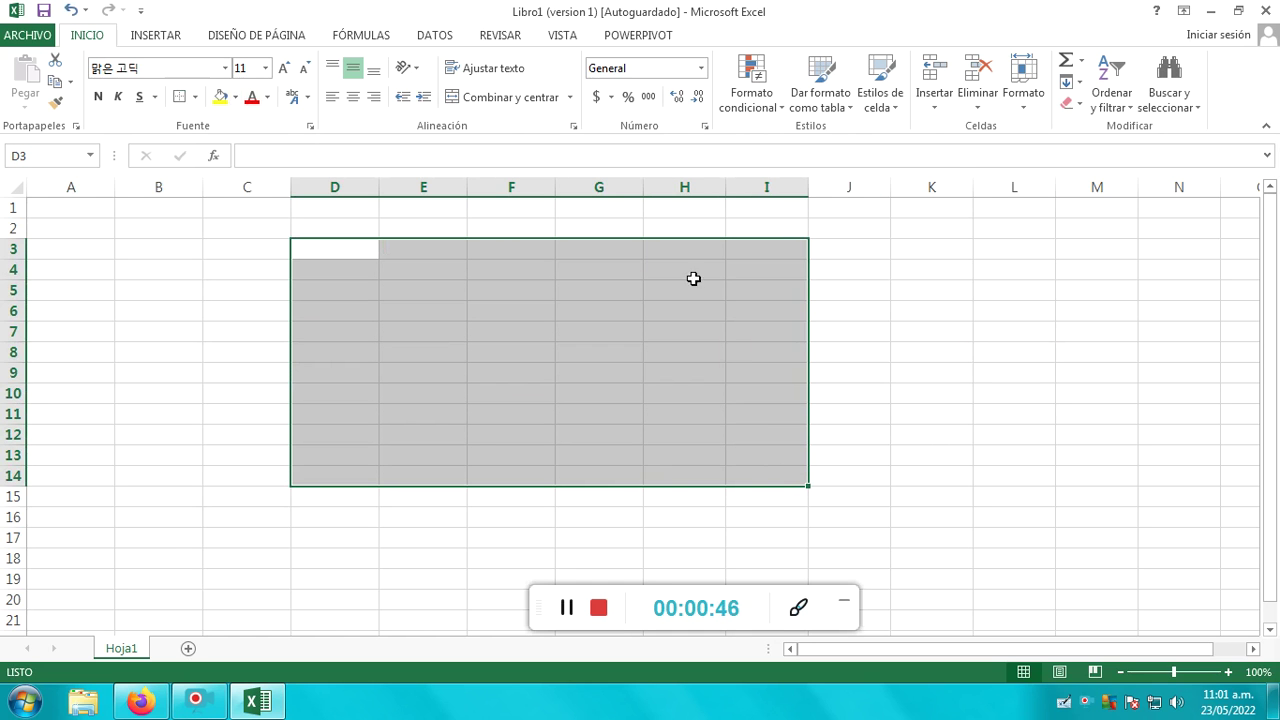
left_click(194, 98)
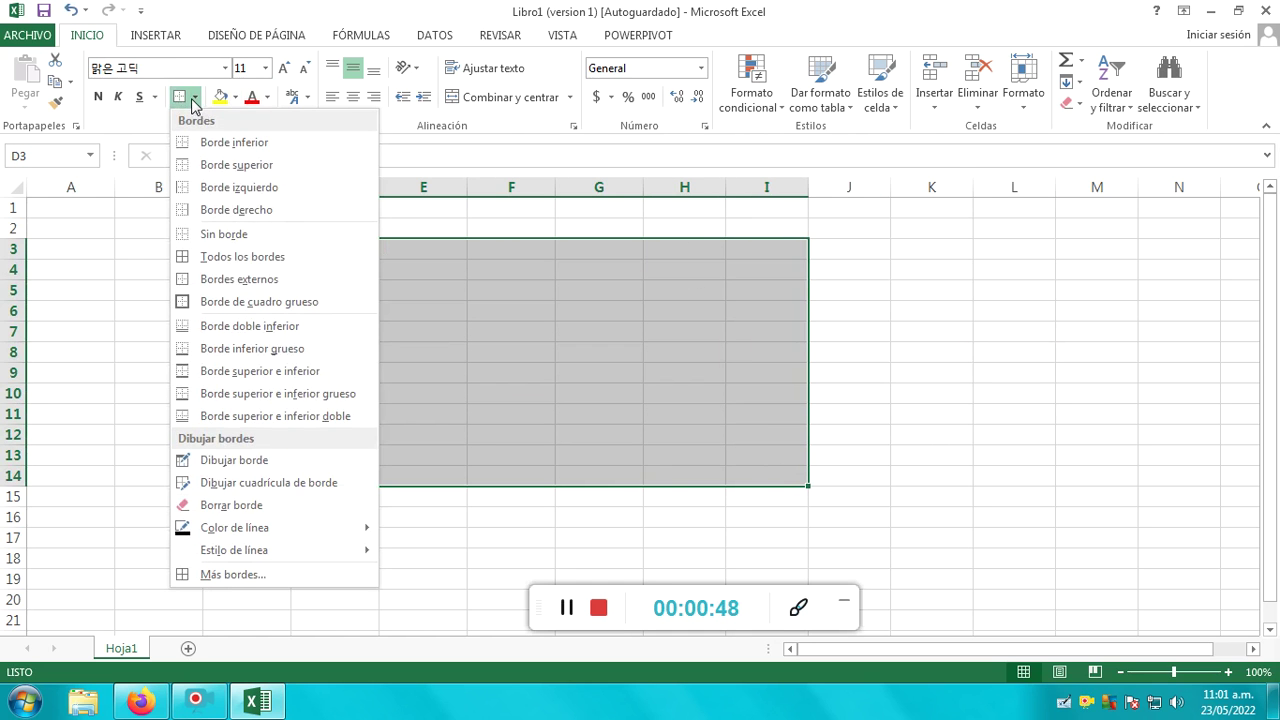
left_click(253, 259)
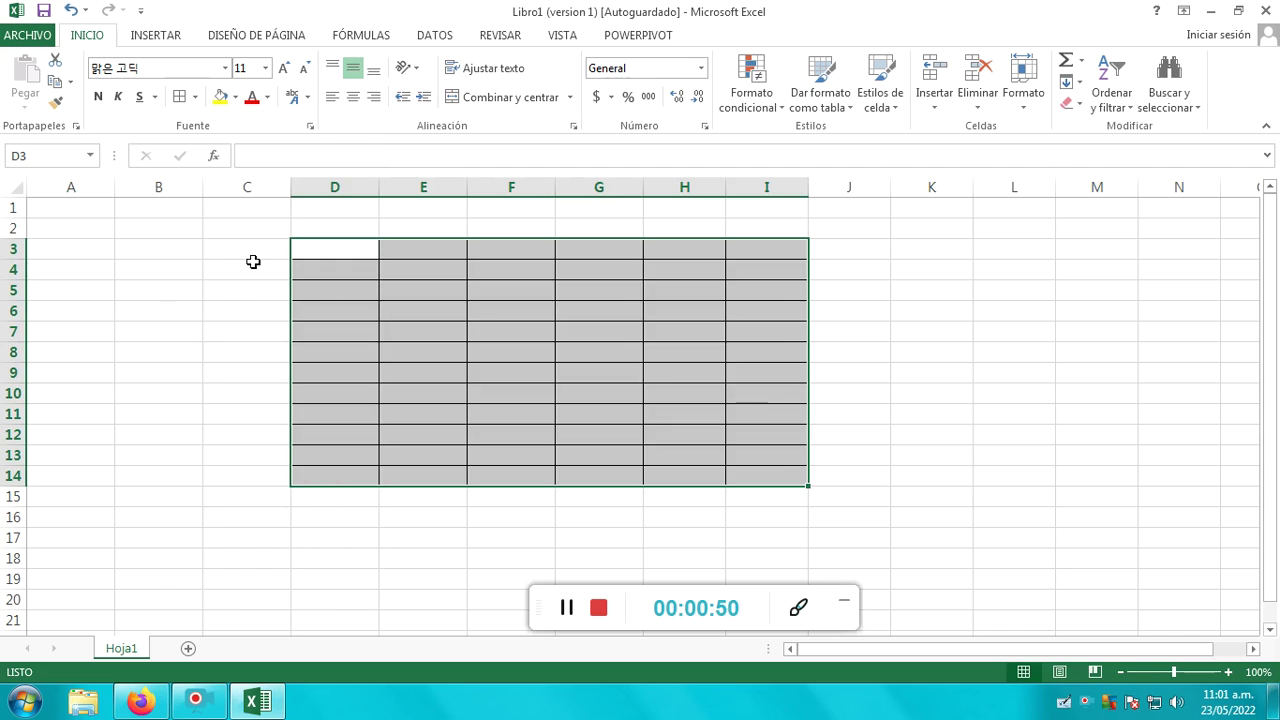
left_click(927, 393)
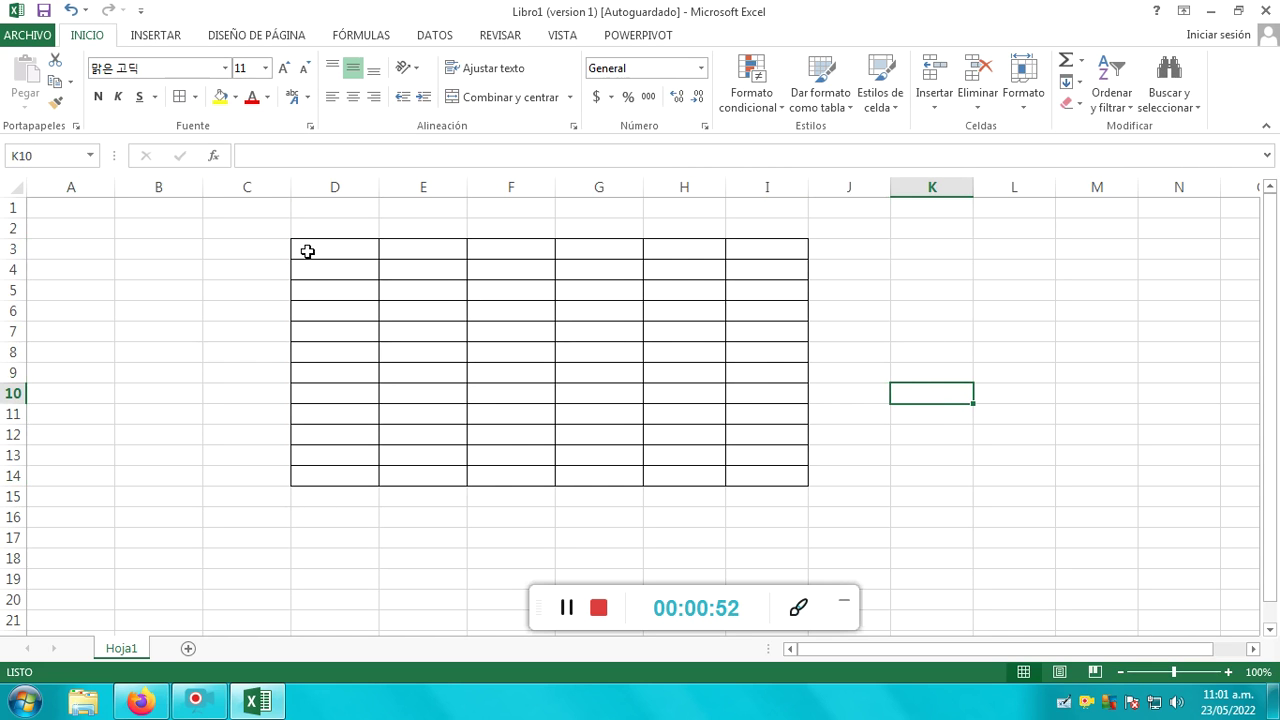
Switch the font to Hahmlet and enter the headings GATITO in D3 and PERRITO in E3.
left_click(227, 68)
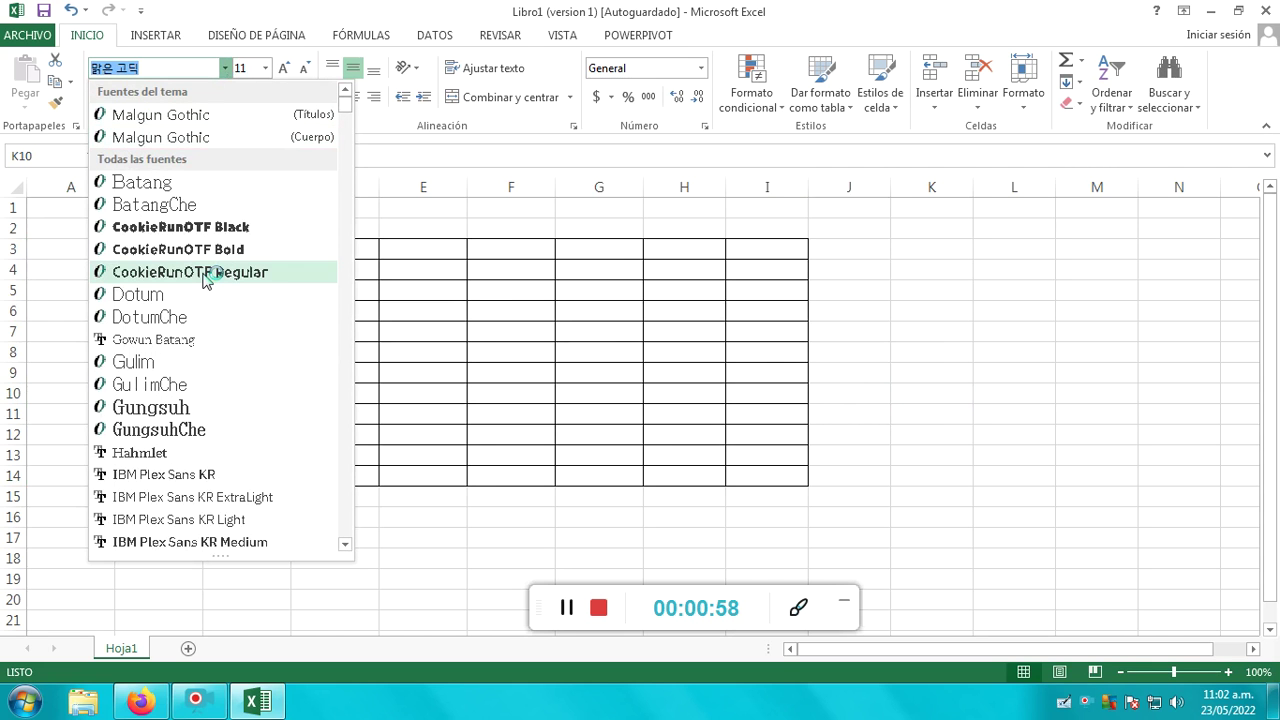
left_click(172, 453)
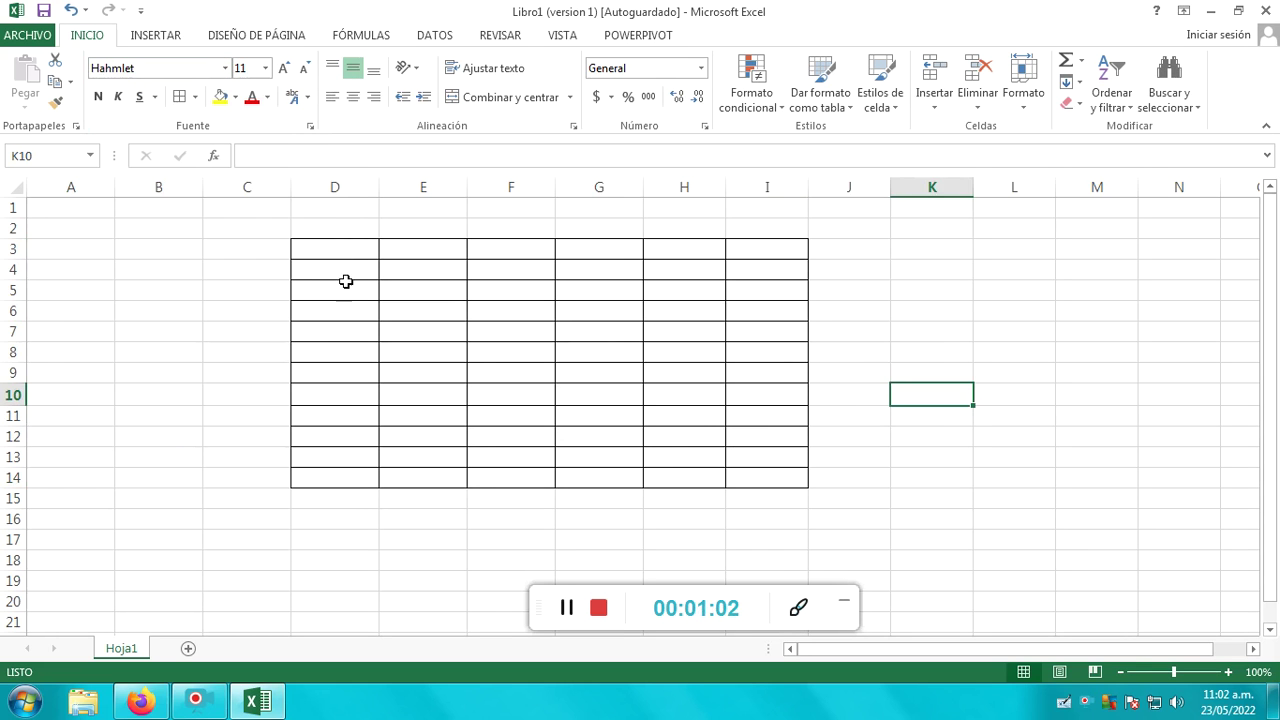
left_click(342, 249)
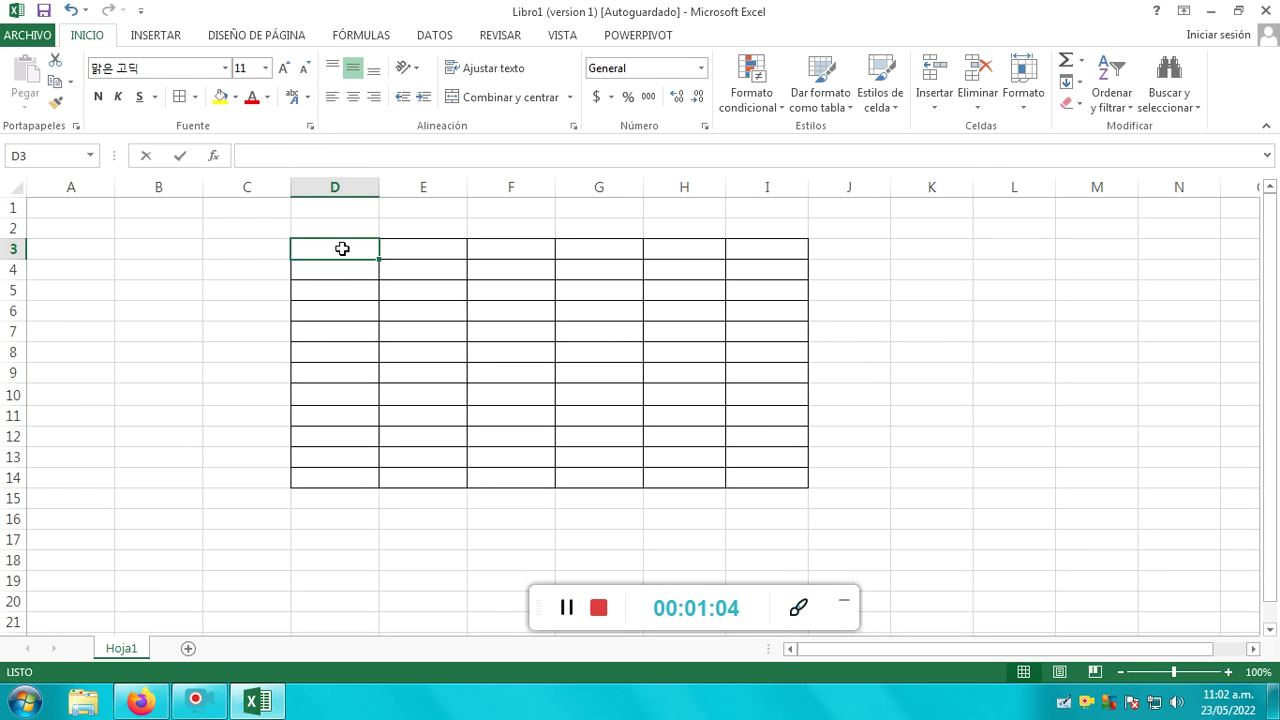
type("GAT")
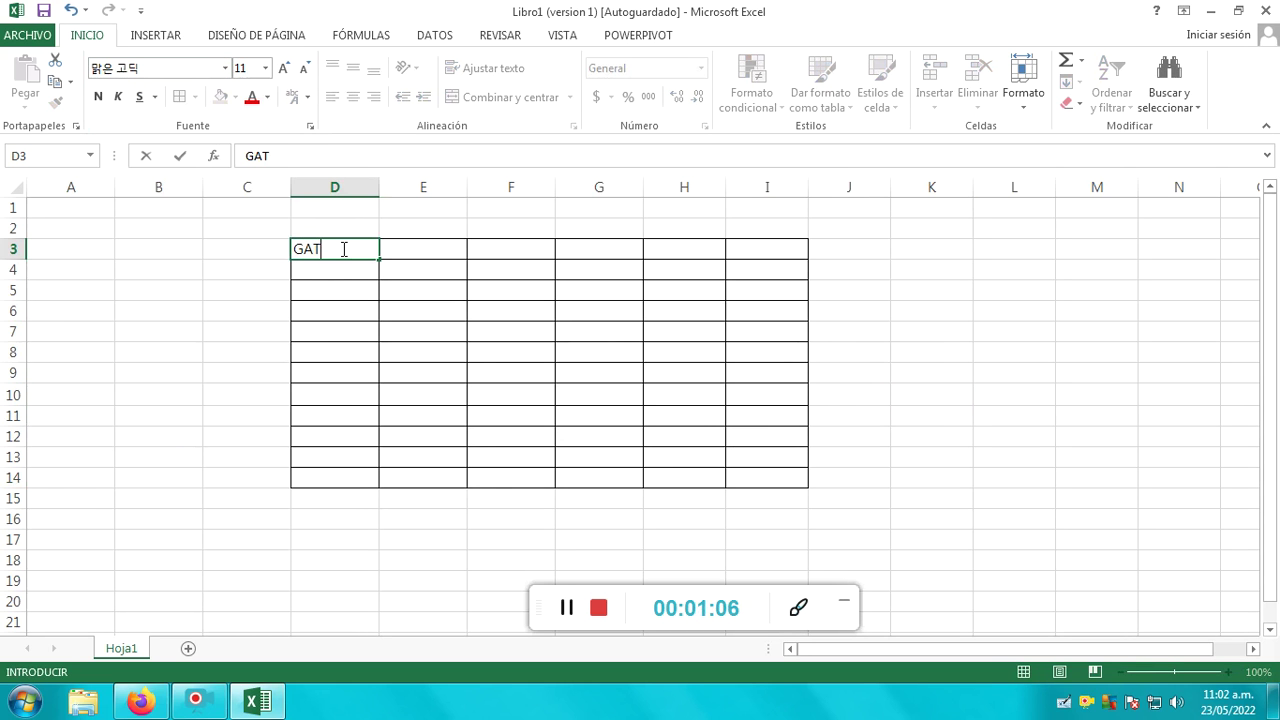
type("O")
key("BackSpace")
type("TI")
key("Tab")
left_click(344, 249)
key("BackSpace")
type("GATITO")
key("Tab")
type("PERRITO")
key("Tab")
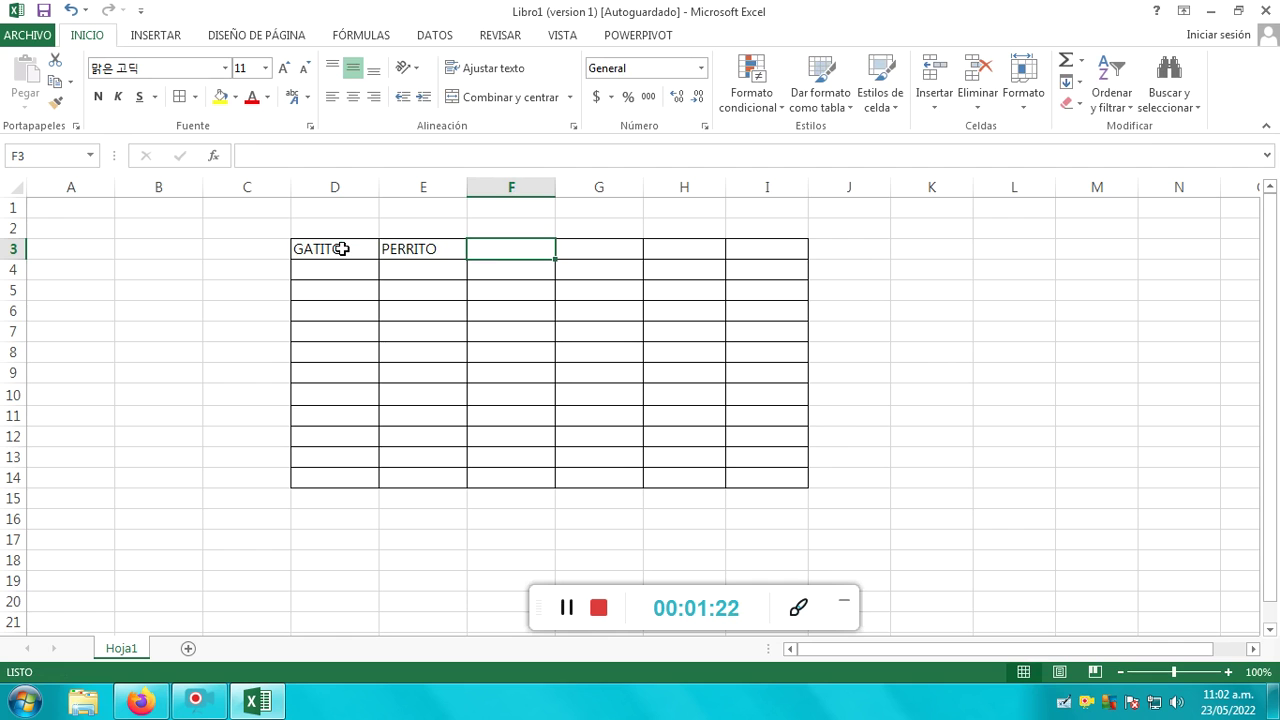
Centre the GATITO and PERRITO headings in cells D3 and E3.
double_click(342, 249)
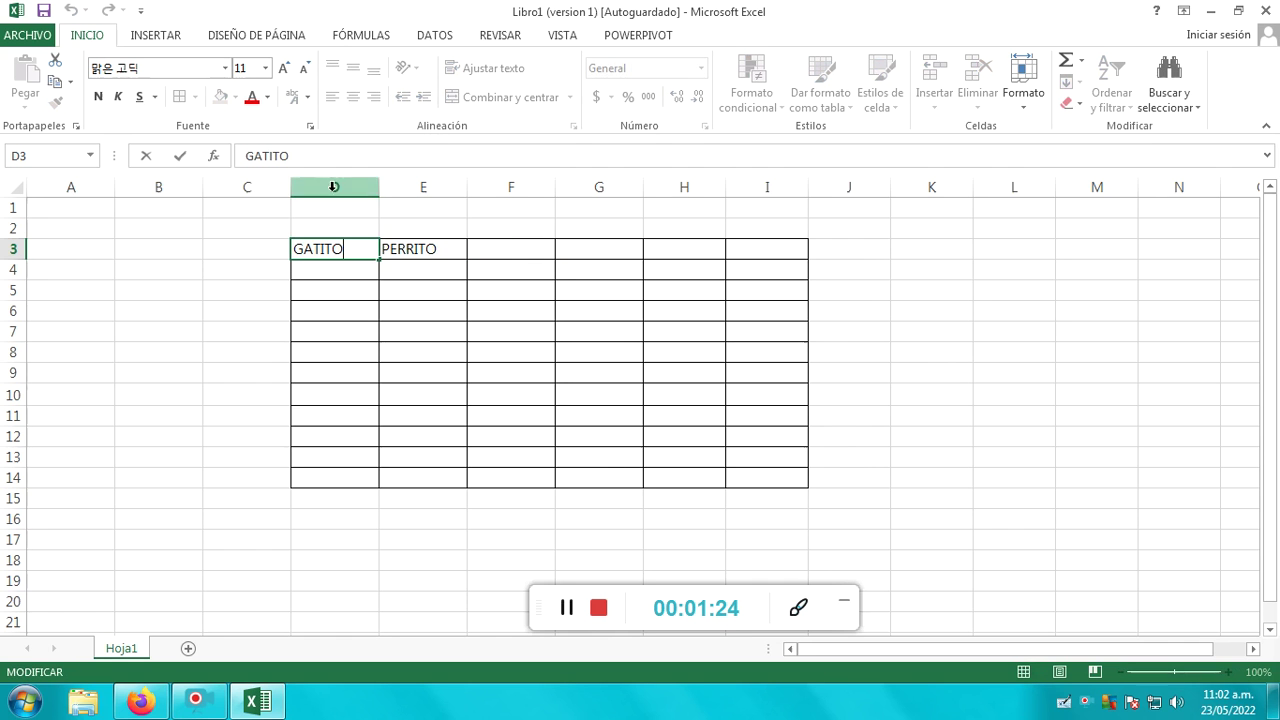
left_click(331, 269)
left_click(337, 250)
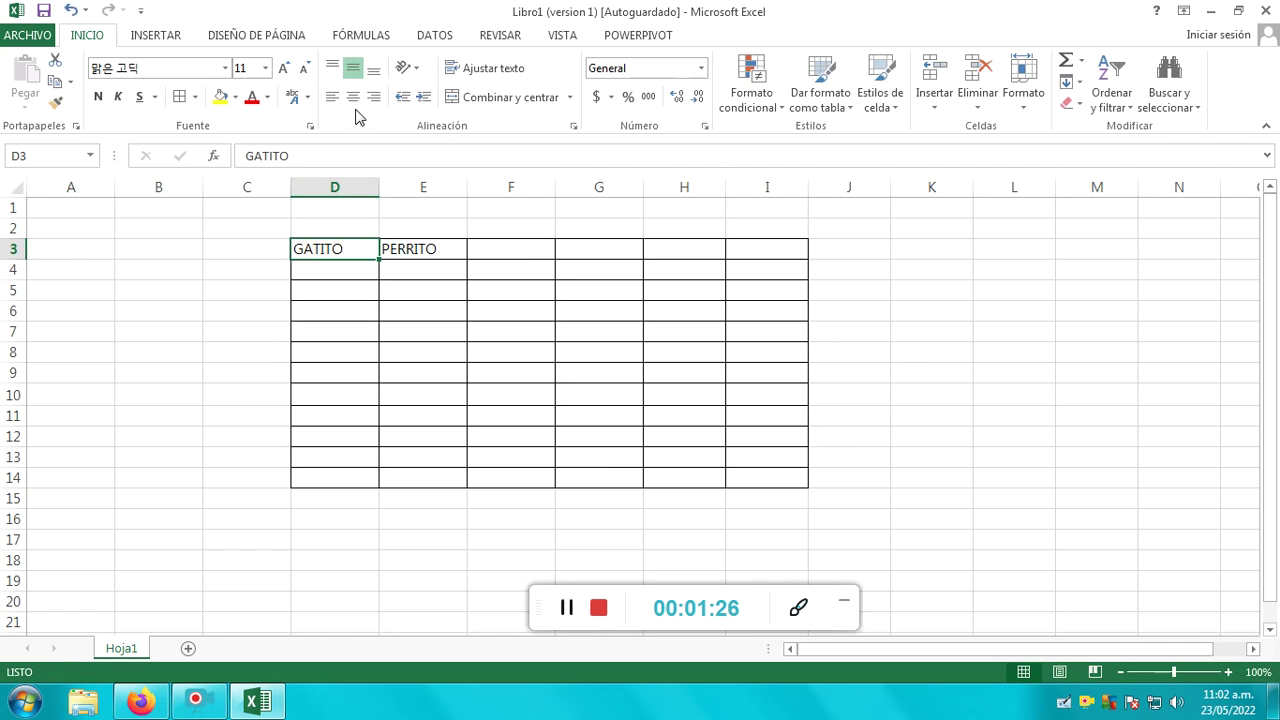
left_click(353, 97)
left_click(417, 244)
left_click(365, 97)
left_click(512, 253)
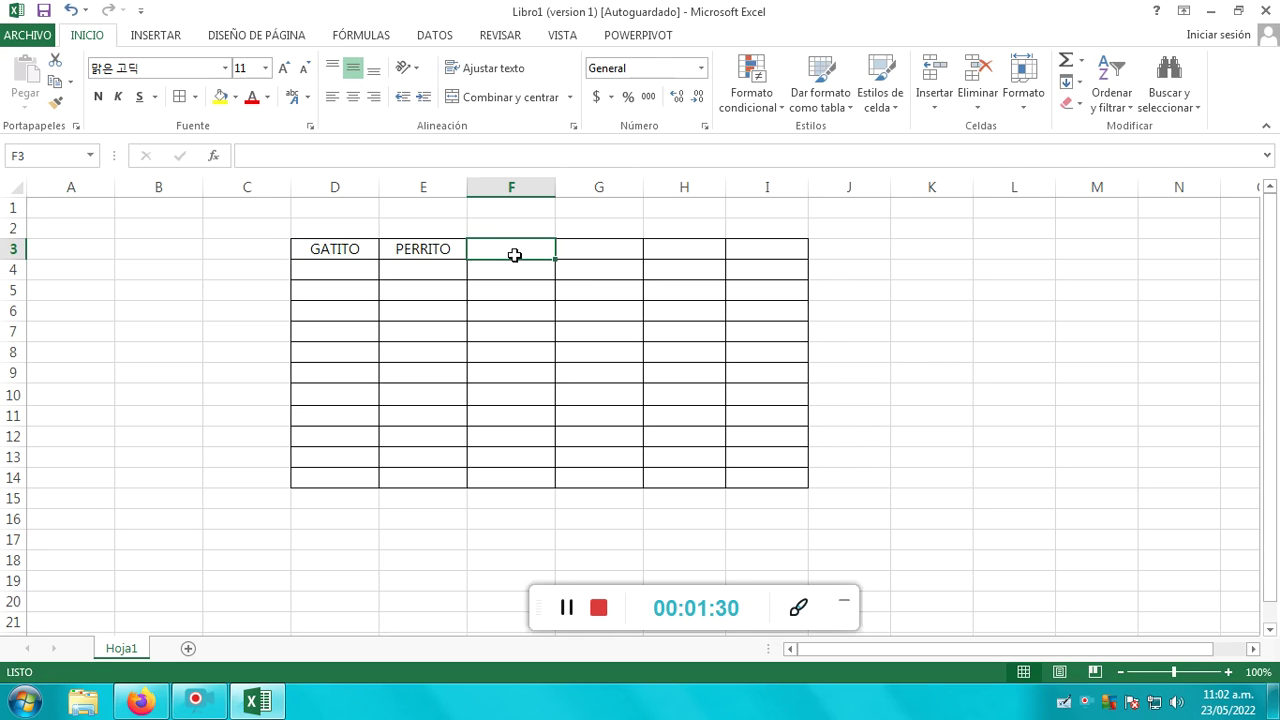
left_click_drag(295, 249, 449, 249)
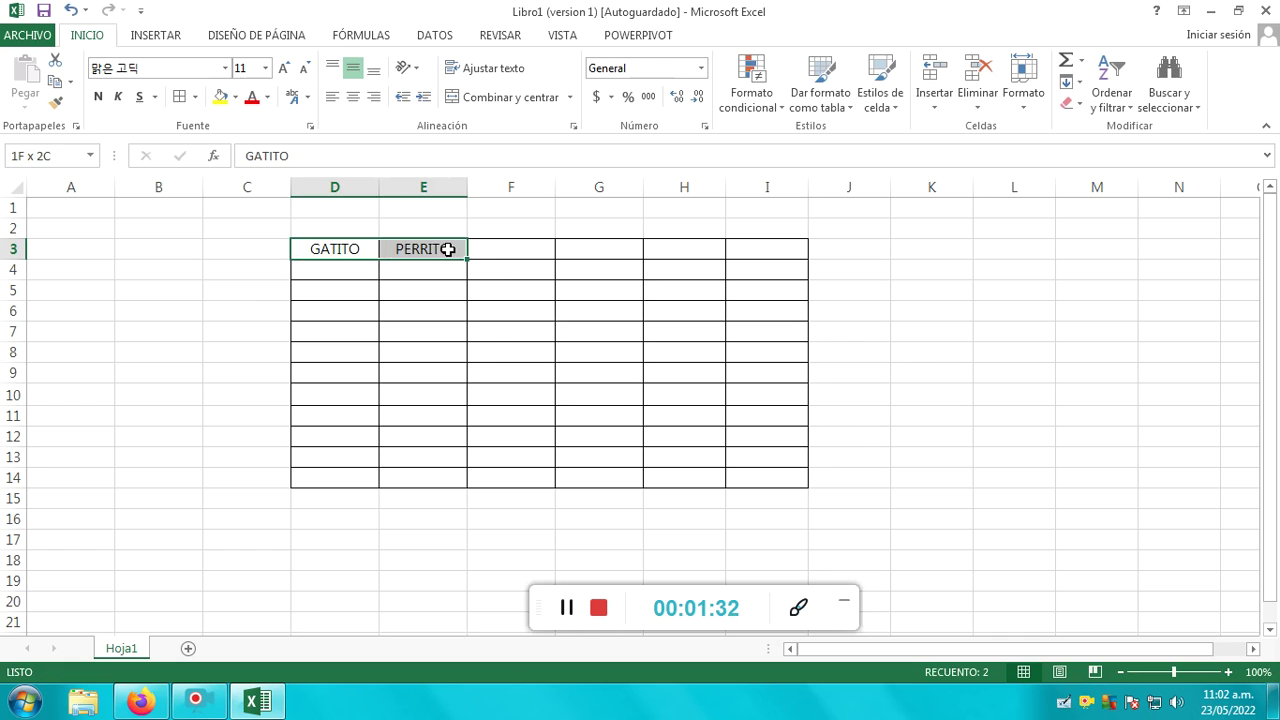
Enter the heading AVECITA in F3 and centre it.
left_click(270, 97)
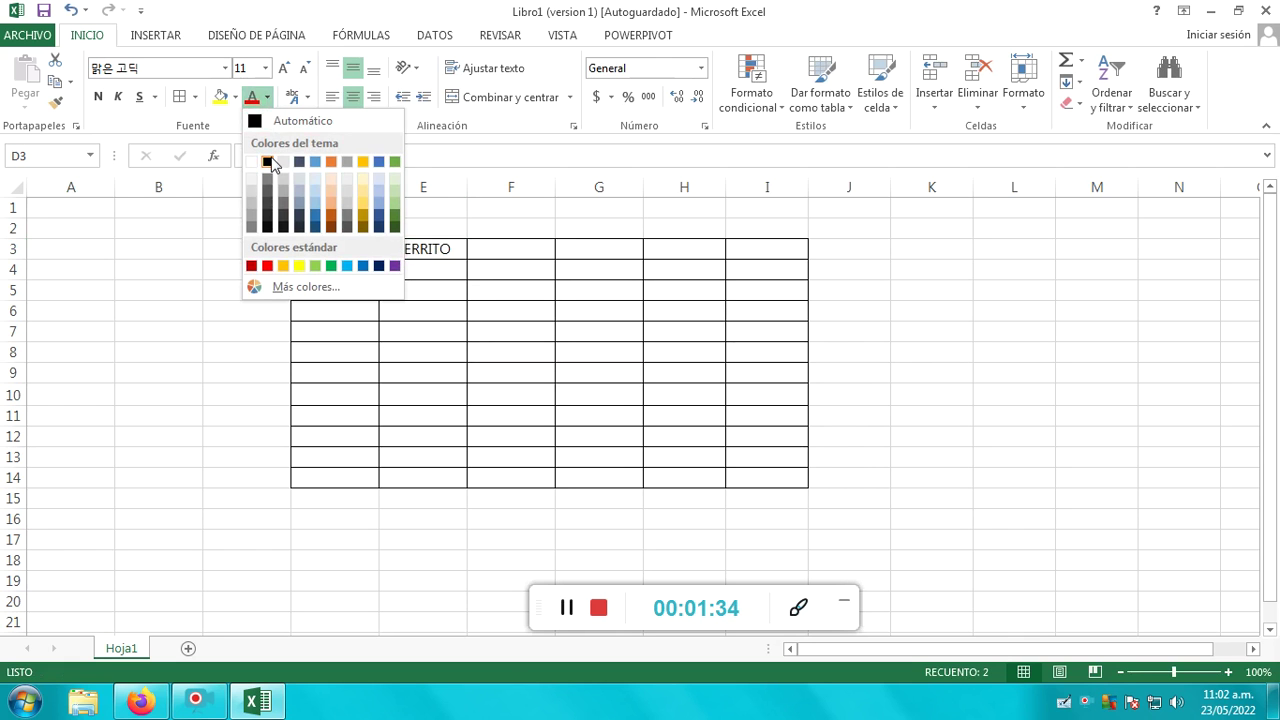
left_click(405, 241)
left_click(489, 245)
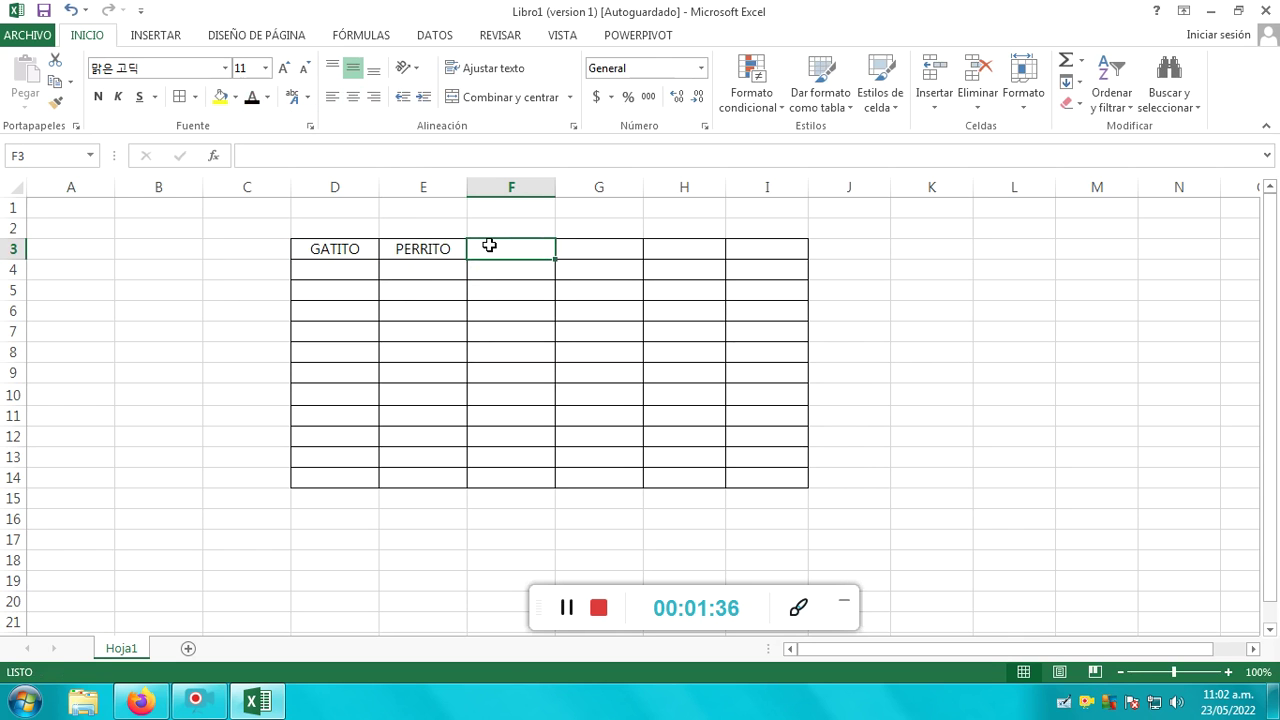
type("PAJAR")
key("BackSpace")
key("BackSpace")
key("BackSpace")
key("BackSpace")
key("BackSpace")
key("BackSpace")
type("A")
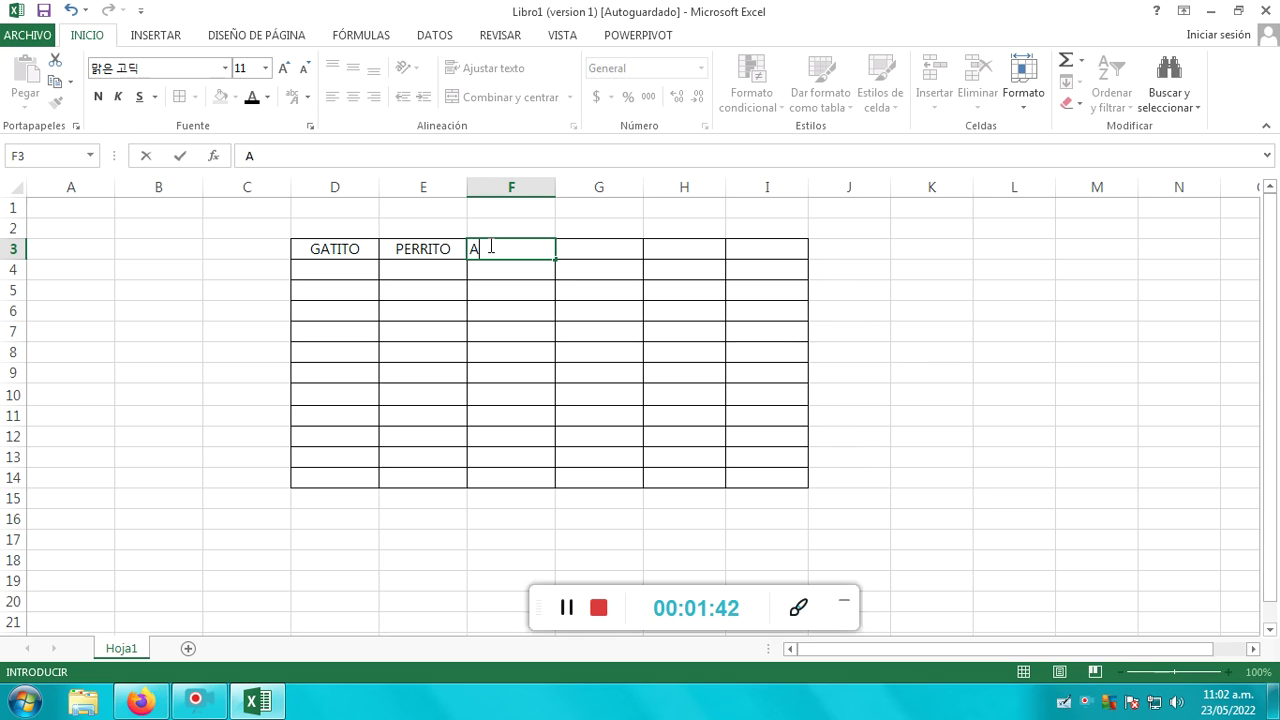
type("VECITA")
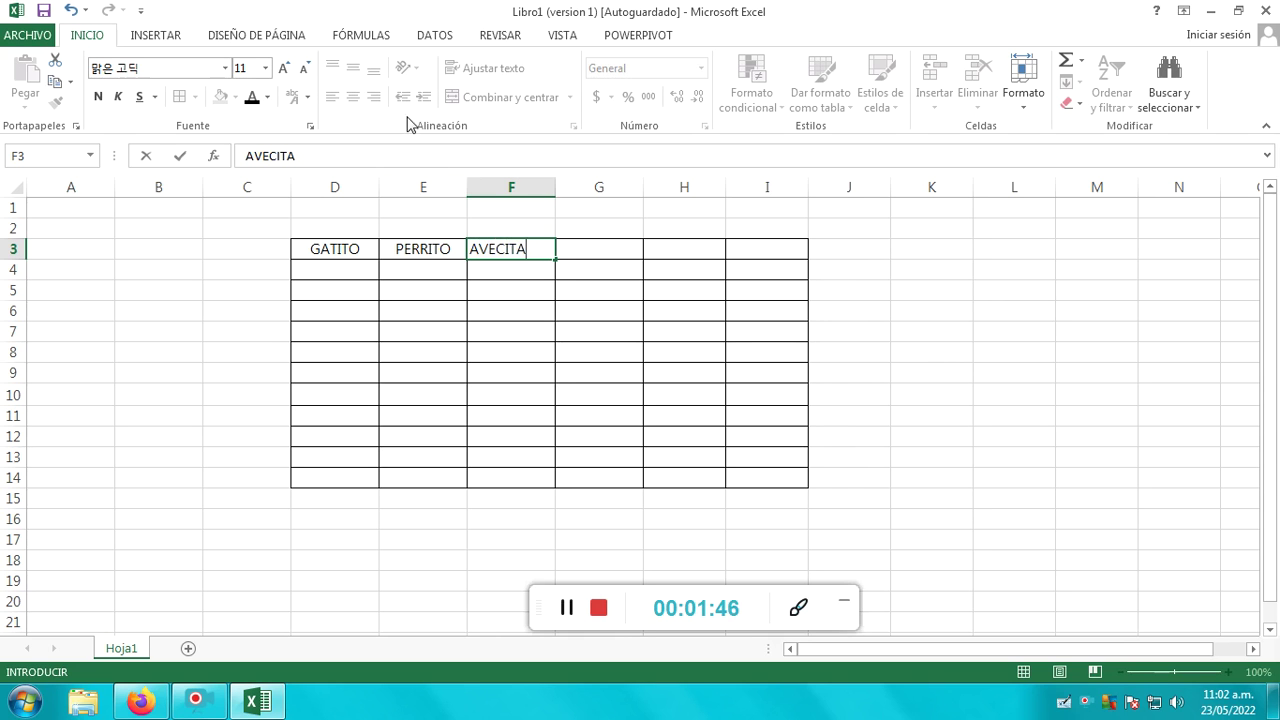
key("Return")
left_click(491, 248)
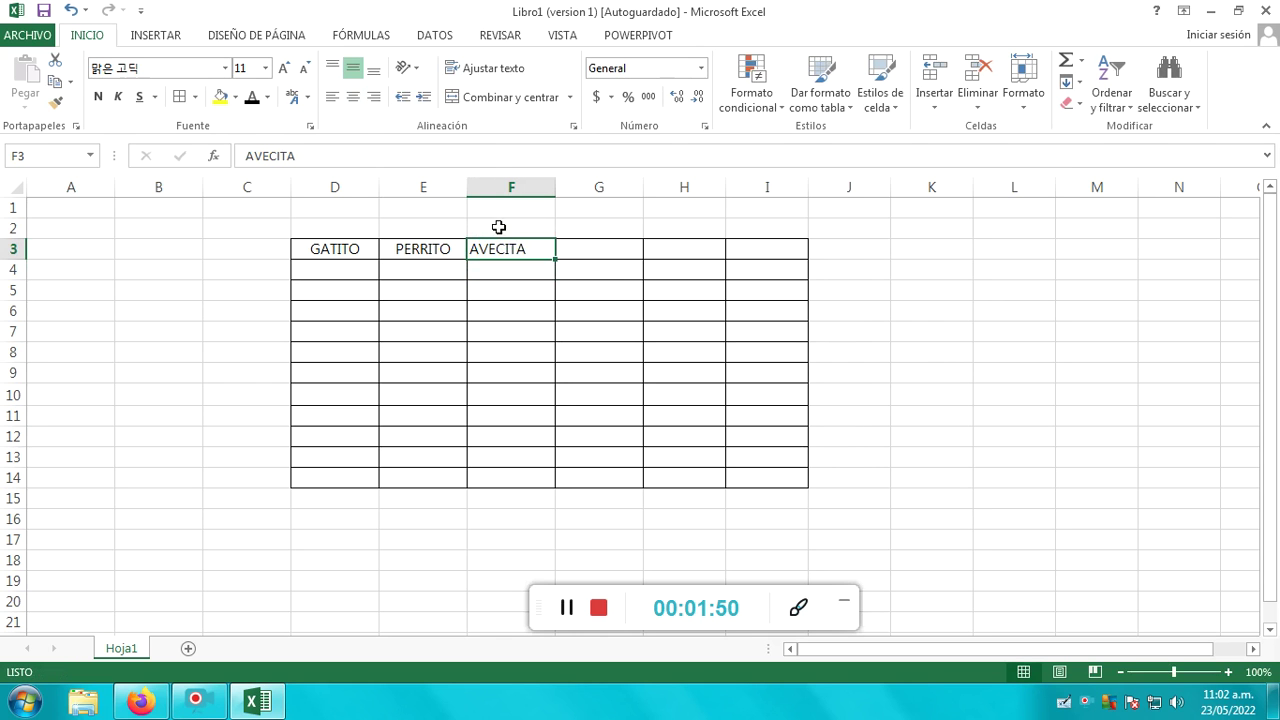
left_click(353, 97)
Type the heading RATONCITO into cell G3.
left_click(610, 259)
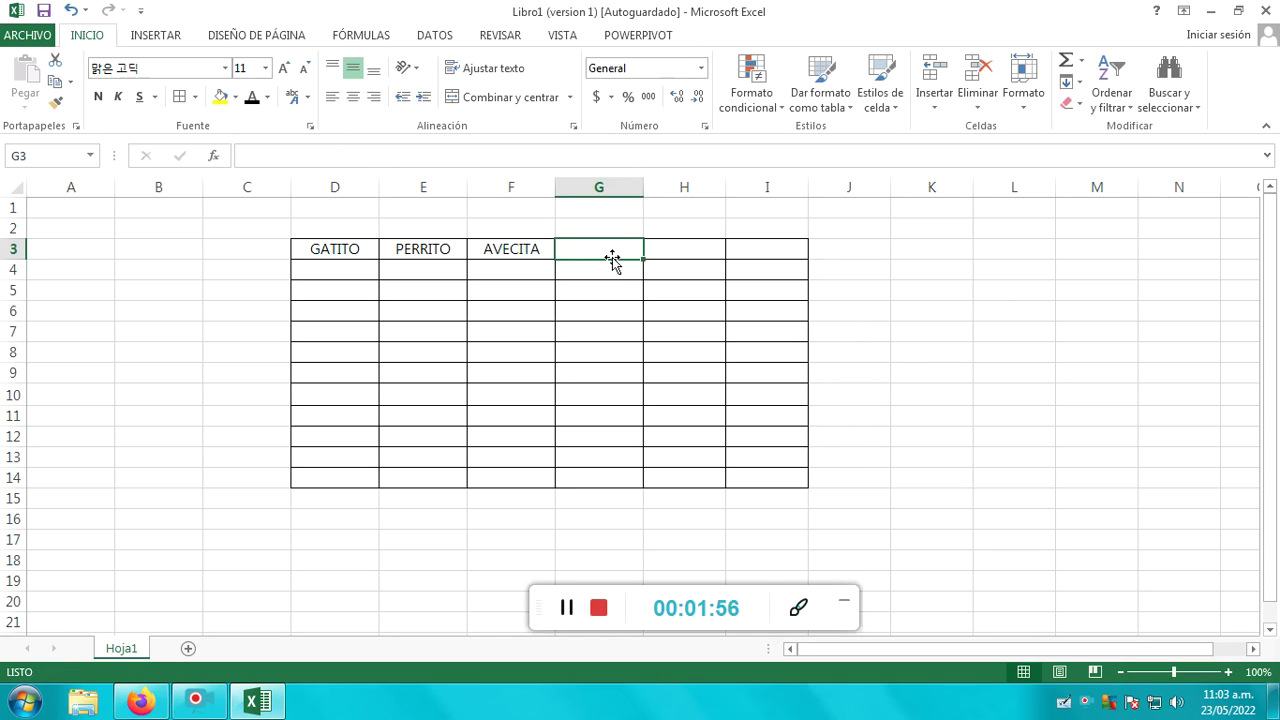
type("RATONCITO")
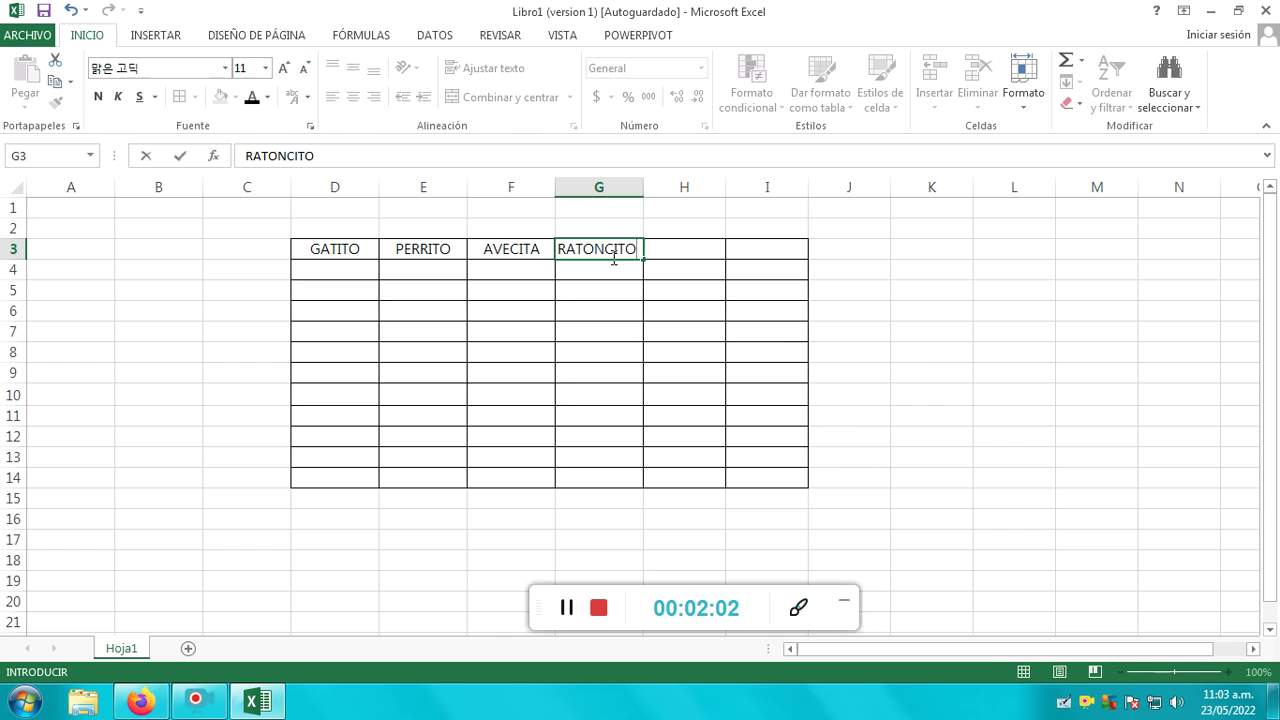
left_click(172, 36)
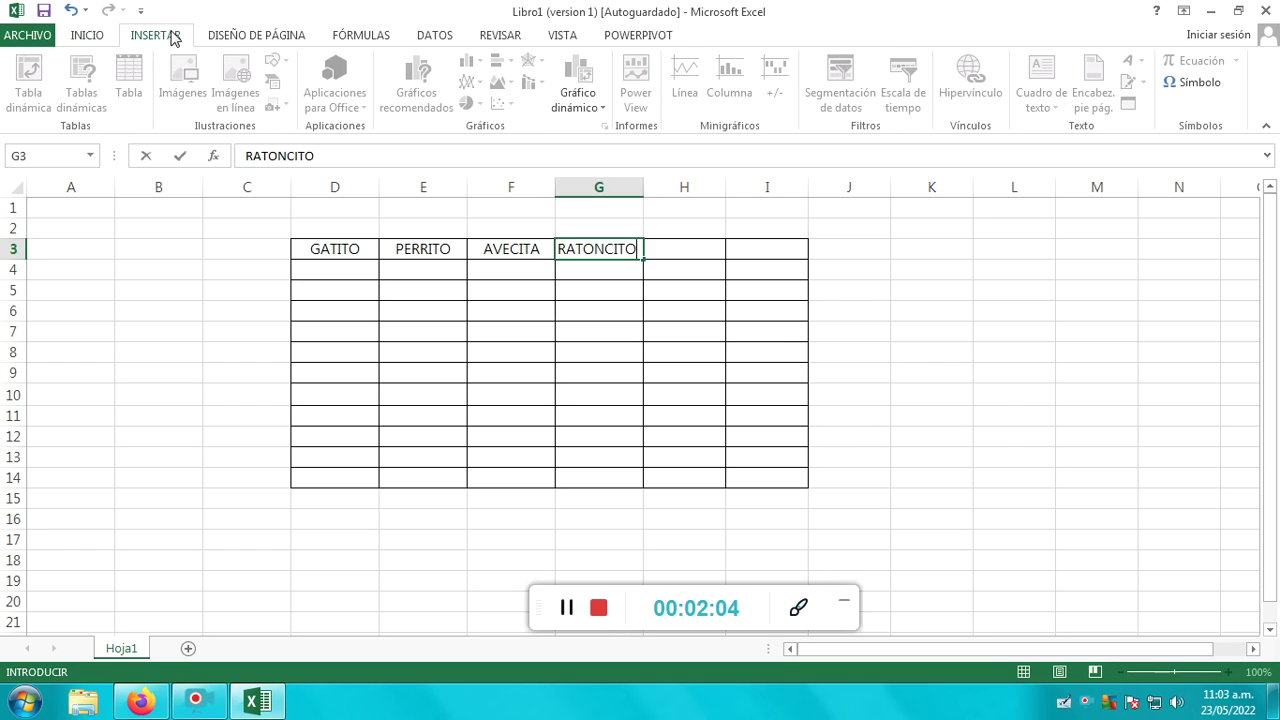
Commit RATONCITO in G3 and edit D3 so it reads 'GATITO.' with a trailing period.
left_click(263, 44)
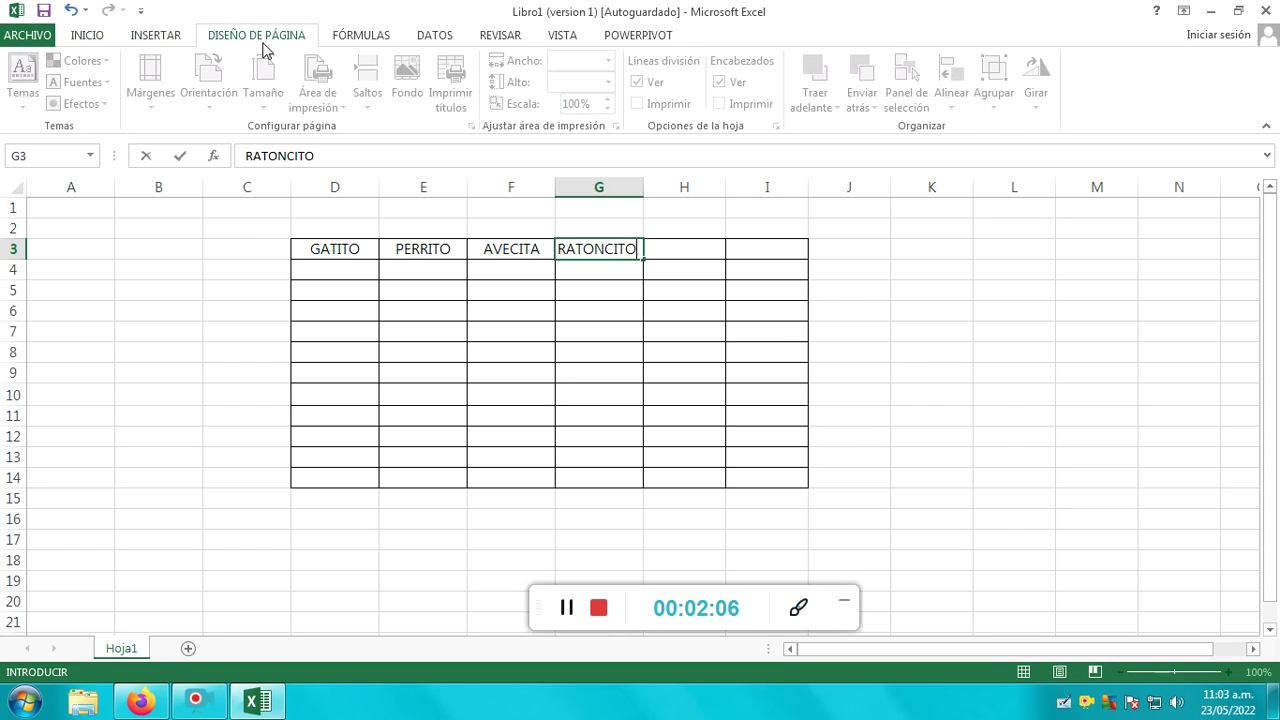
left_click(252, 246)
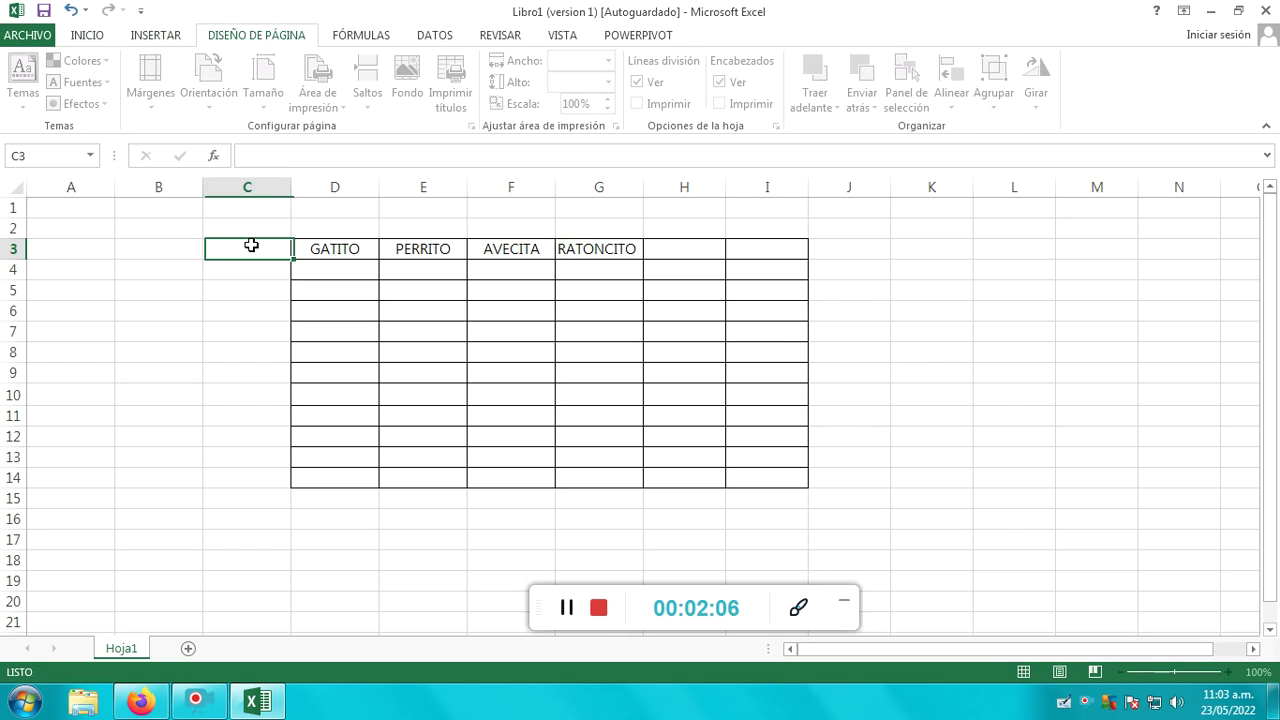
left_click(350, 250)
double_click(360, 250)
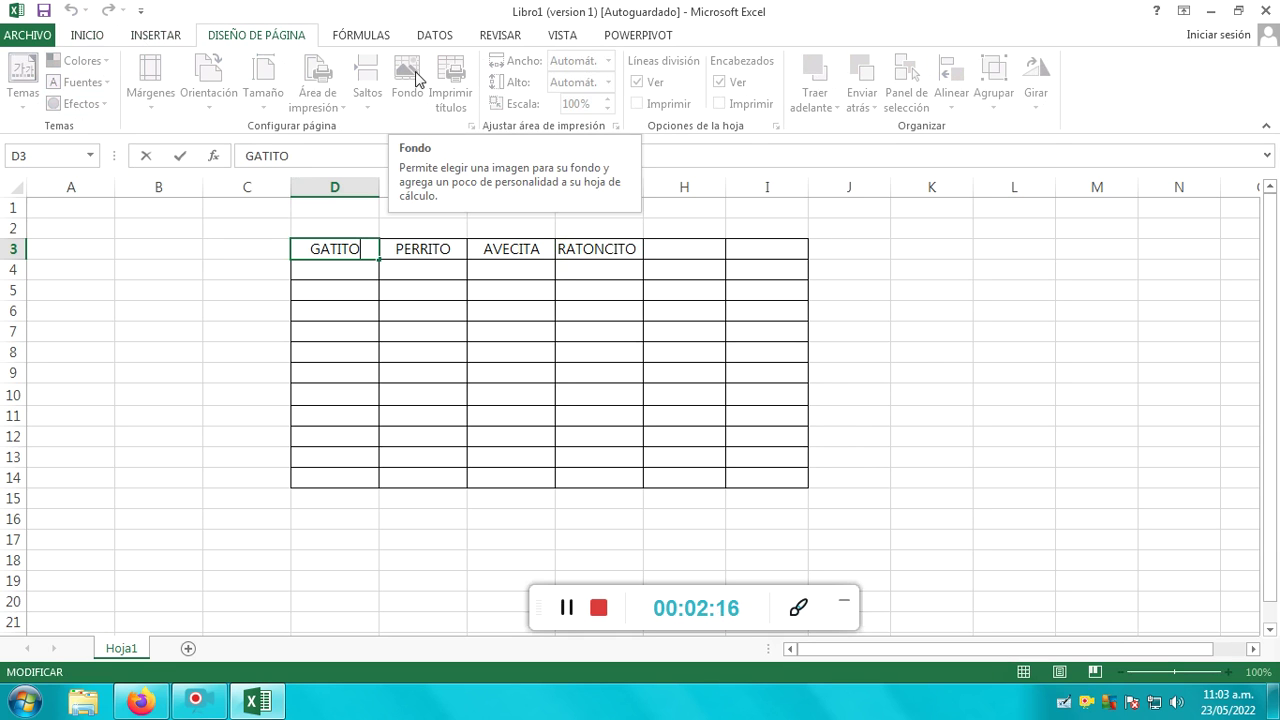
left_click(372, 40)
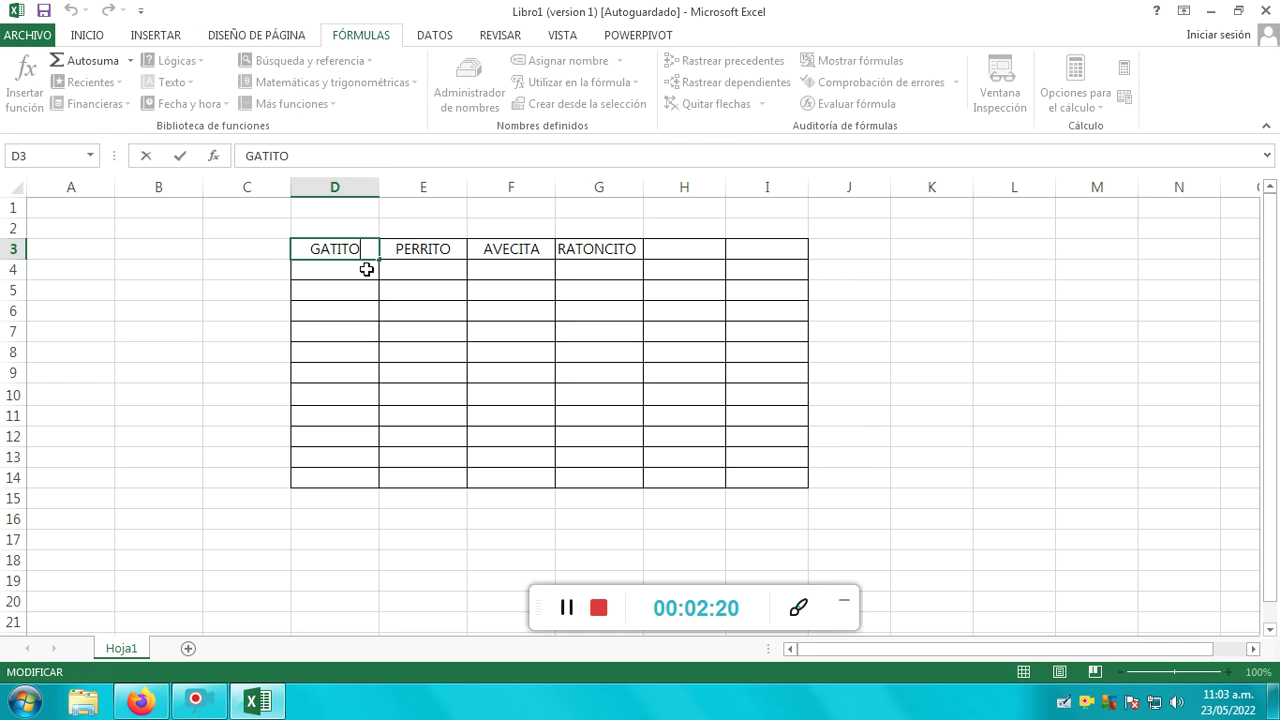
type(".")
key("Return")
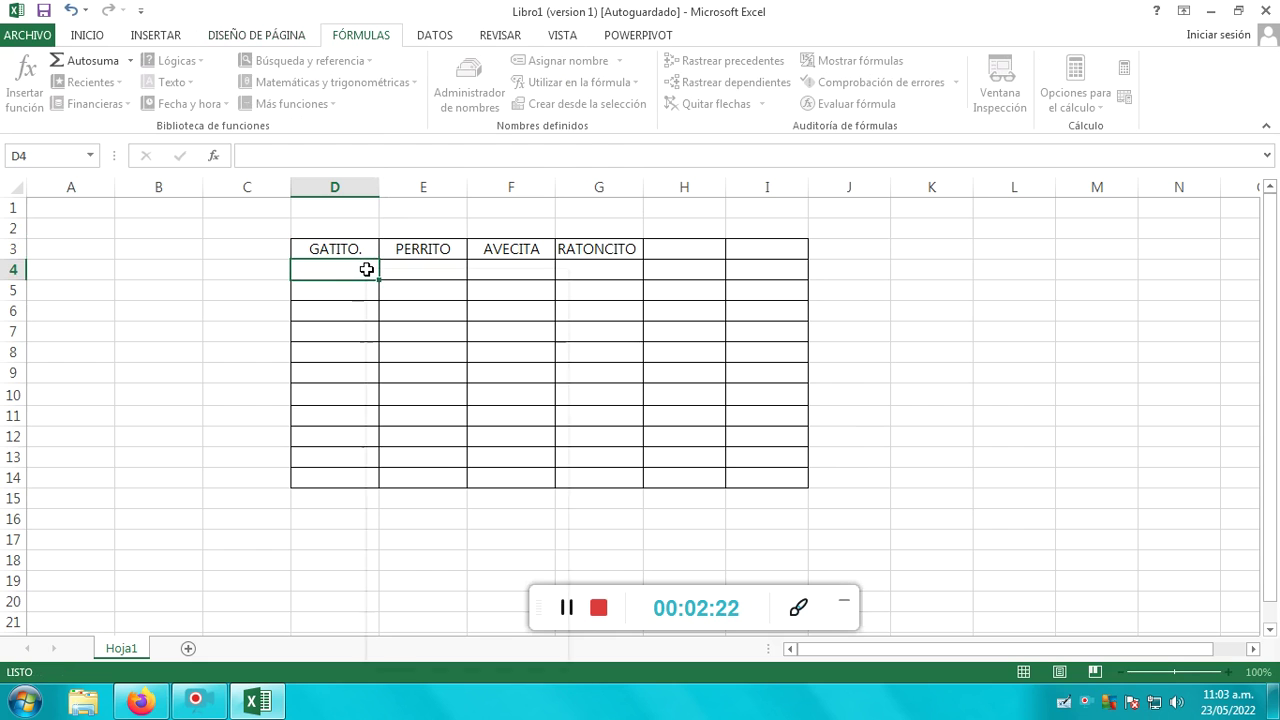
left_click(347, 248)
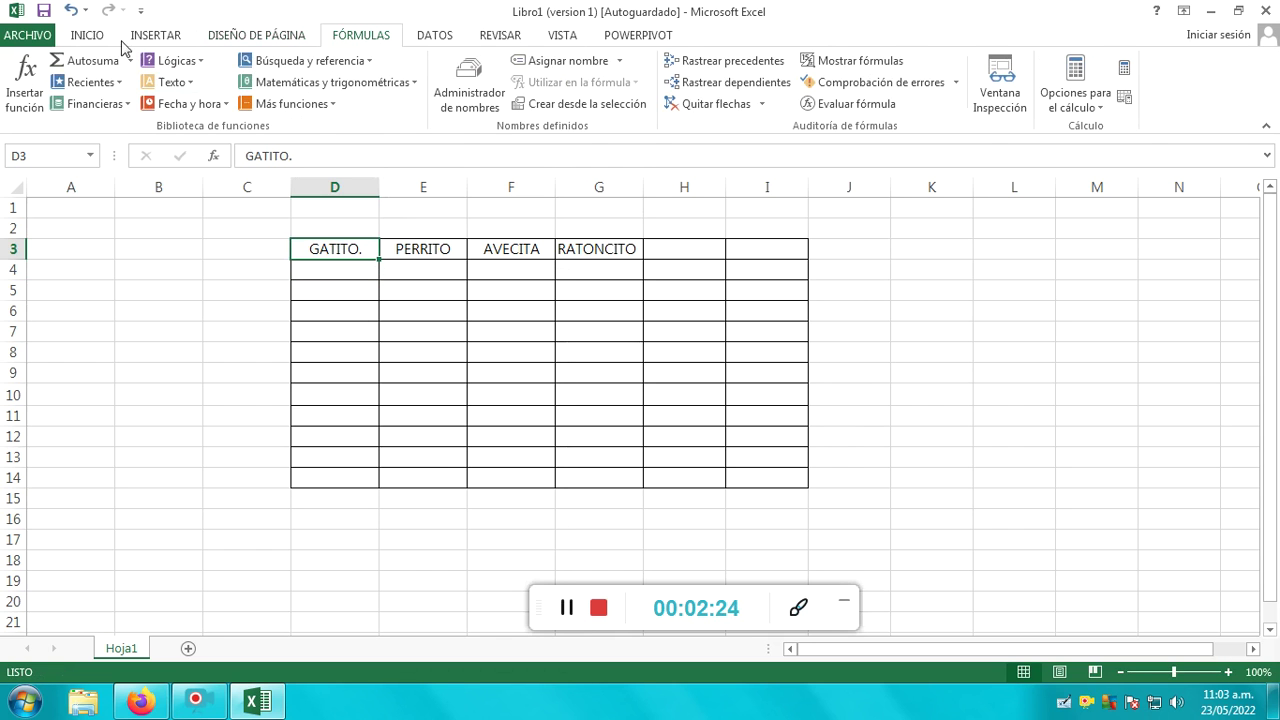
left_click(86, 36)
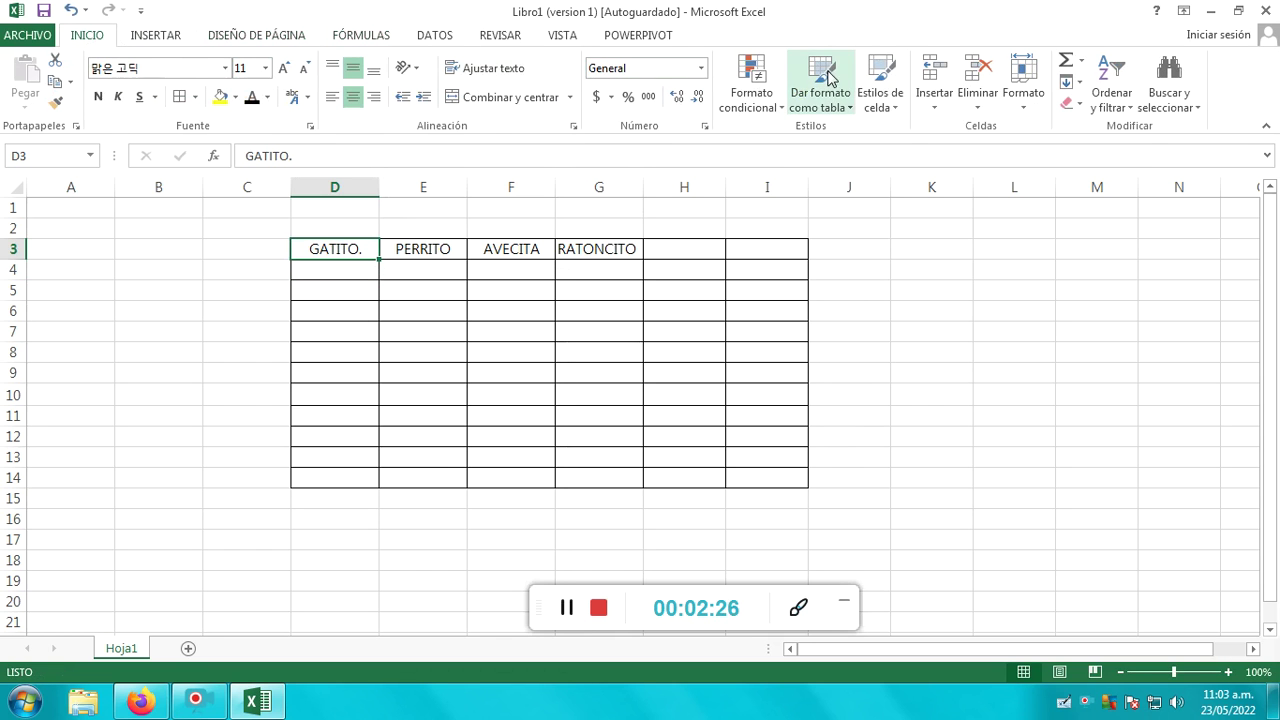
Enter HAMSTER in H3 and CONEJITO in I3.
left_click(672, 247)
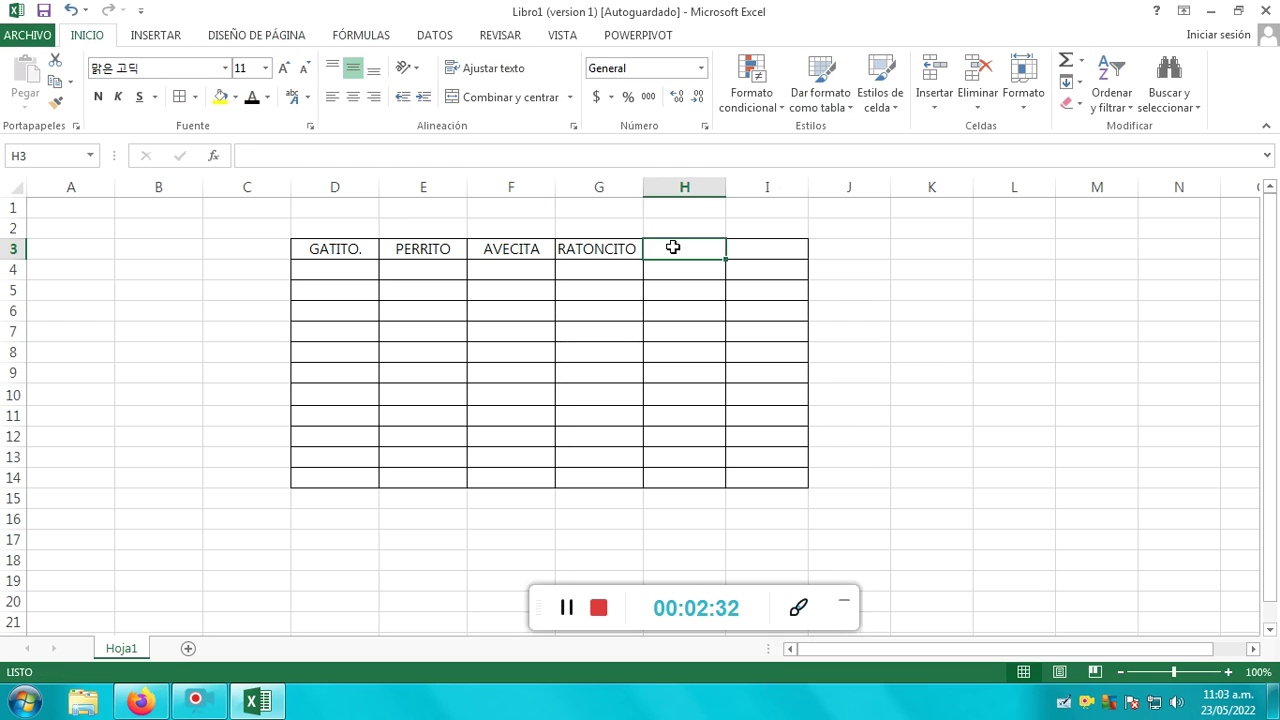
type("HAMSTER")
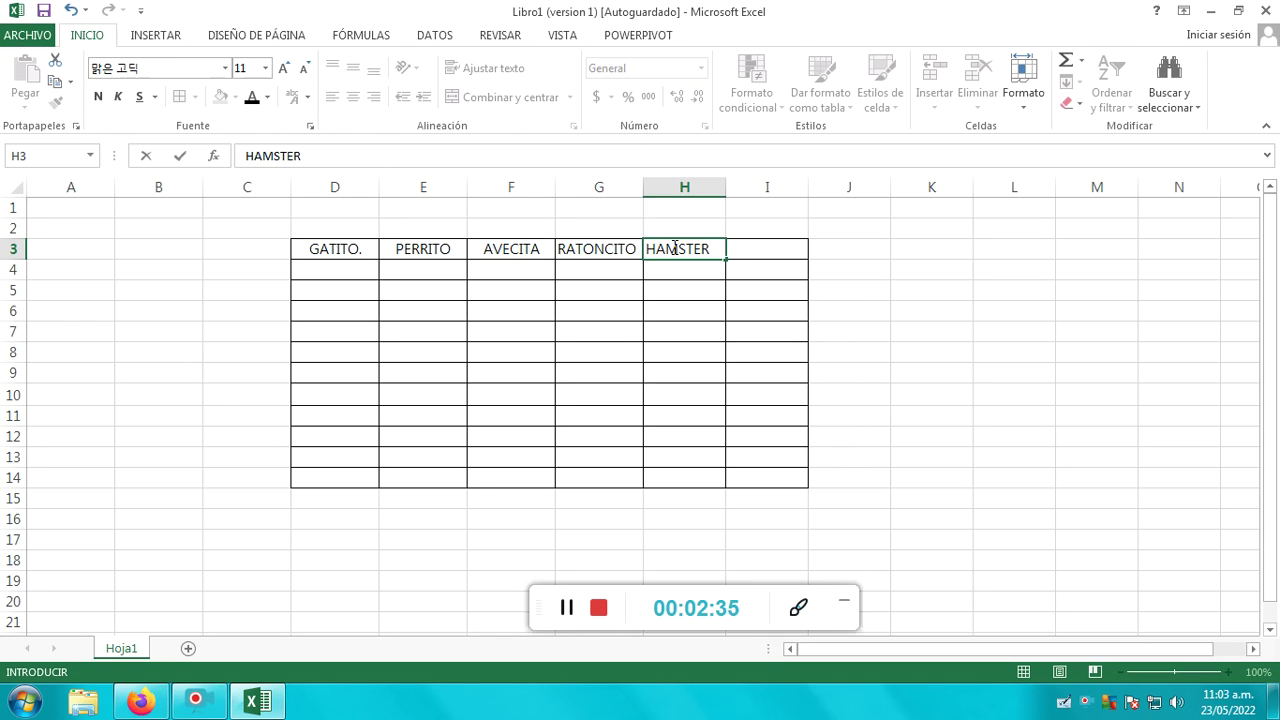
left_click(758, 248)
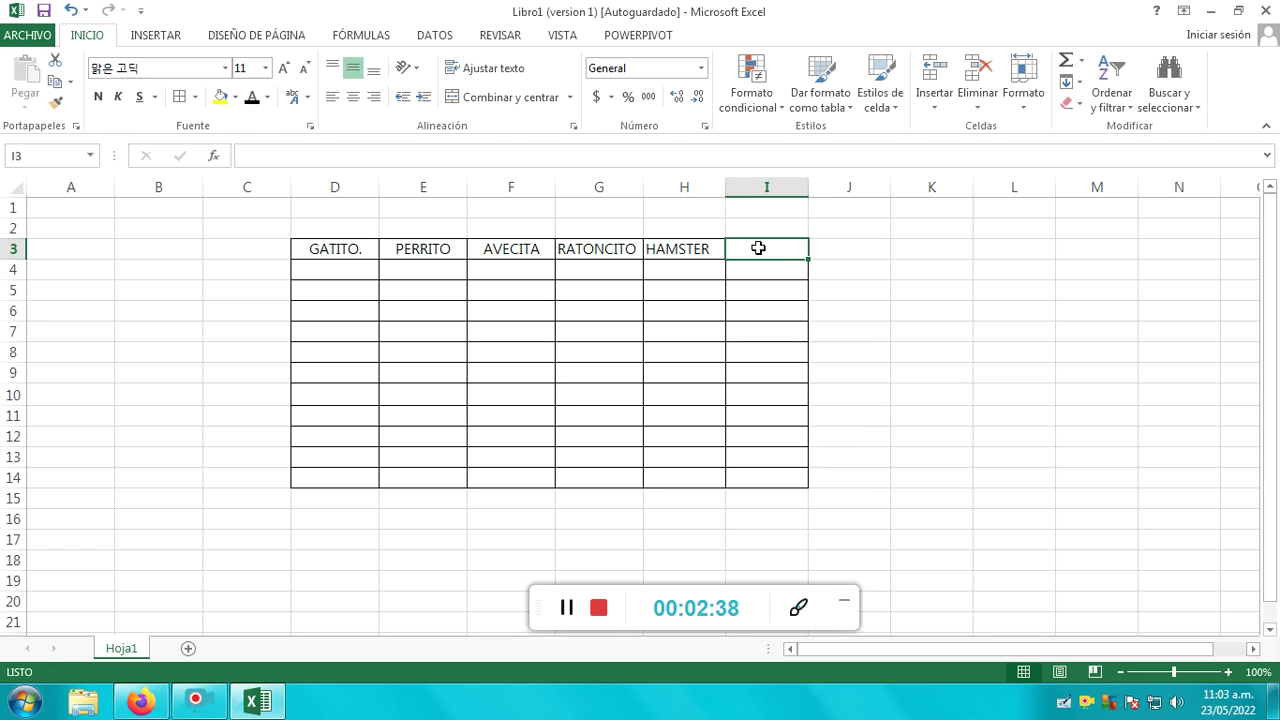
type("CONEJIT")
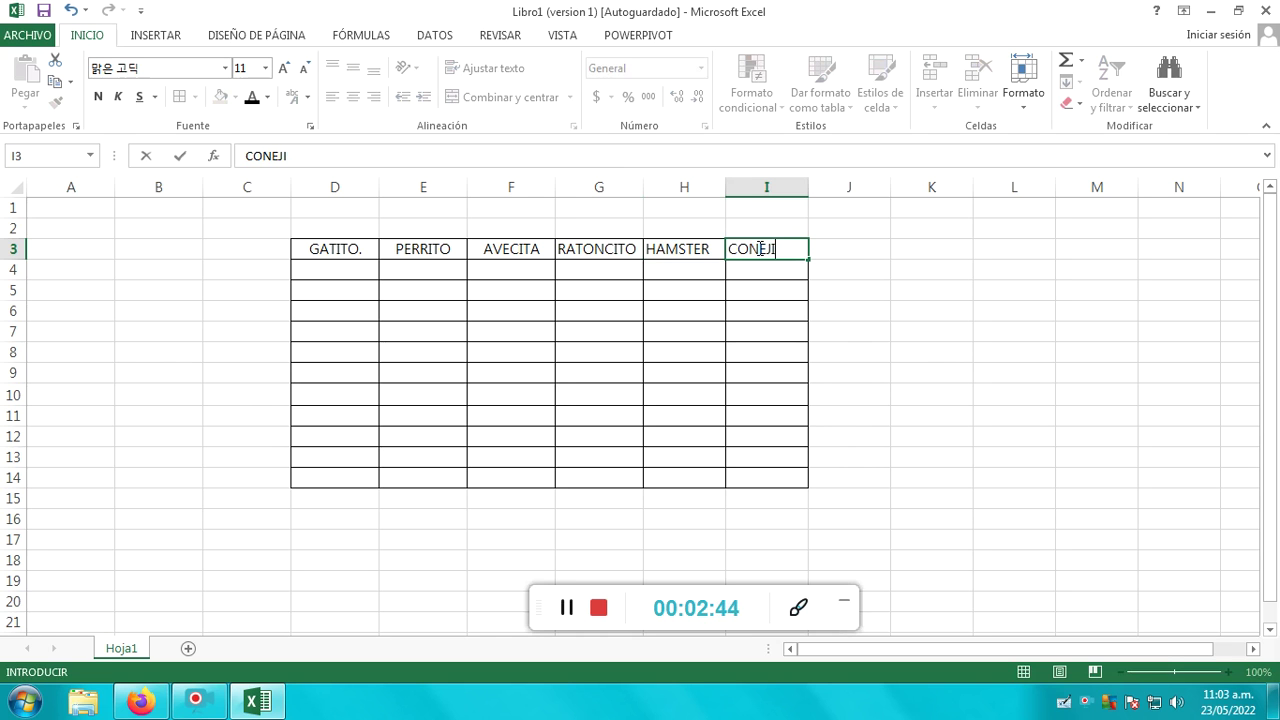
type("O")
left_click(340, 266)
Apply the Hahmlet font to the header row D3:I3.
left_click_drag(320, 250, 785, 257)
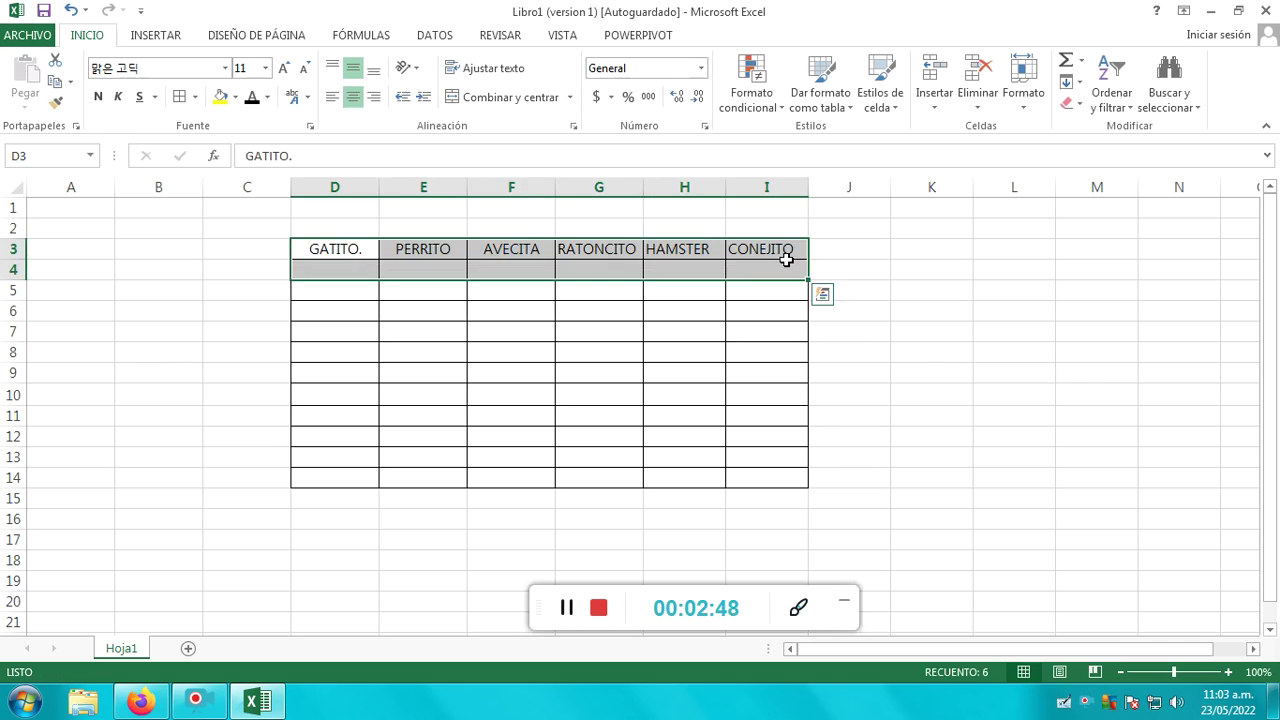
left_click(788, 258)
left_click(307, 248)
left_click_drag(307, 248, 766, 245)
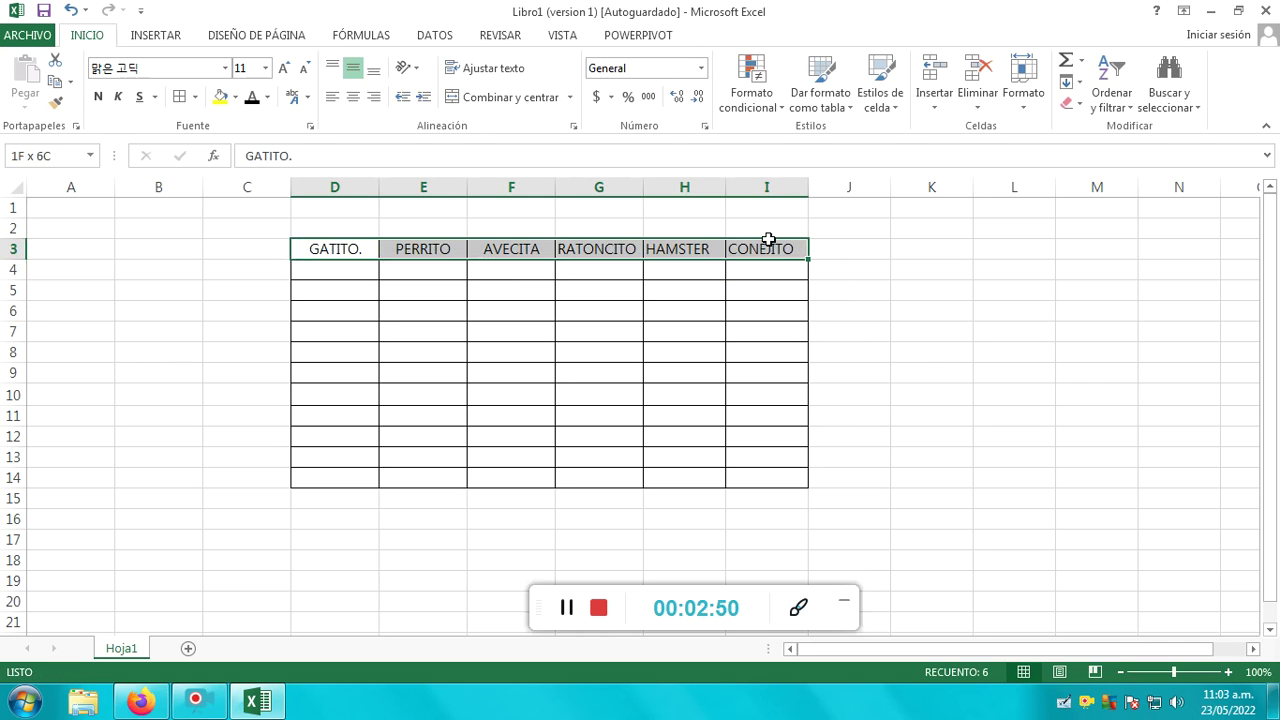
left_click(225, 68)
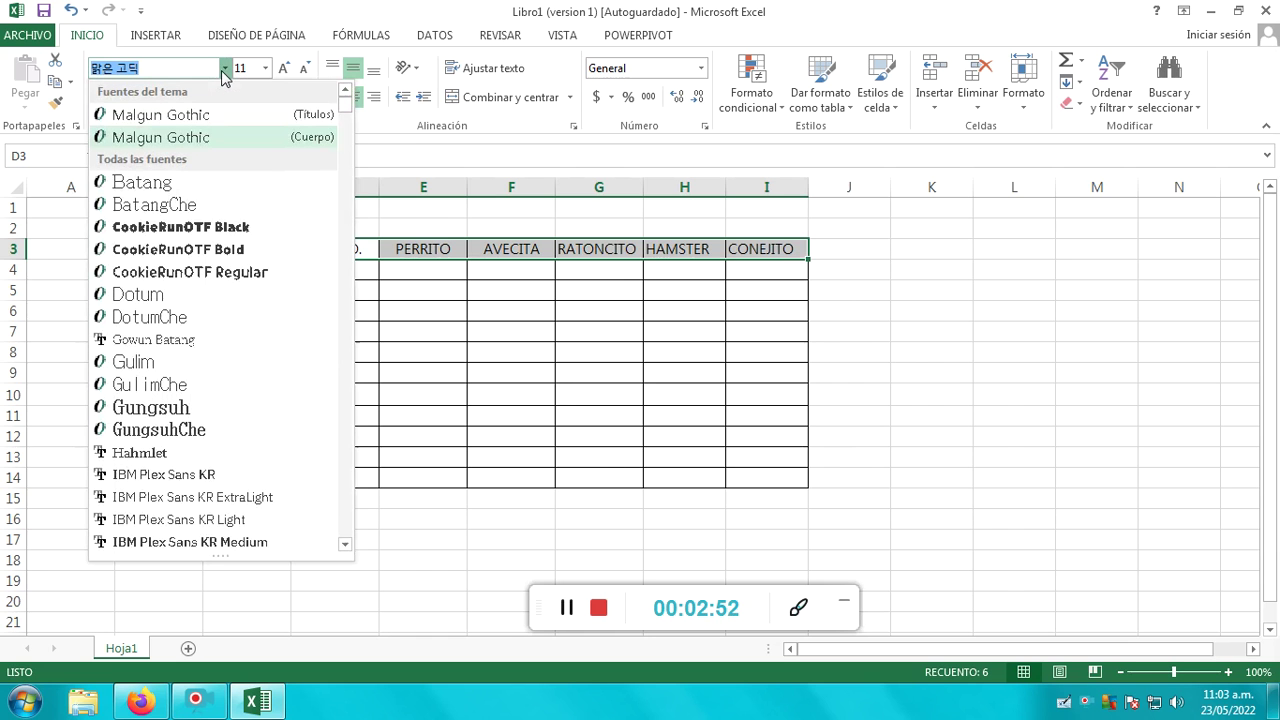
left_click(197, 452)
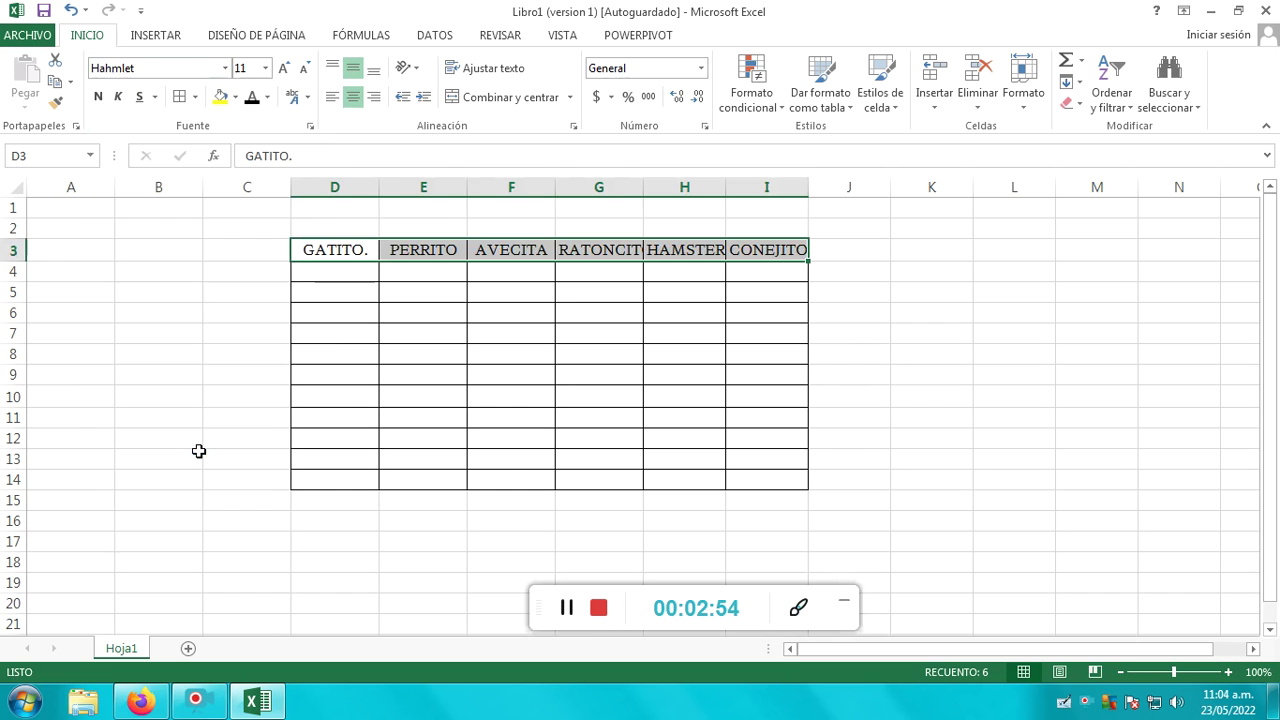
Keep GATITO. centred in D3 and widen column I so CONEJITO fits.
left_click(347, 252)
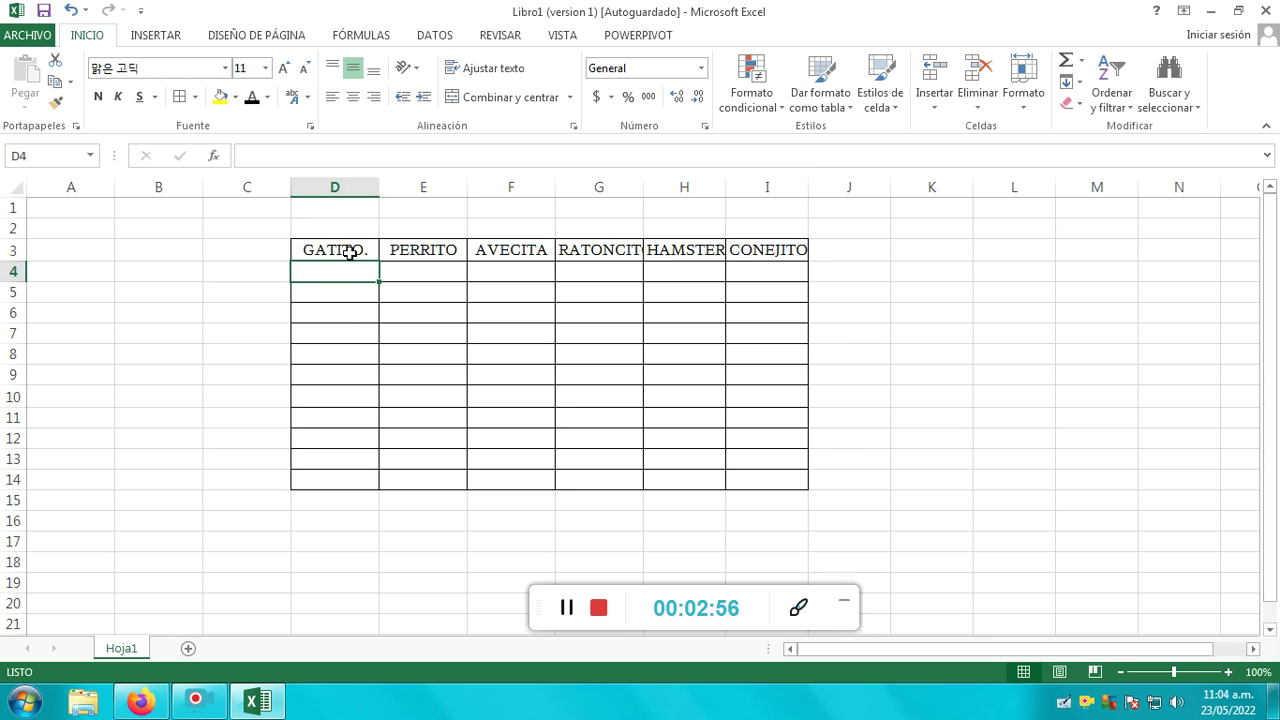
left_click(225, 68)
left_click(155, 455)
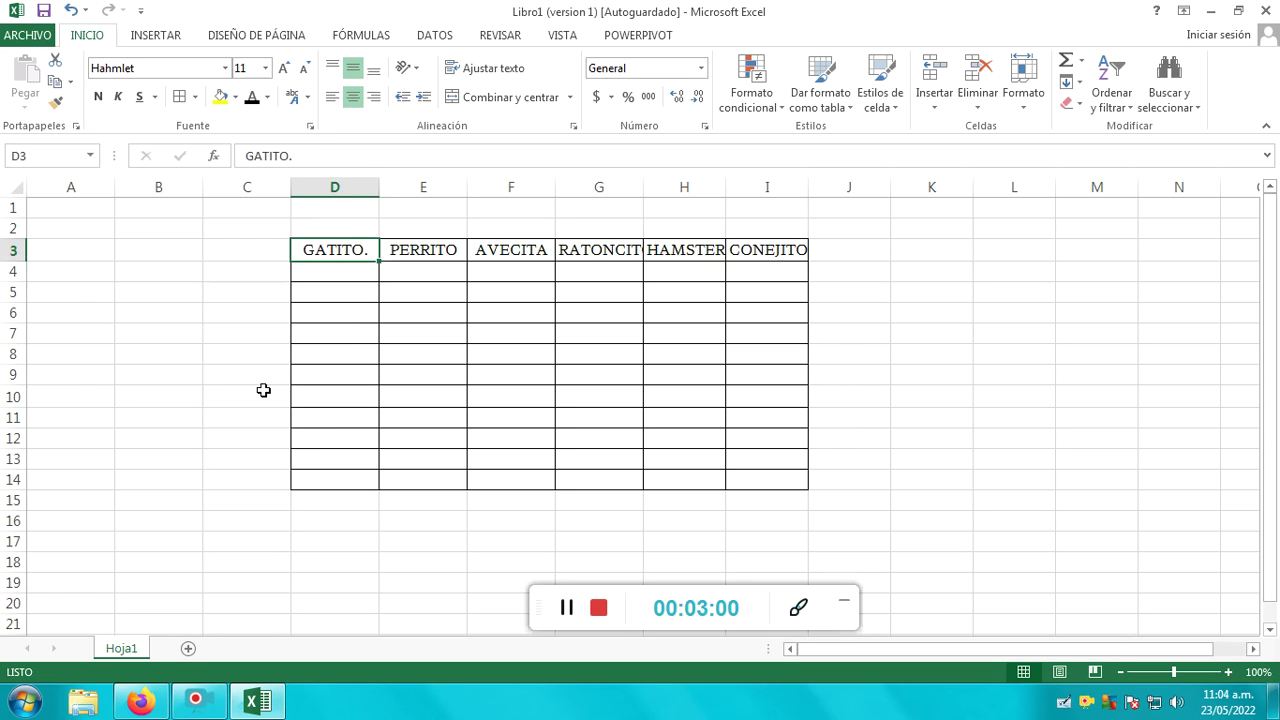
left_click(353, 96)
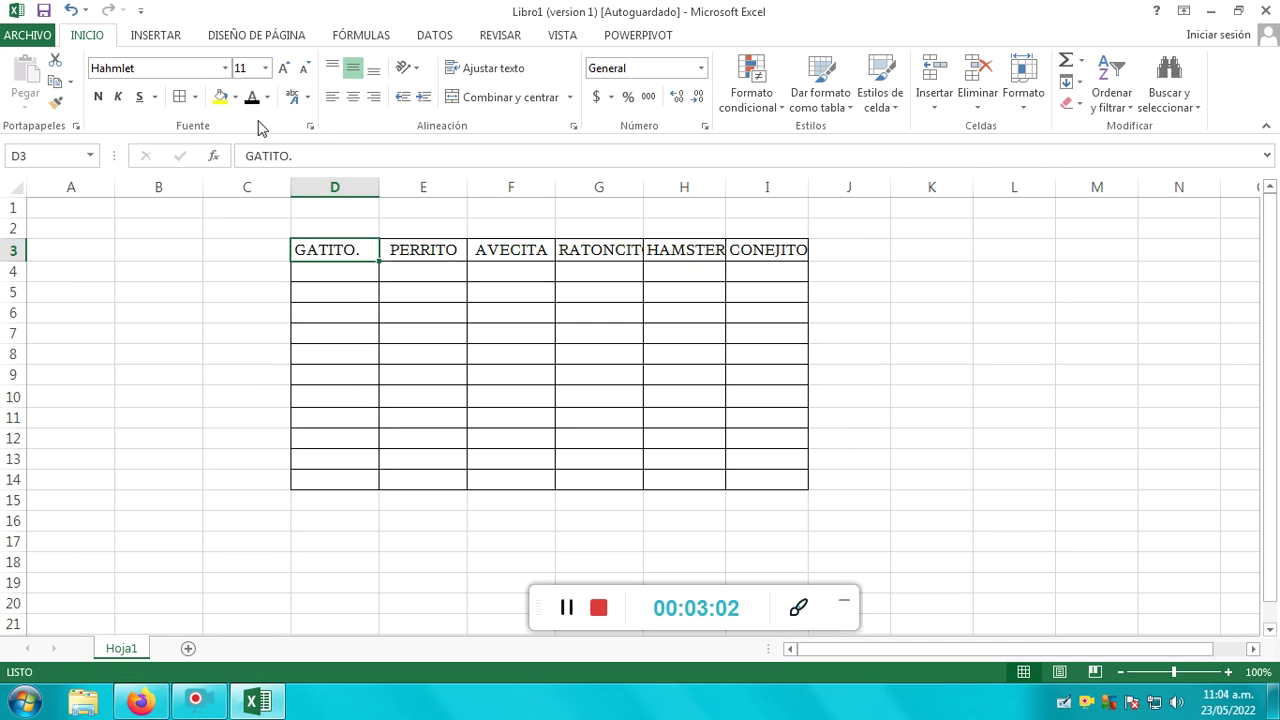
left_click(353, 96)
left_click(606, 331)
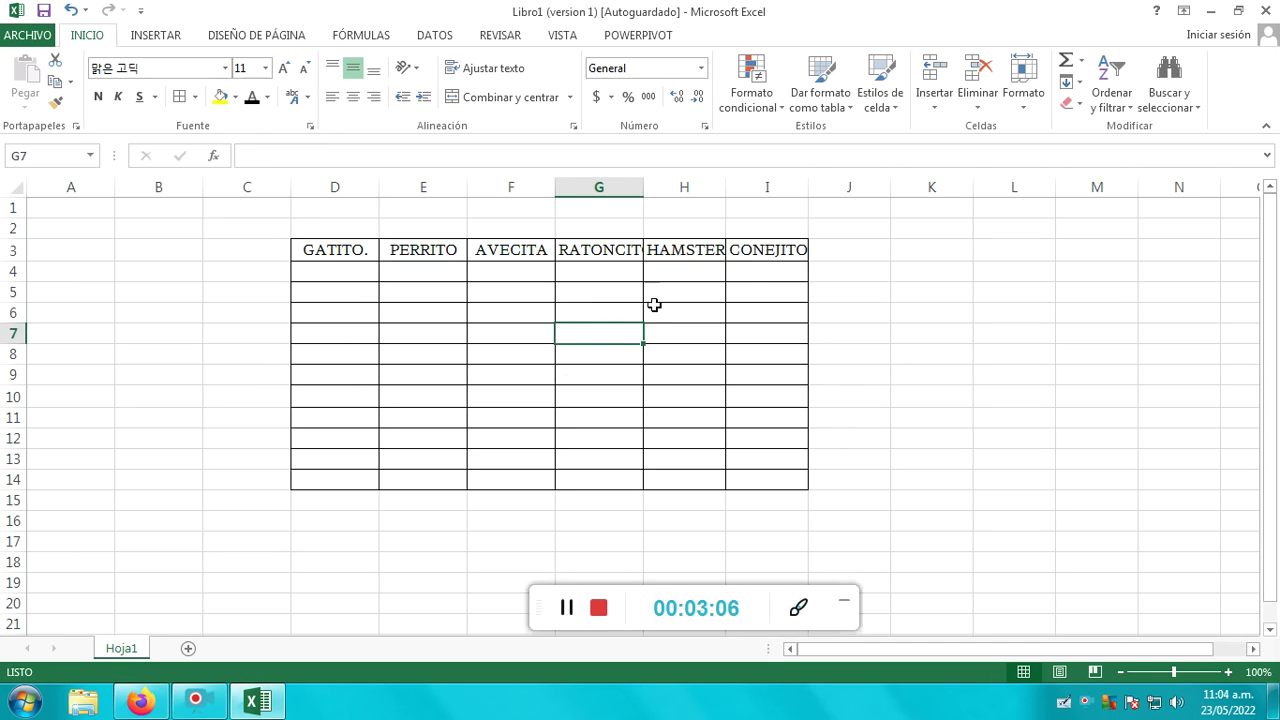
left_click_drag(809, 186, 816, 186)
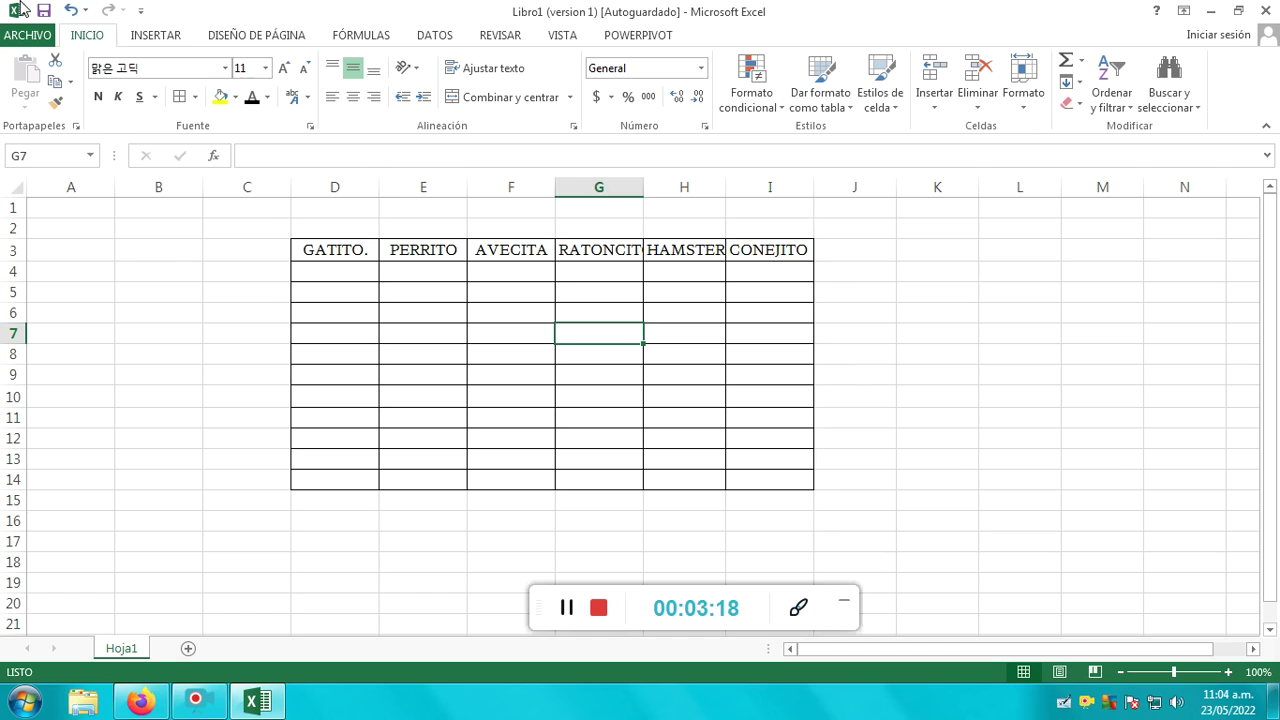
Insert the Desierto picture from the Imágenes de muestra folder.
left_click(155, 40)
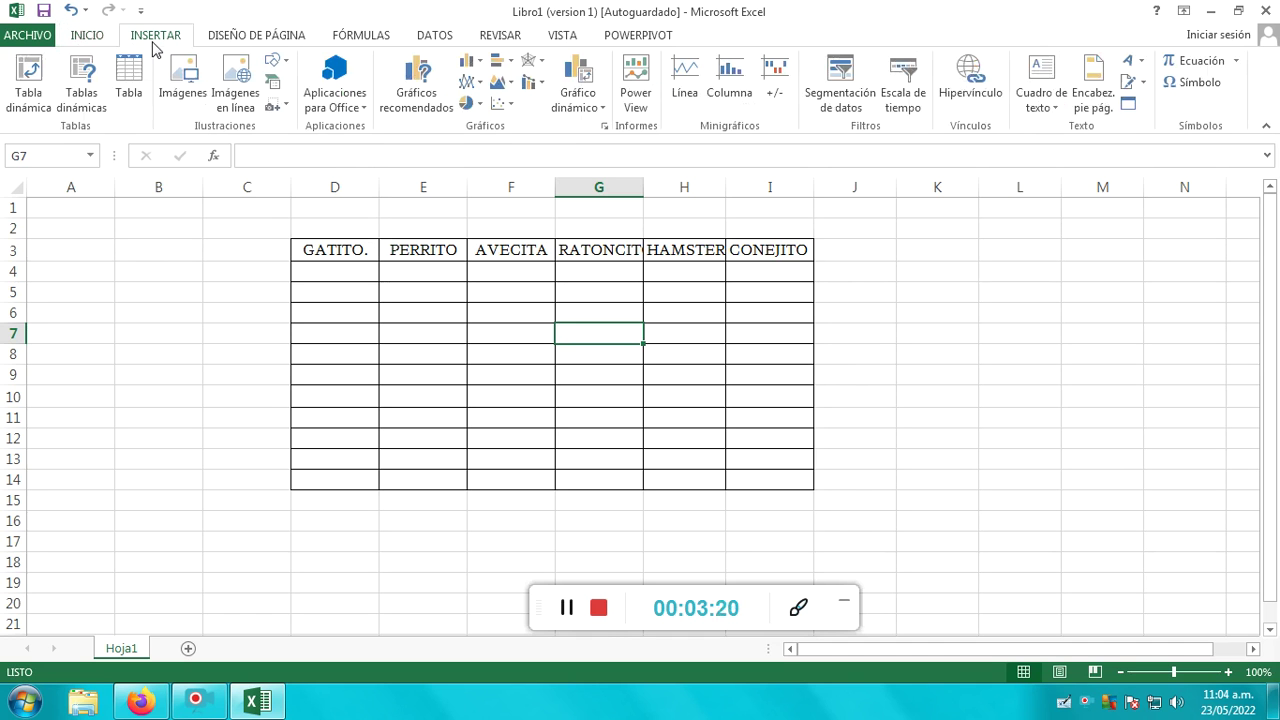
left_click(205, 106)
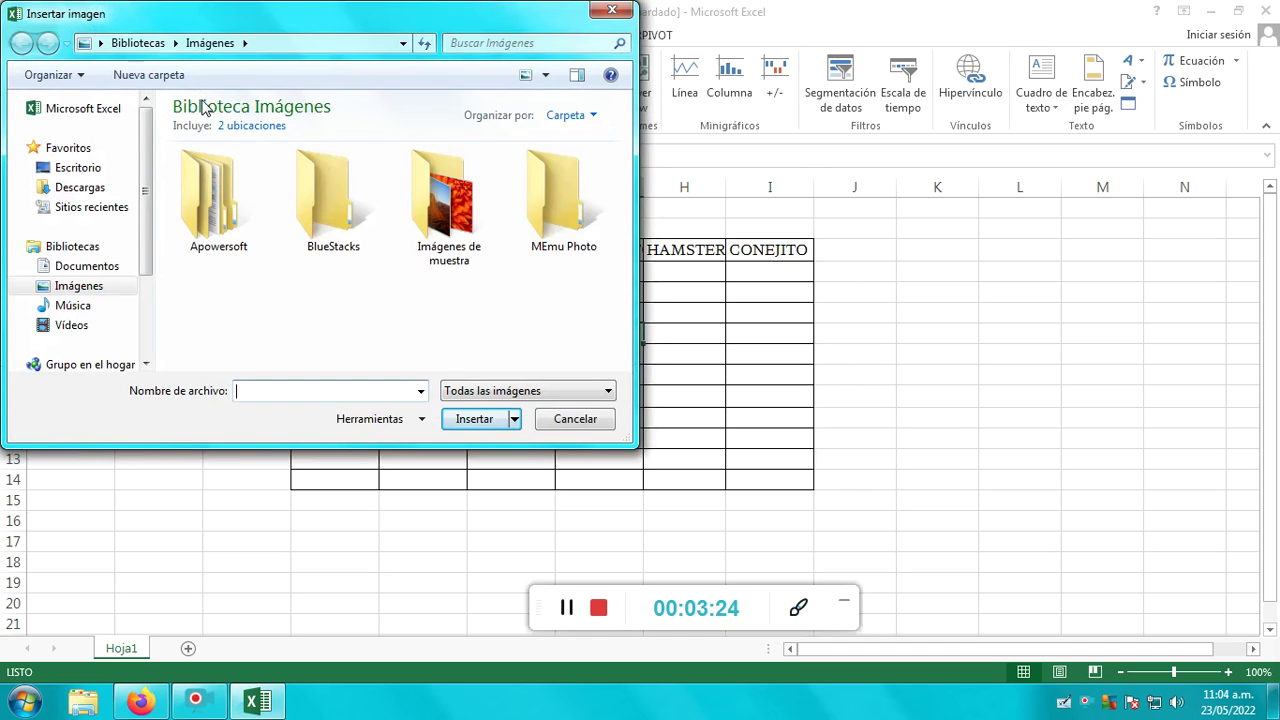
left_click(88, 169)
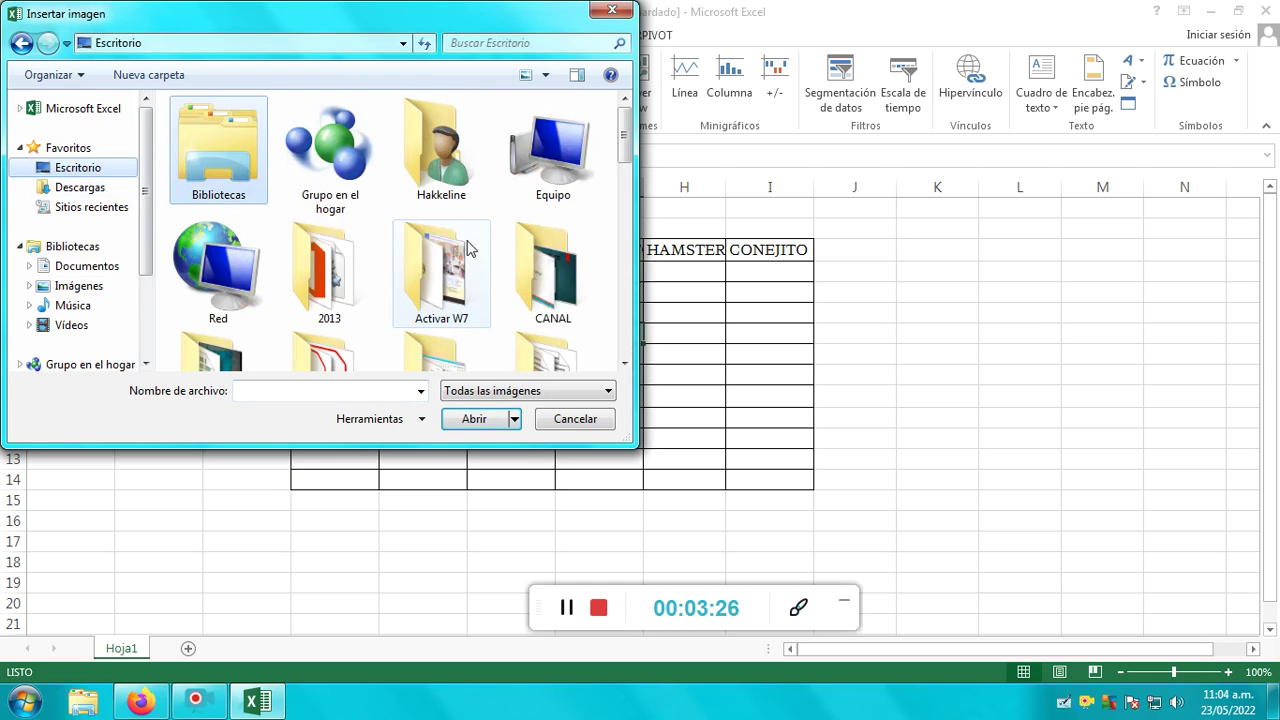
left_click(68, 148)
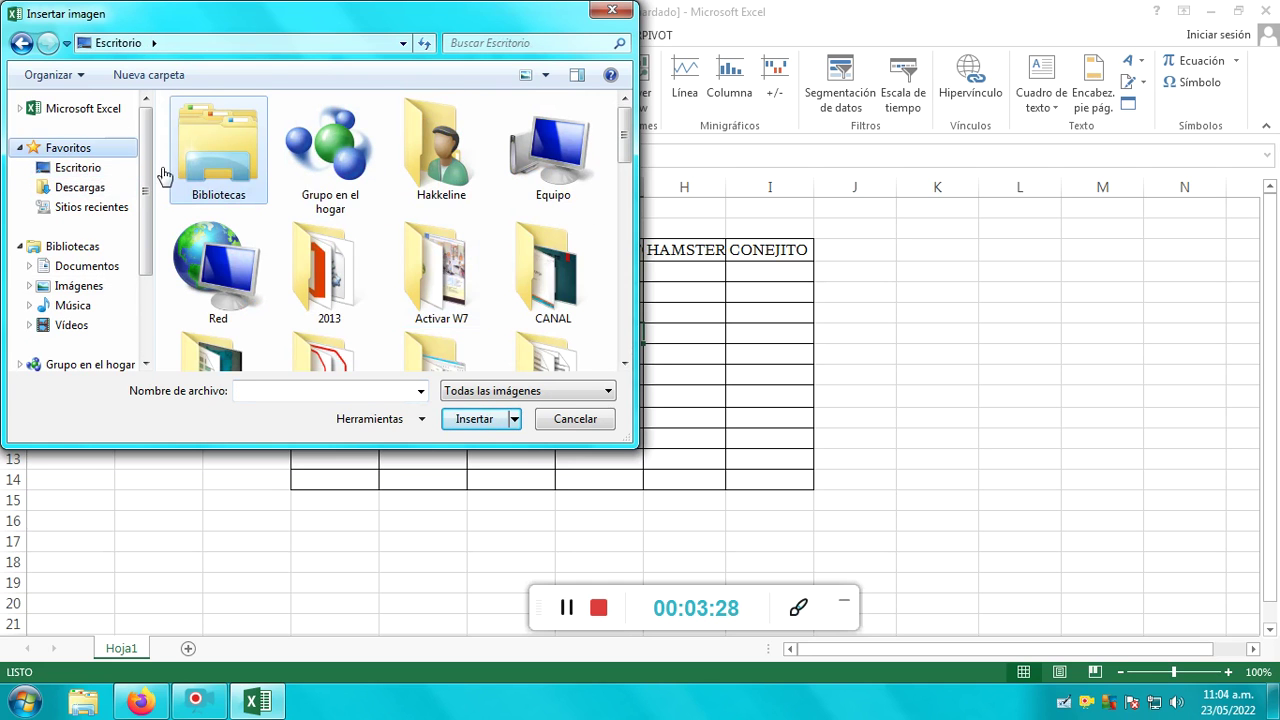
left_click(20, 42)
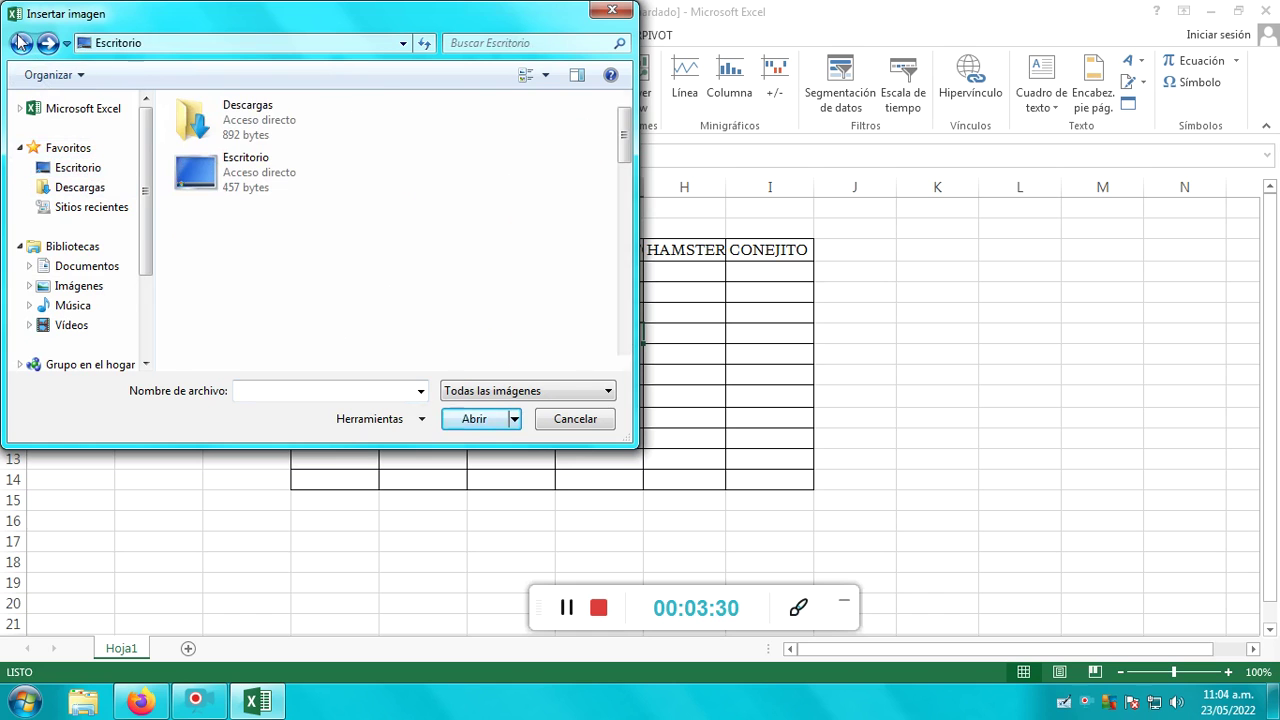
left_click(20, 42)
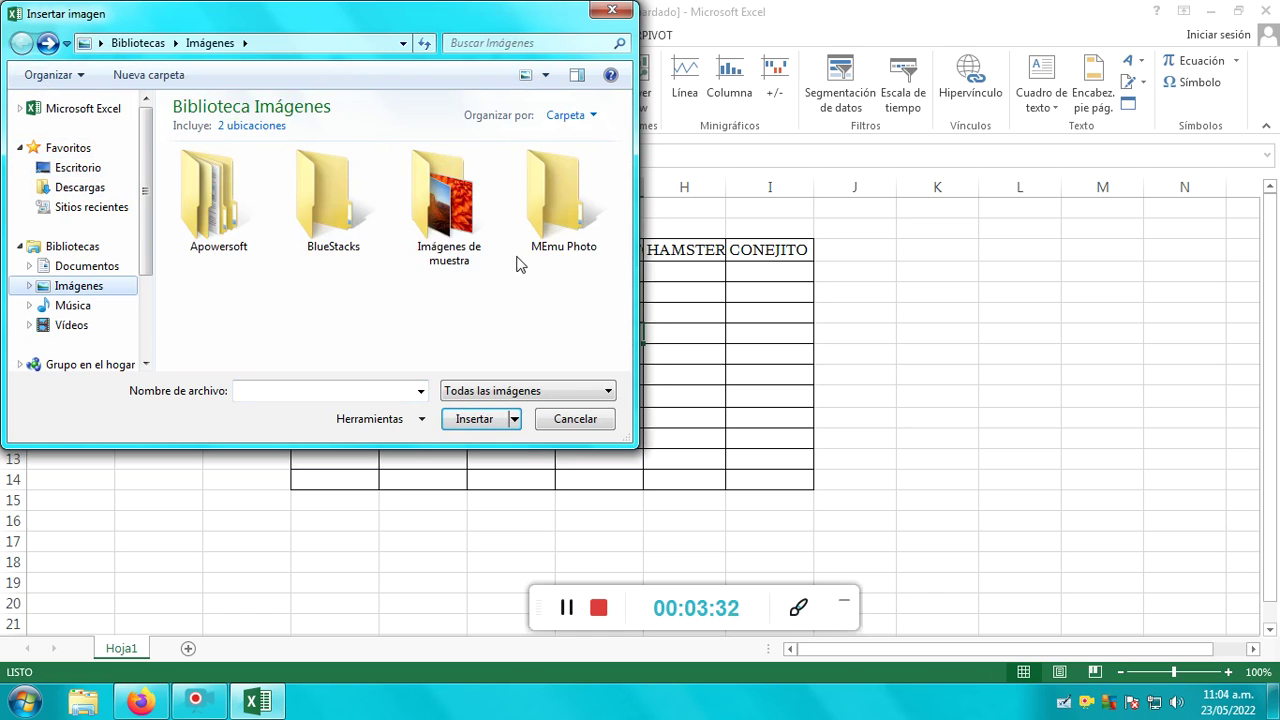
left_click(470, 215)
left_click(474, 419)
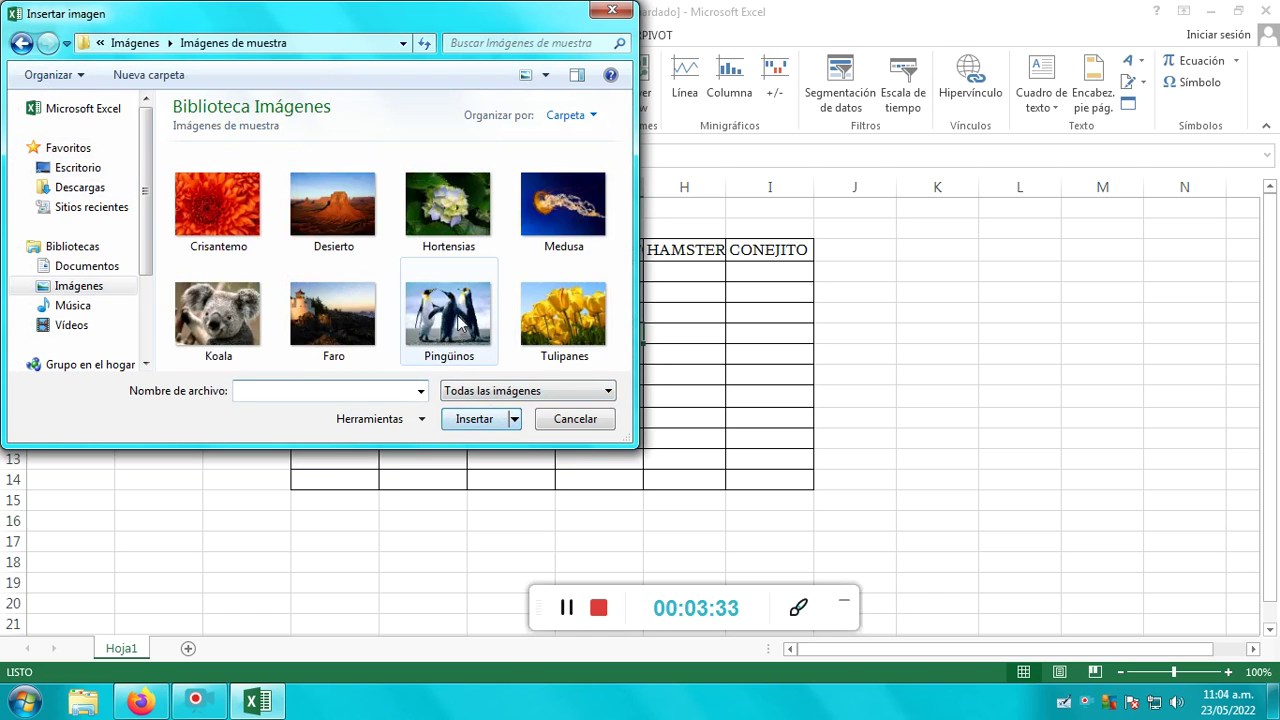
left_click(333, 205)
left_click(474, 419)
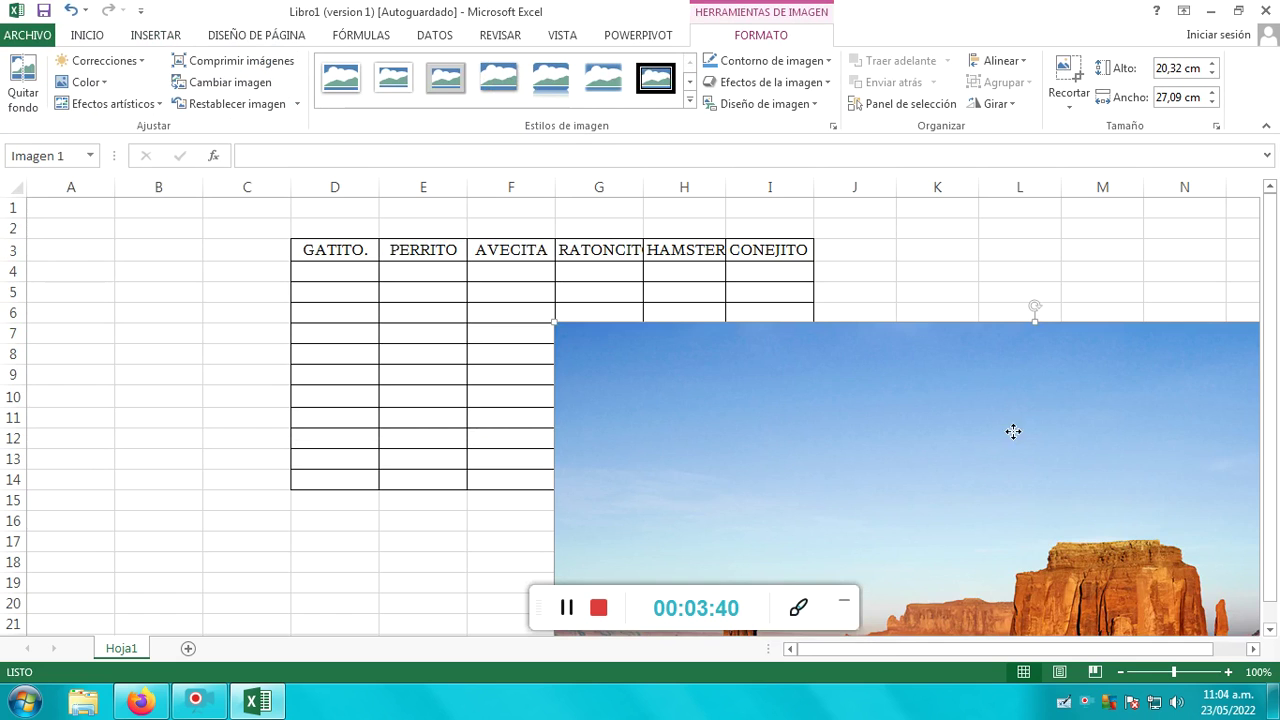
Resize the Desierto photo to about 14.98 × 7.41 cm and place it over columns D–J.
left_click_drag(949, 434, 589, 258)
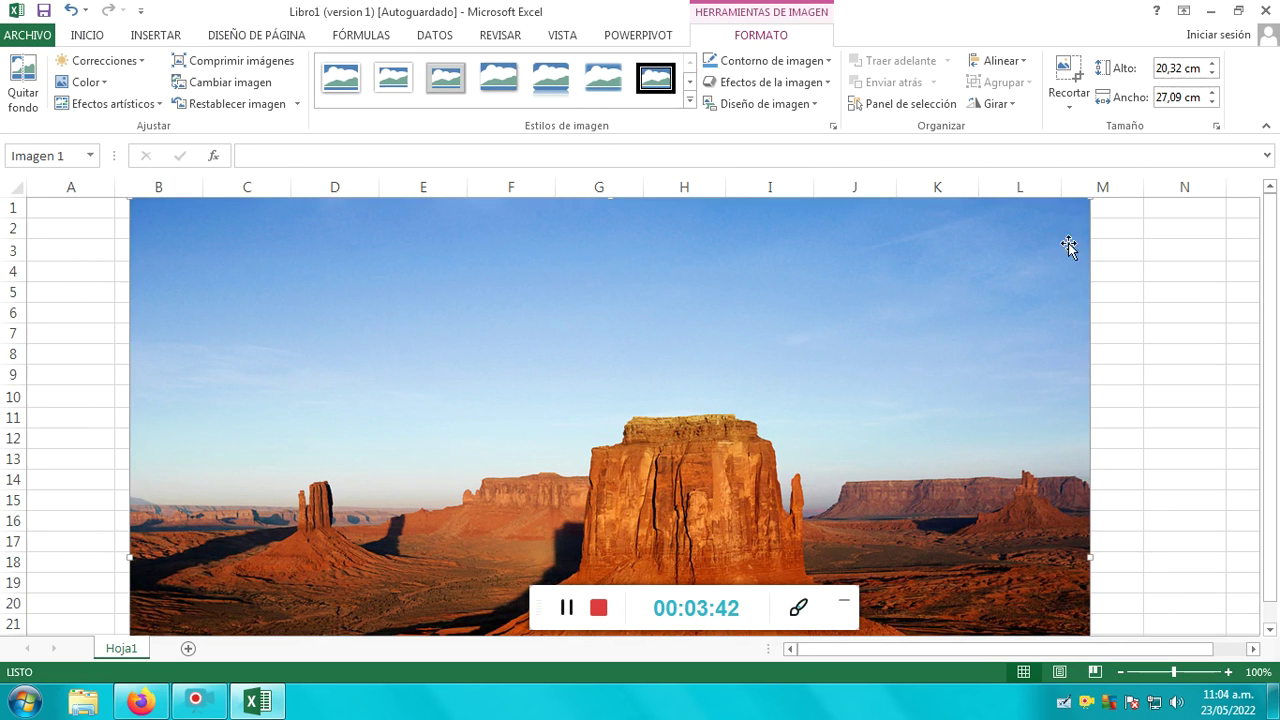
mouse_move(1077, 211)
left_mouse_down()
mouse_move(1069, 252)
mouse_move(640, 506)
left_mouse_up()
left_click_drag(437, 420, 728, 408)
left_click_drag(949, 626, 936, 626)
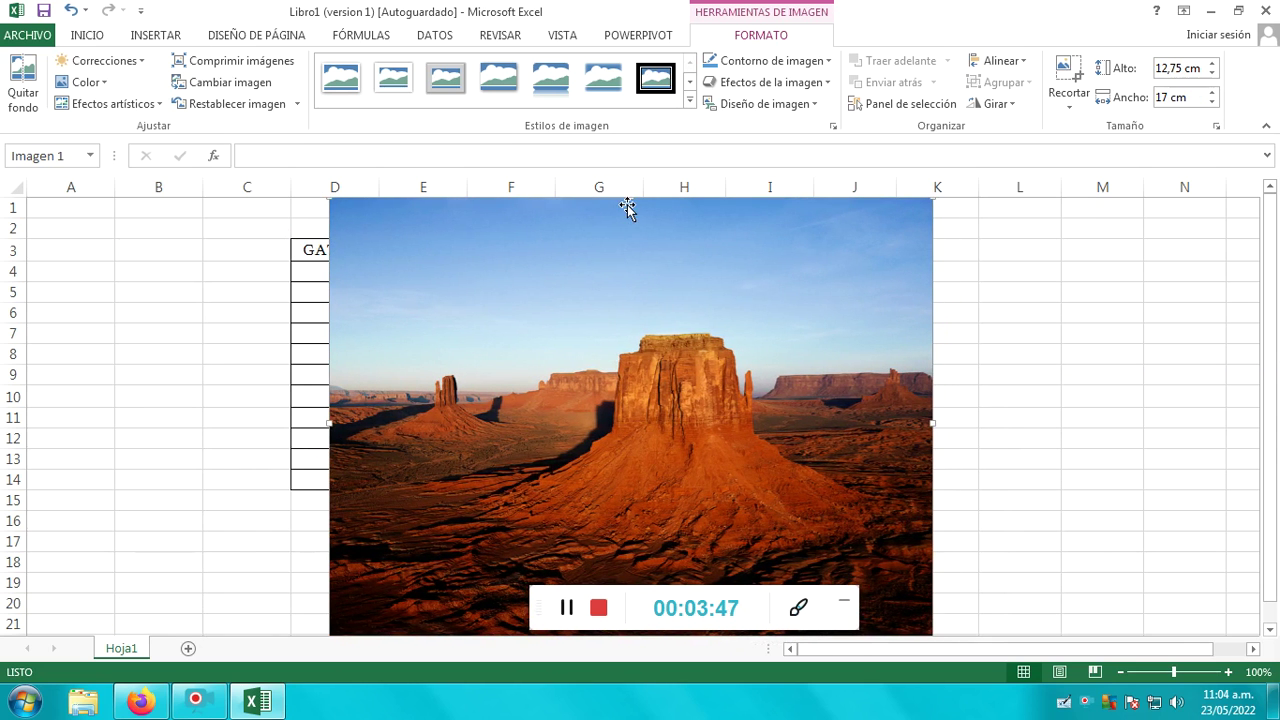
left_click_drag(629, 197, 629, 318)
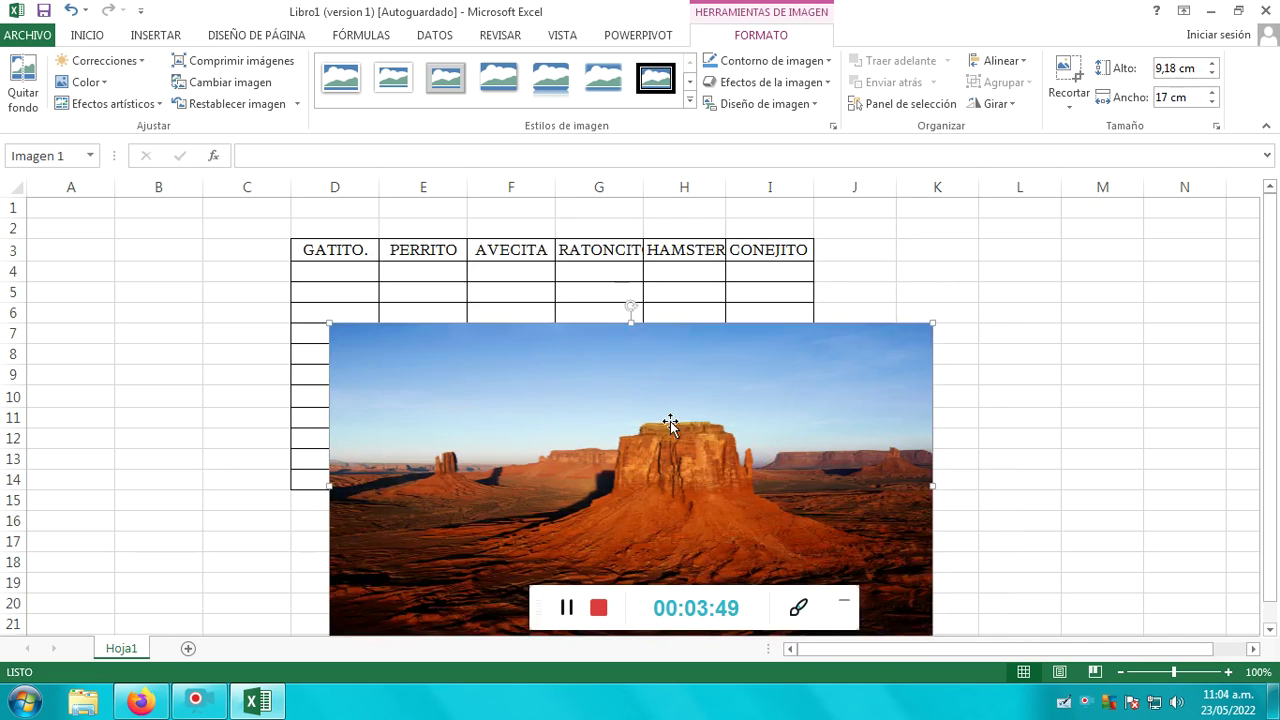
left_click_drag(671, 423, 740, 296)
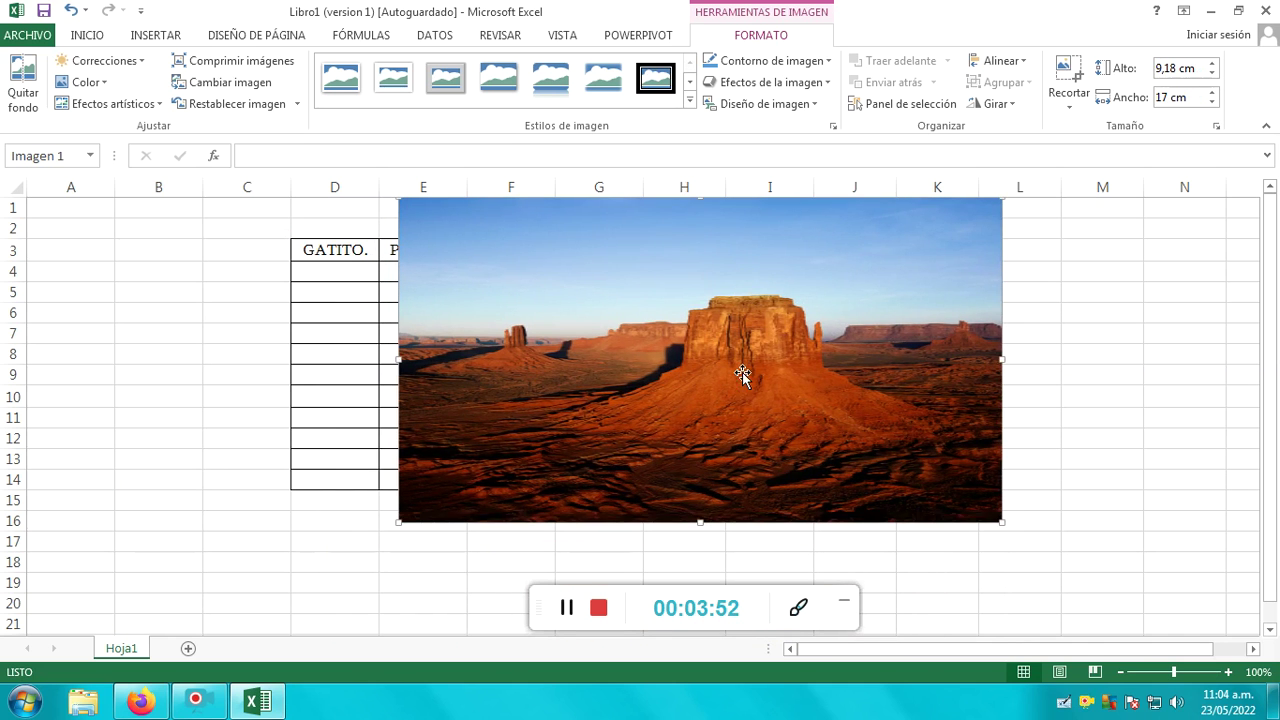
left_click_drag(742, 390, 737, 357)
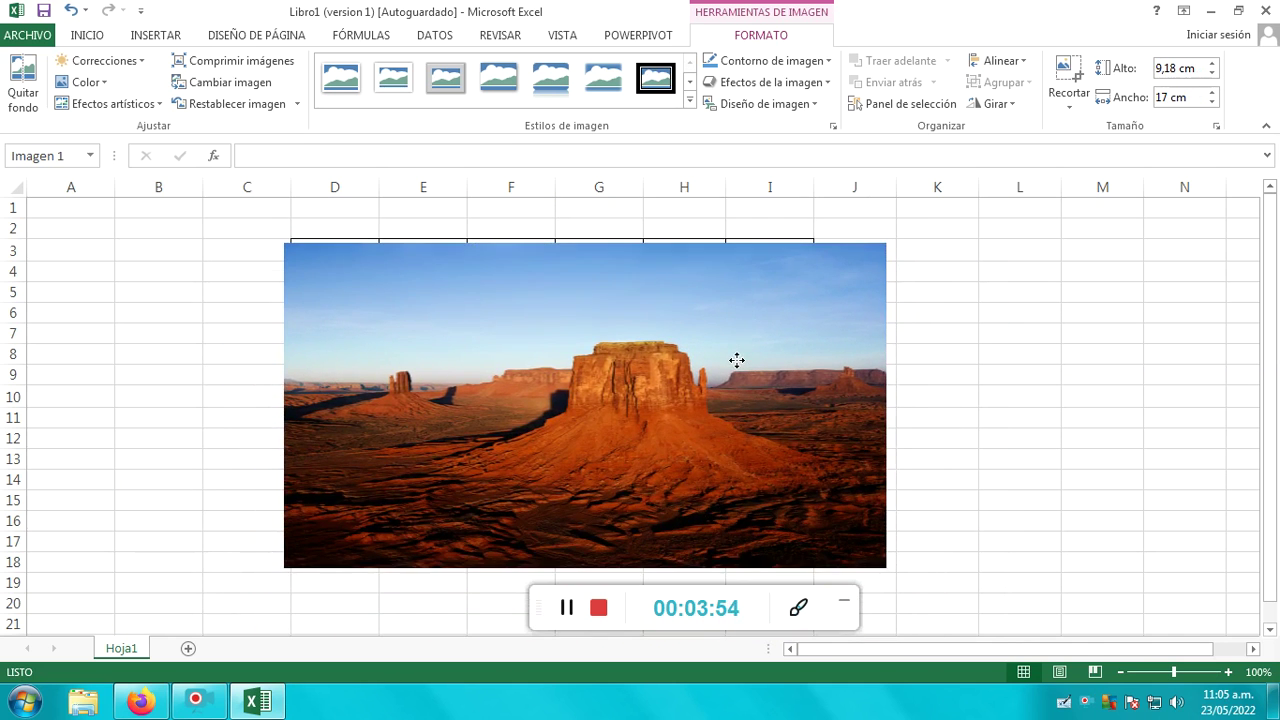
left_click_drag(737, 357, 737, 354)
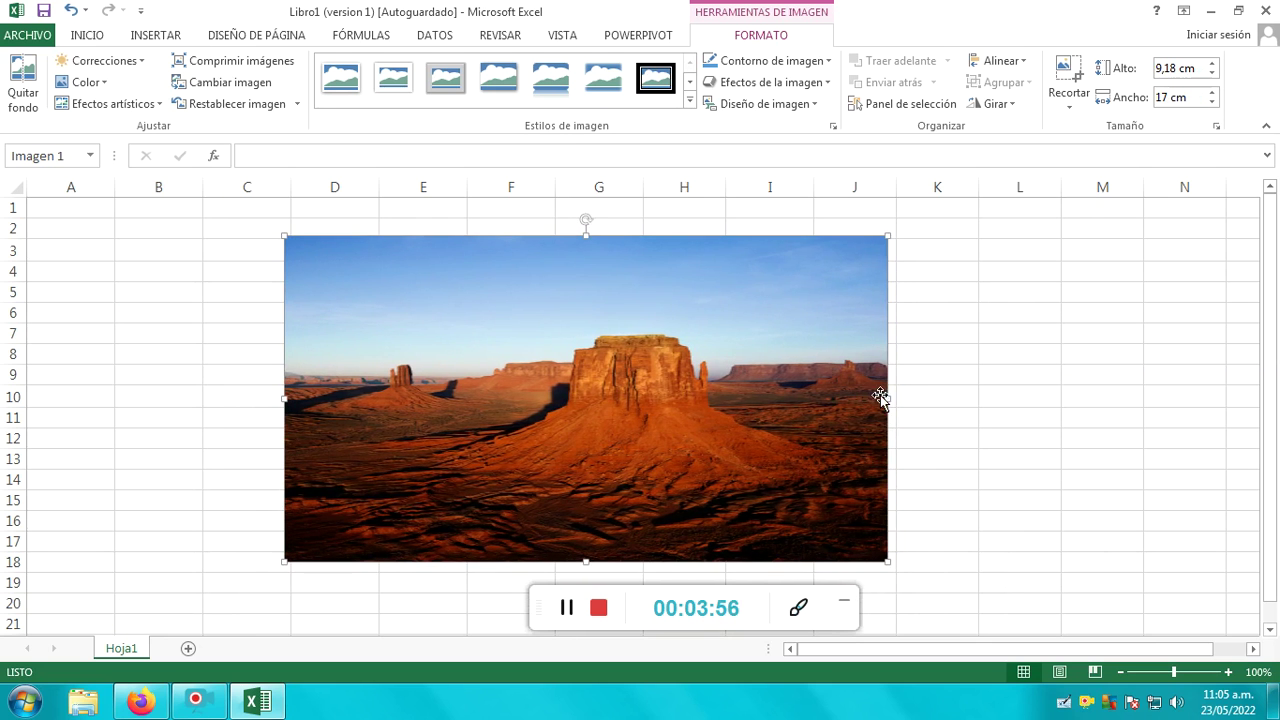
left_click_drag(899, 401, 815, 409)
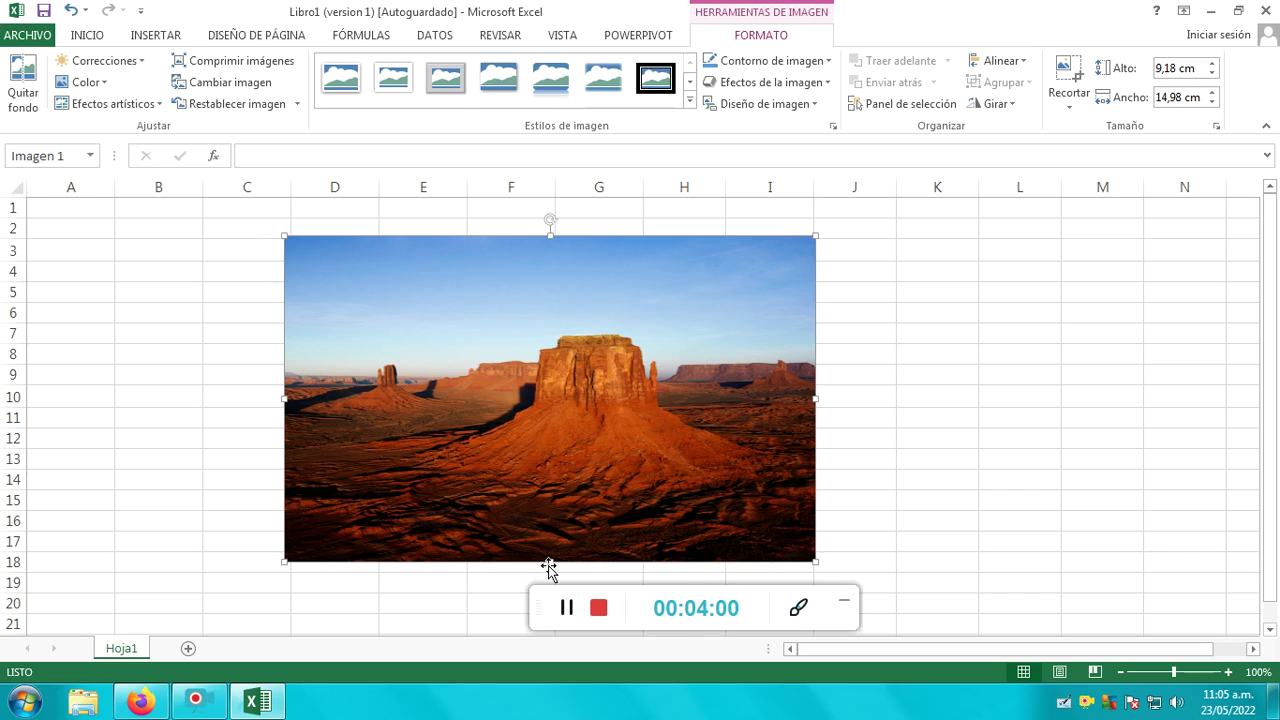
left_click_drag(550, 562, 556, 498)
left_click(871, 437)
left_click(653, 388)
key("Delete")
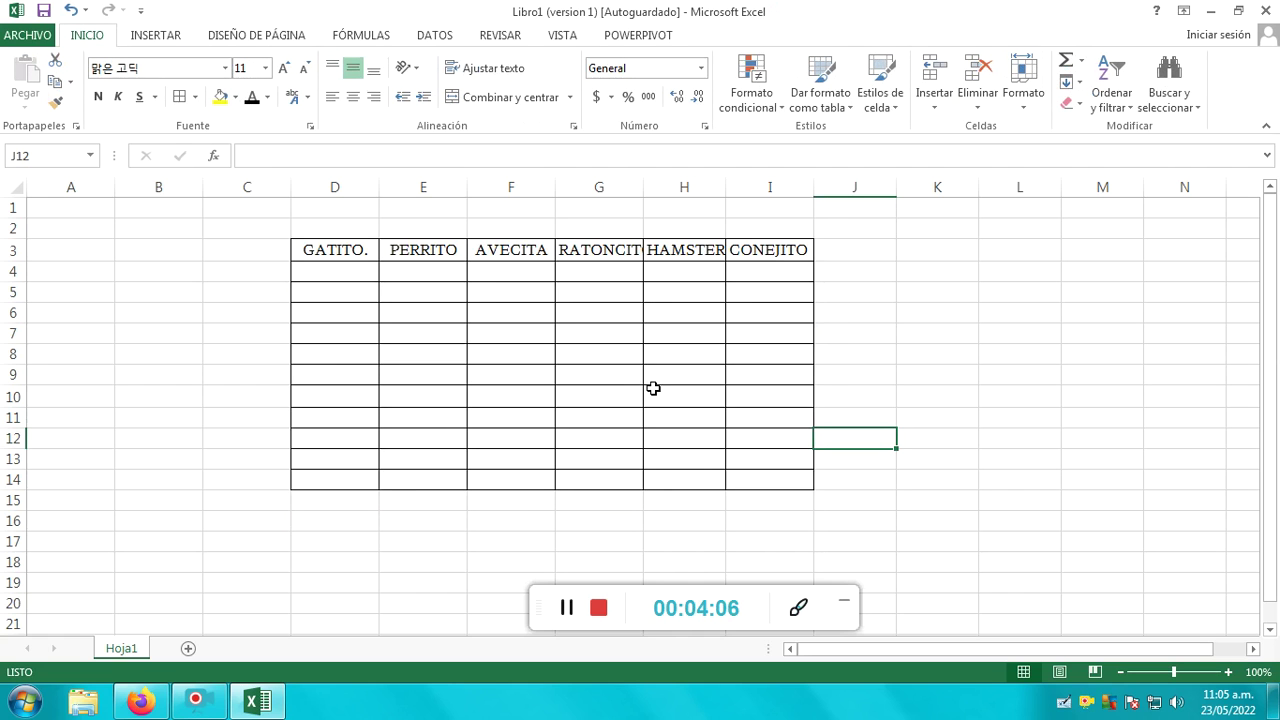
left_click(170, 36)
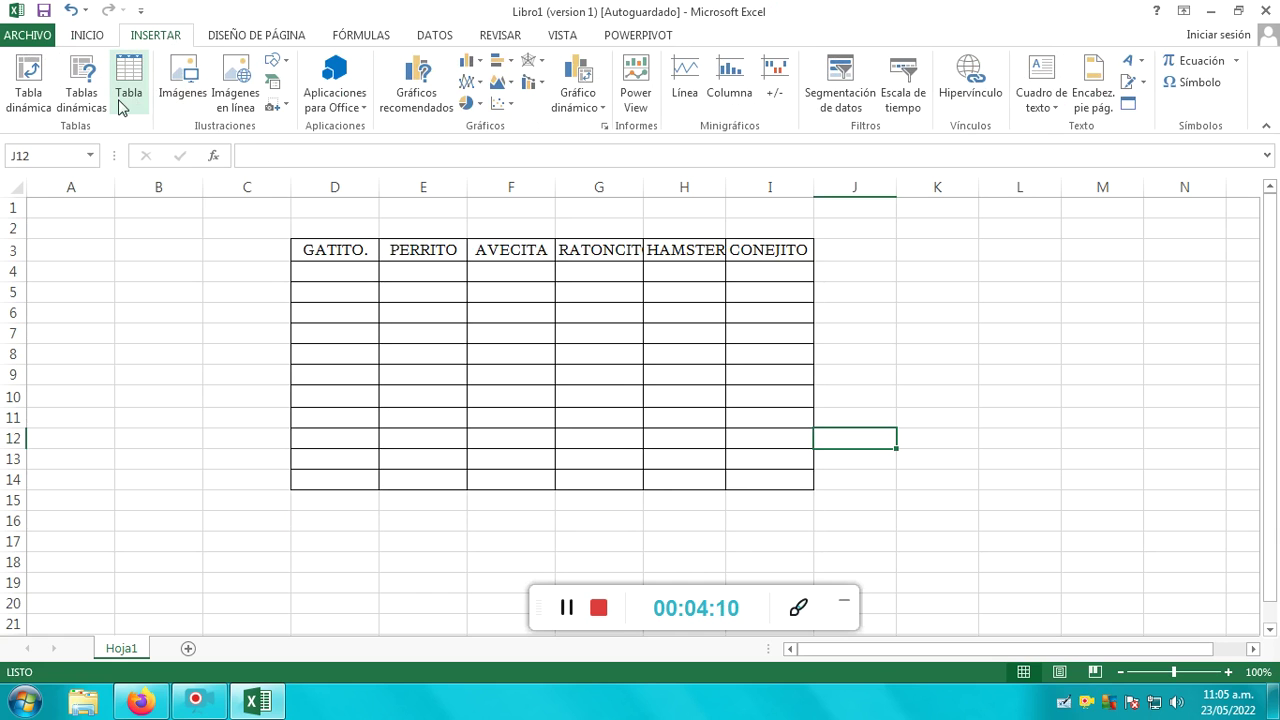
left_click(85, 90)
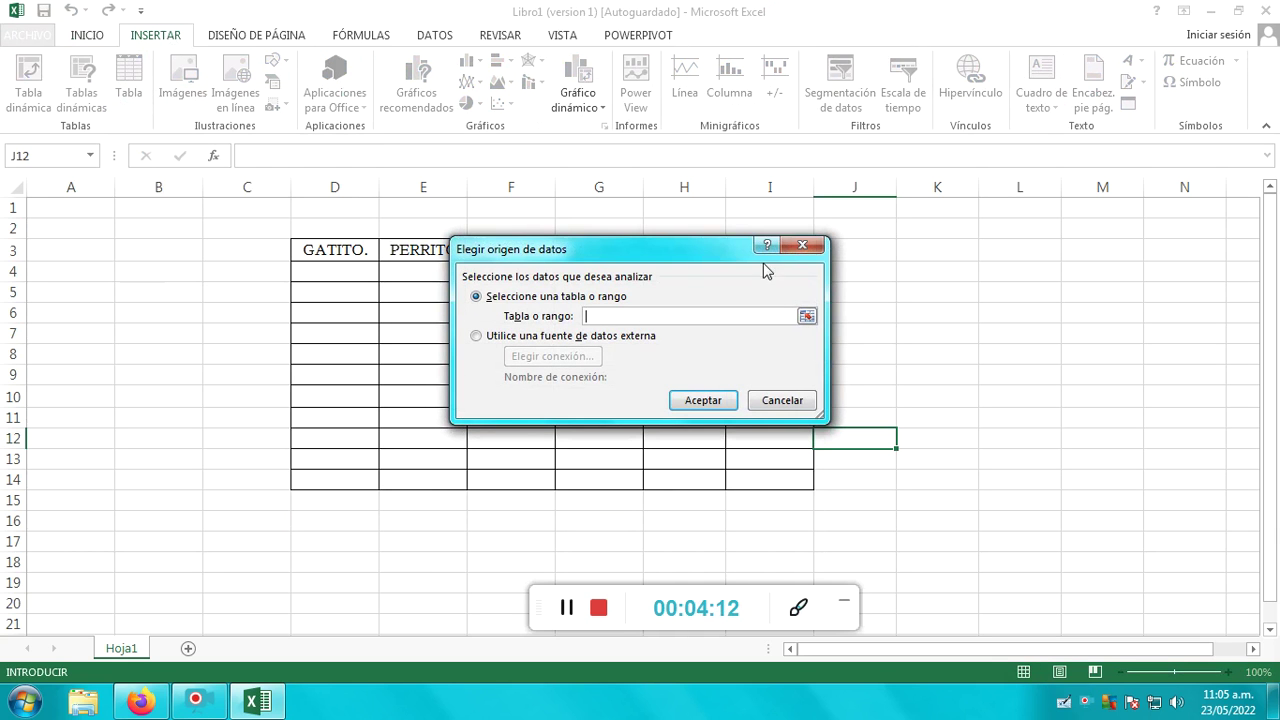
left_click(800, 247)
left_click(344, 257)
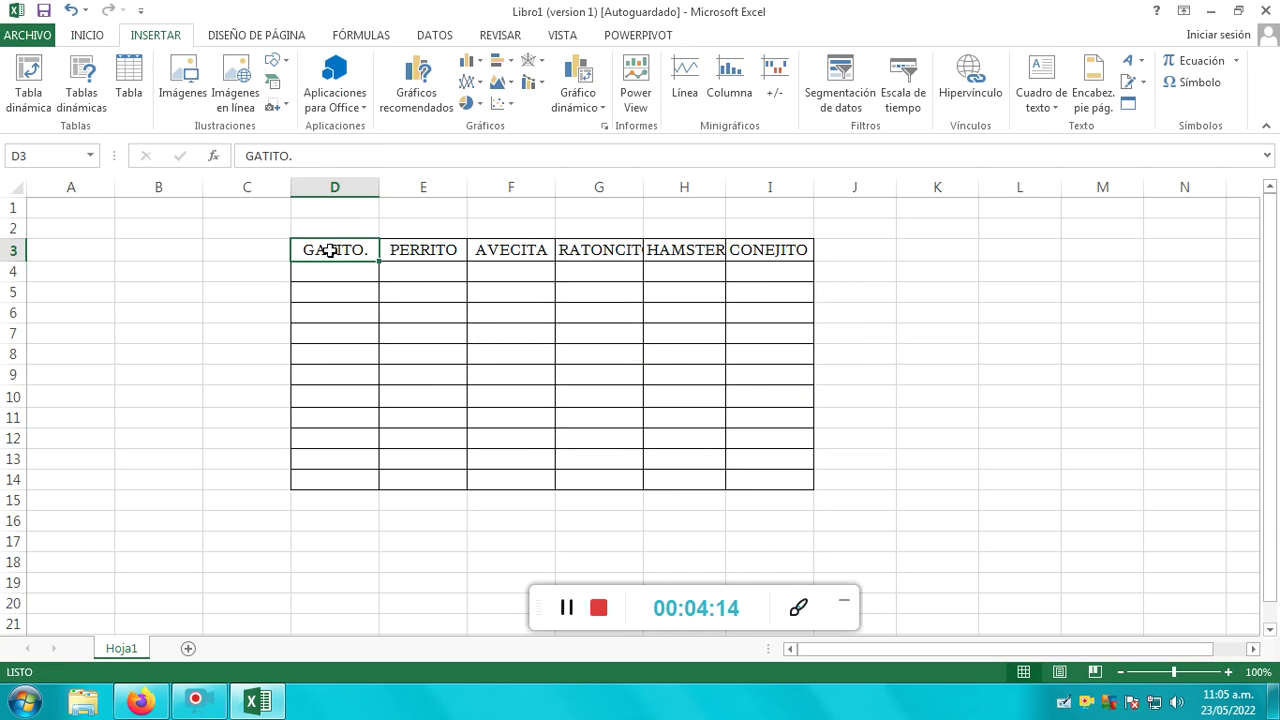
right_click(354, 253)
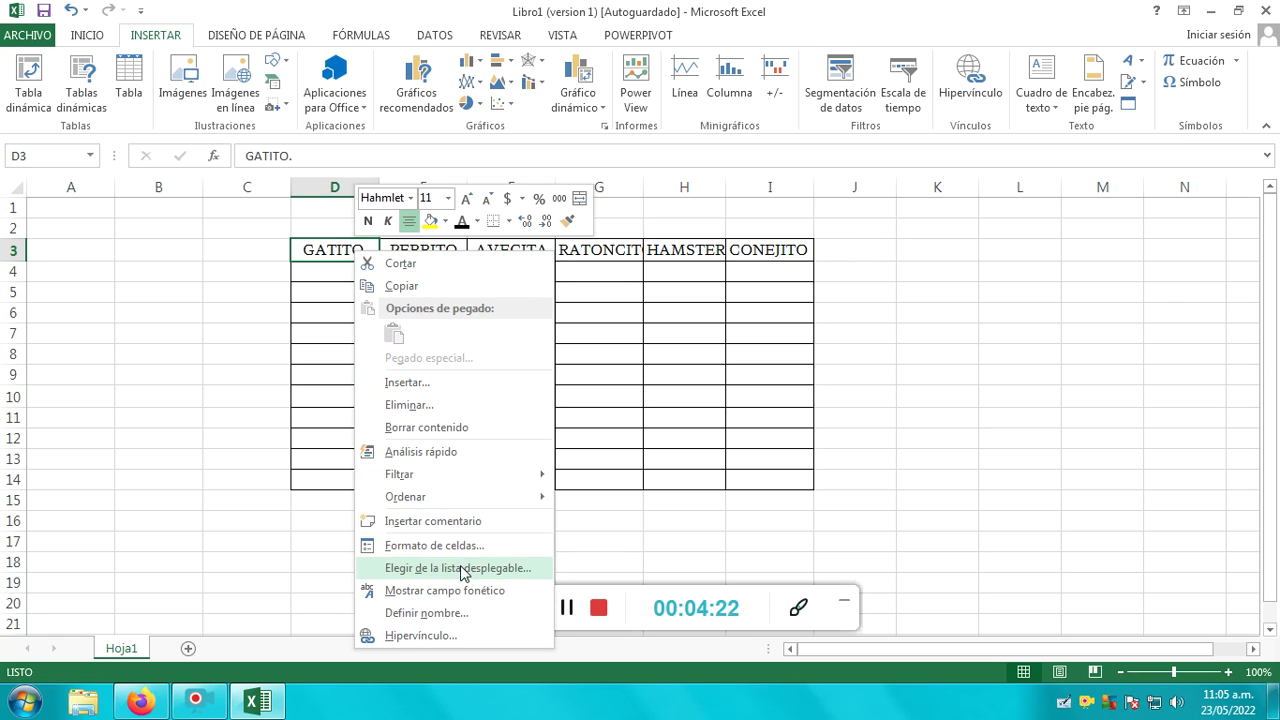
key("Escape")
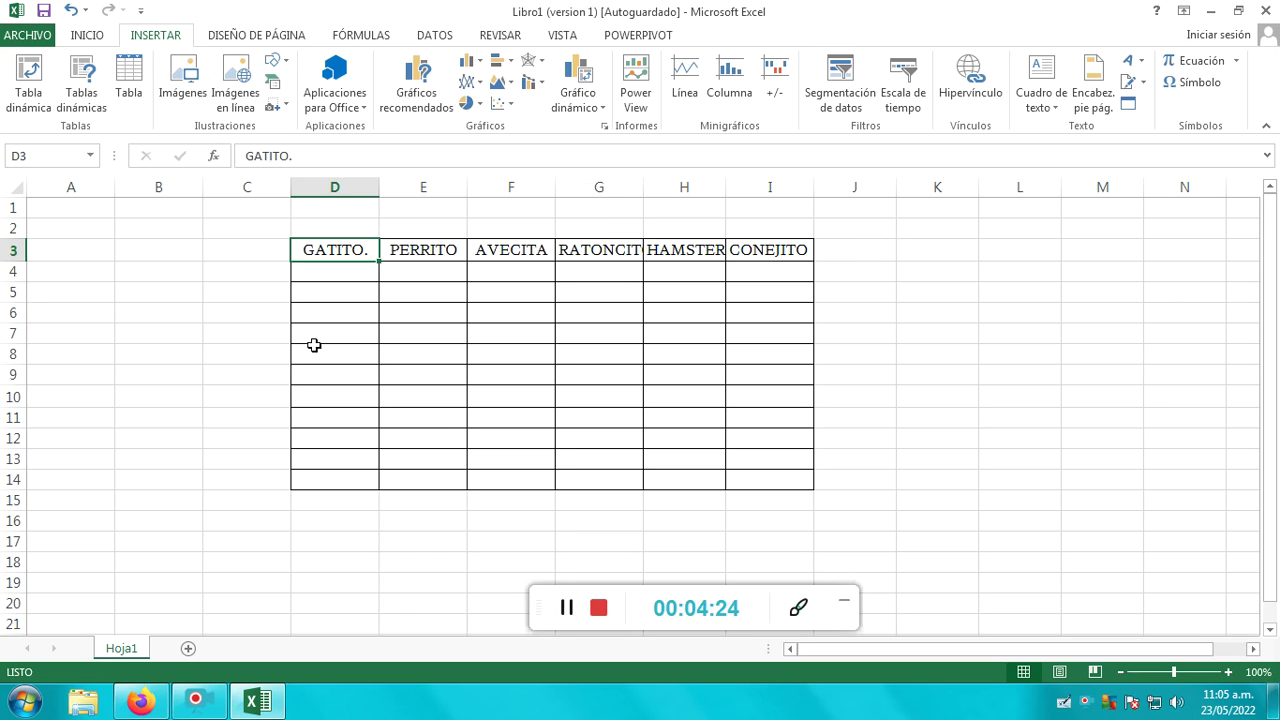
left_click(230, 36)
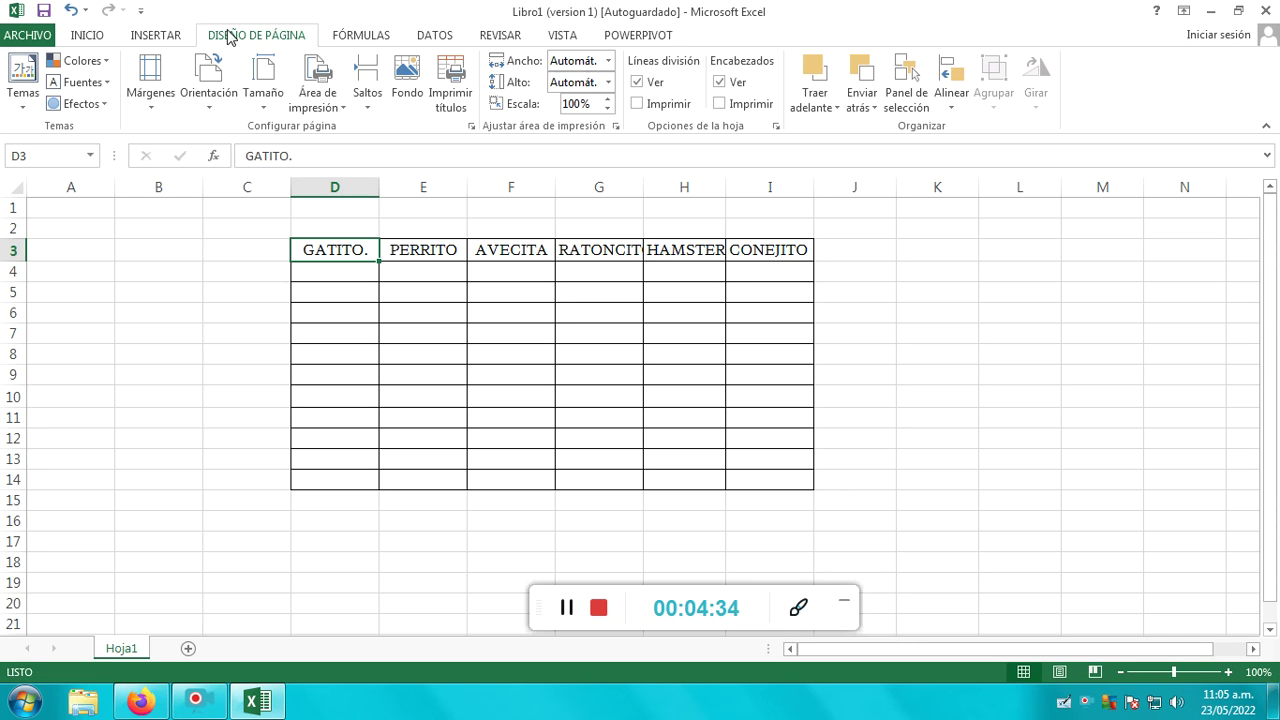
Browse the Fórmulas, Datos, Revisar, Vista and PowerPivot ribbon commands.
left_click(378, 37)
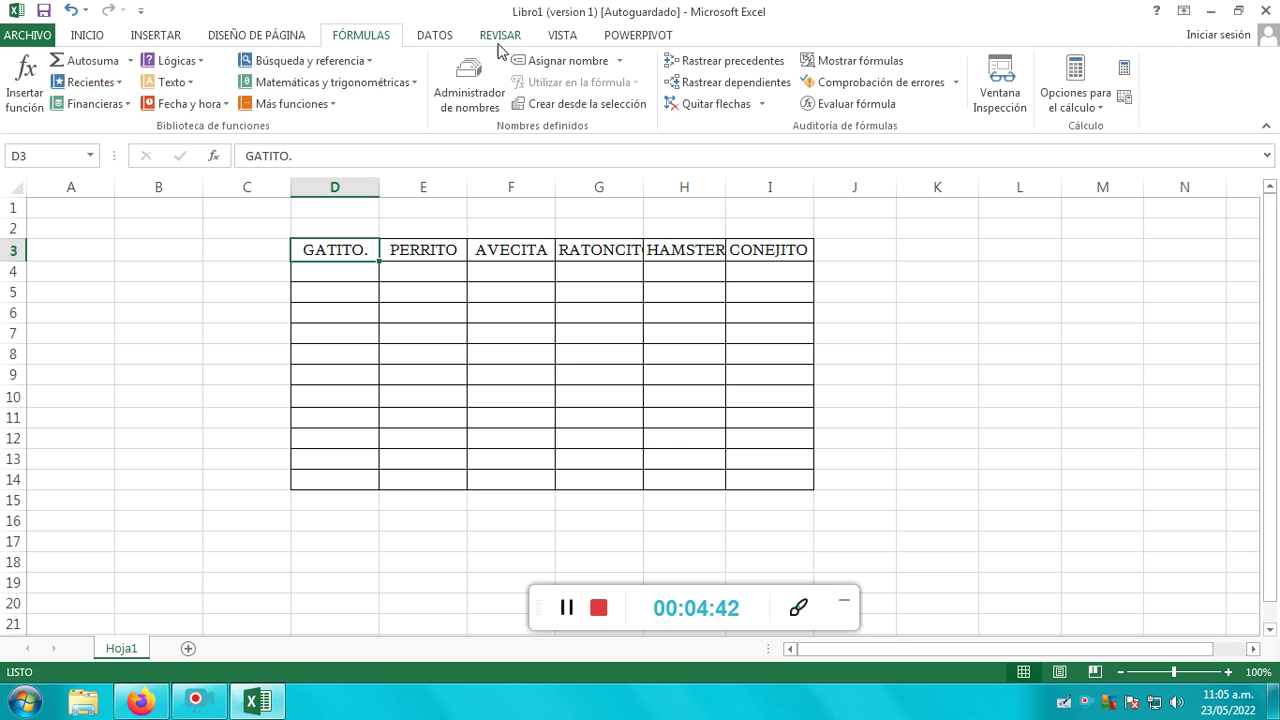
left_click(444, 38)
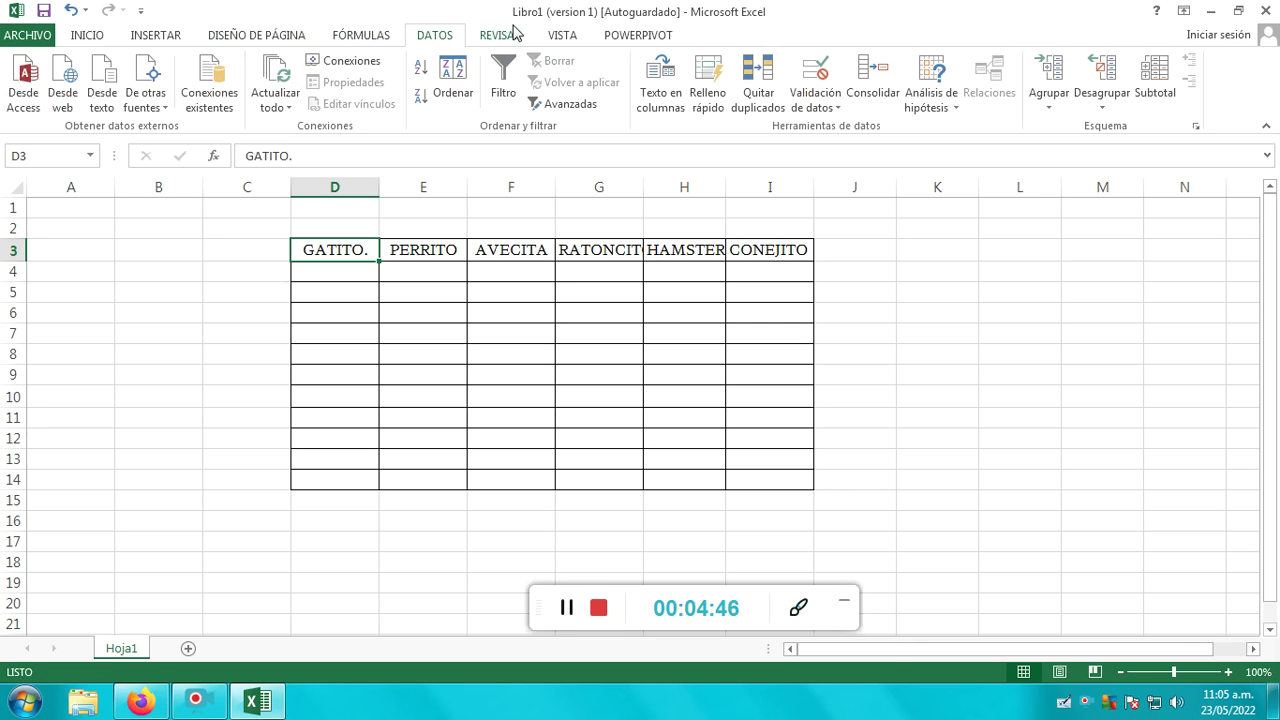
left_click(514, 32)
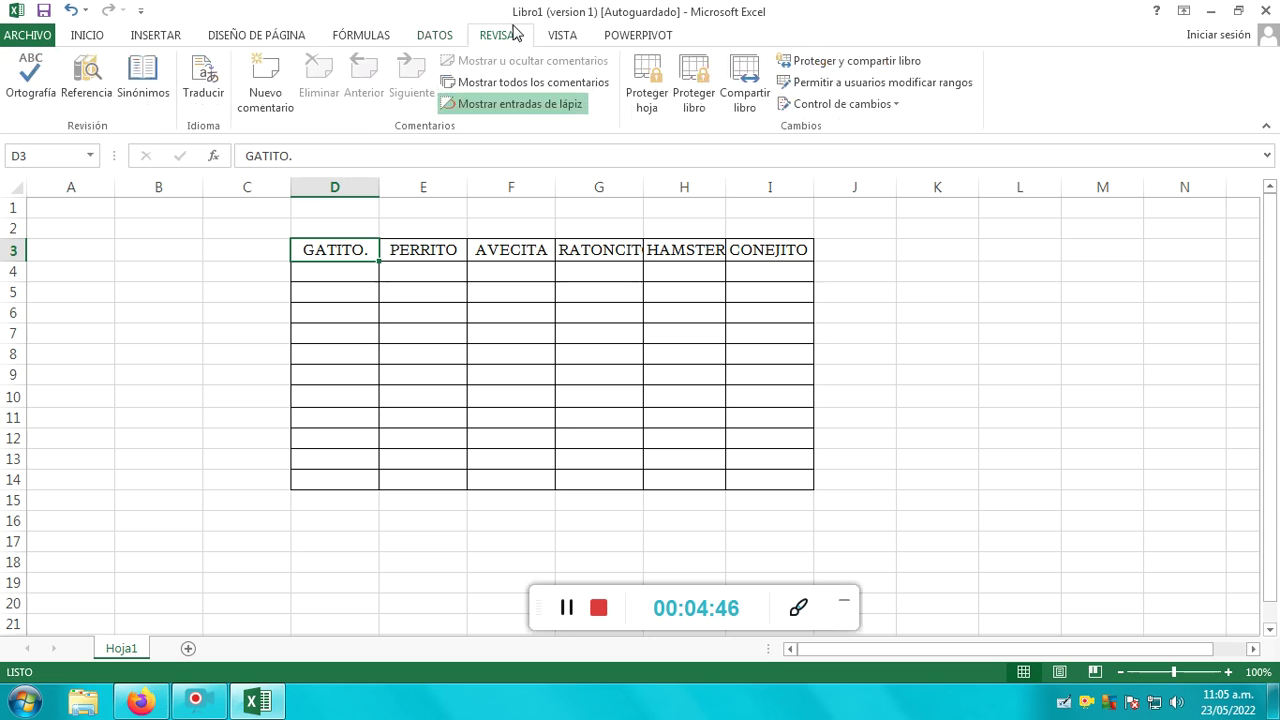
left_click(574, 38)
left_click(631, 40)
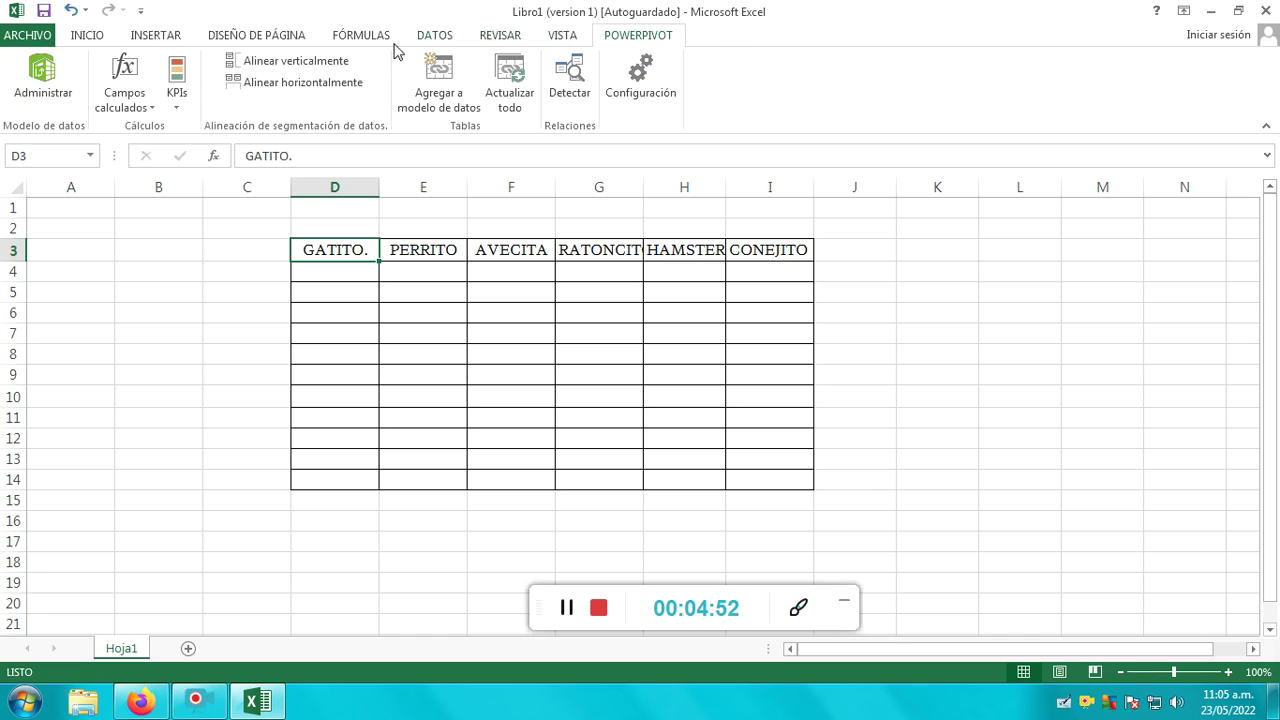
Try the PowerPivot KPI and slicer alignment options, dismiss the warnings, and return to Inicio.
left_click(181, 102)
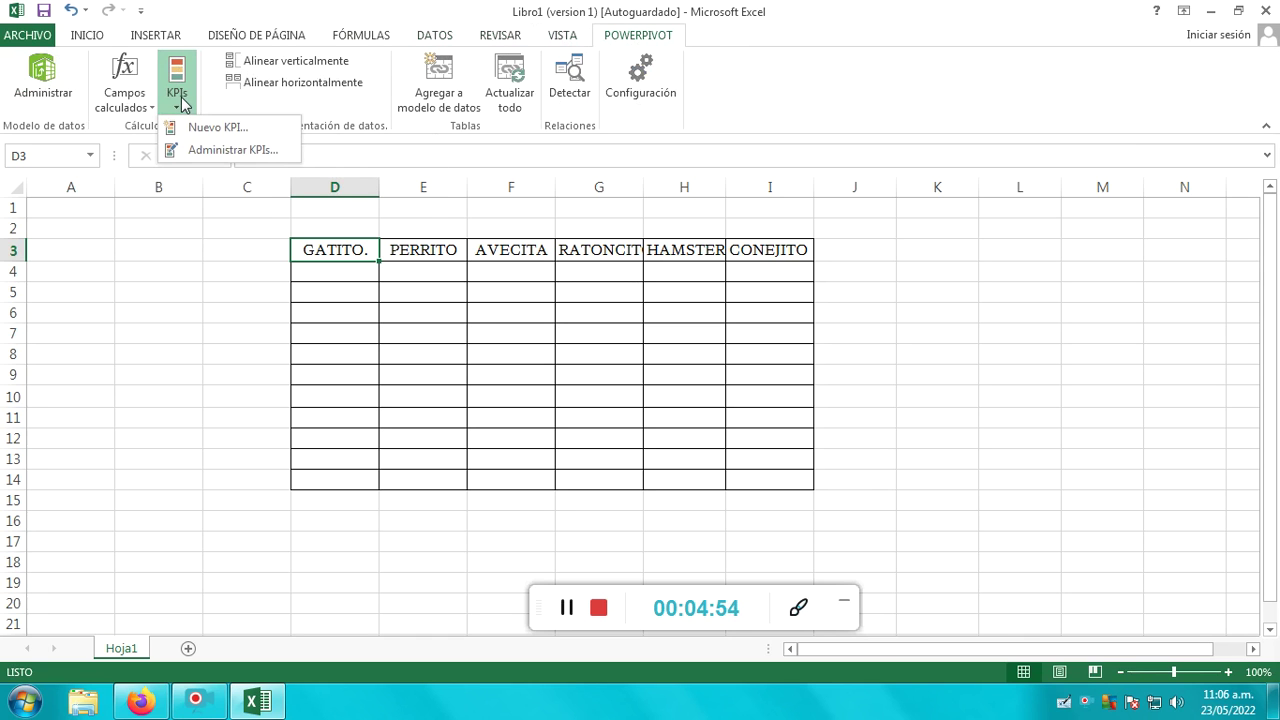
left_click(181, 102)
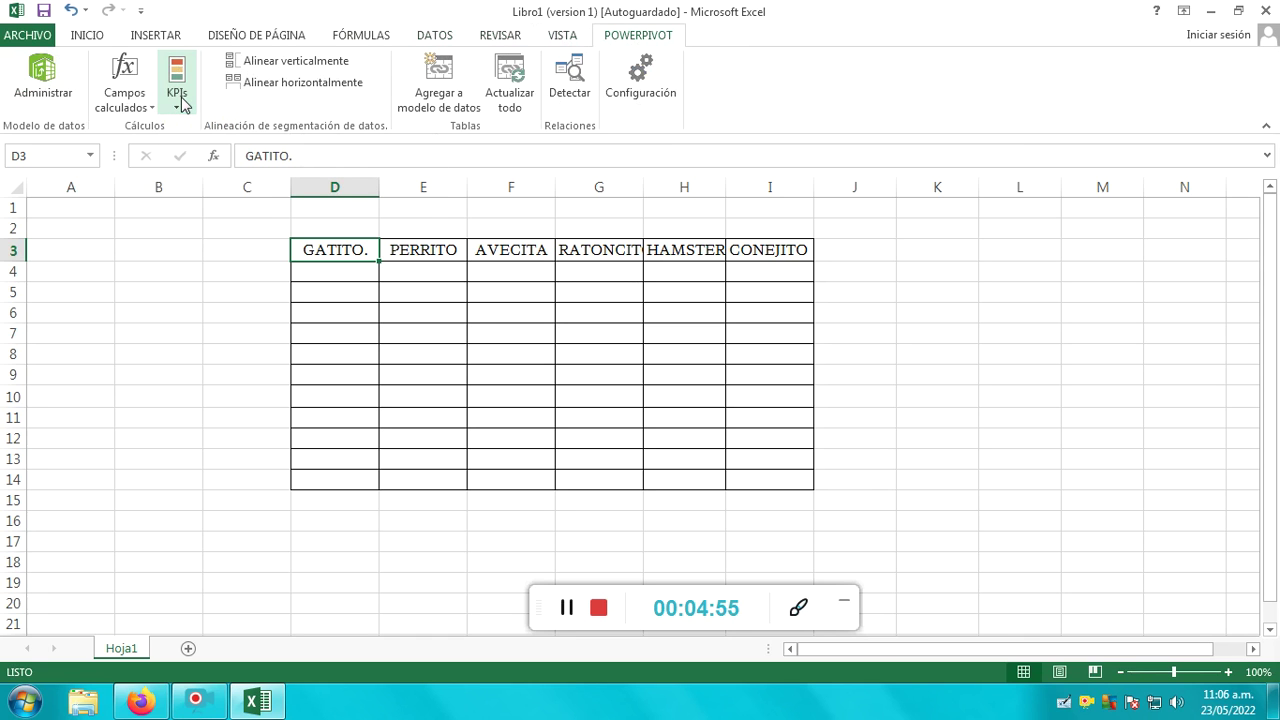
left_click(289, 63)
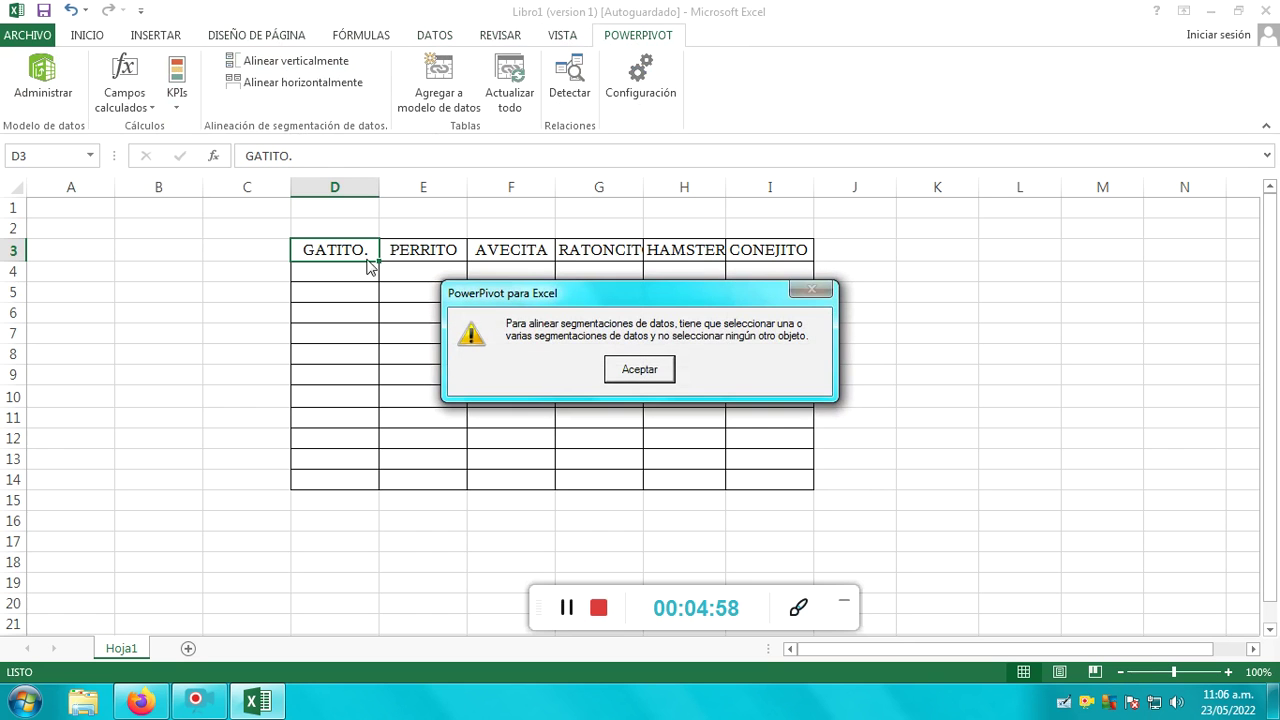
left_click(645, 372)
left_click(330, 85)
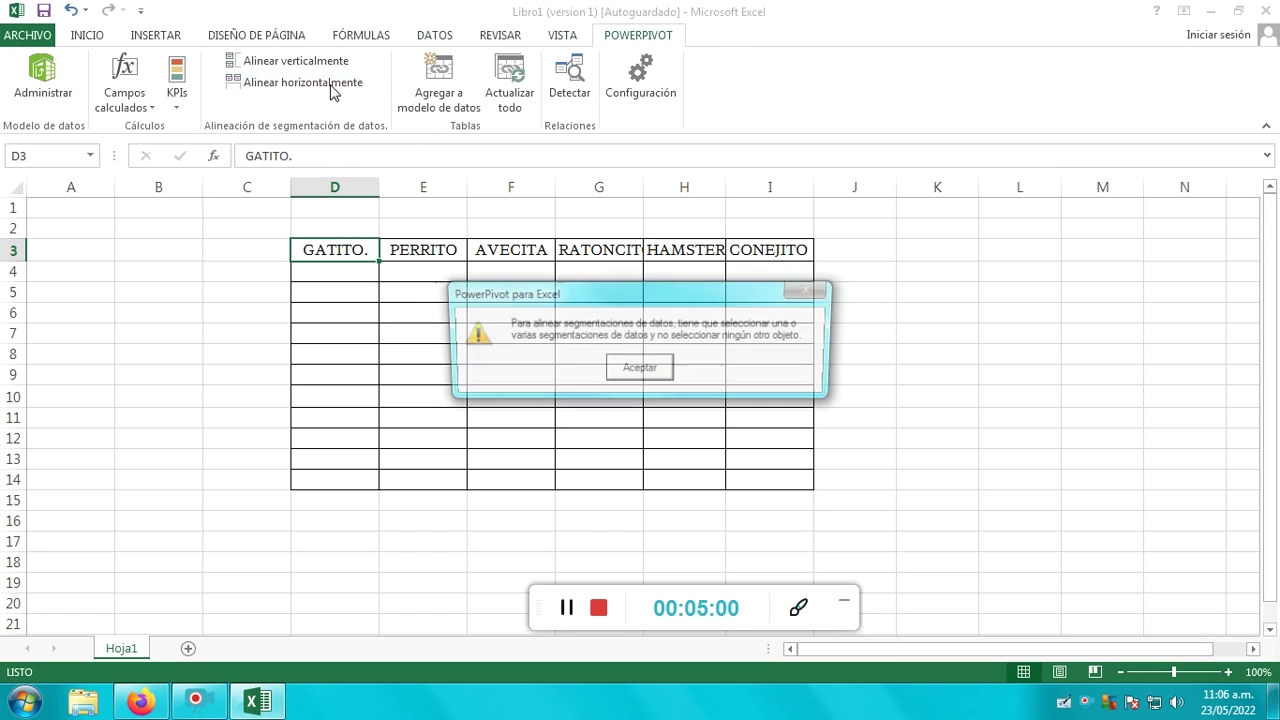
left_click(622, 372)
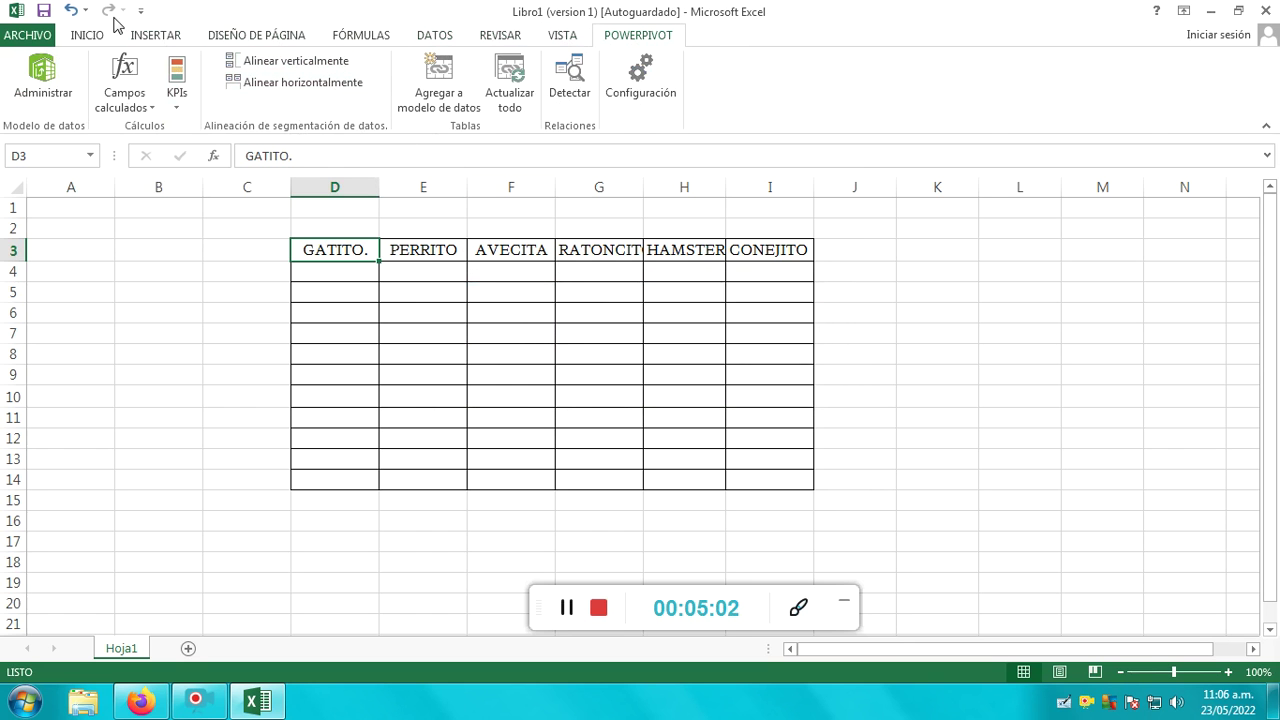
left_click(88, 35)
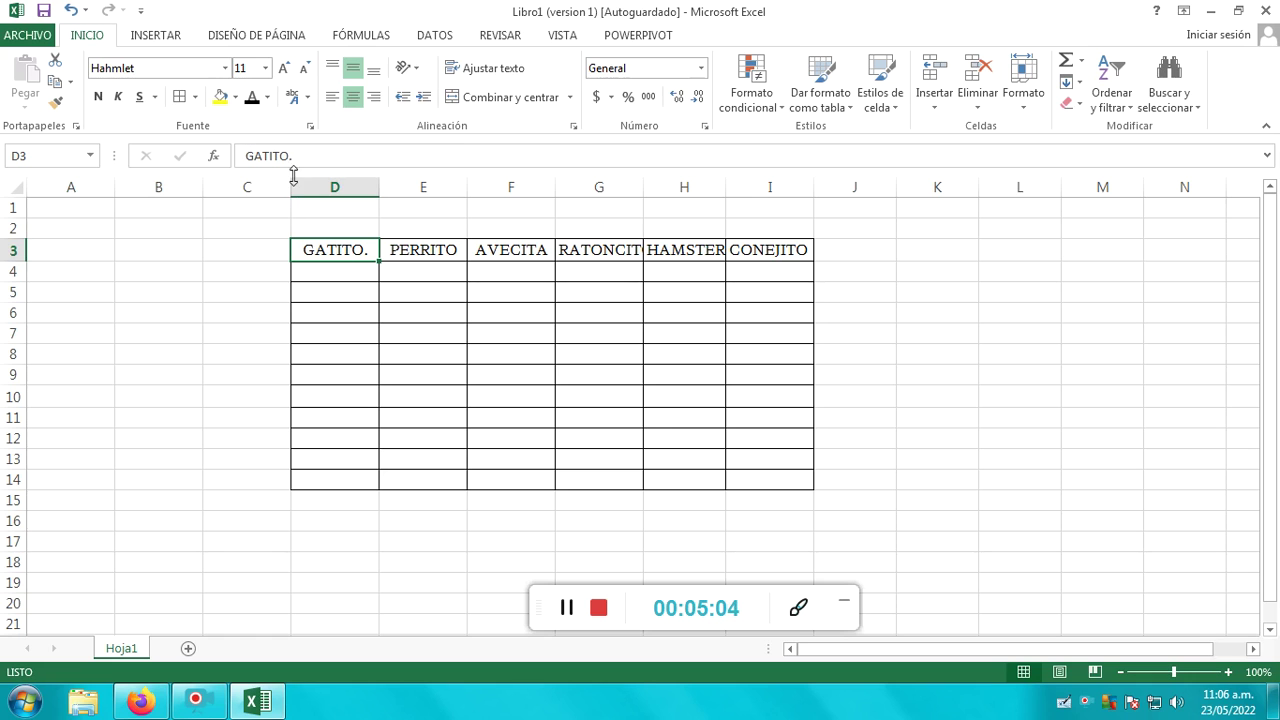
Browse the Inicio phonetic guide, conditional formatting and table style menus without applying anything.
left_click(309, 99)
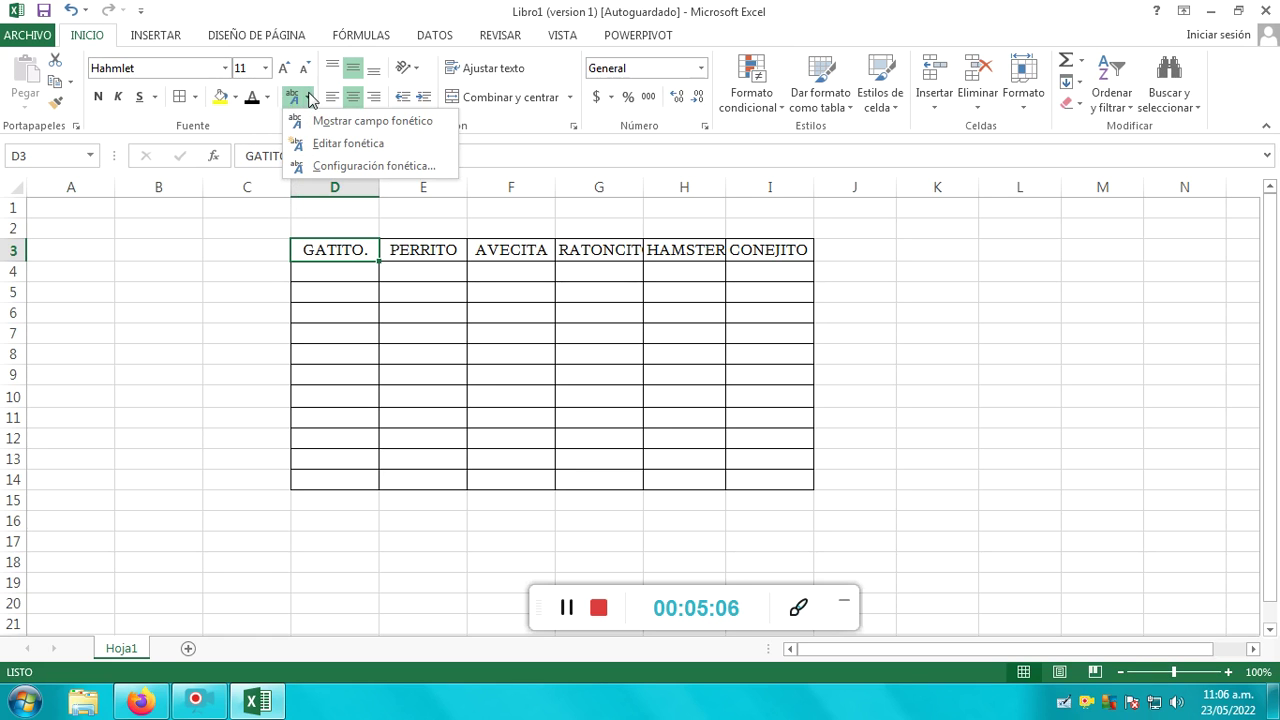
left_click(309, 99)
left_click(779, 108)
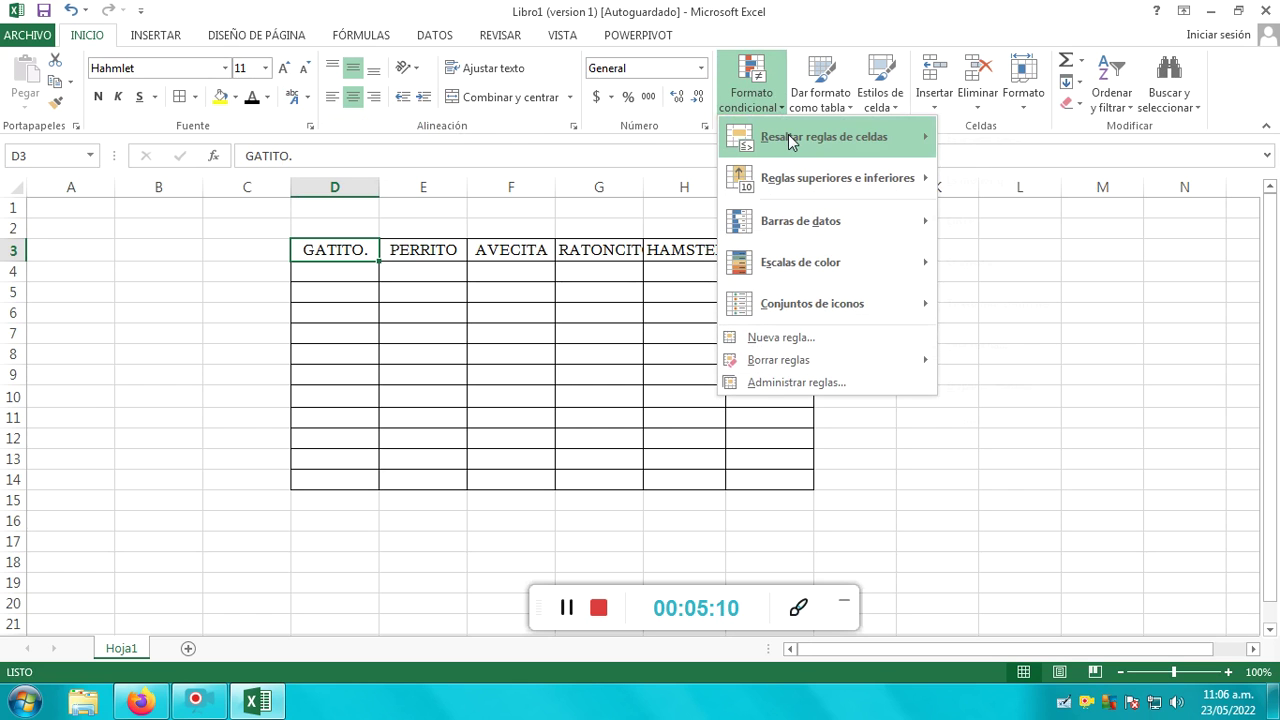
mouse_move(823, 137)
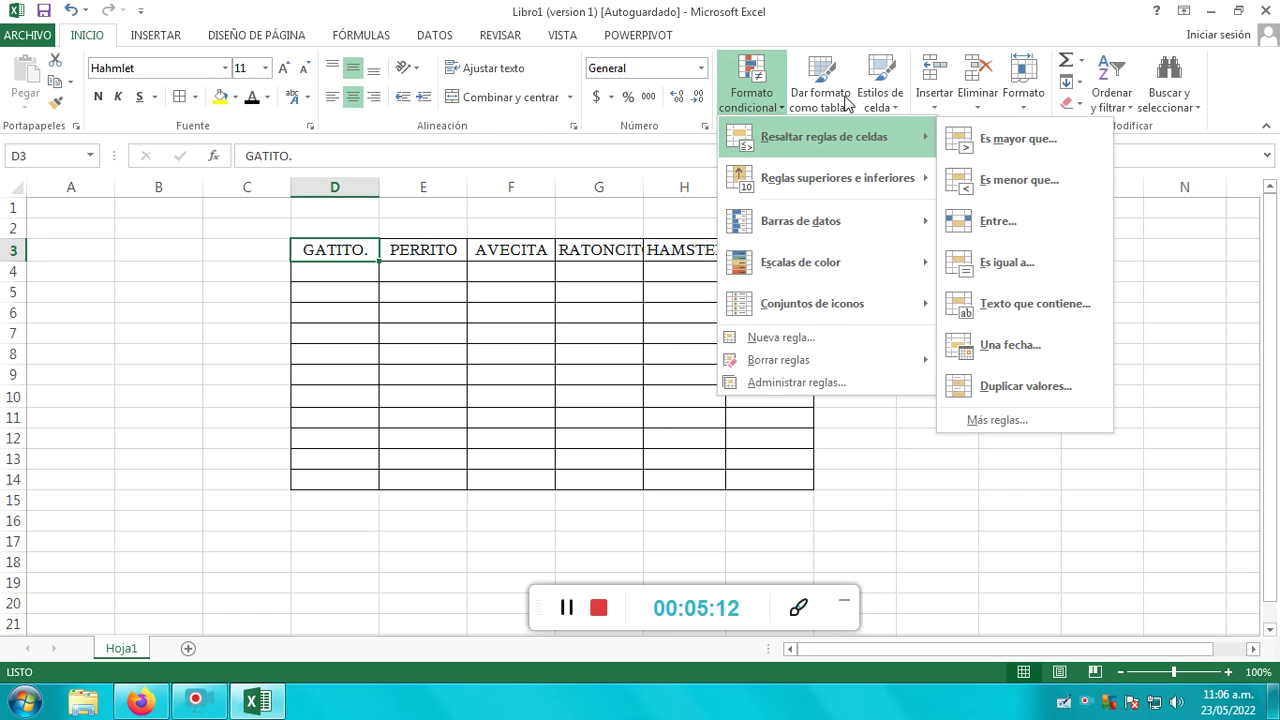
left_click(847, 101)
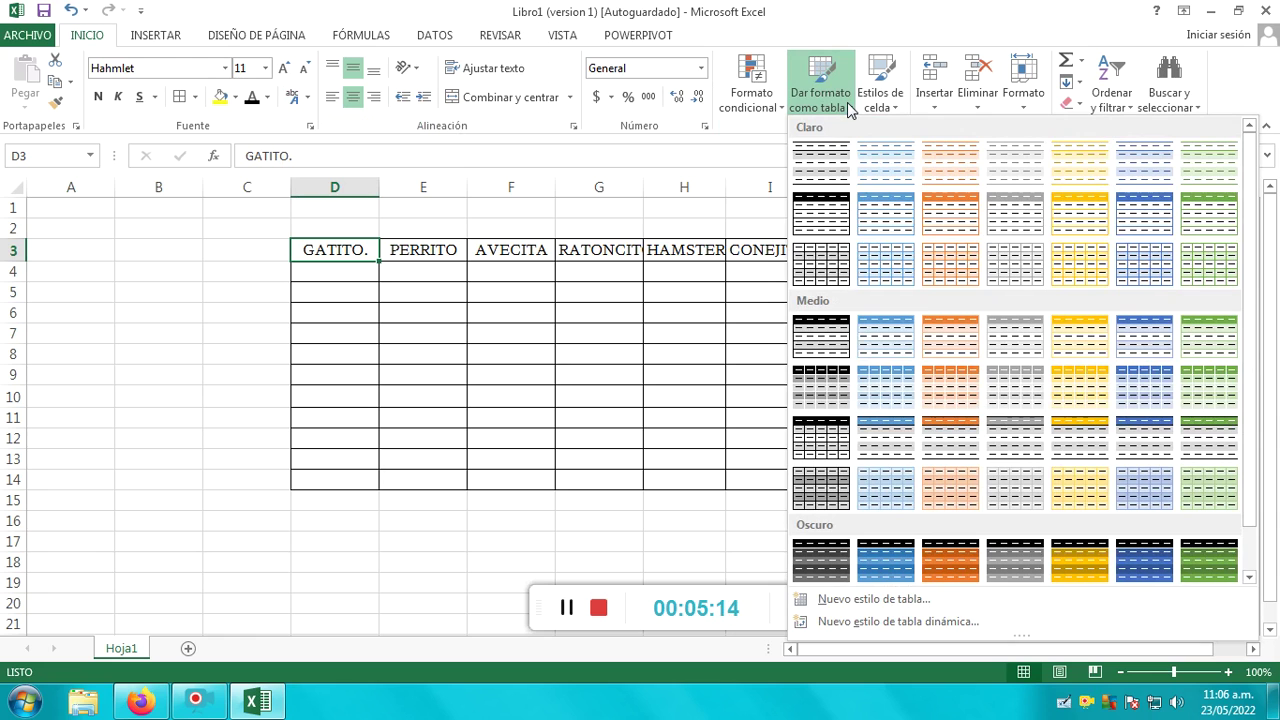
left_click(728, 194)
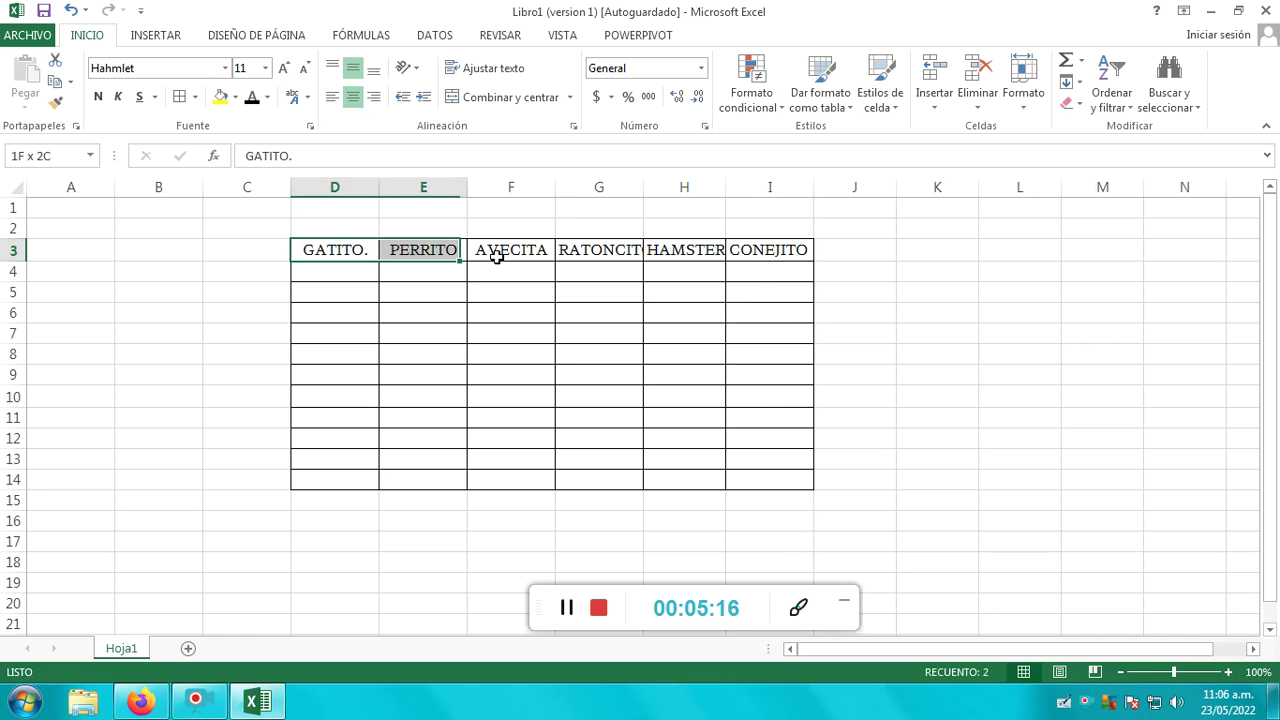
Select the table D3:I14, glance at the Eliminar, Insertar and Formato menus, then open table styles.
left_click_drag(401, 256, 766, 474)
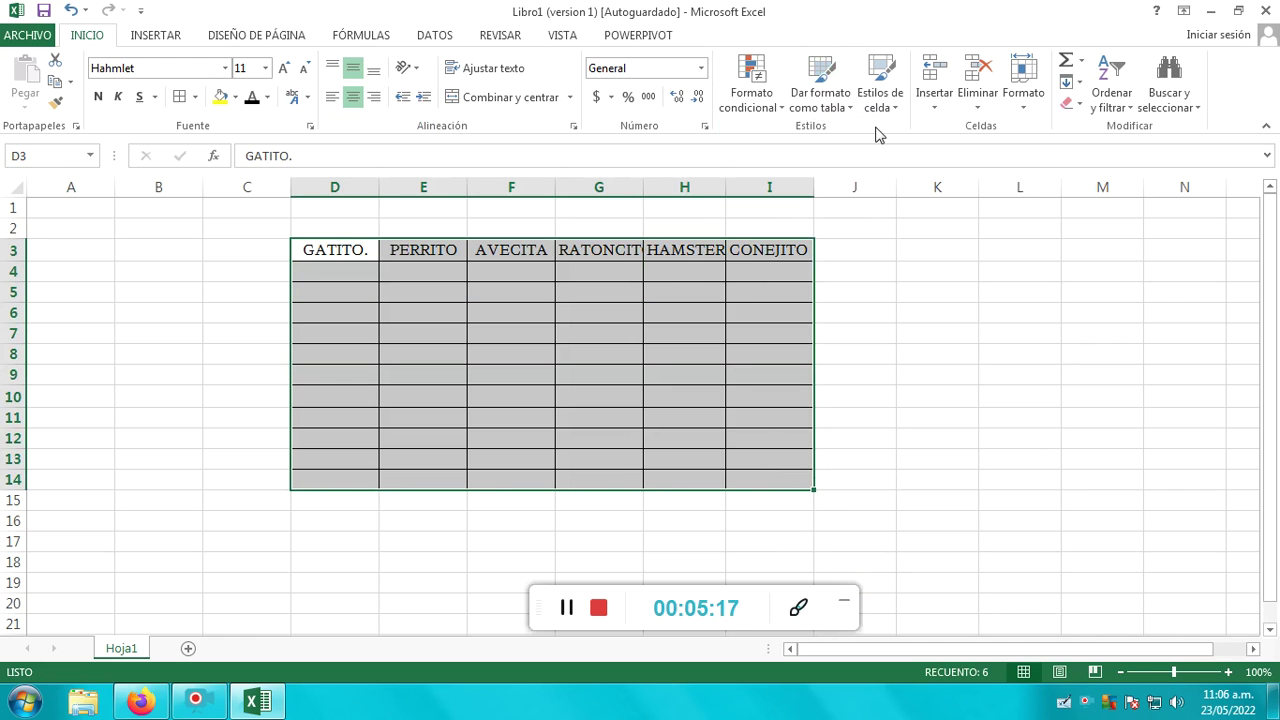
left_click(975, 100)
left_click(938, 107)
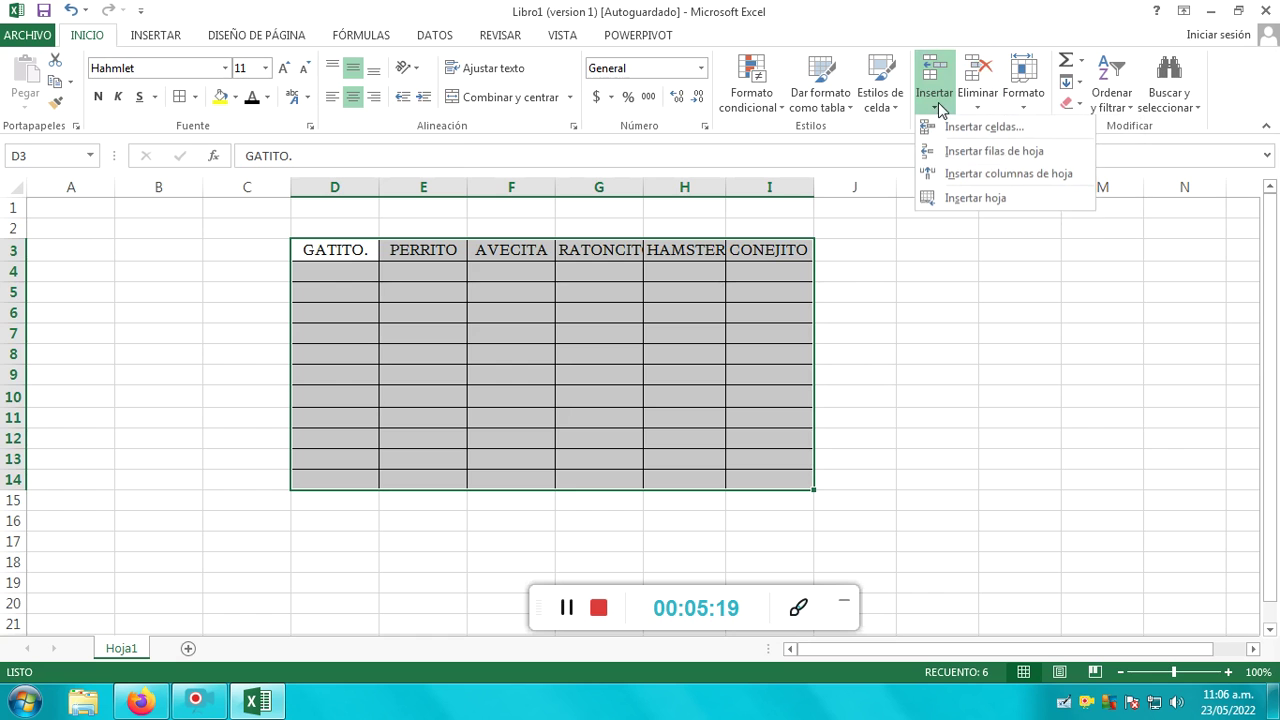
left_click(1033, 100)
key("Escape")
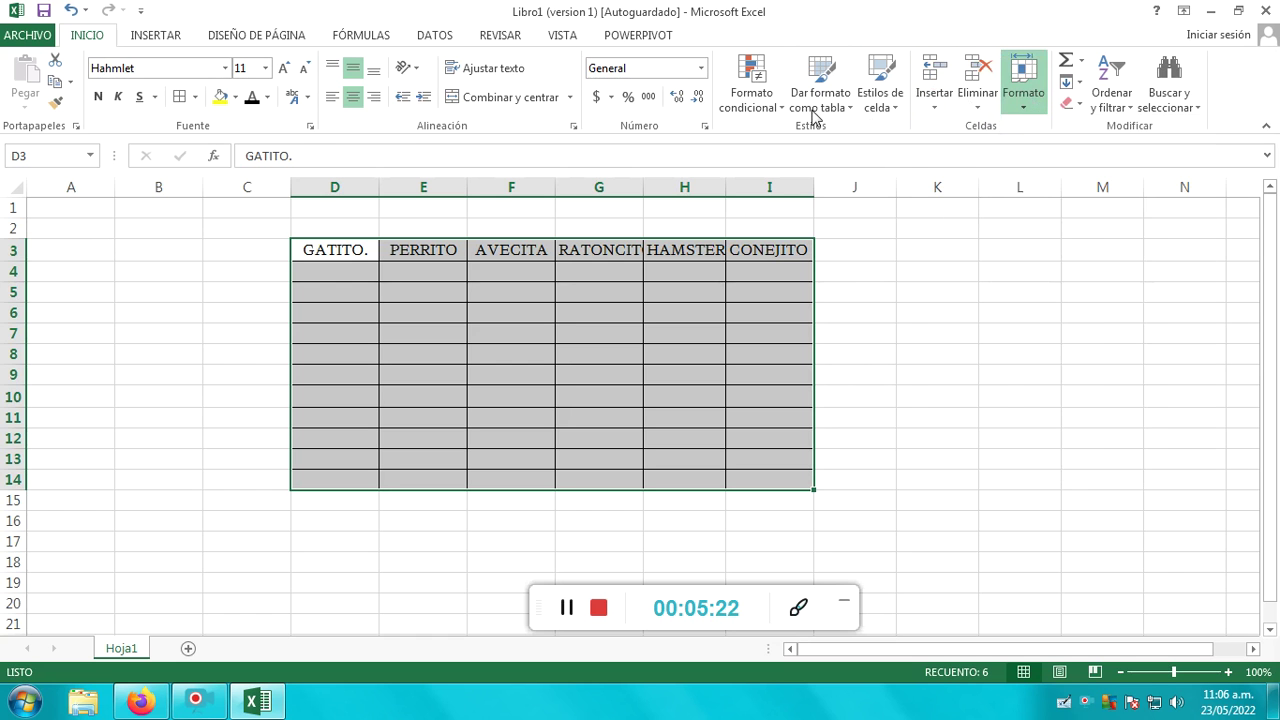
left_click(813, 113)
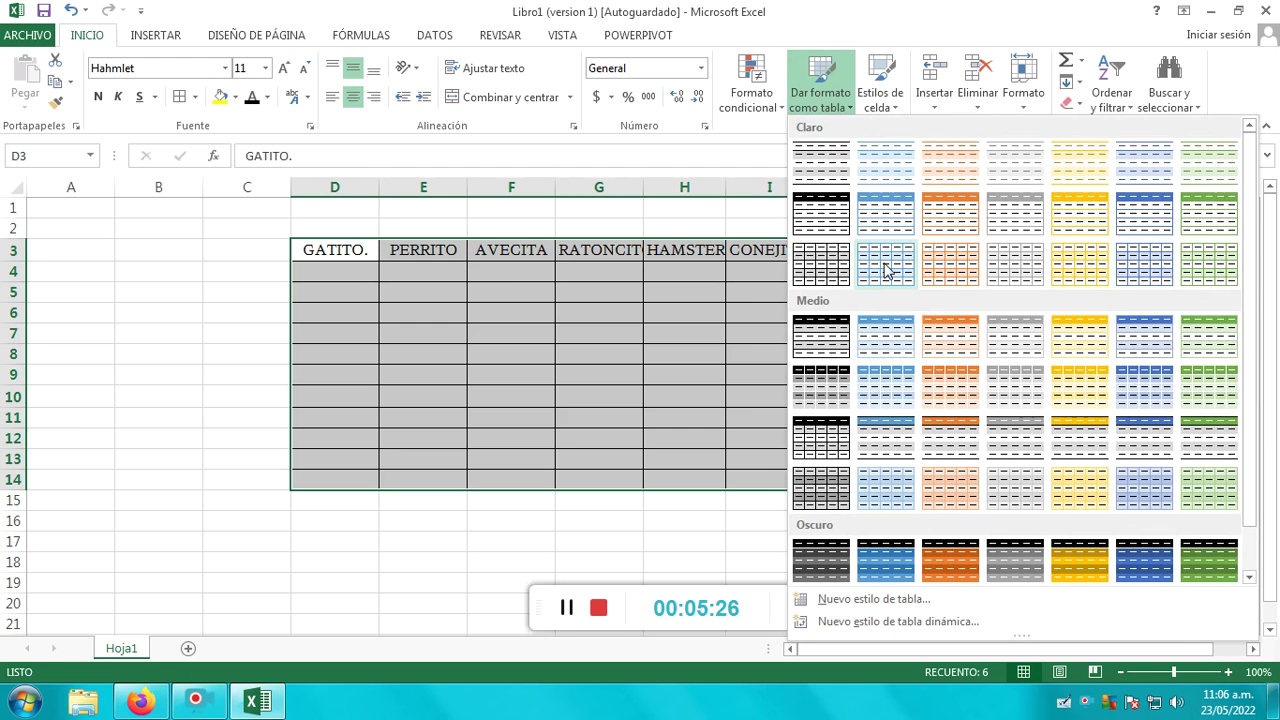
Apply a light blue table style to D3:I14, then inspect row 2's shortcut menu.
left_click(887, 337)
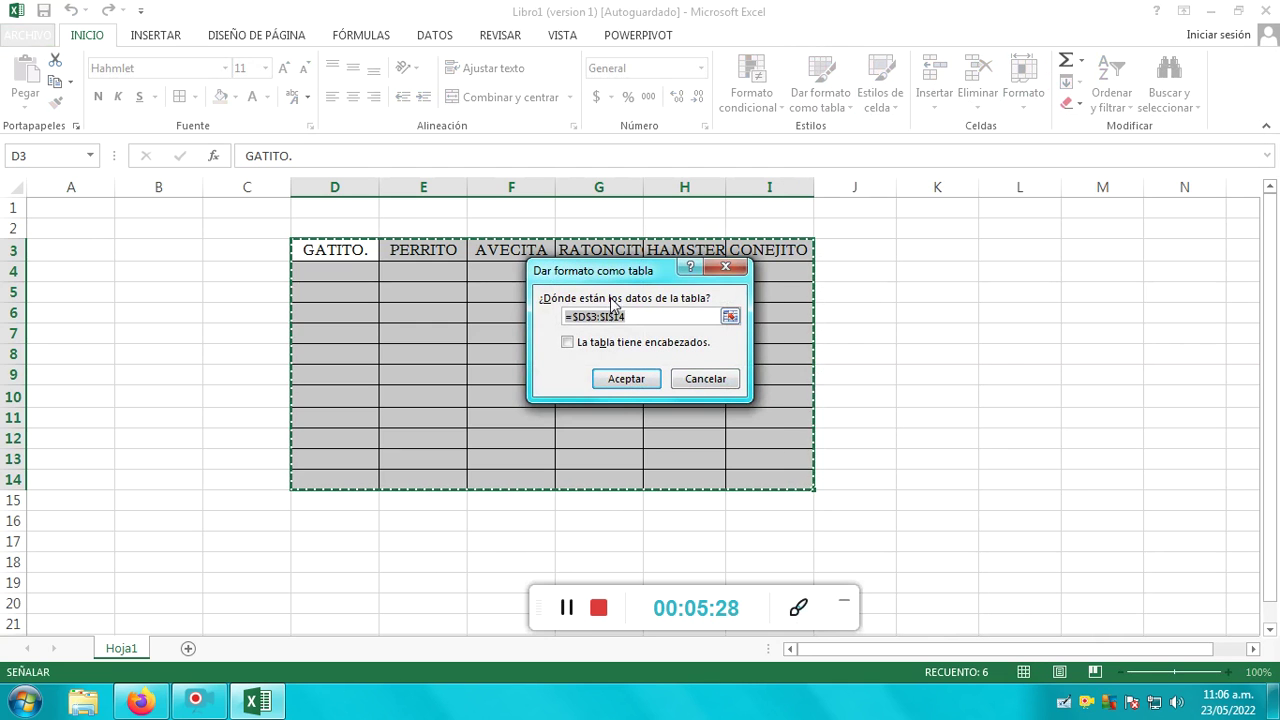
left_click(626, 379)
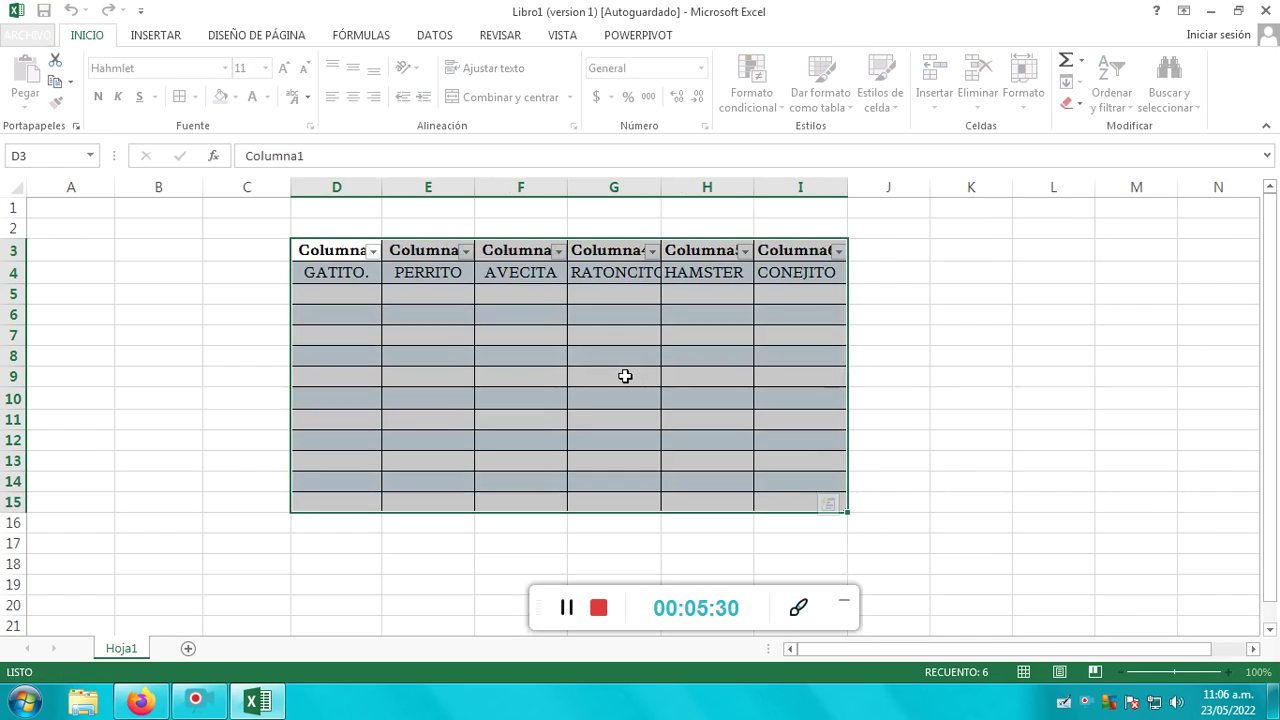
left_click(625, 377)
mouse_move(951, 229)
left_mouse_down()
mouse_move(450, 228)
mouse_move(325, 250)
left_mouse_up()
right_click(333, 251)
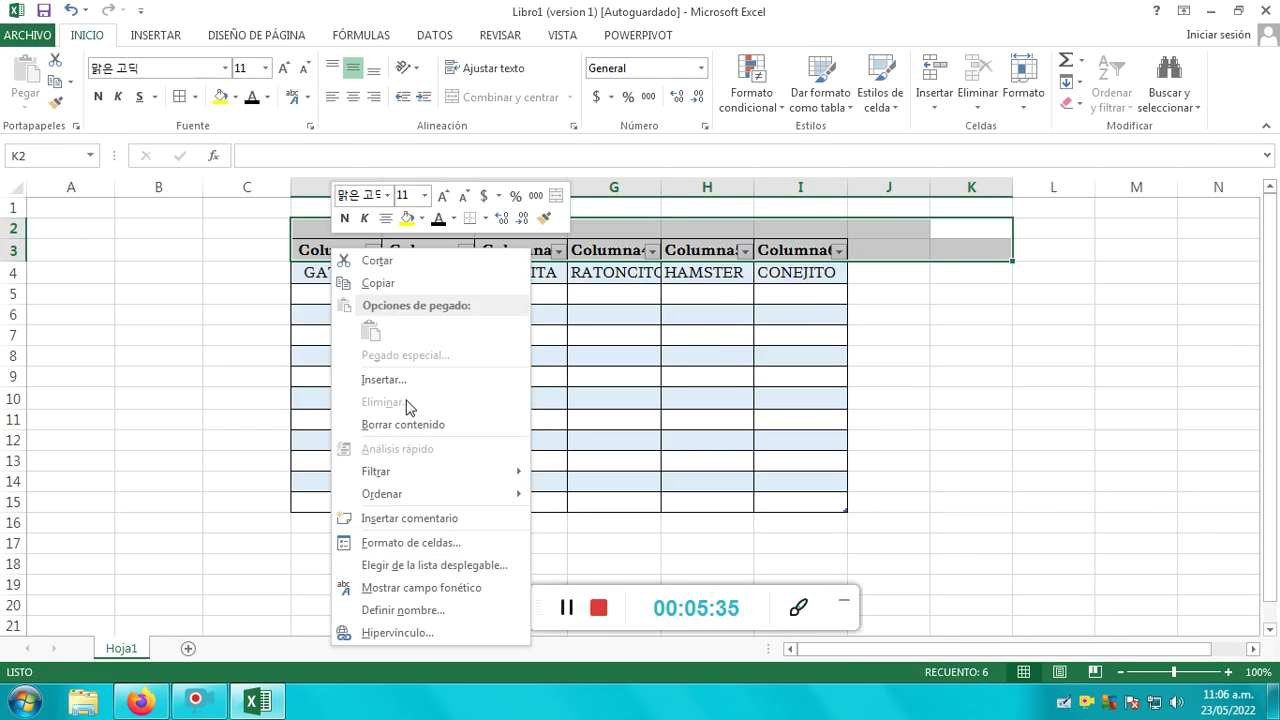
left_click(878, 285)
left_click(874, 270)
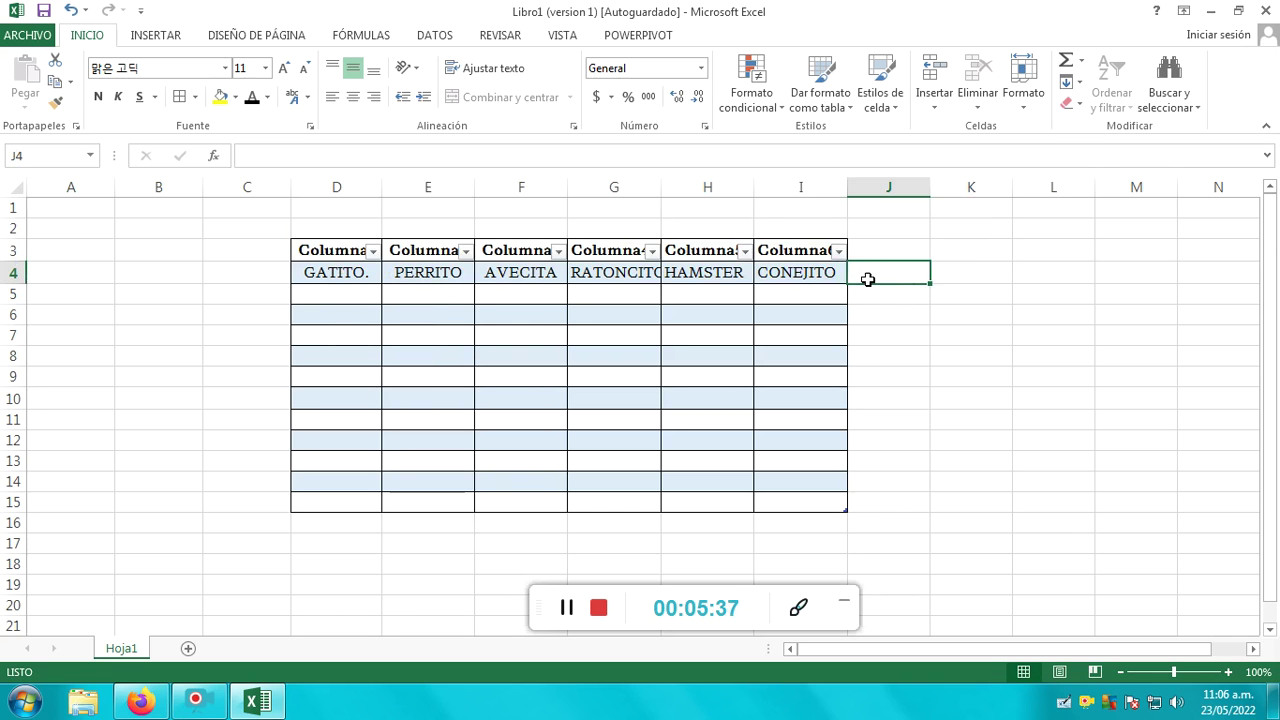
Check the Columna6 filter and the header row's shortcut menu, selecting the GATITO header.
left_click(838, 251)
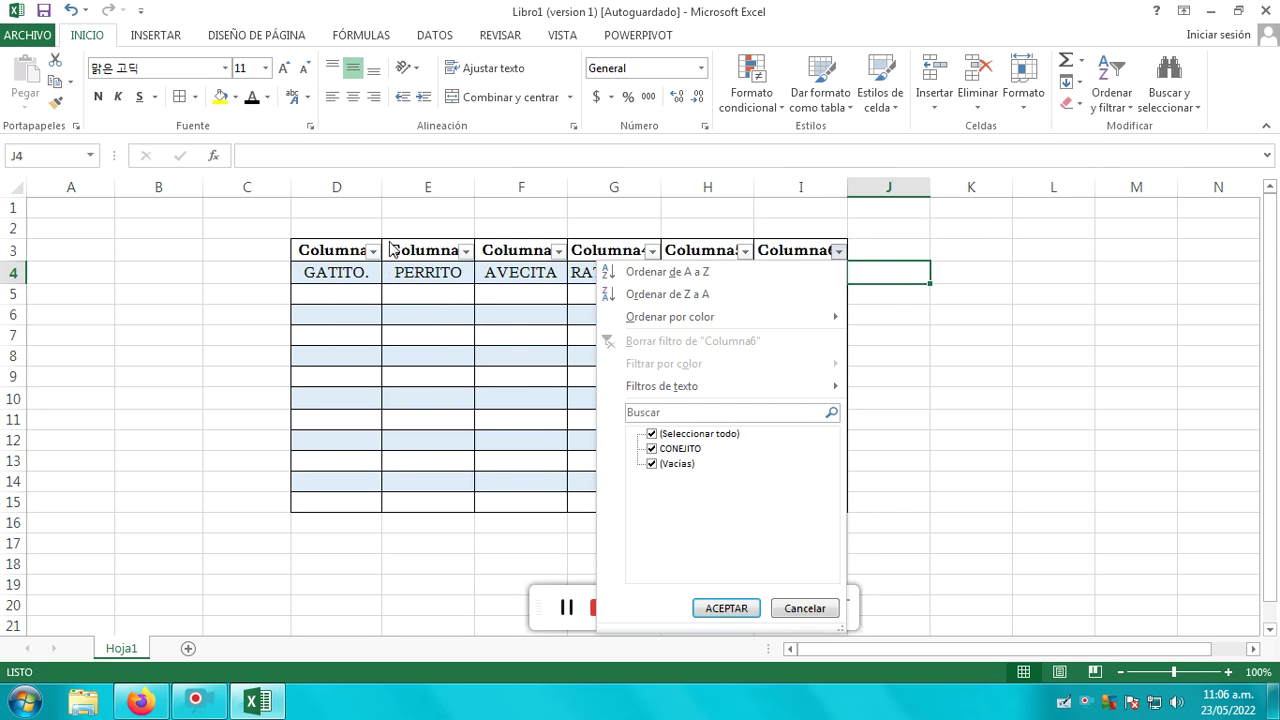
left_click(292, 251)
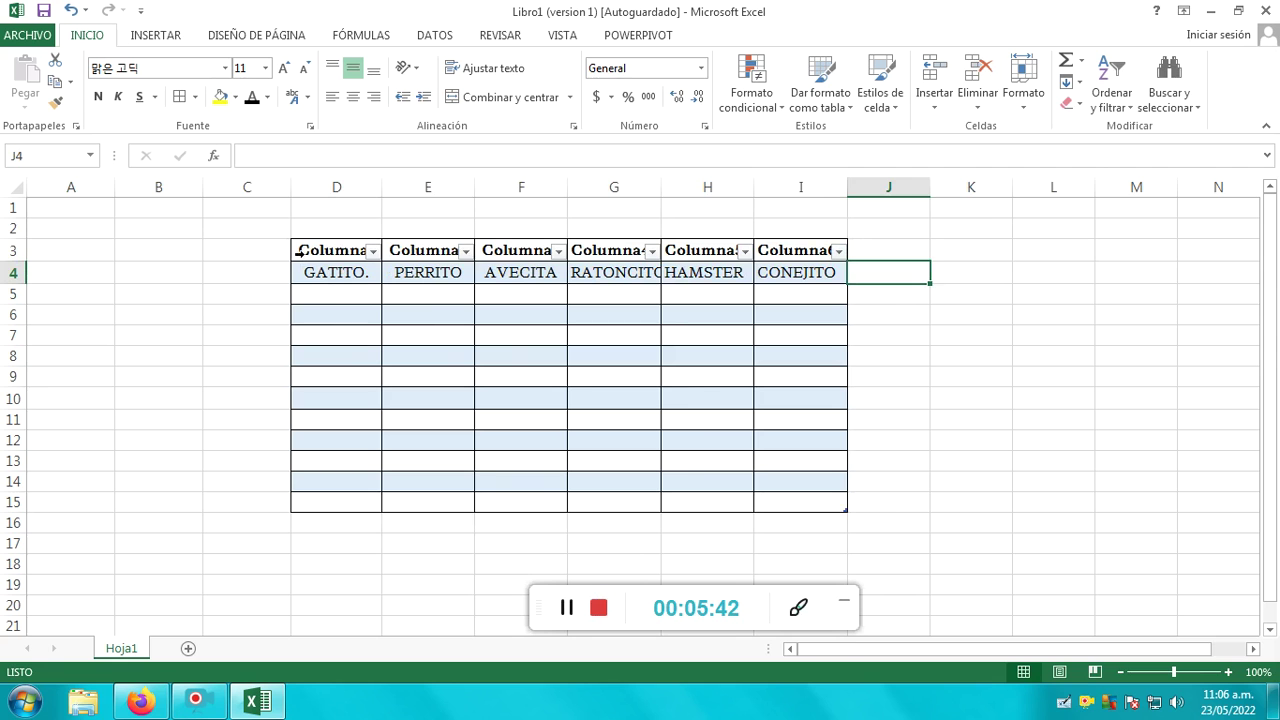
left_click(281, 250)
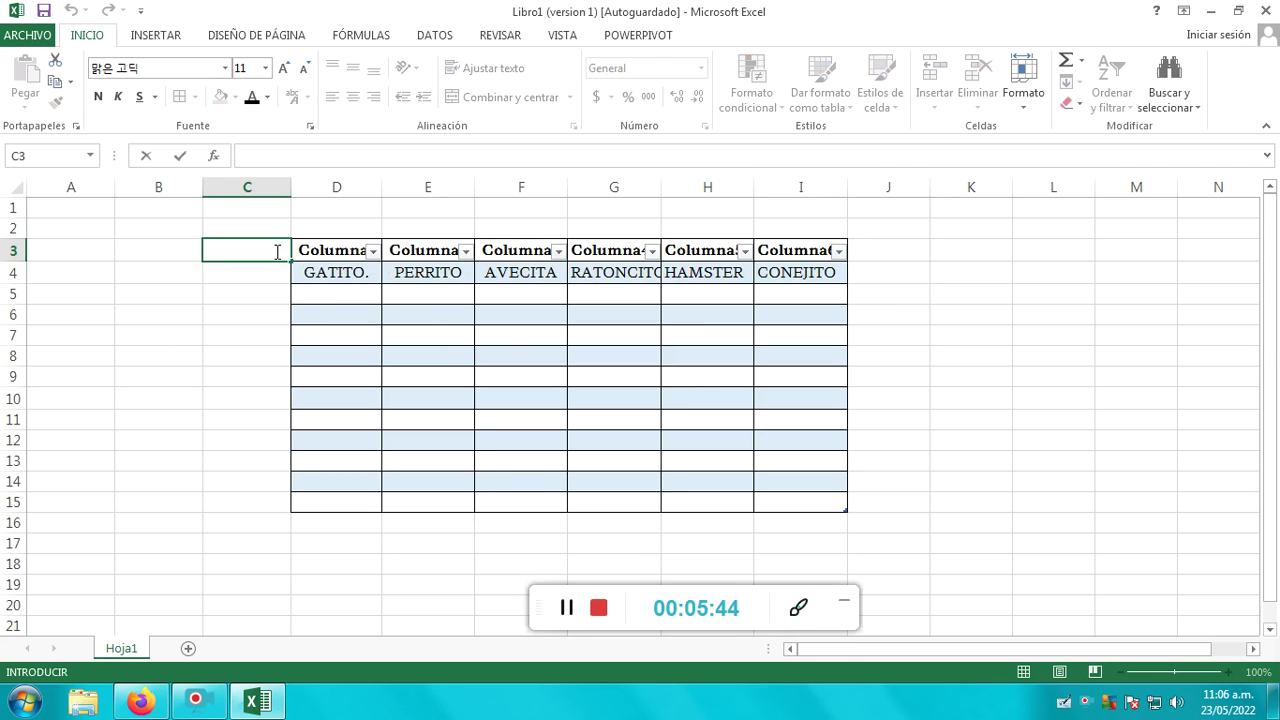
key("Return")
mouse_move(256, 253)
left_mouse_down()
mouse_move(833, 211)
mouse_move(837, 250)
left_mouse_up()
right_click(800, 253)
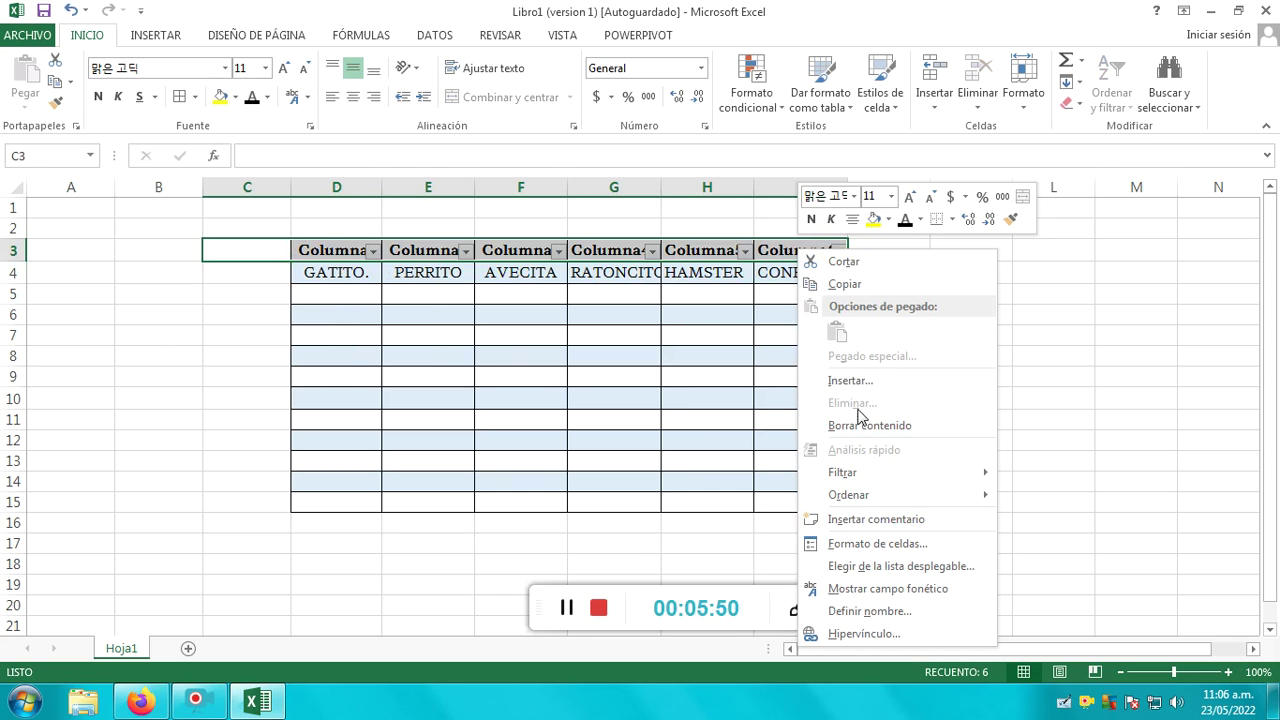
left_click(347, 257)
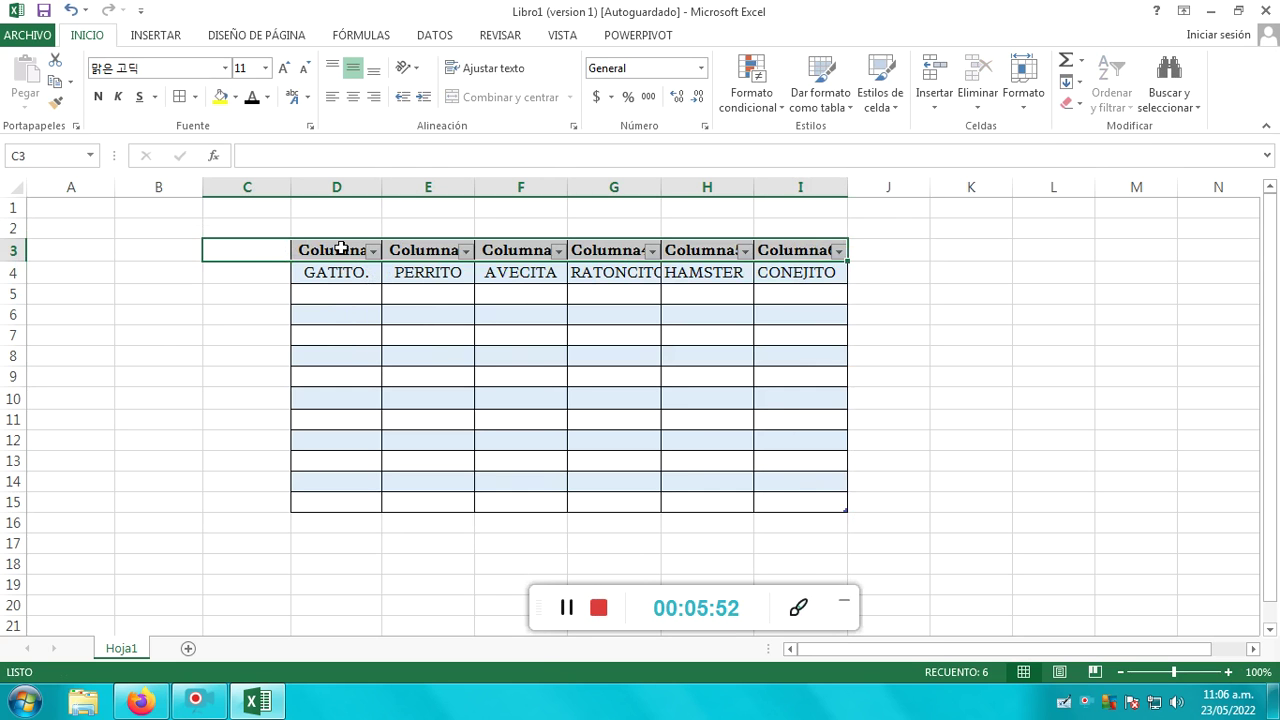
Delete the GATITO and CONEJITO table columns, undoing a stray 'Z' typed in H3.
right_click(343, 250)
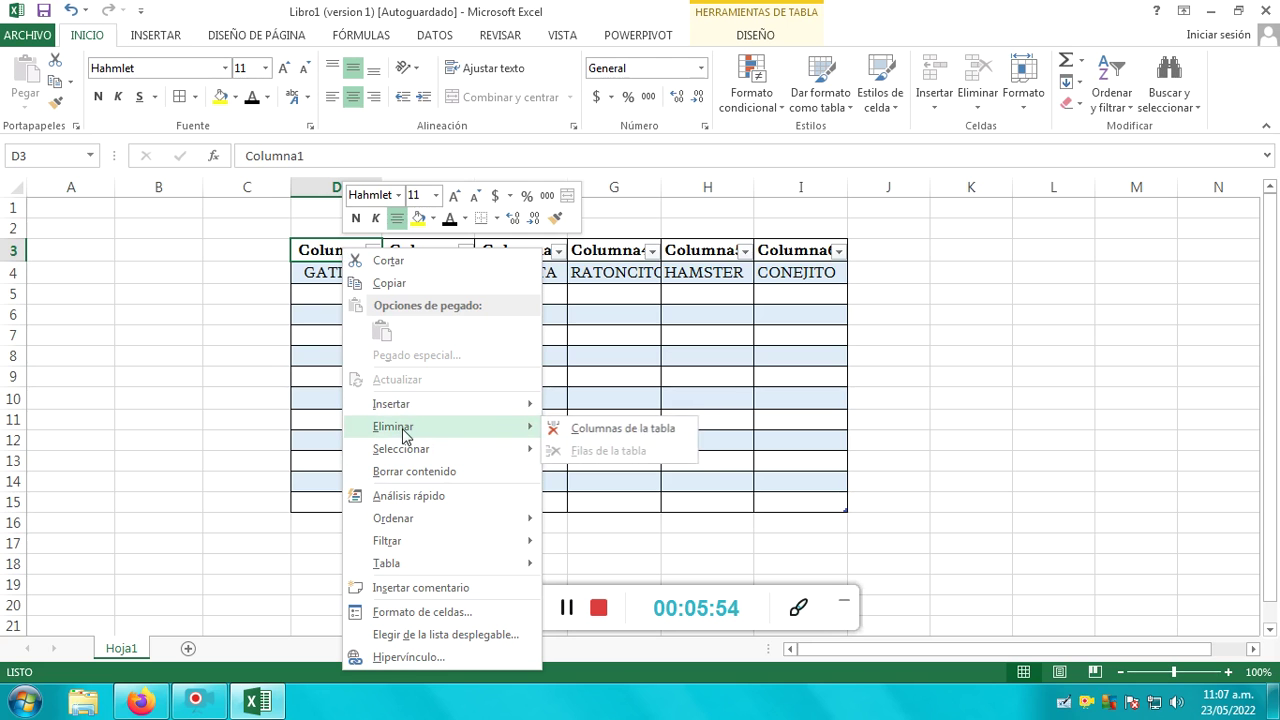
left_click(600, 428)
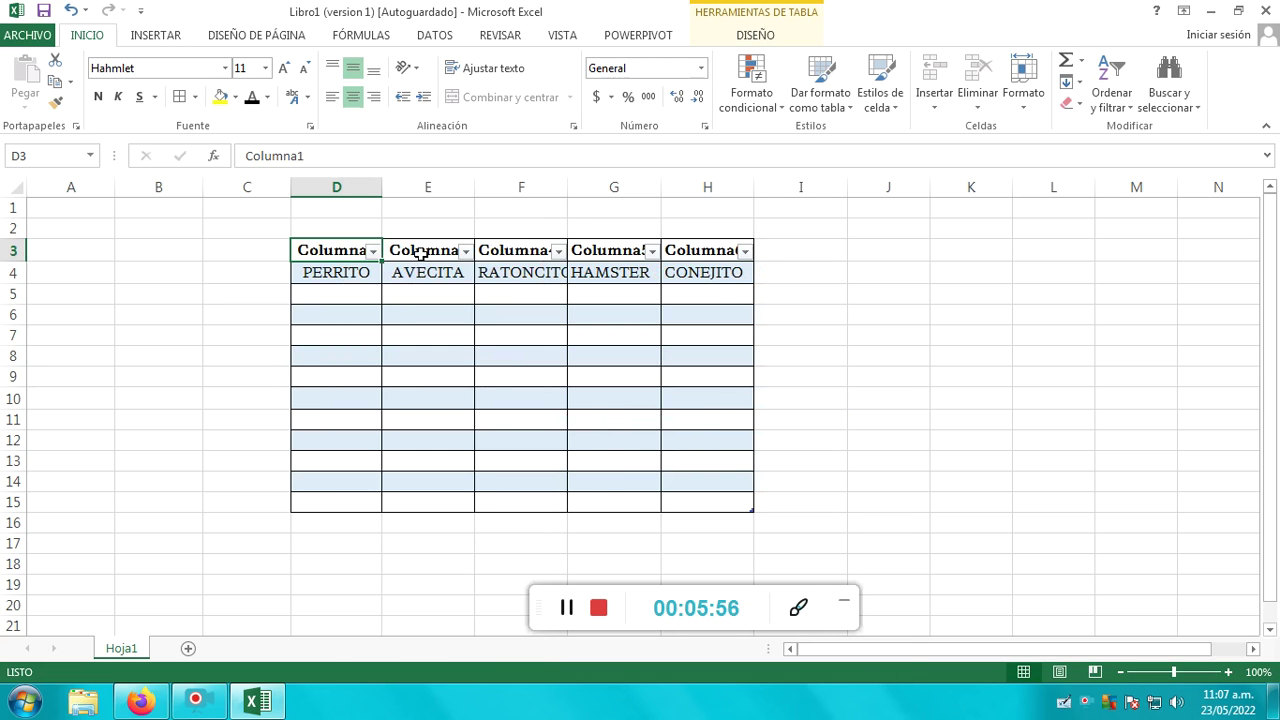
left_click(690, 252)
right_click(710, 256)
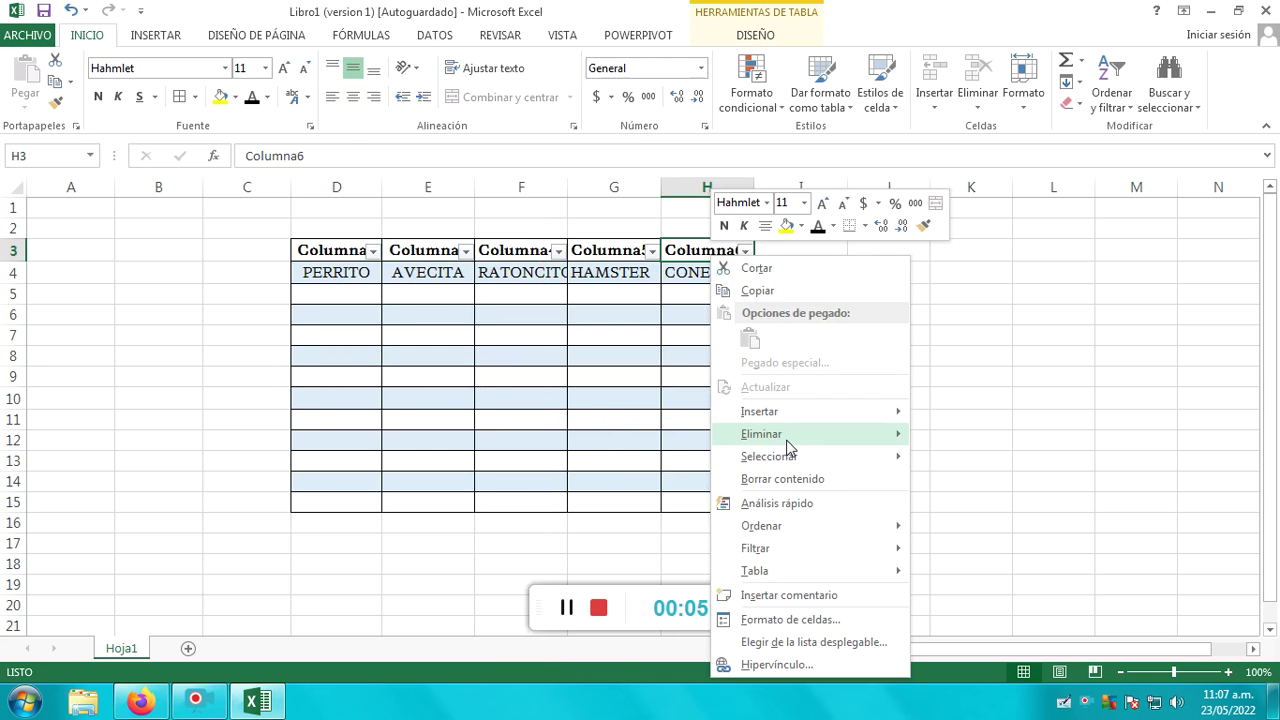
left_click(968, 433)
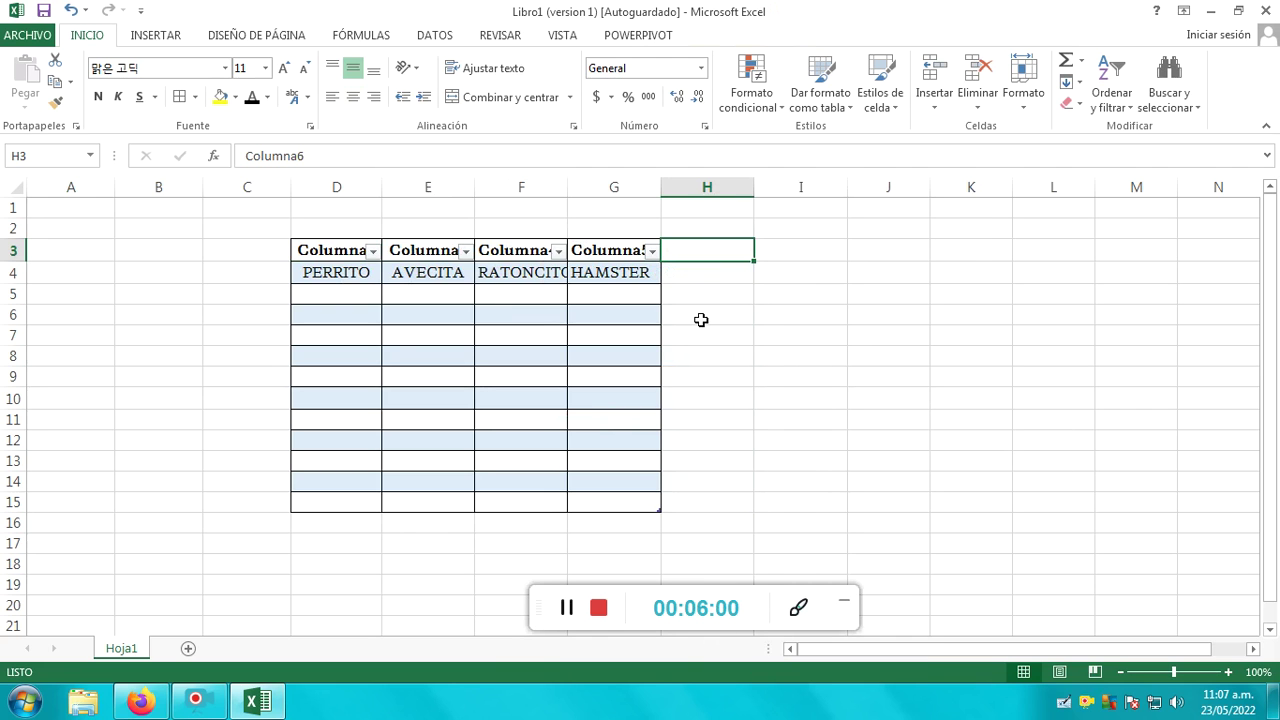
type("Z")
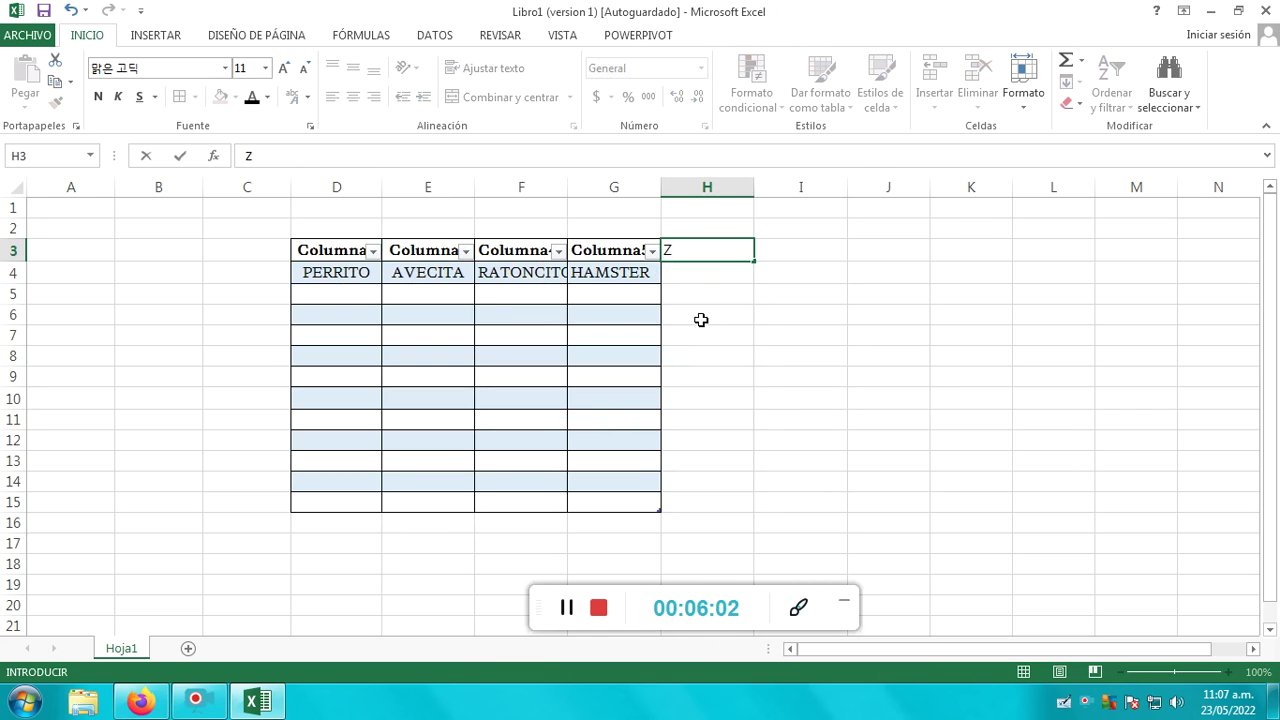
key("ctrl+z")
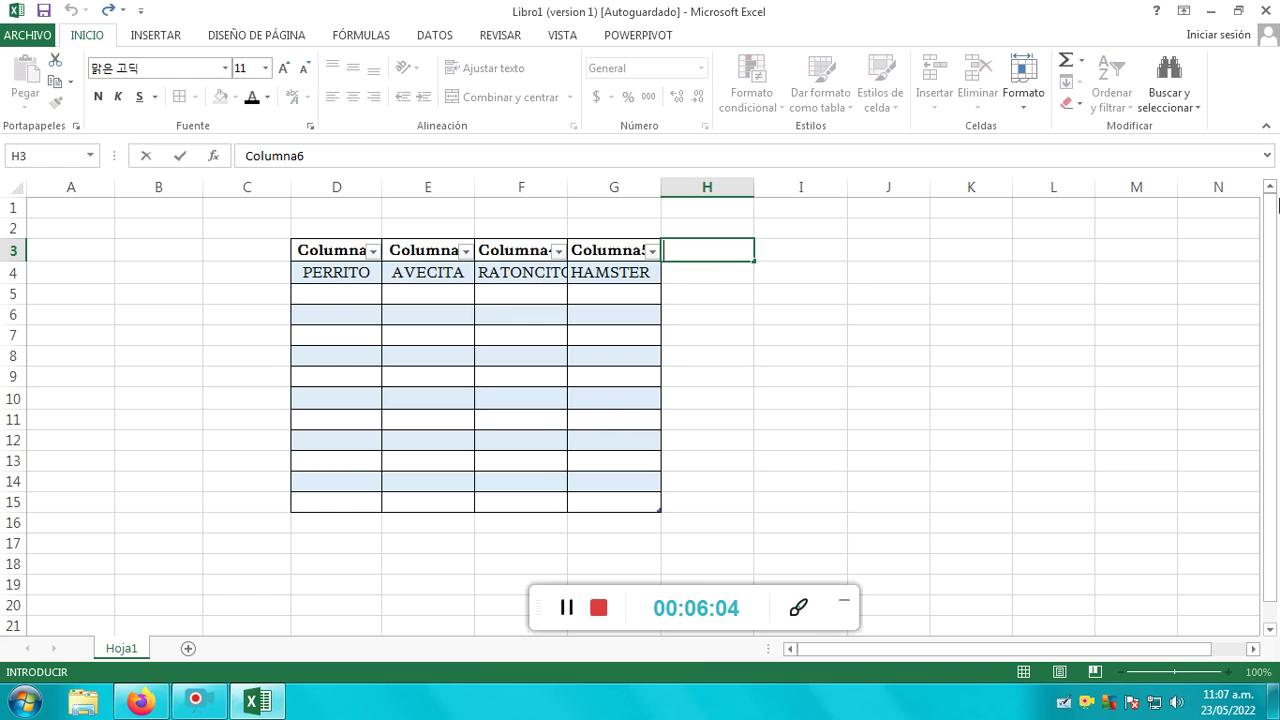
key("BackSpace")
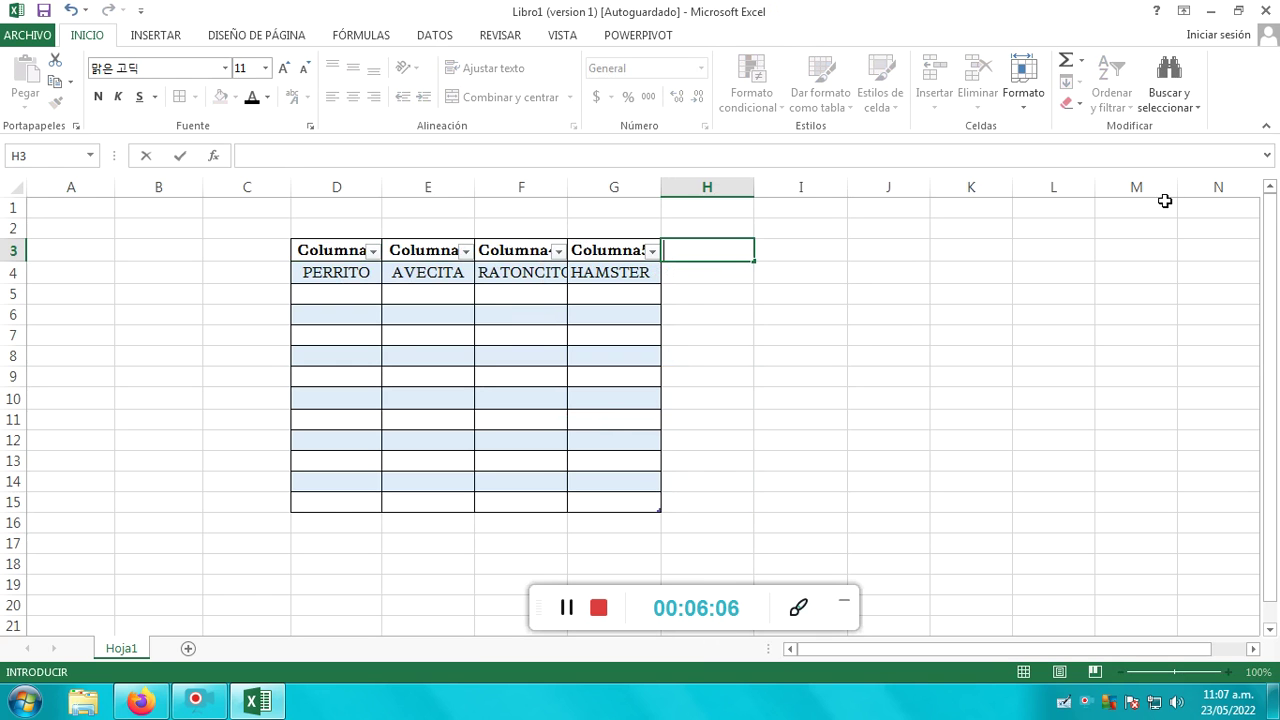
left_click(651, 251)
Delete the HAMSTER table column, leaving PERRITO, AVECITA and RATONCITO.
left_click(651, 251)
right_click(628, 250)
key("Escape")
key("Down")
right_click(620, 251)
mouse_move(716, 425)
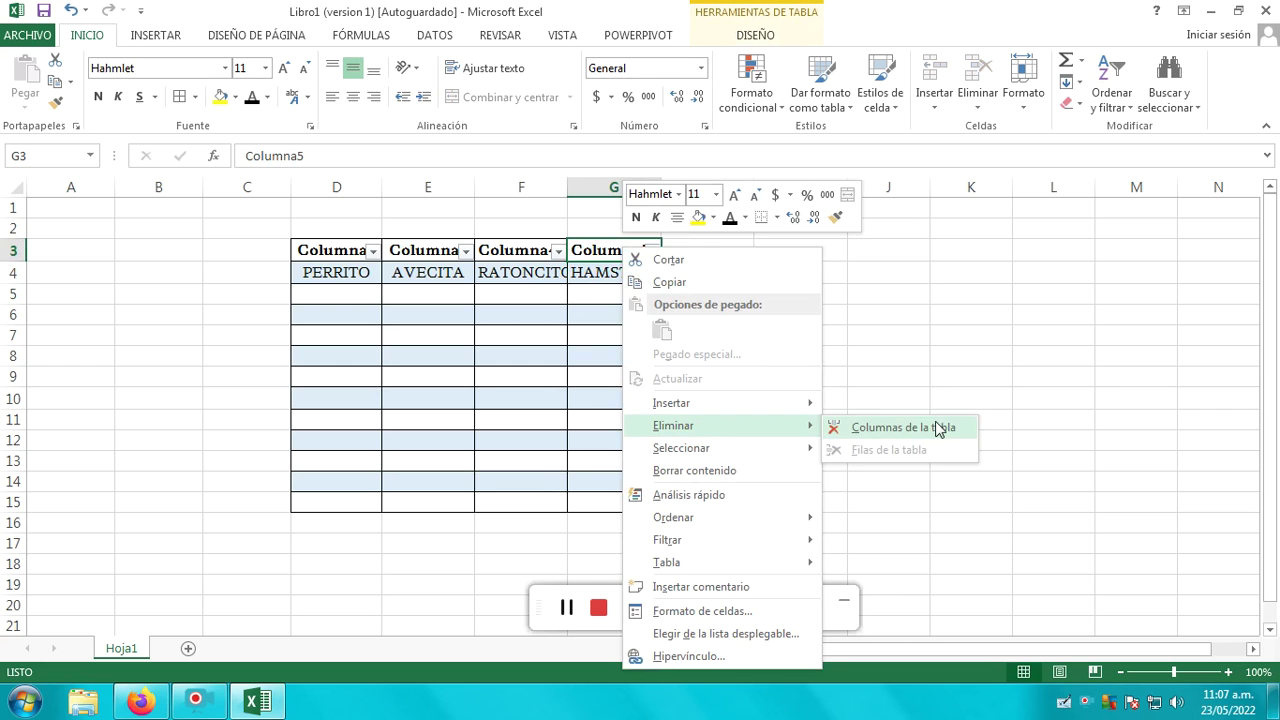
left_click(938, 429)
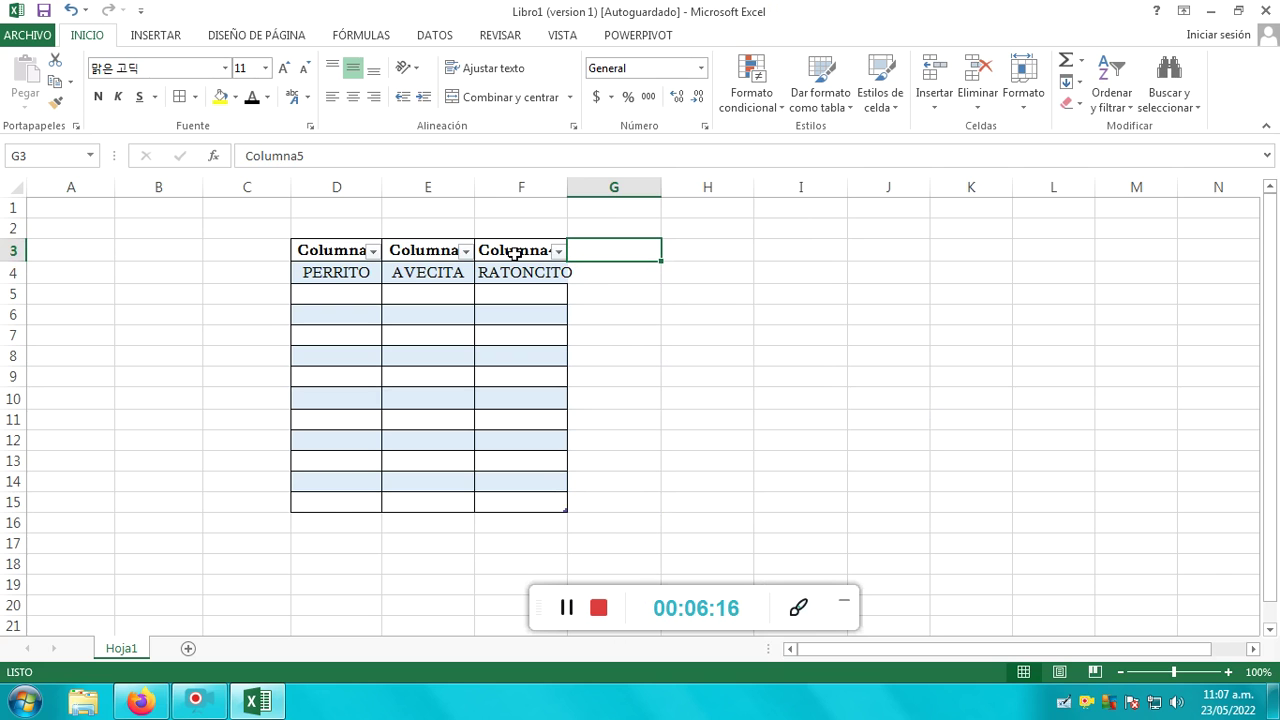
Select header cells D2:D3 and view their shortcut menu before moving to Insertar.
left_click_drag(266, 229, 558, 252)
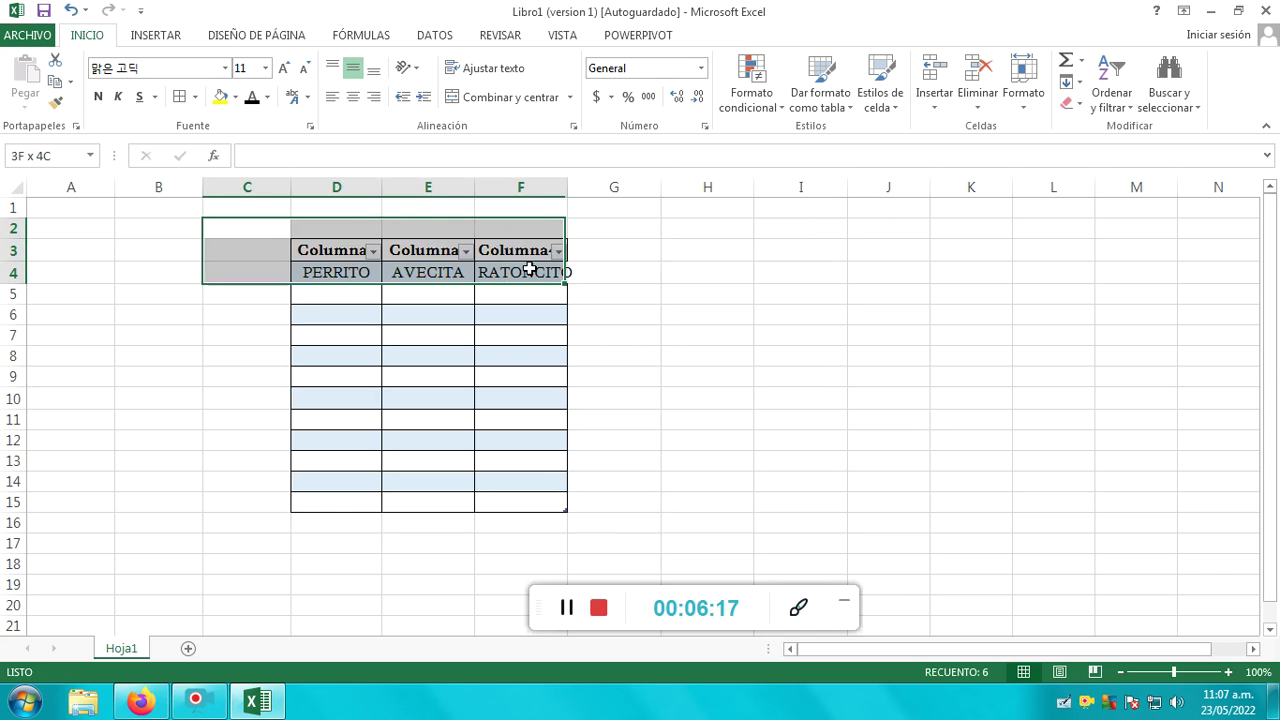
left_click(428, 243)
mouse_move(320, 228)
left_mouse_down()
mouse_move(357, 252)
mouse_move(510, 250)
left_mouse_up()
right_click(526, 251)
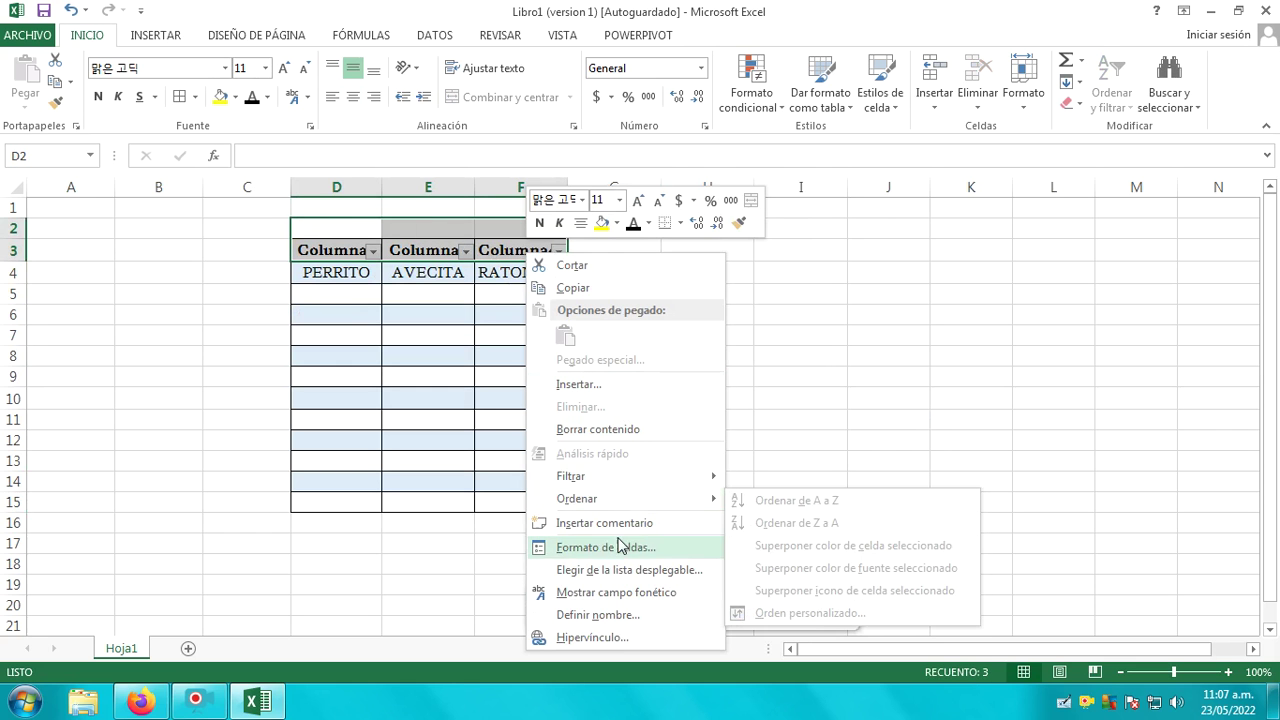
key("Escape")
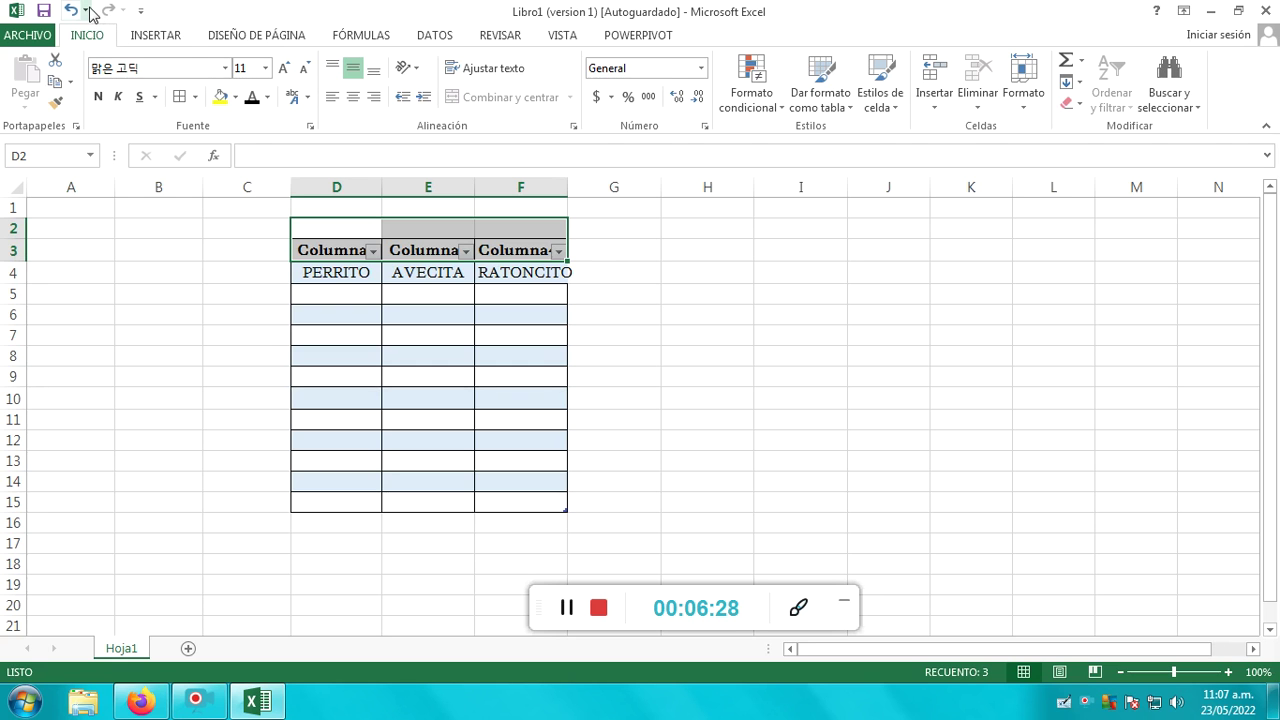
left_click(137, 45)
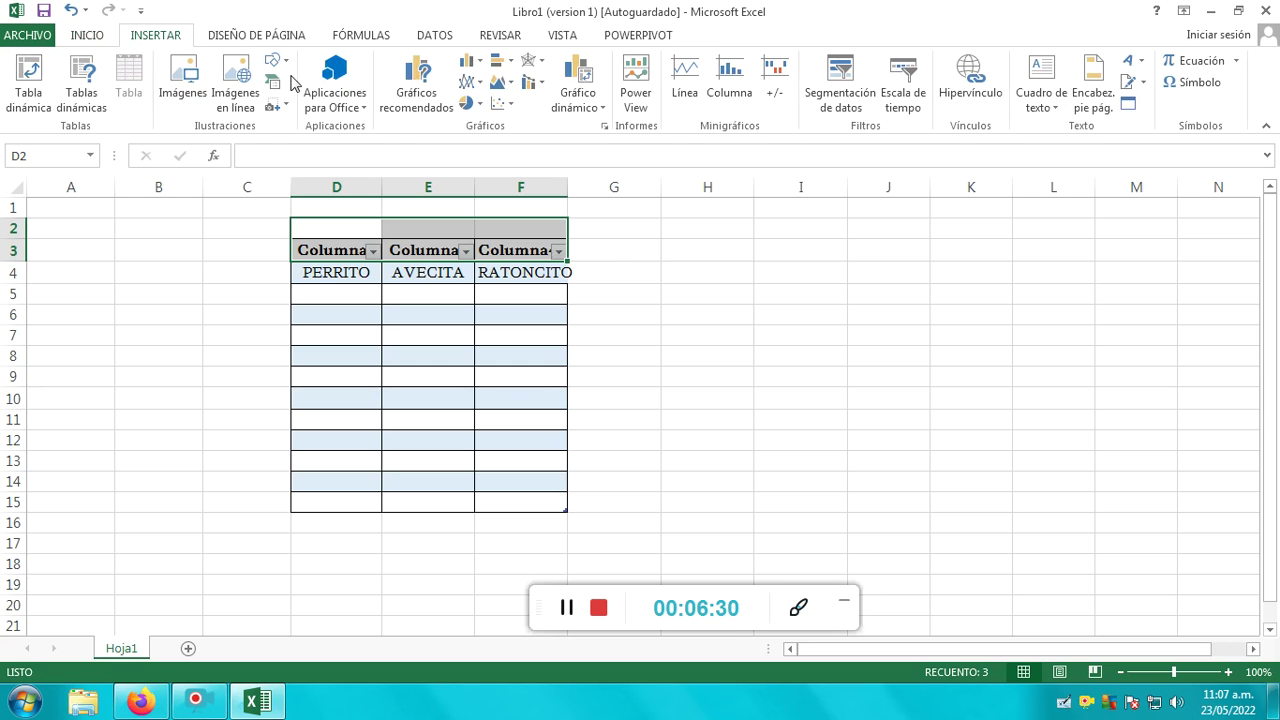
left_click(470, 81)
left_click(486, 141)
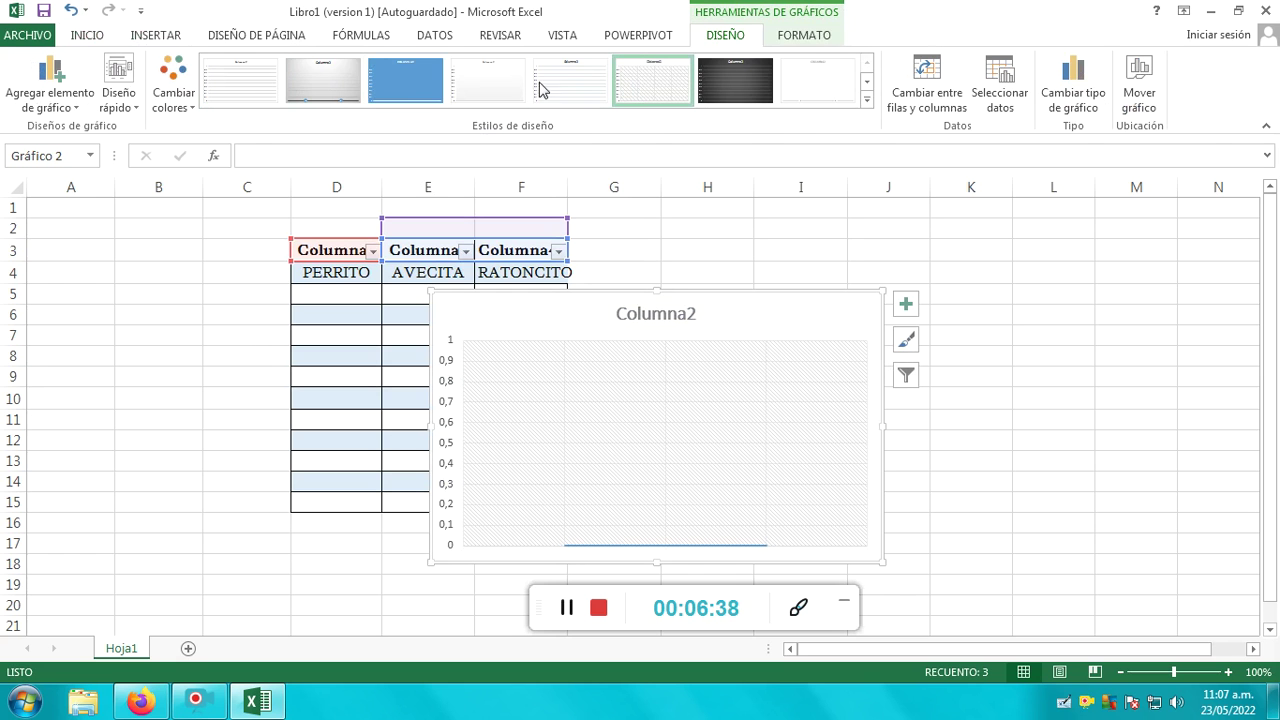
left_click(141, 38)
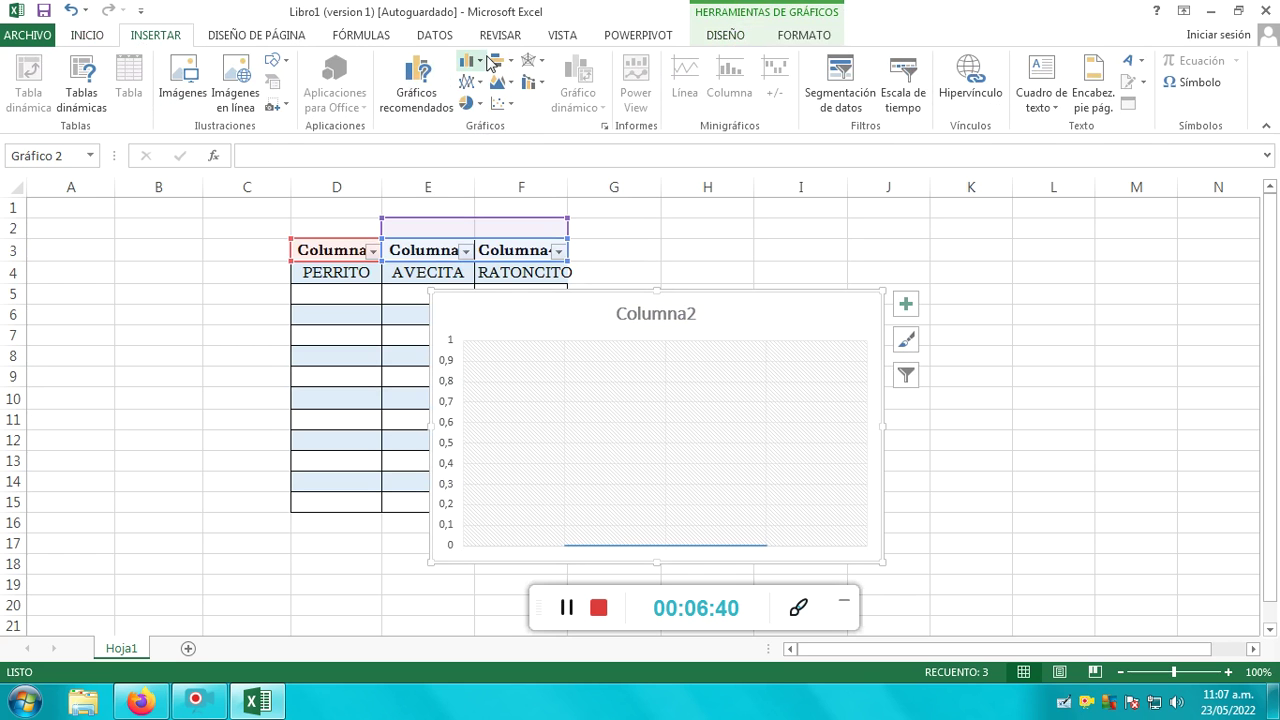
left_click(469, 61)
left_click(533, 132)
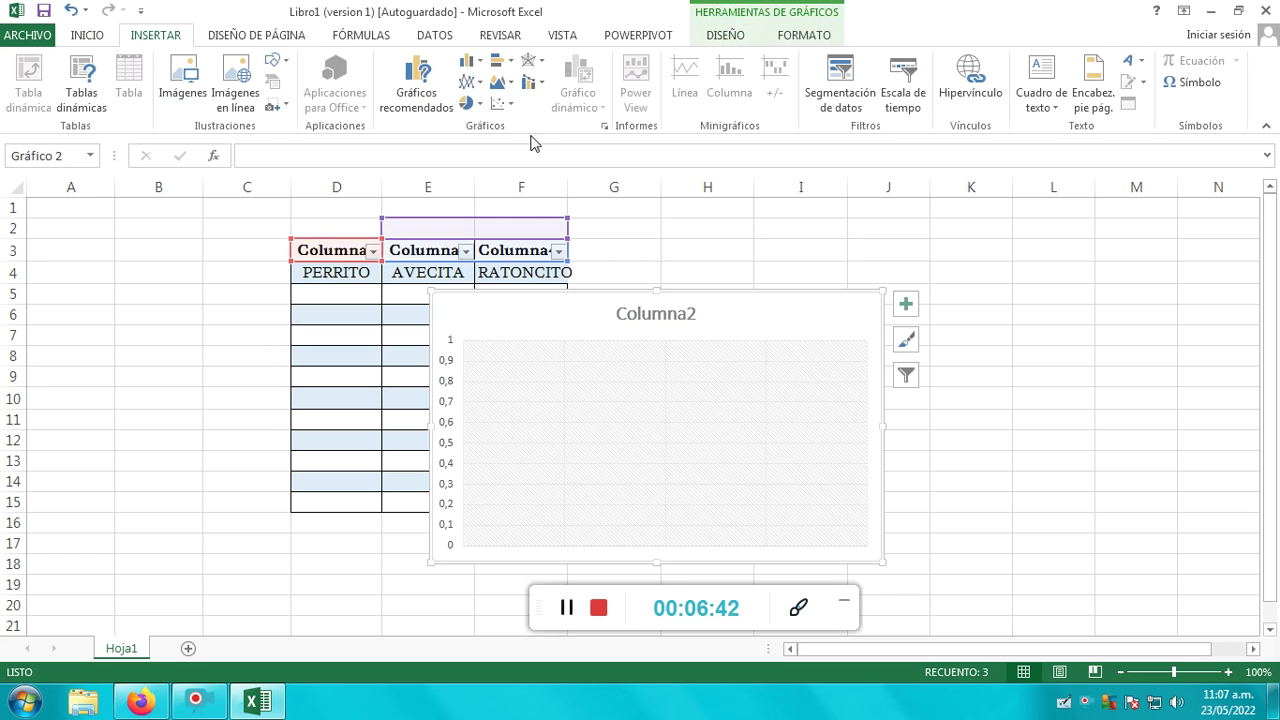
left_click(798, 508)
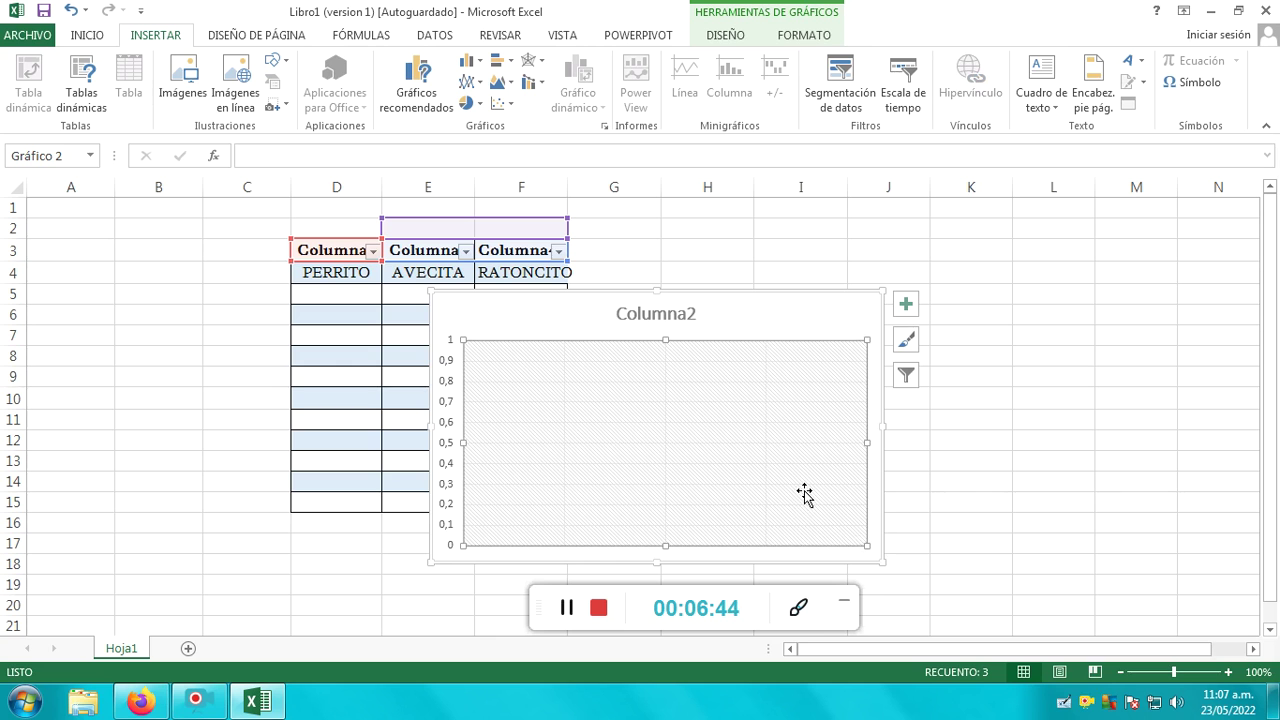
left_click(885, 297)
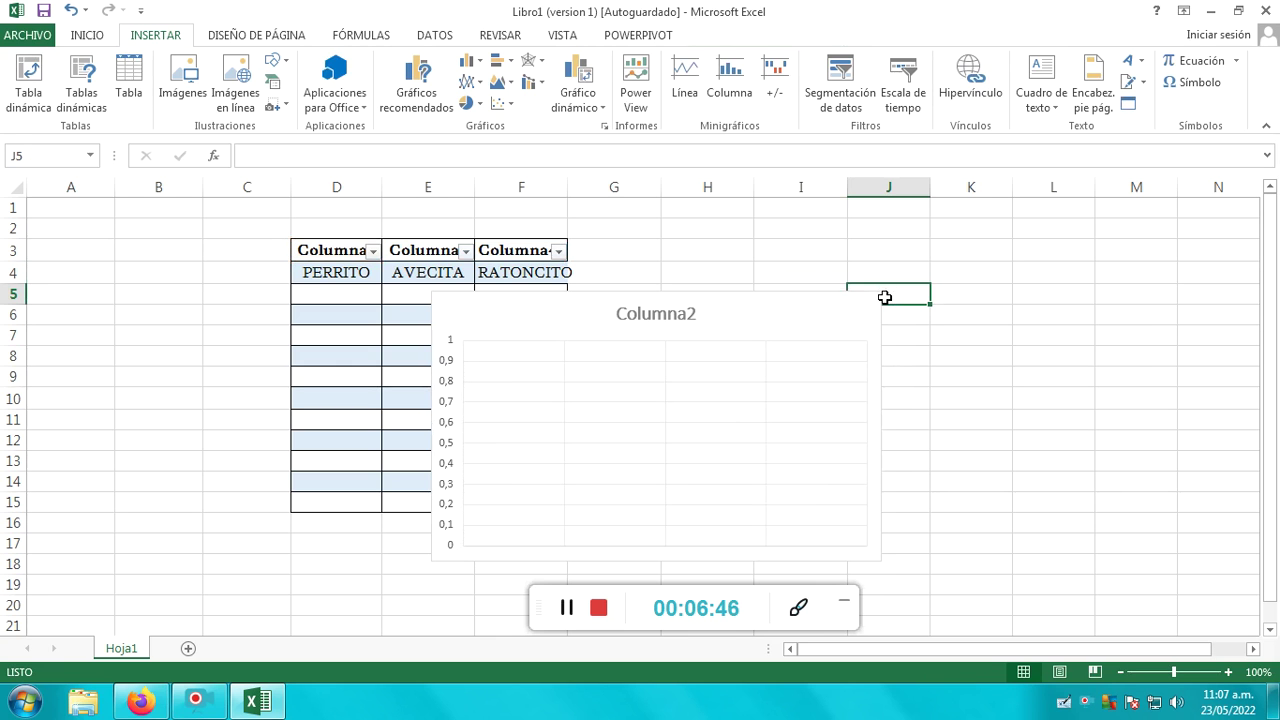
left_click(878, 303)
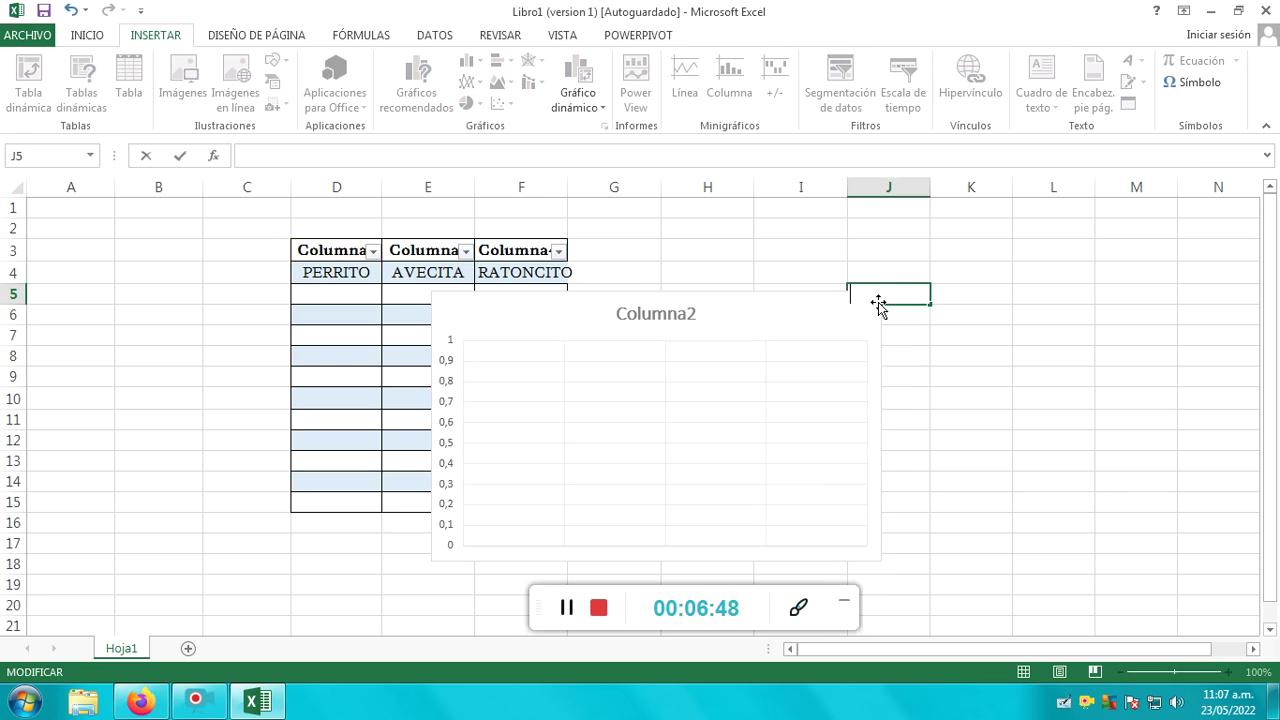
left_click(831, 321)
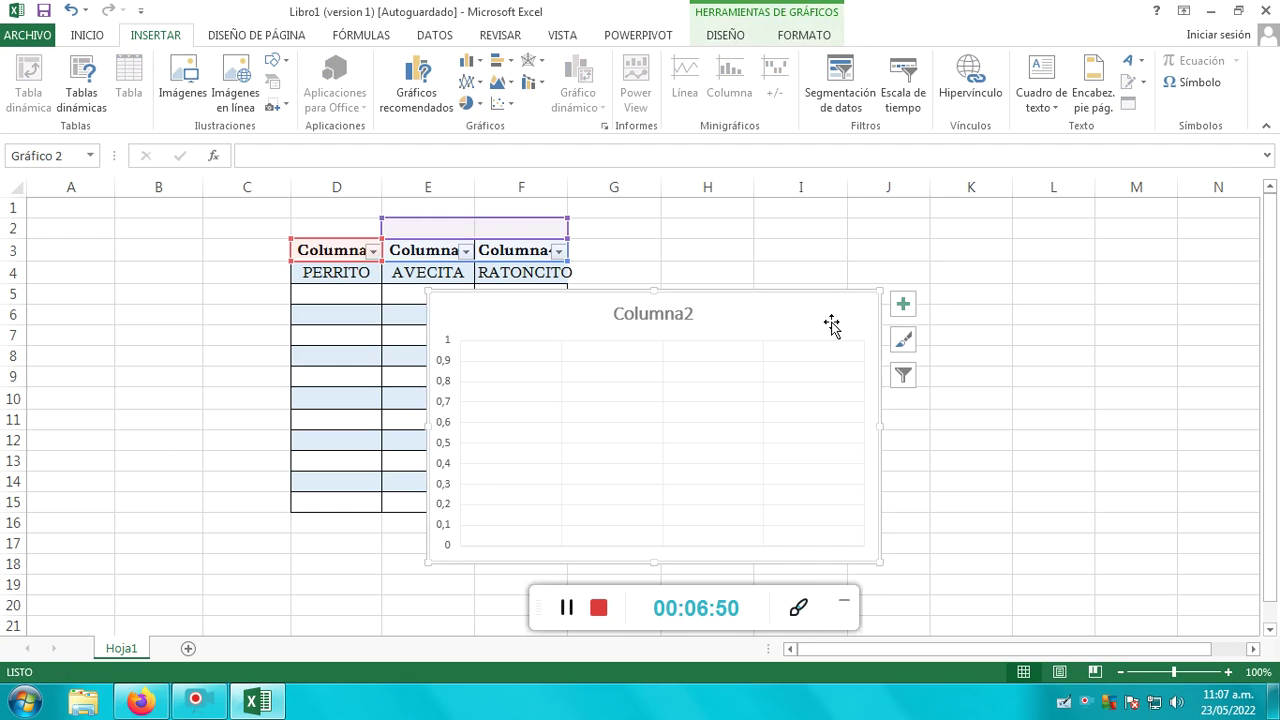
key("Delete")
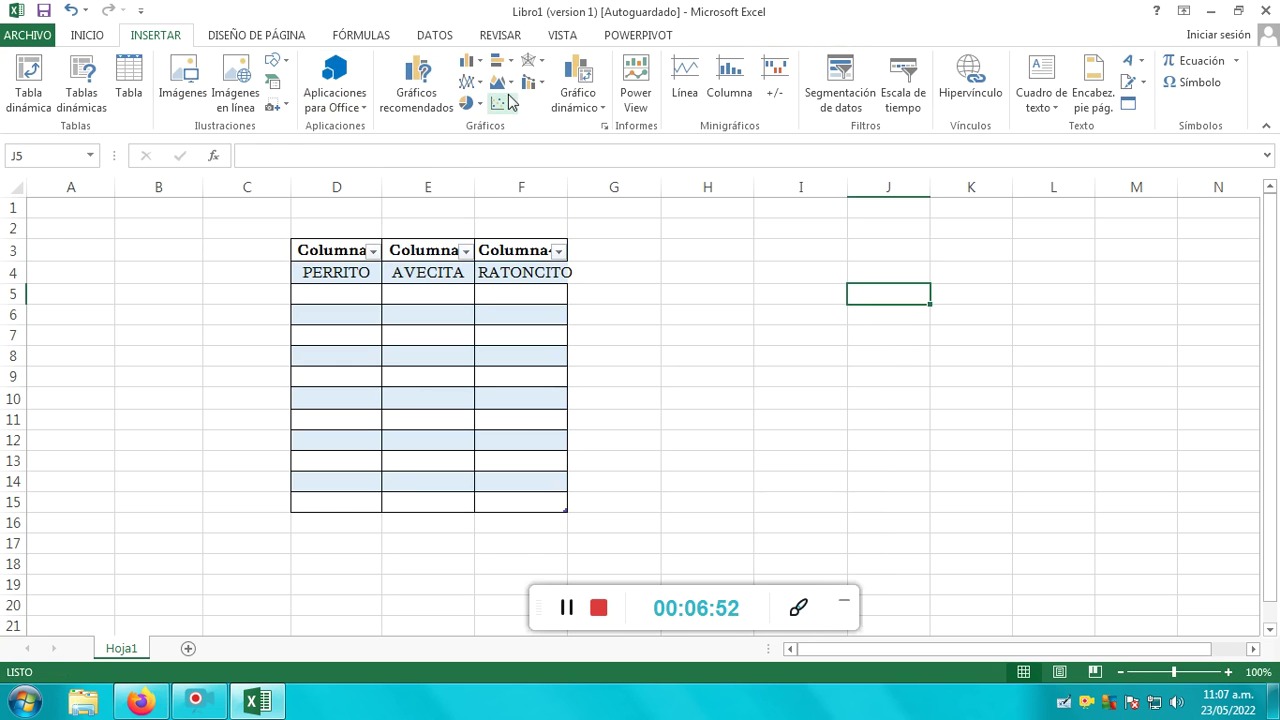
left_click(488, 63)
left_click(482, 120)
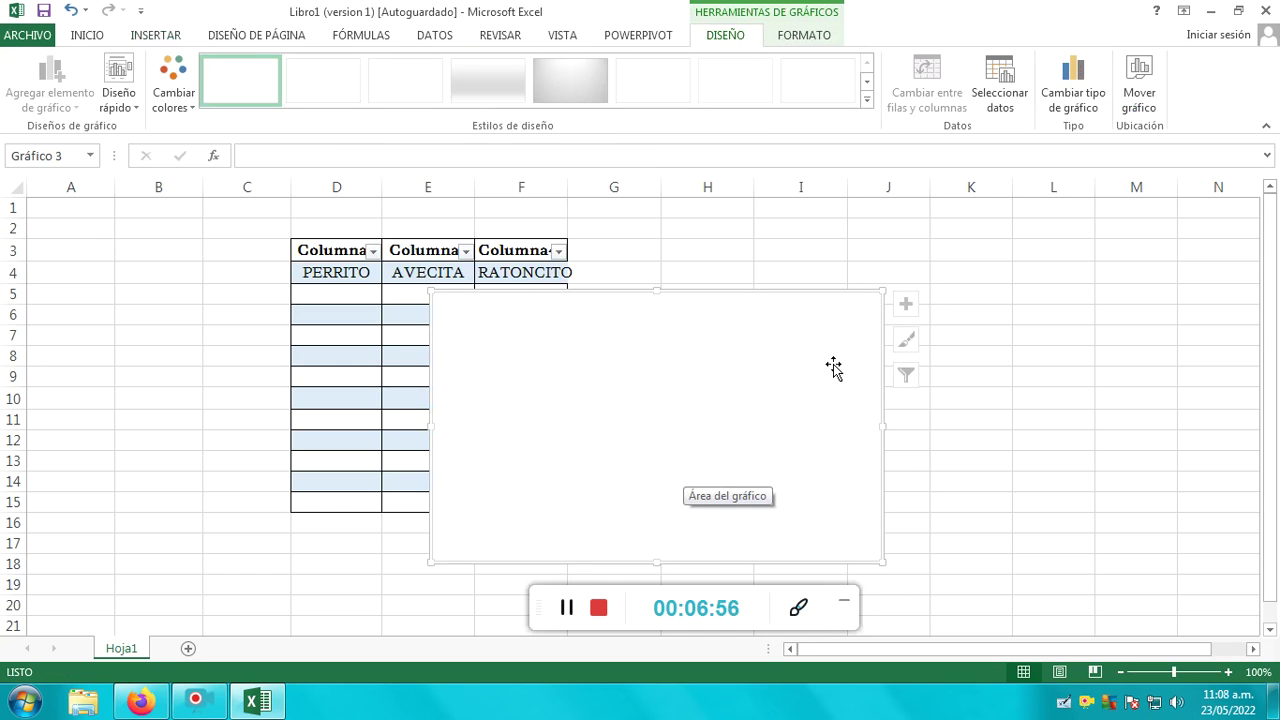
key("Delete")
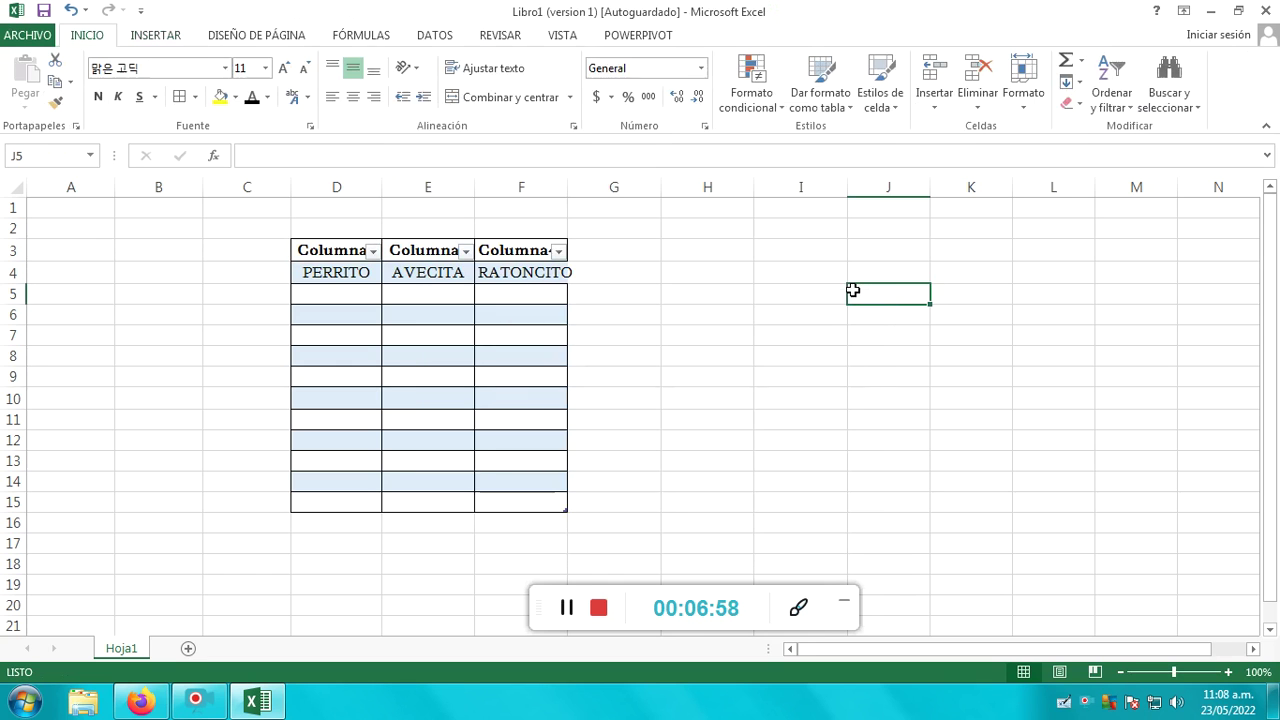
left_click(155, 35)
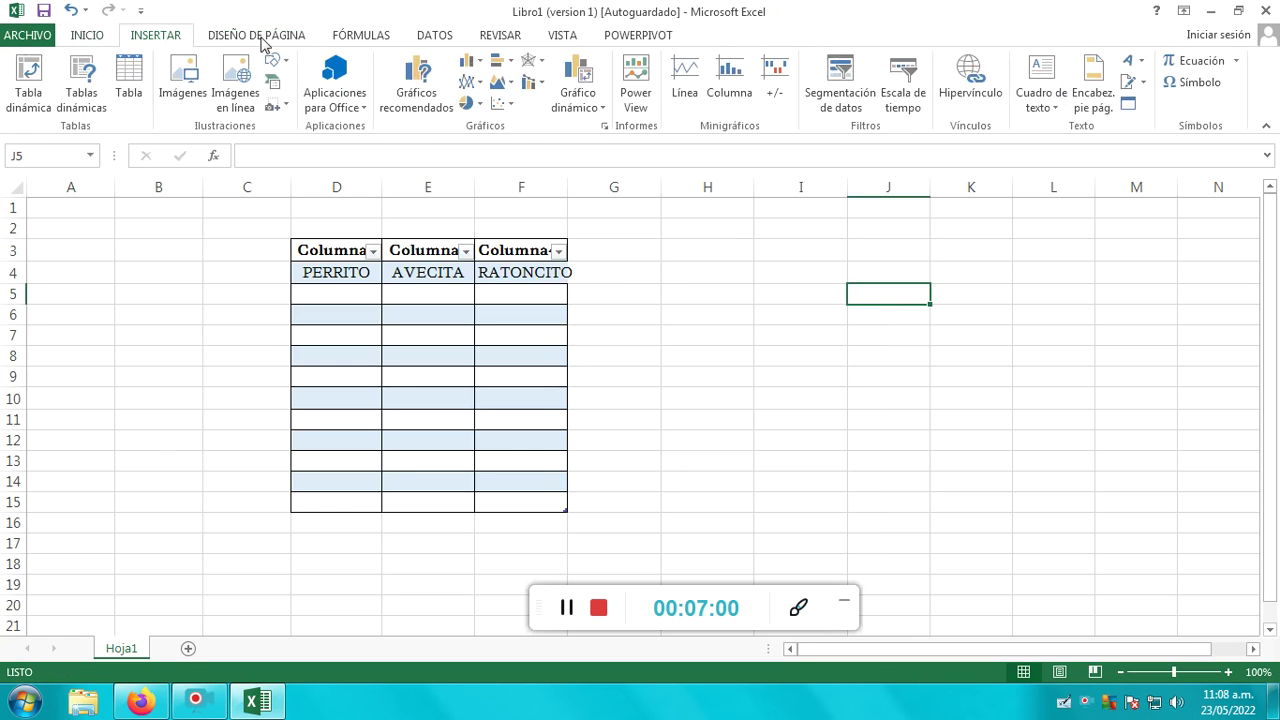
Try a surface chart, then insert, restyle, move and delete a blank scatter chart.
left_click(533, 62)
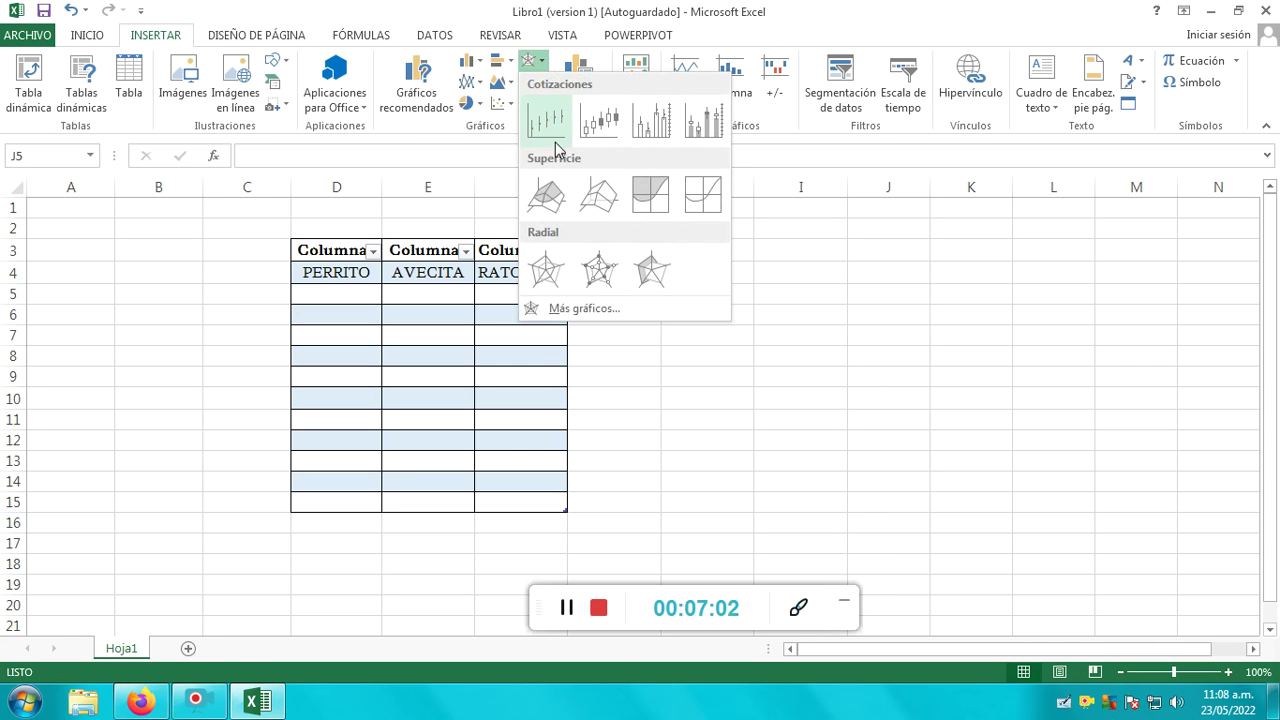
left_click(600, 195)
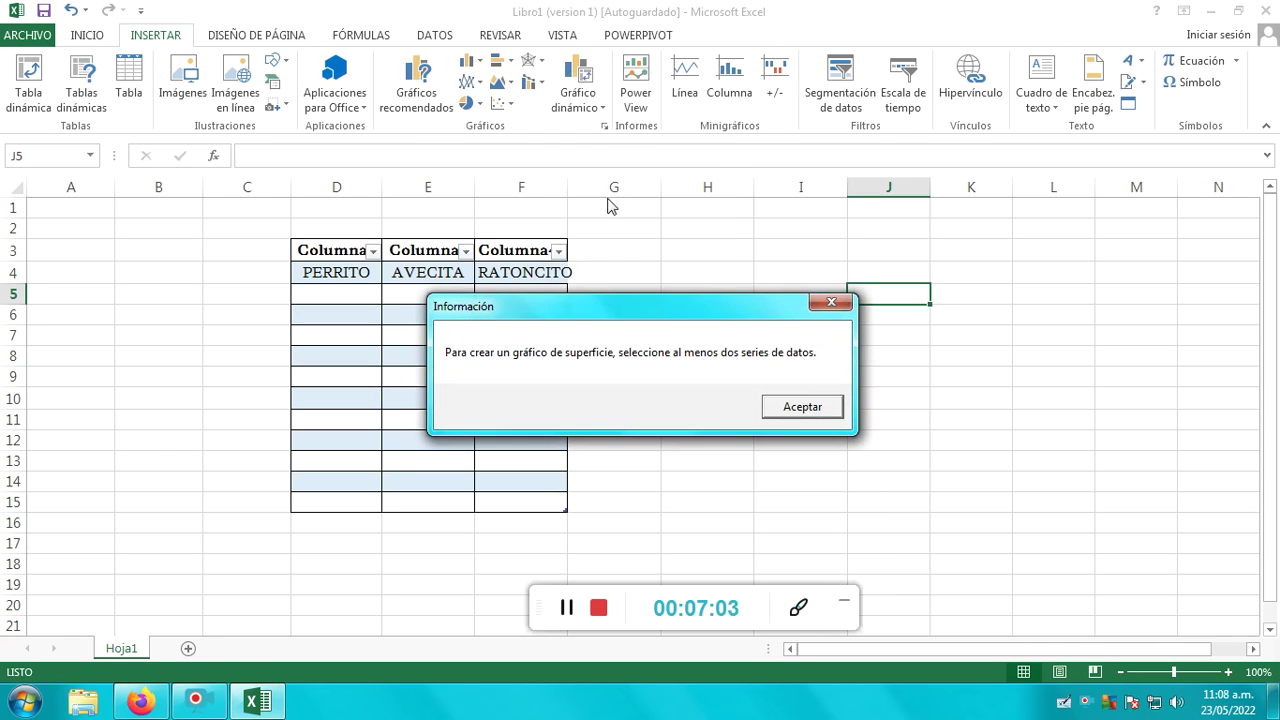
left_click(812, 420)
left_click(508, 104)
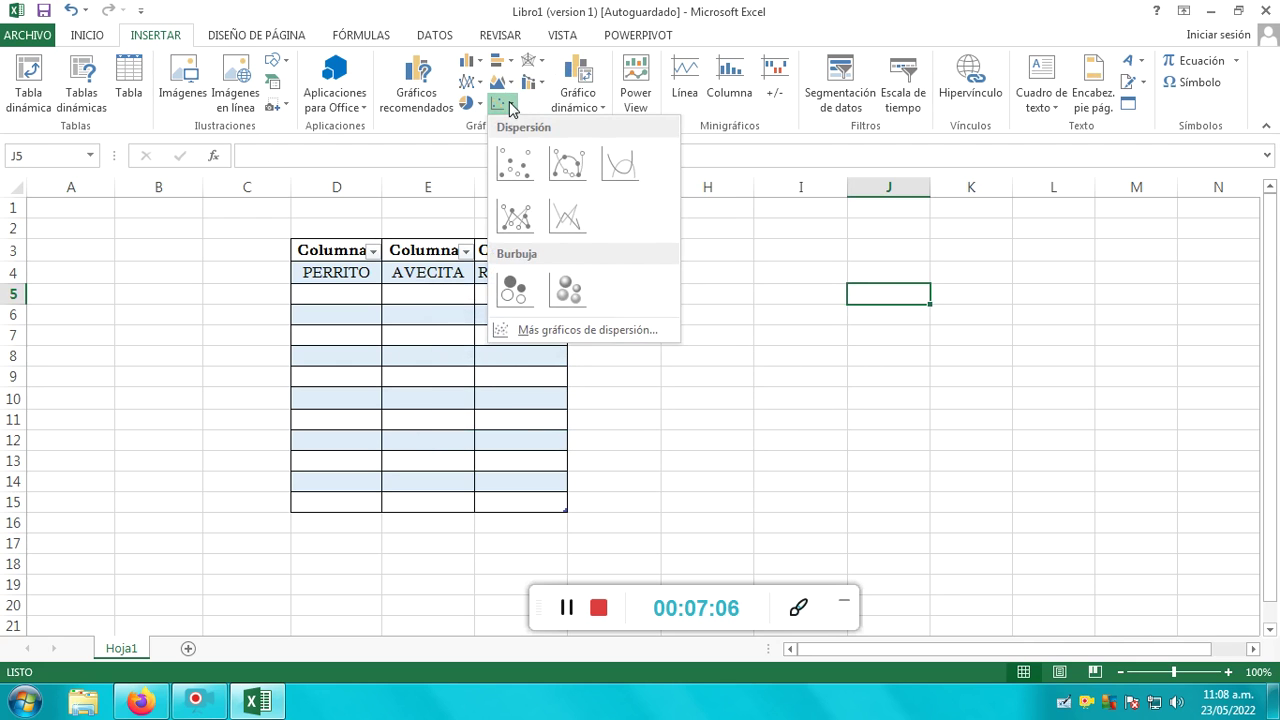
left_click(568, 165)
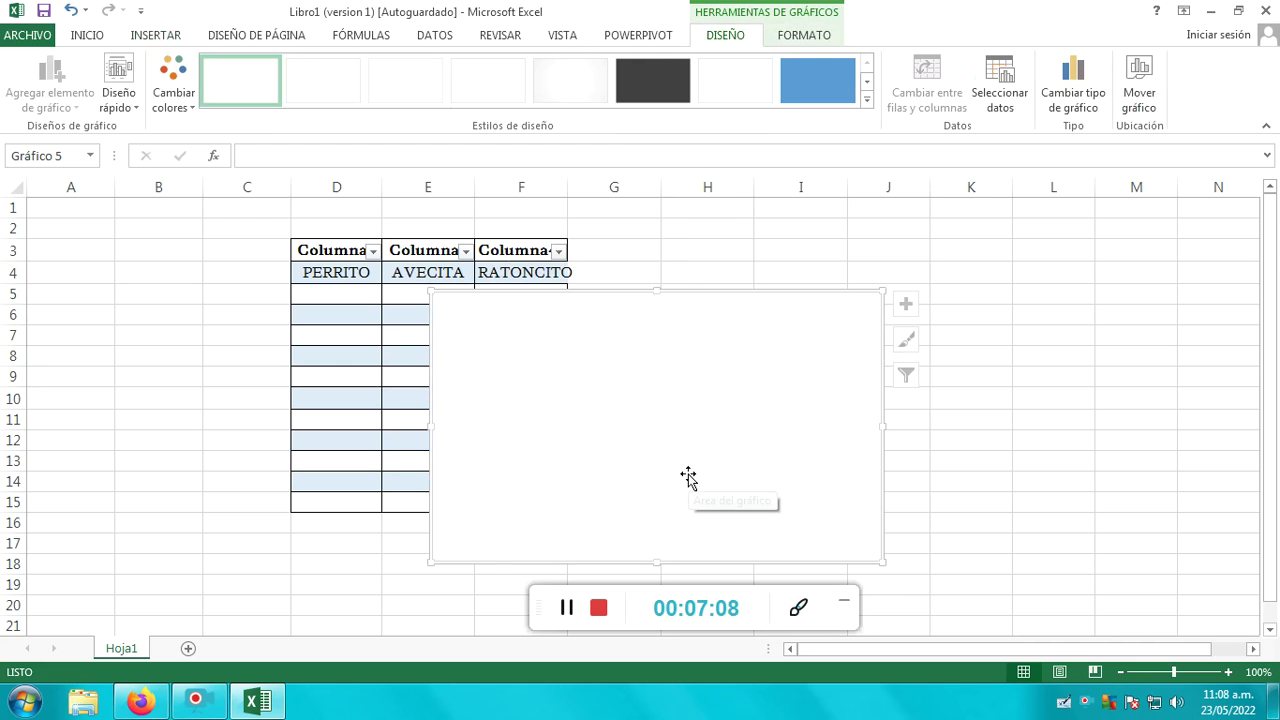
left_click(587, 86)
left_click_drag(763, 391, 812, 373)
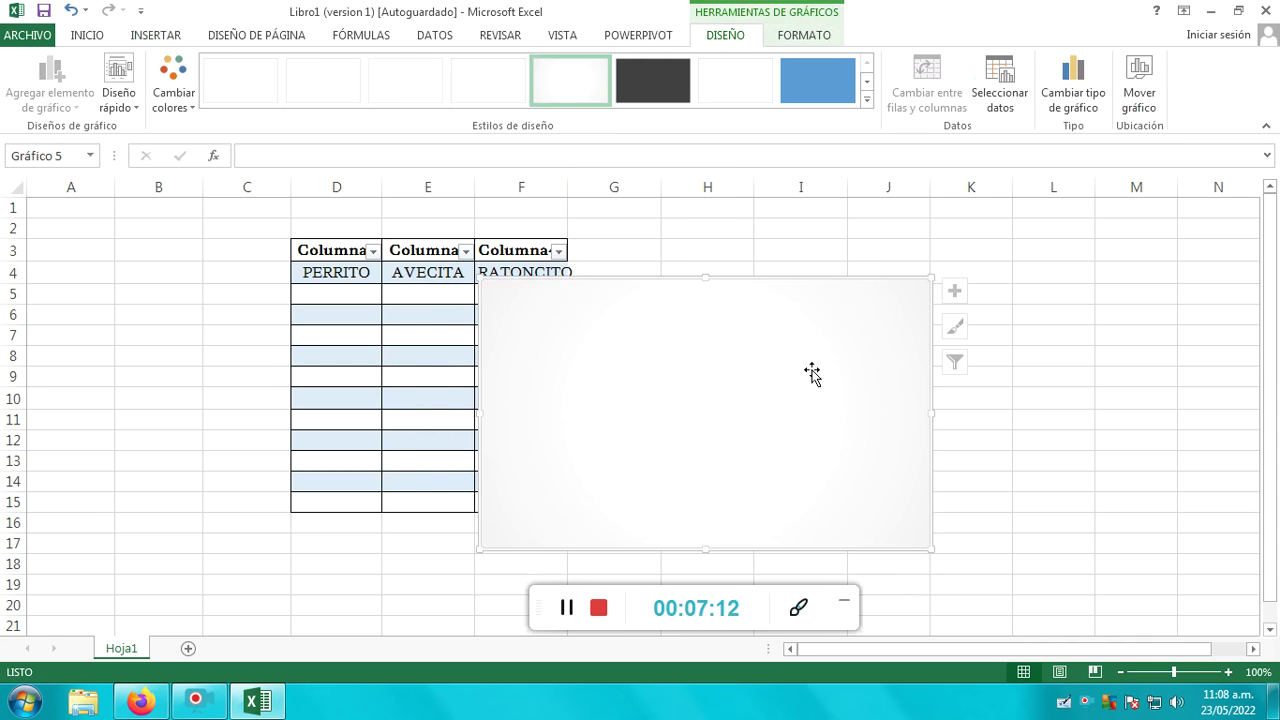
key("Delete")
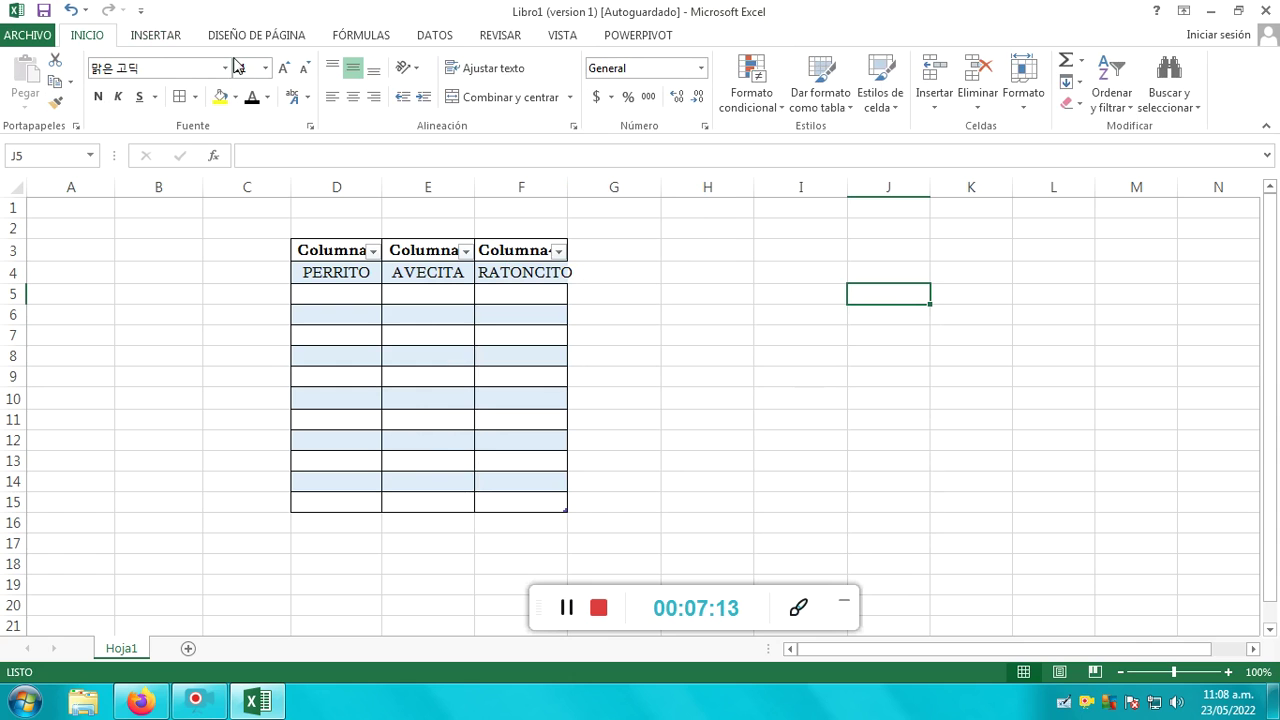
Insert a blank pie chart from Insertar and then remove it.
left_click(183, 37)
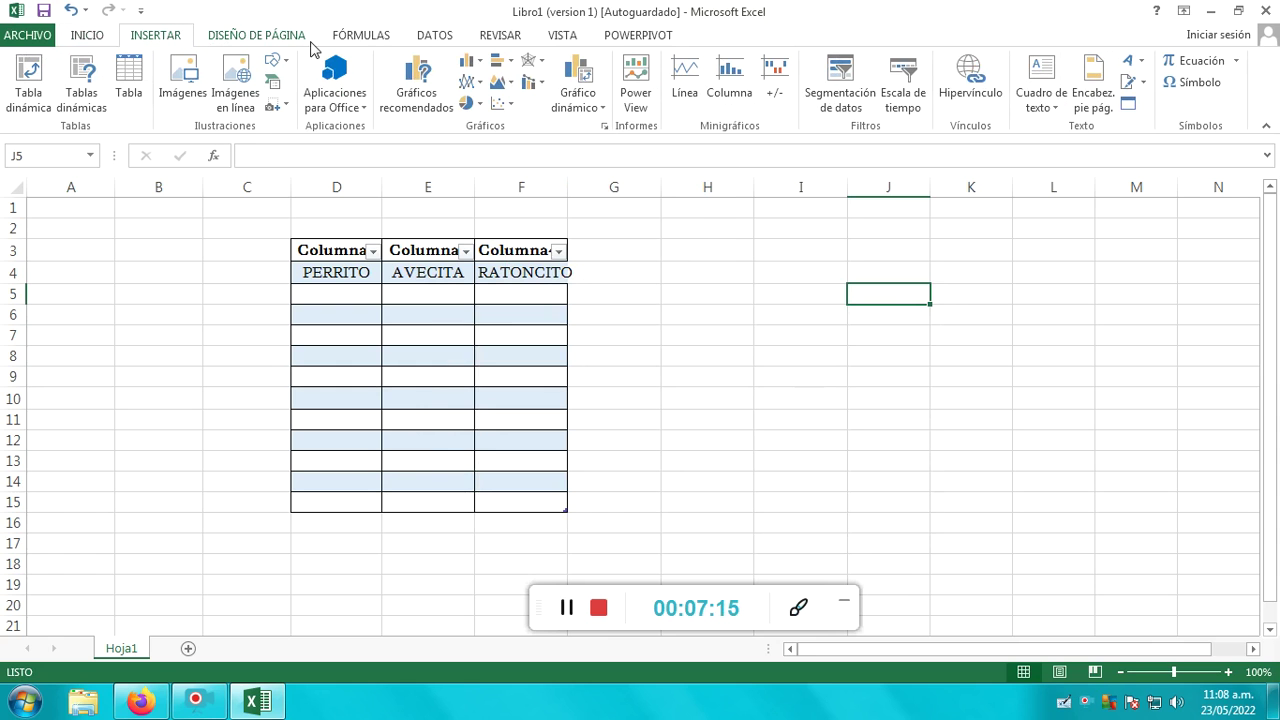
left_click(466, 60)
left_click(466, 62)
left_click(468, 103)
left_click(488, 168)
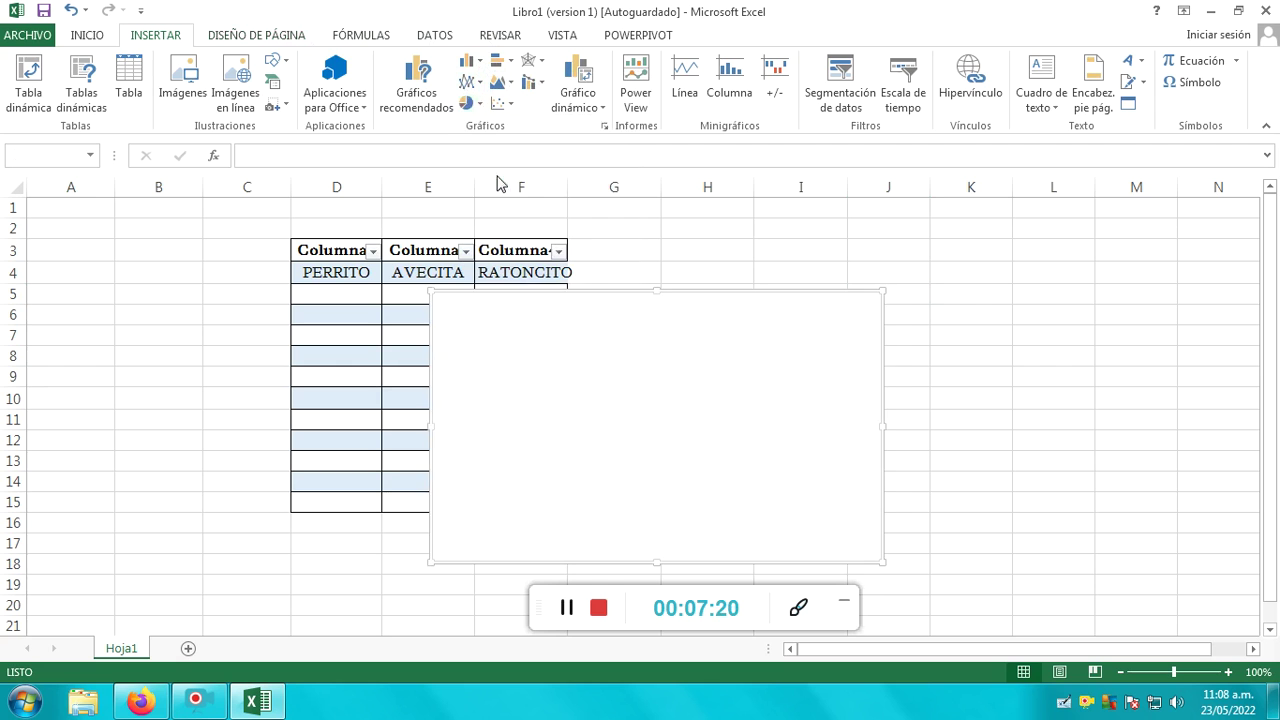
left_click(853, 294)
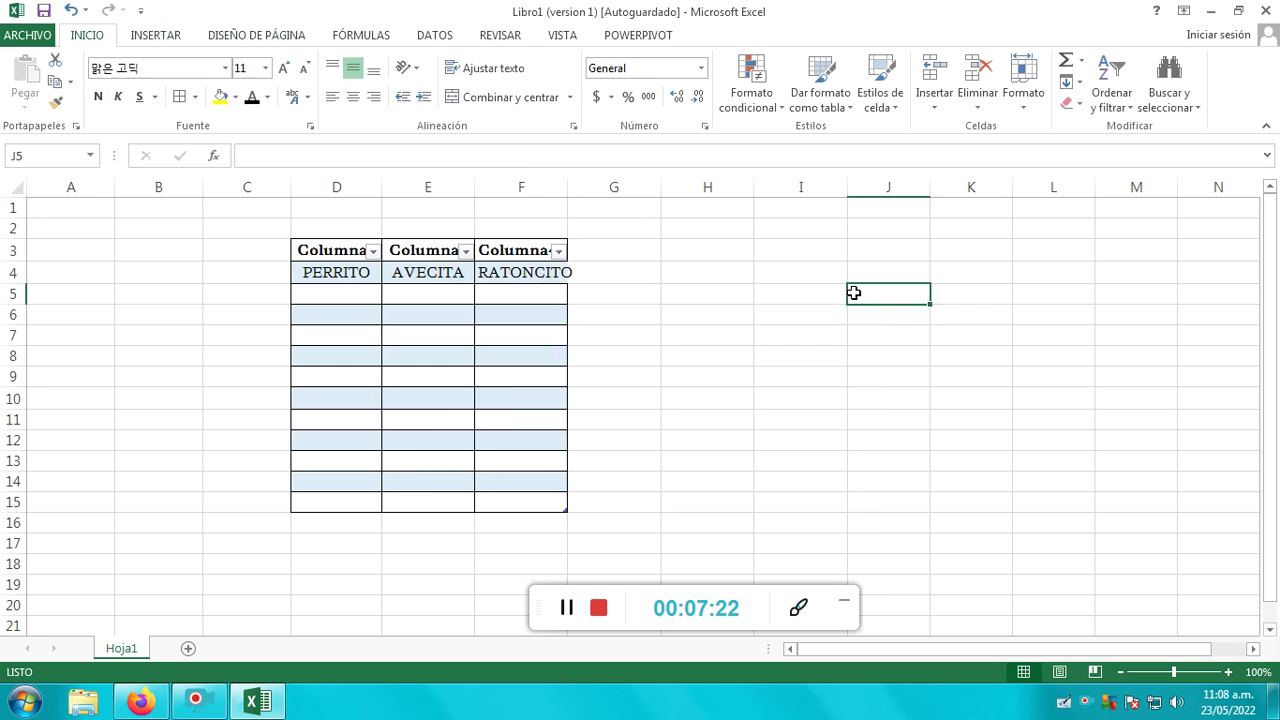
Delete the PERRITO/AVECITA/RATONCITO table via Eliminar columnas de tabla, leaving Hoja1 empty.
left_click(980, 106)
left_click(980, 108)
mouse_move(585, 208)
left_mouse_down()
mouse_move(565, 250)
mouse_move(300, 248)
left_mouse_up()
left_click(296, 246)
left_click(298, 248)
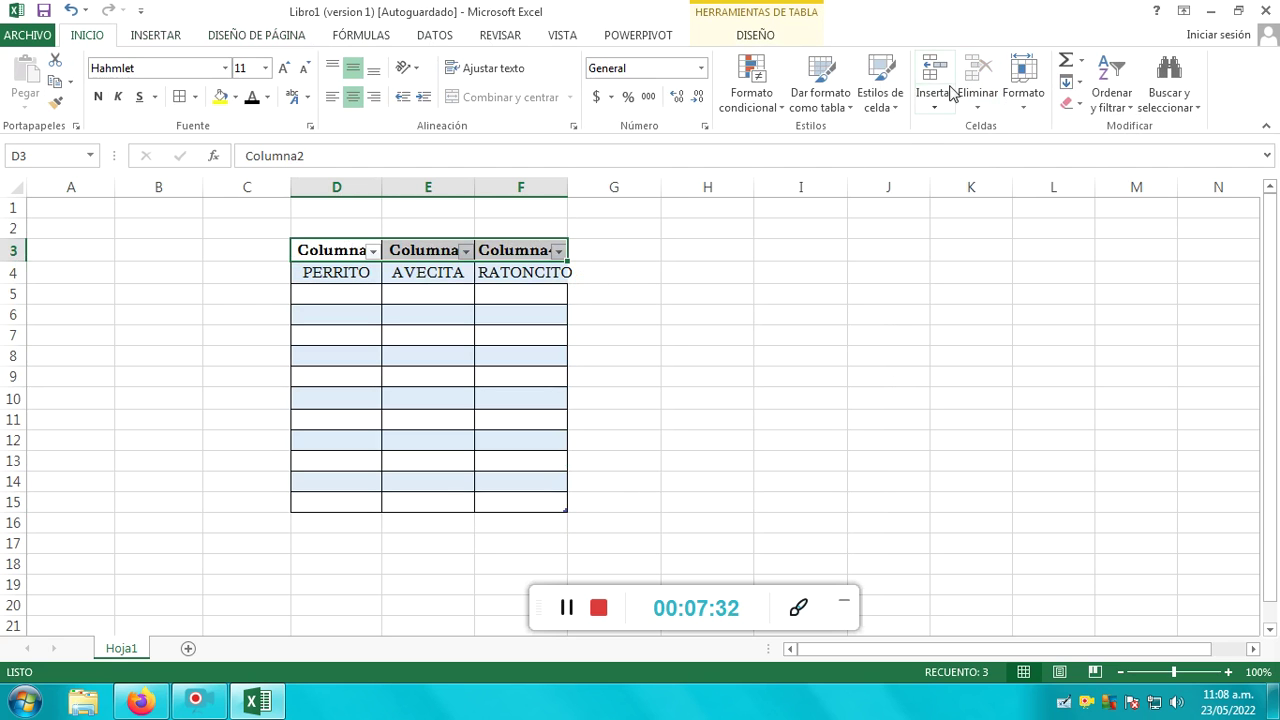
left_click(975, 110)
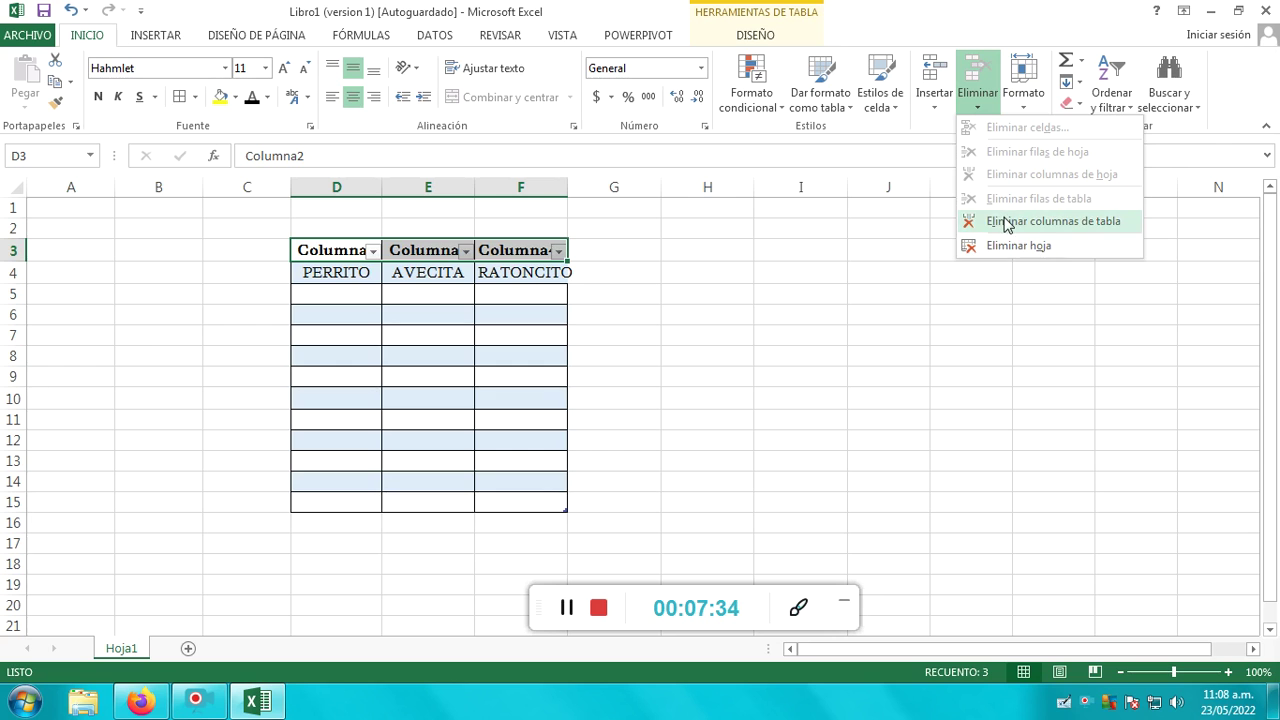
left_click(1004, 221)
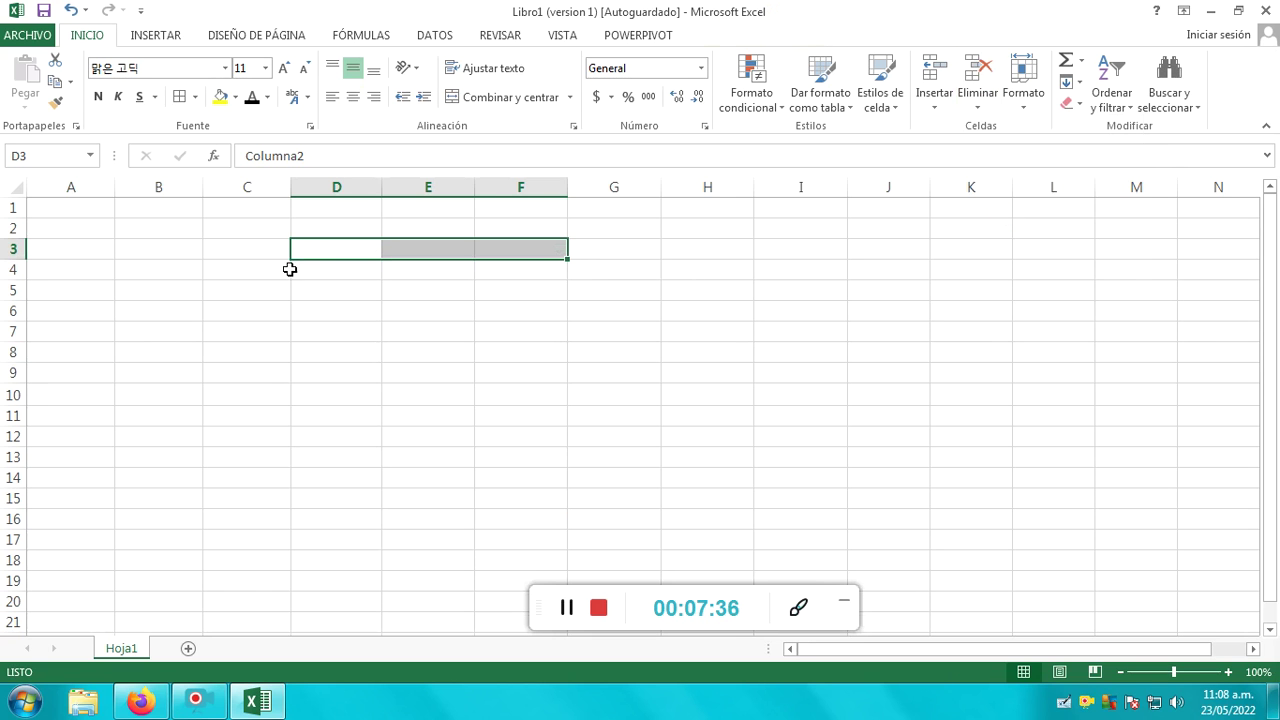
left_click_drag(301, 252, 565, 422)
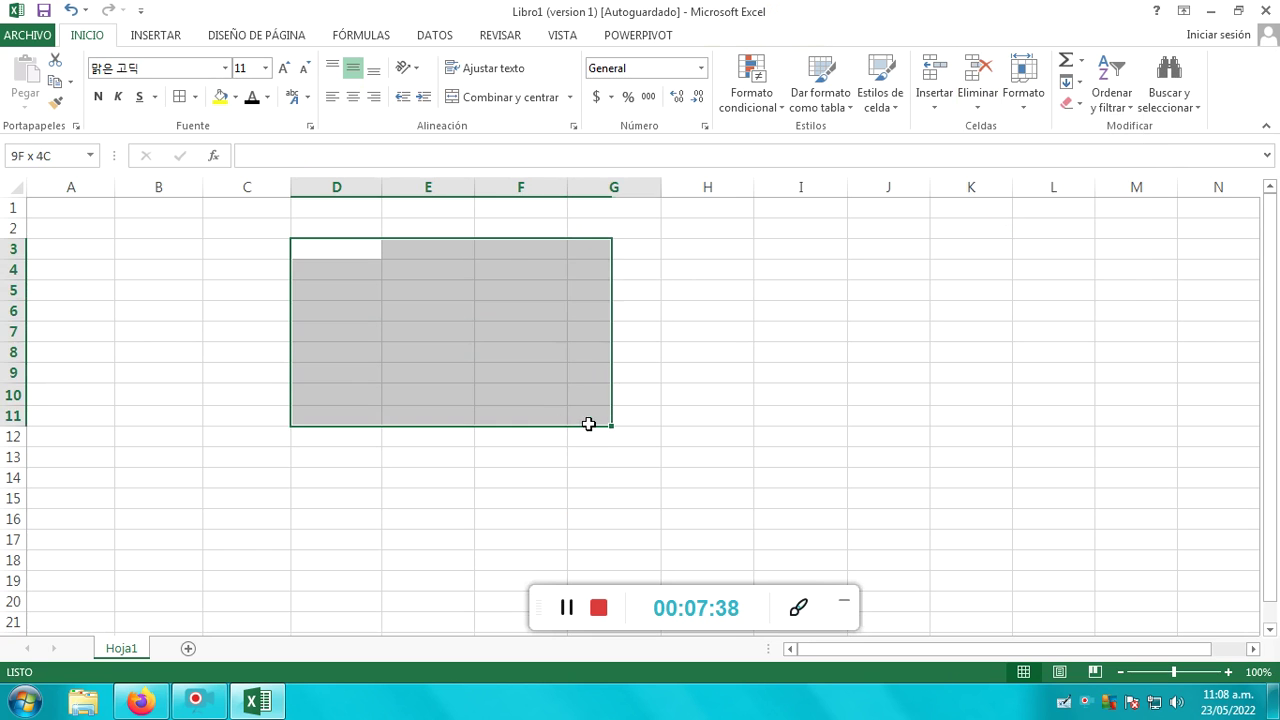
Put all borders on D3:F11, then drag cell D3 over to G3.
left_click_drag(565, 422, 524, 409)
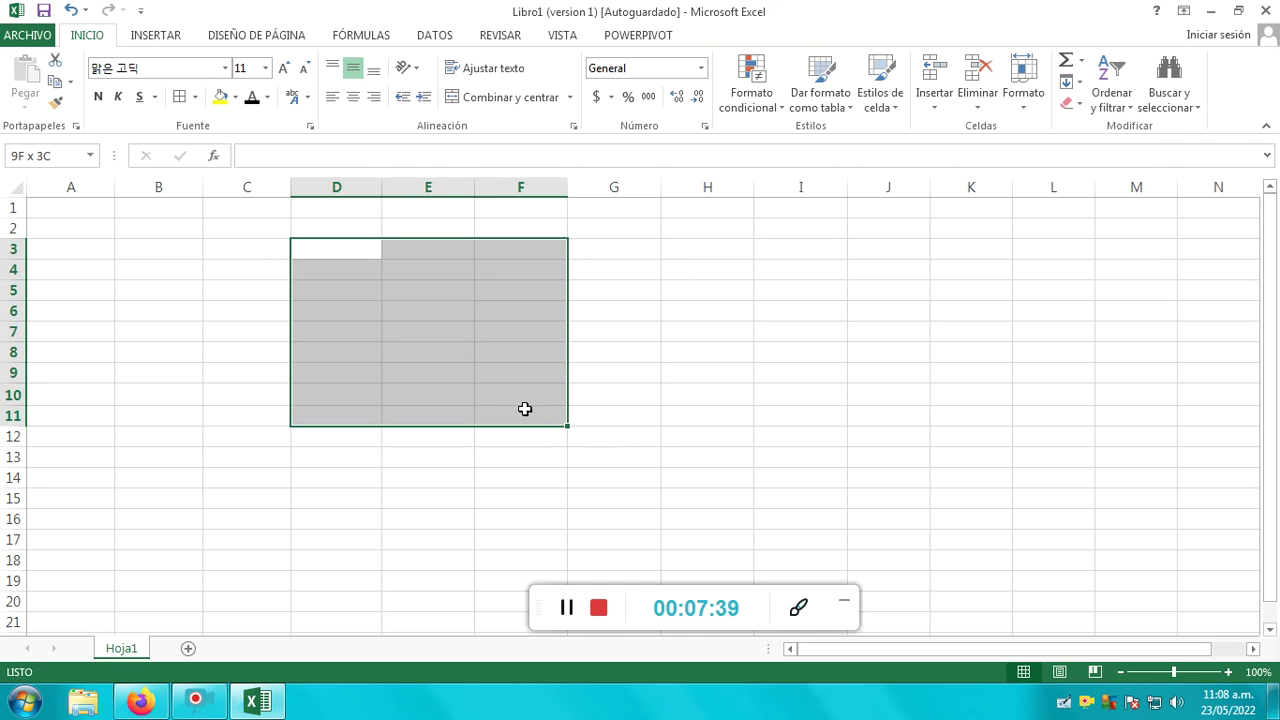
left_click(179, 96)
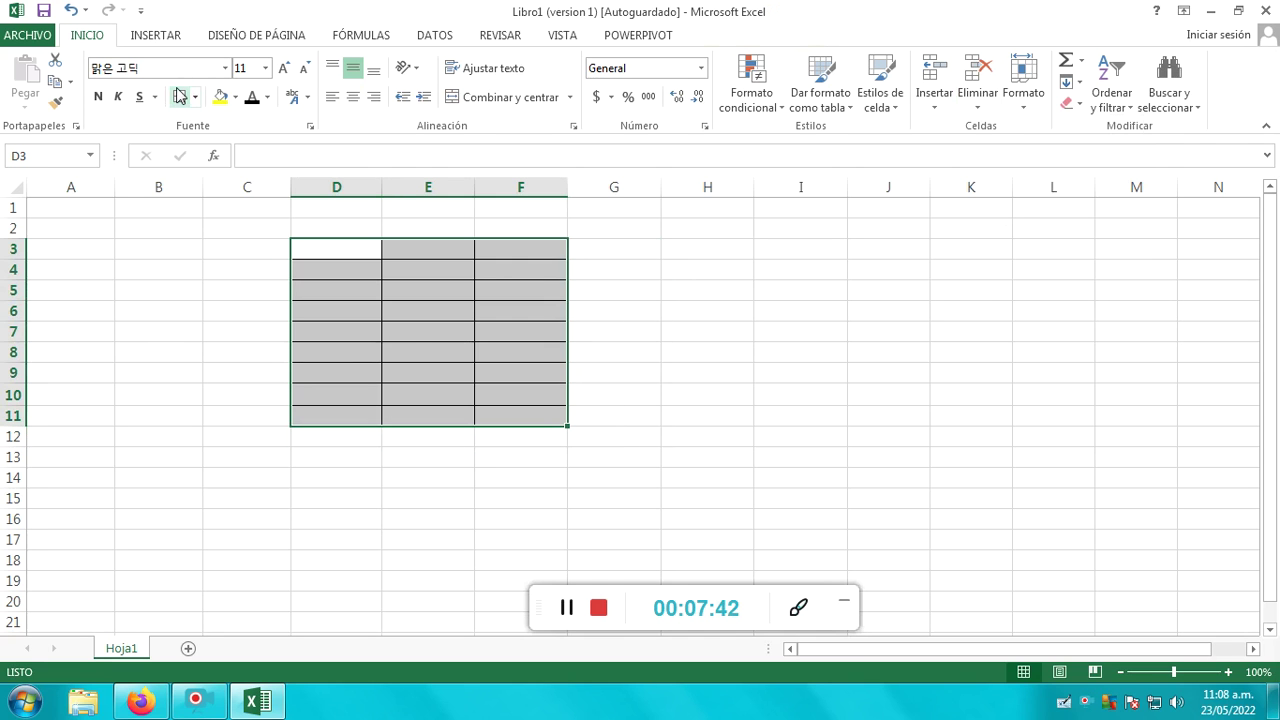
left_click(413, 329)
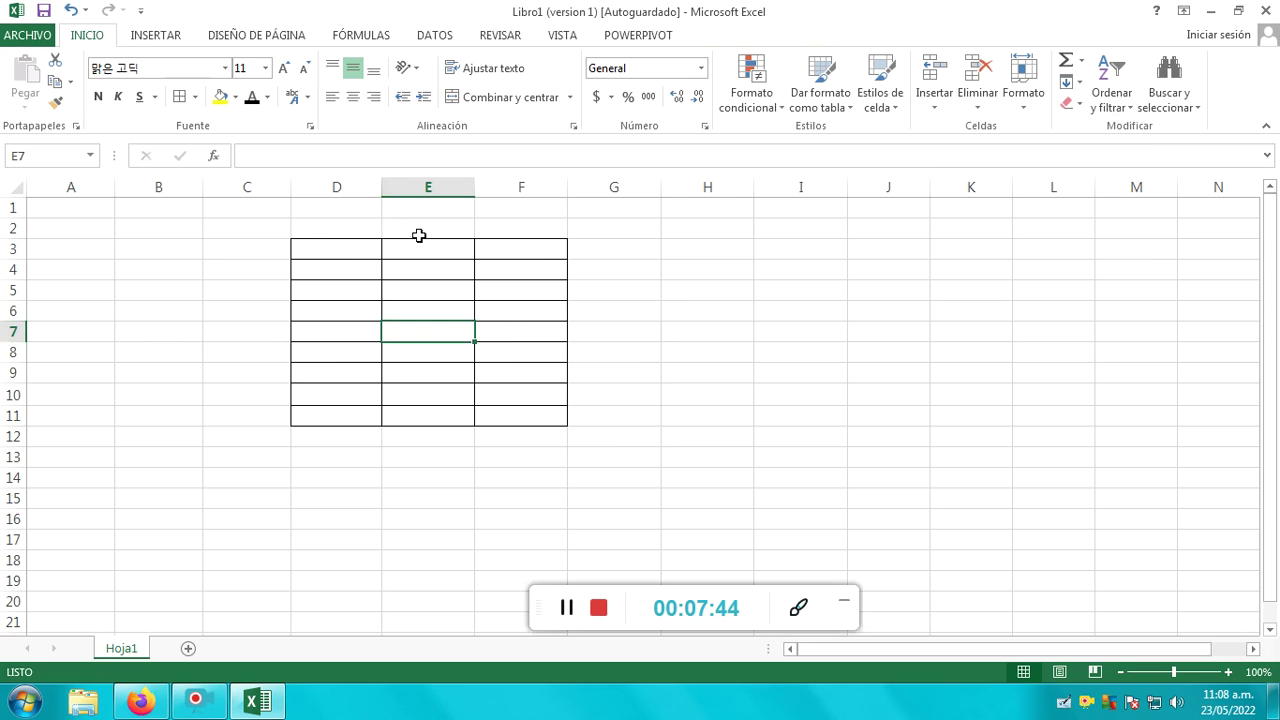
left_click(303, 259)
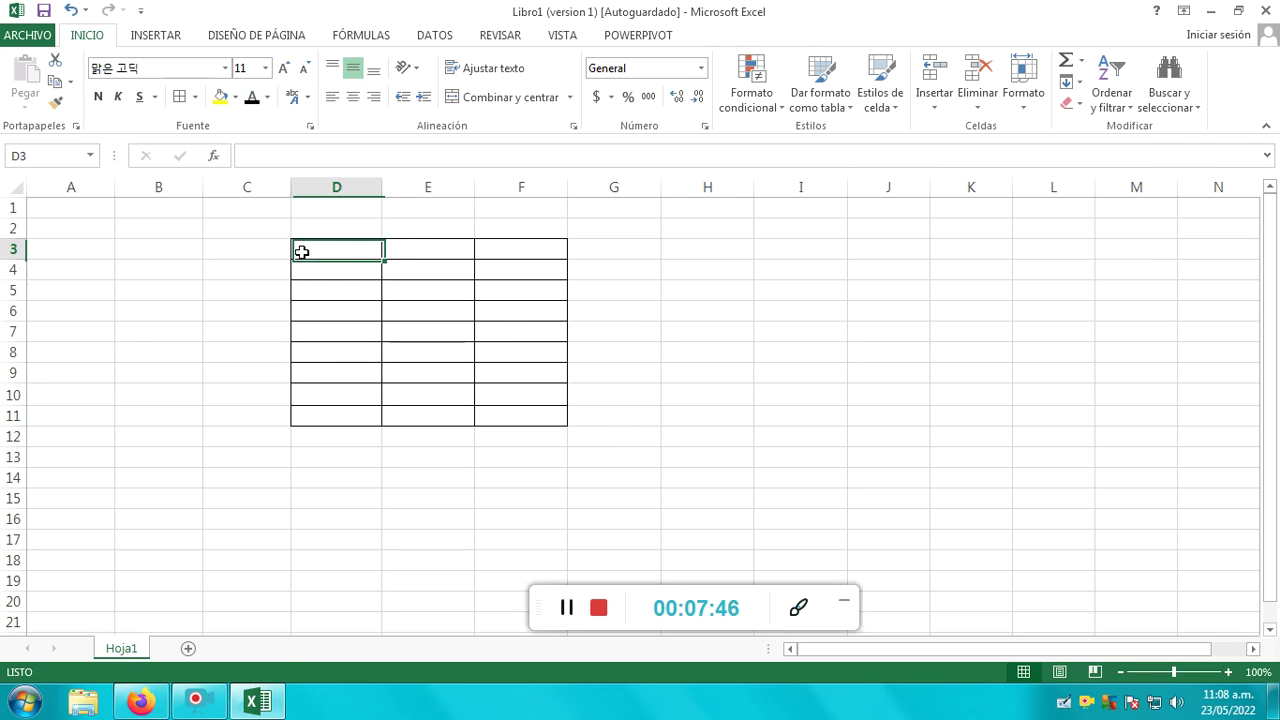
left_click_drag(297, 249, 575, 252)
Select D3:I11 and apply Todos los bordes to every cell.
left_click(556, 253)
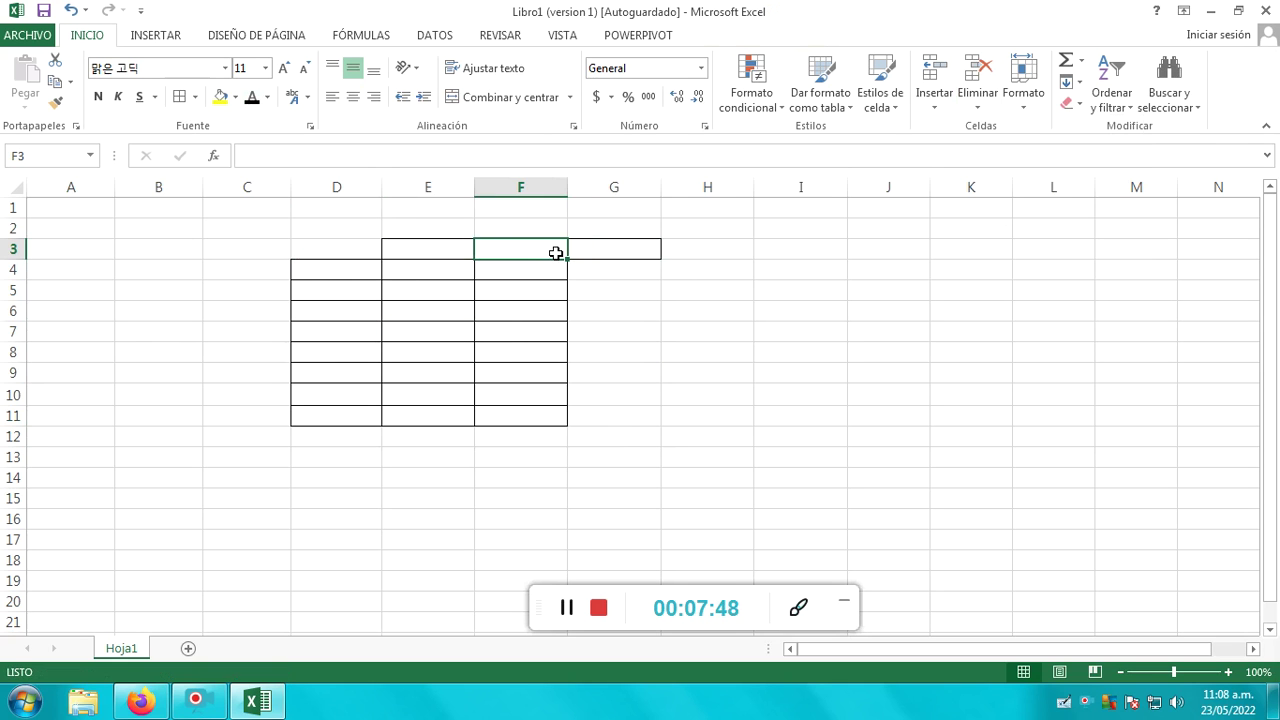
left_click(296, 249)
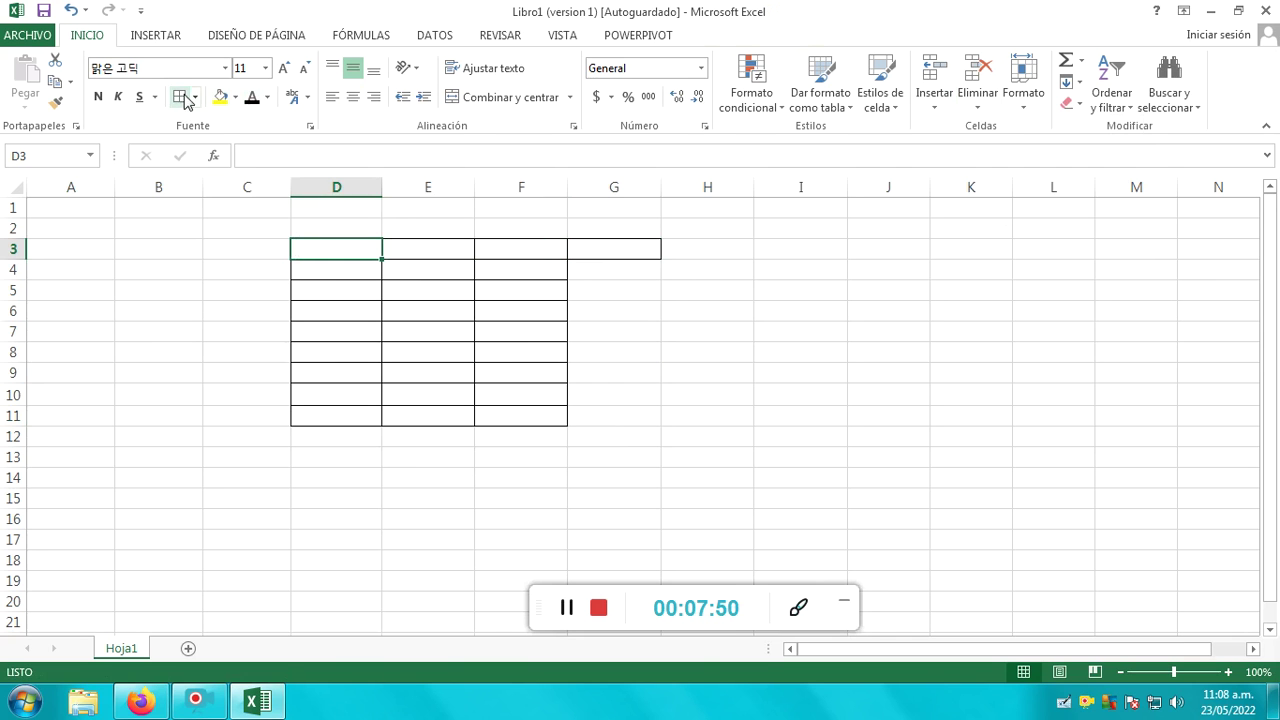
left_click_drag(305, 252, 671, 258)
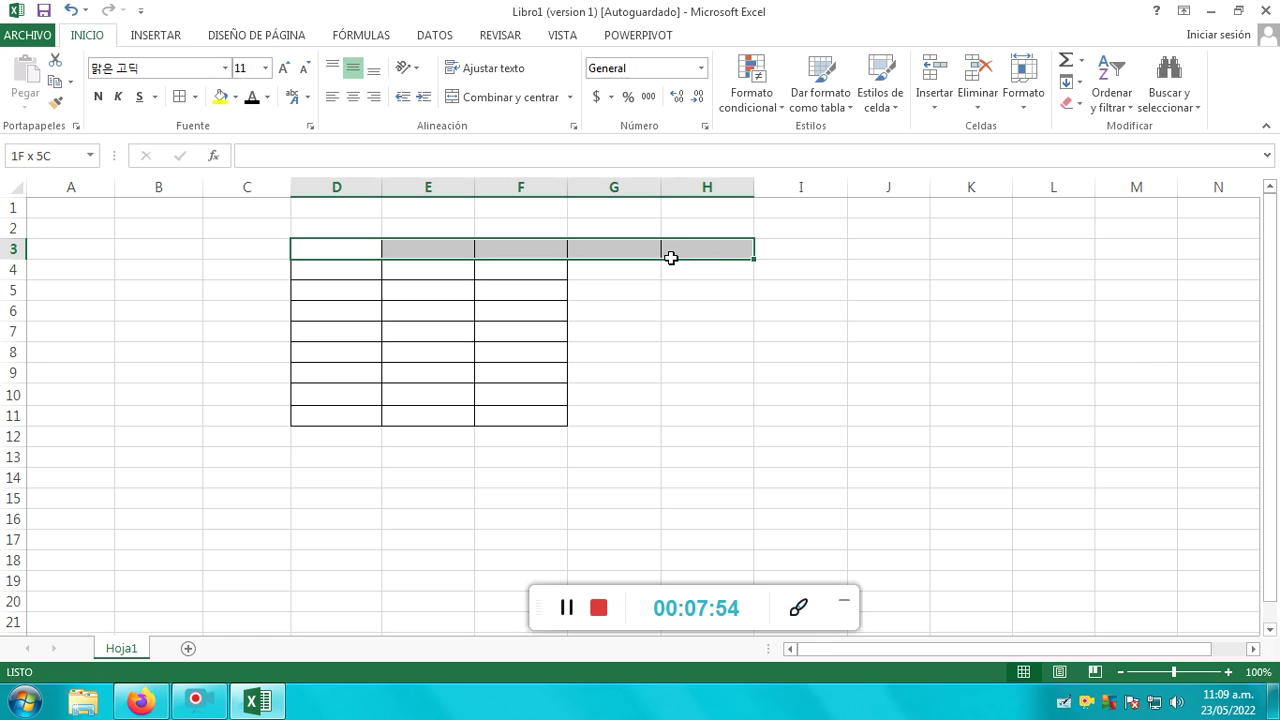
mouse_move(675, 258)
left_mouse_down()
mouse_move(782, 254)
mouse_move(780, 412)
left_mouse_up()
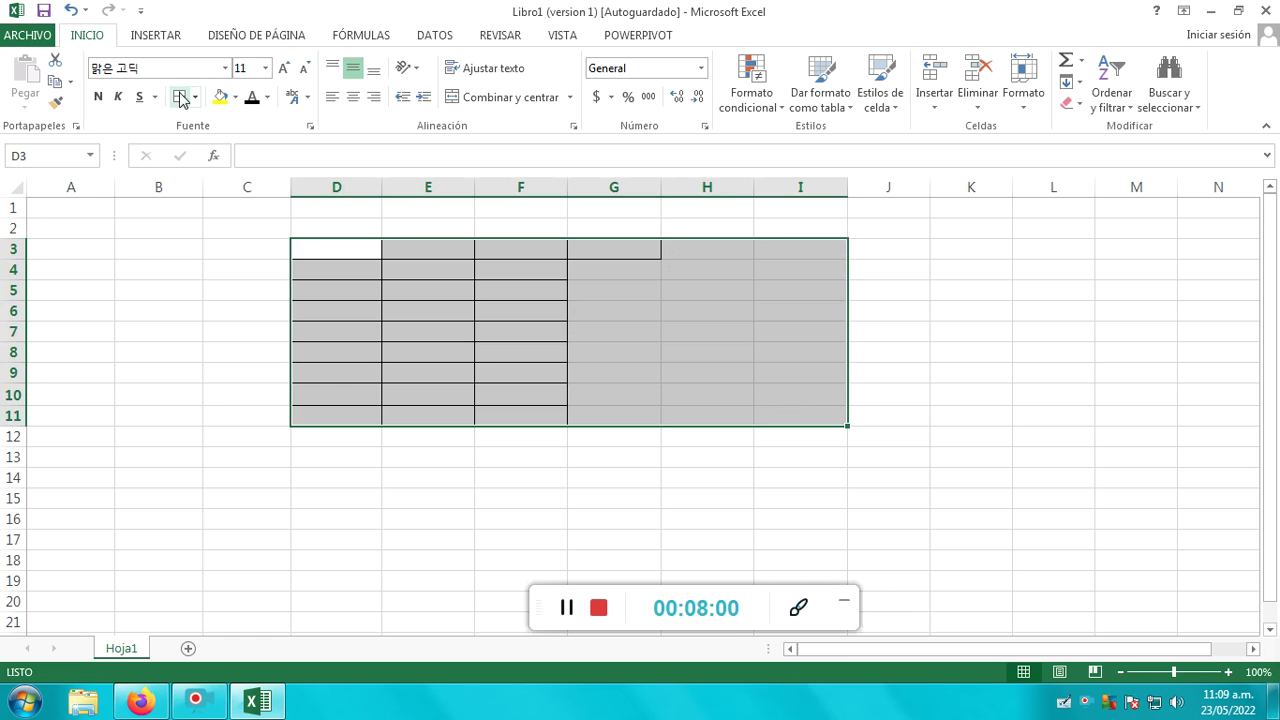
left_click(344, 250)
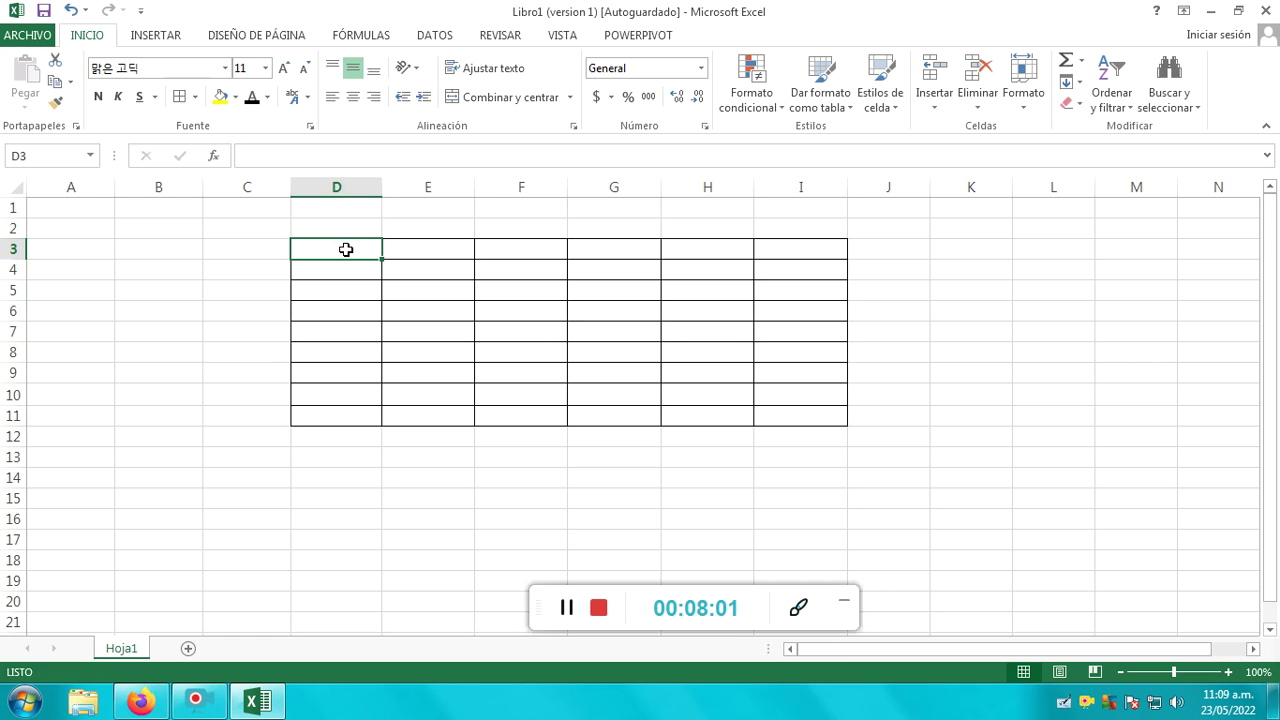
left_click_drag(349, 261, 351, 347)
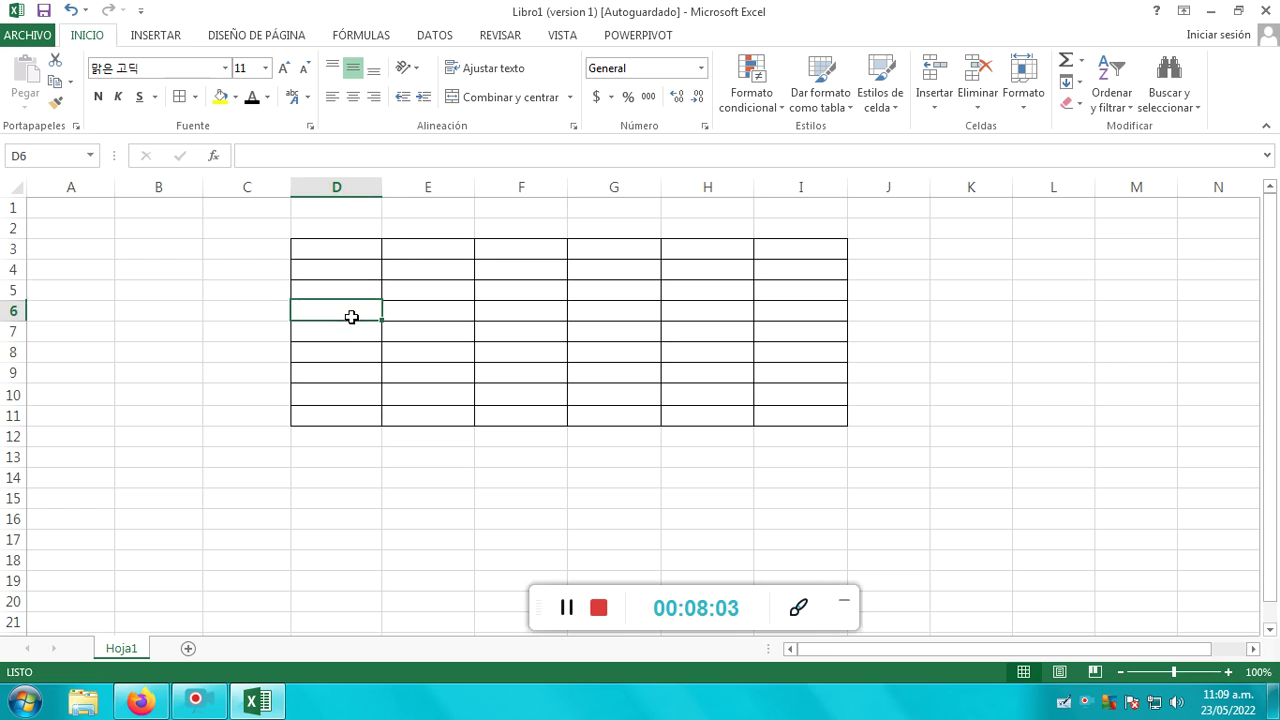
Delete cells C9:I11 with shift up, trimming the bordered grid to D3:I8.
left_click_drag(351, 347, 348, 332)
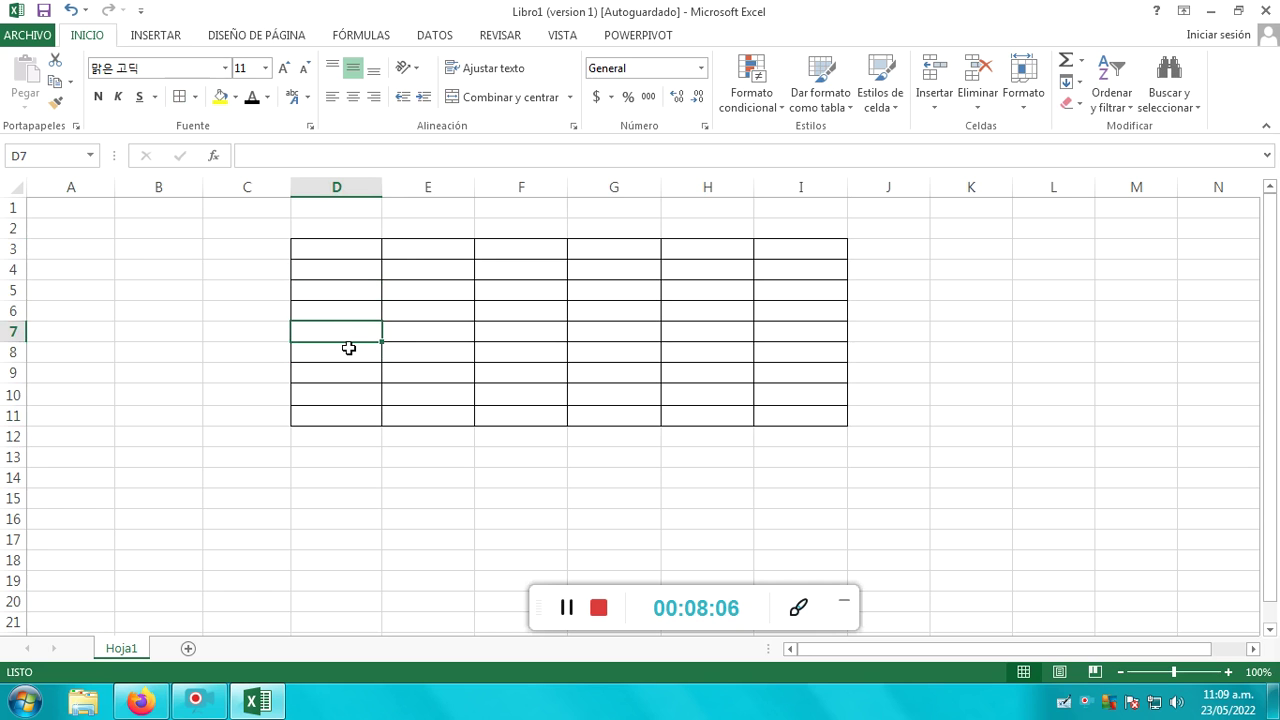
left_click_drag(287, 375, 734, 372)
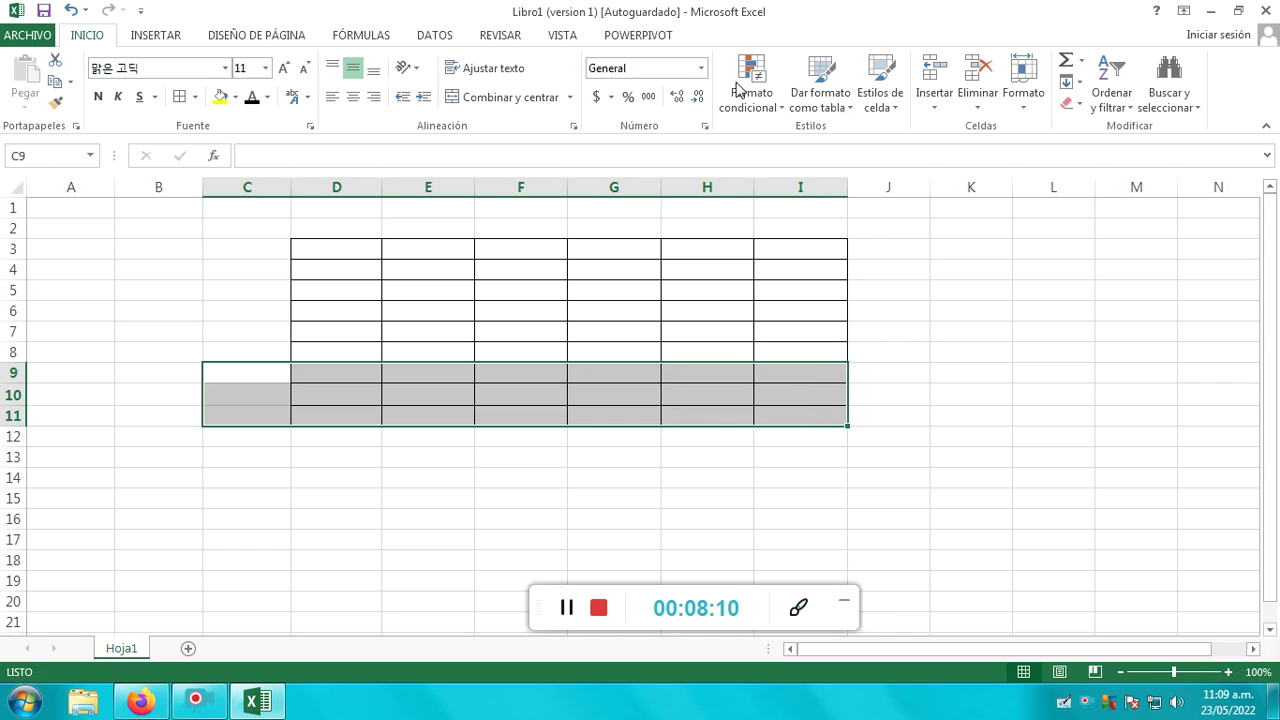
left_click(978, 93)
left_click(978, 93)
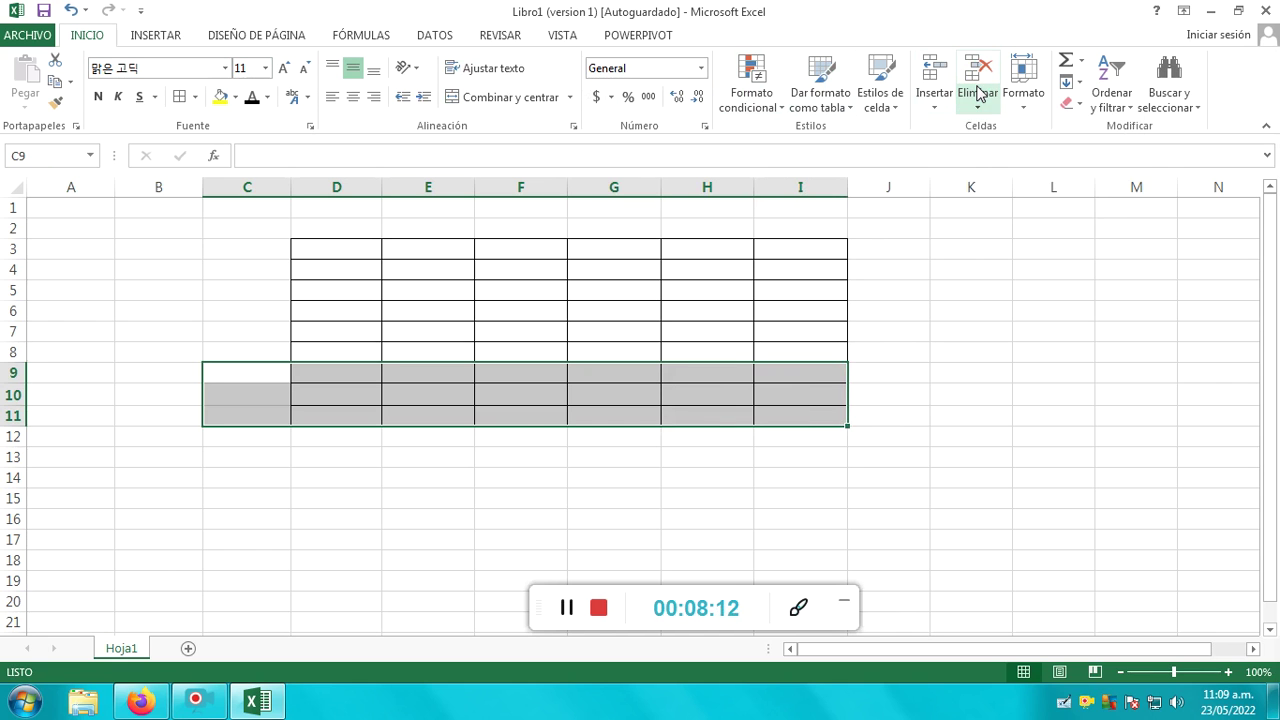
left_click(979, 76)
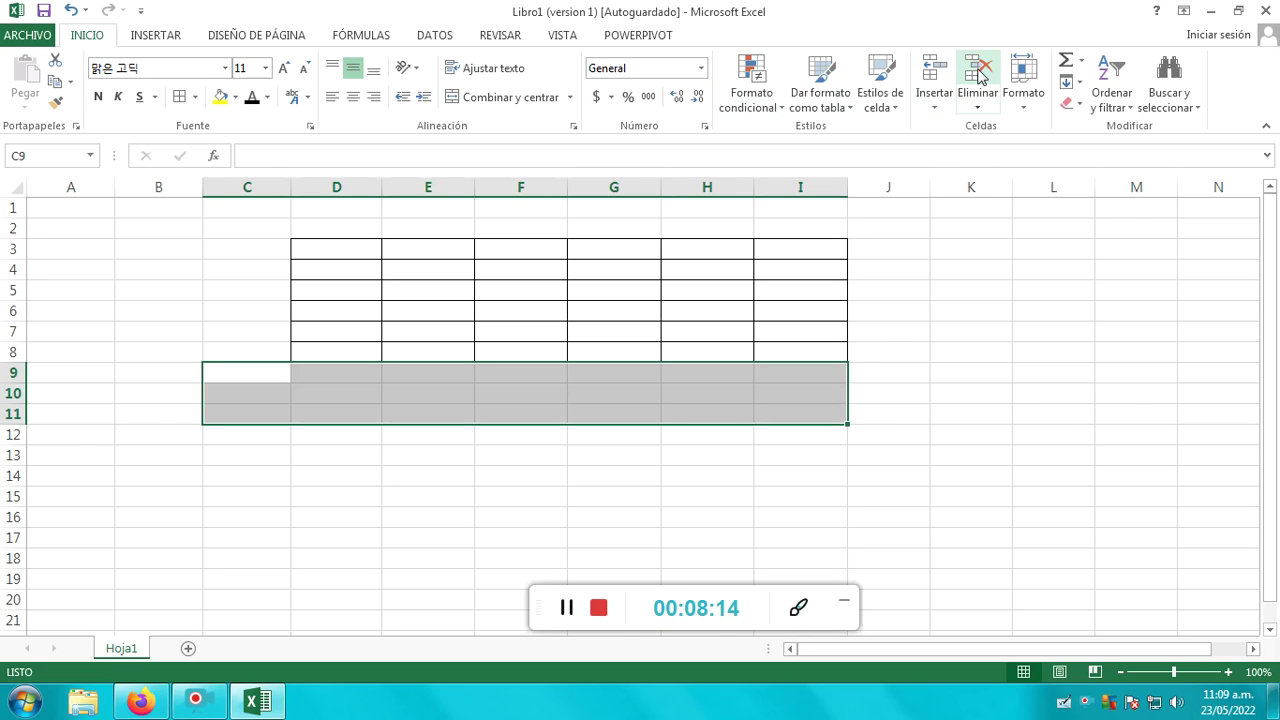
left_click(970, 290)
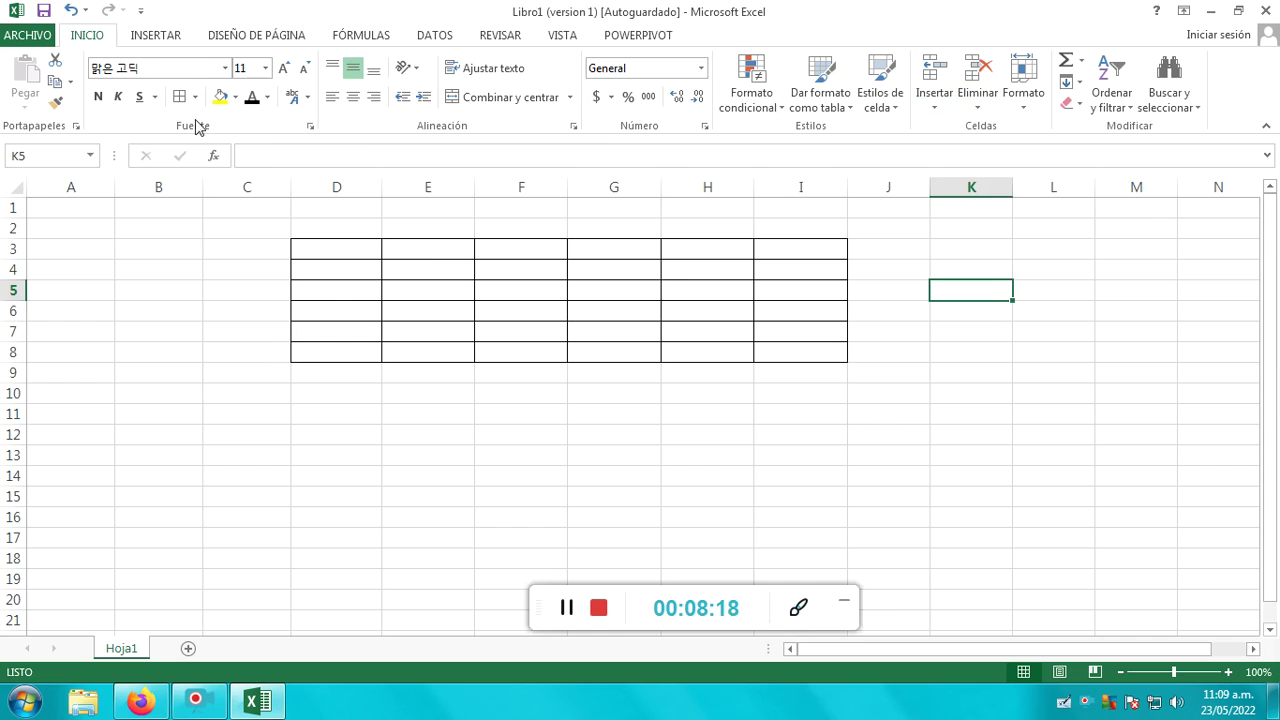
left_click(173, 38)
left_click(443, 80)
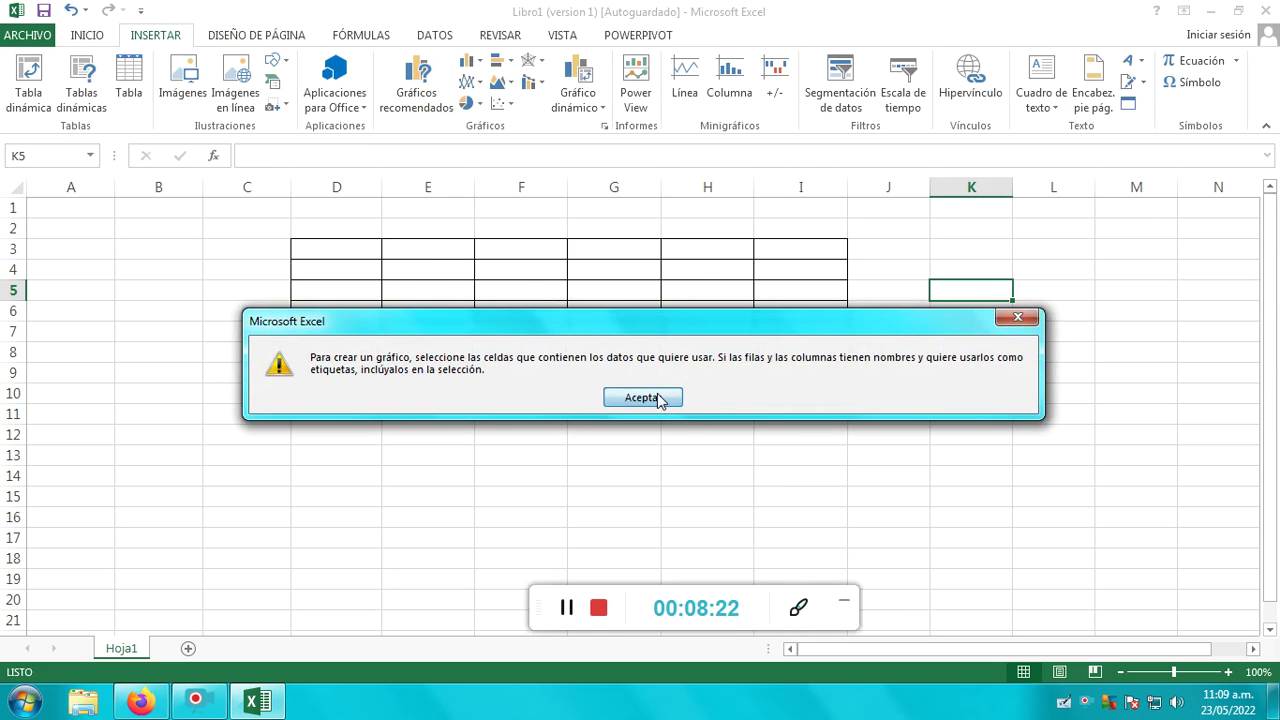
left_click(659, 400)
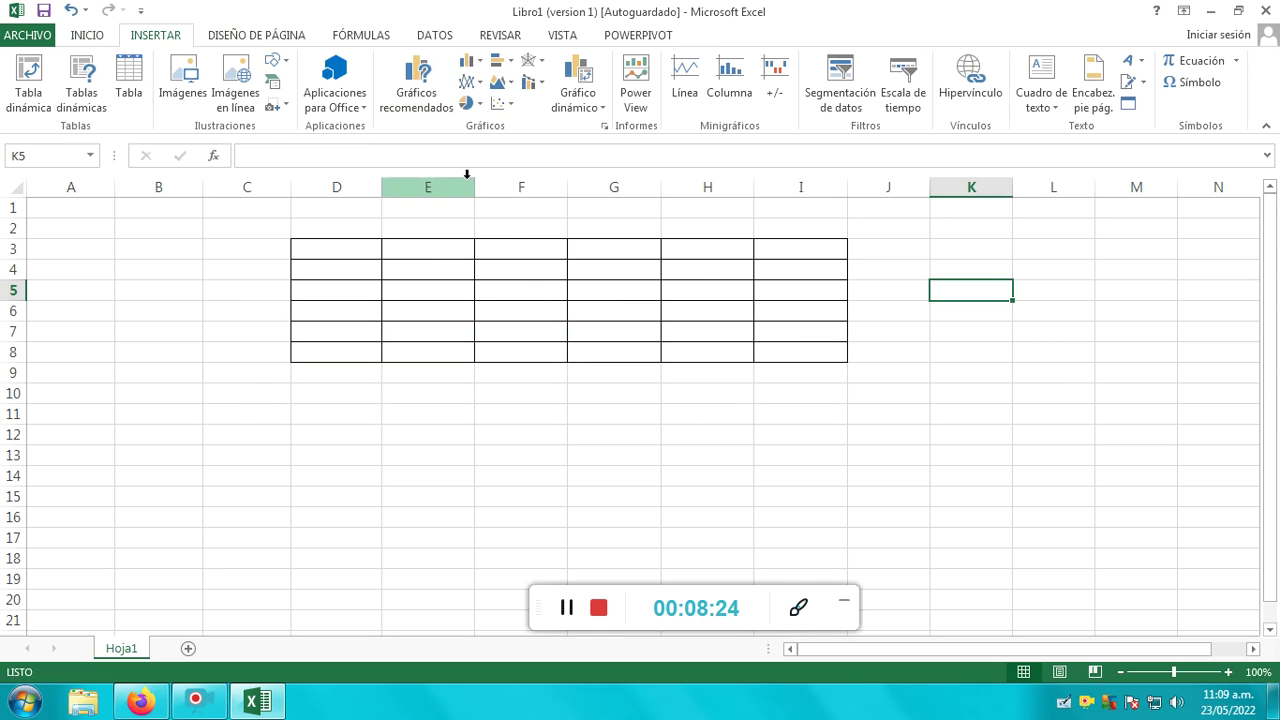
left_click(533, 82)
left_click(607, 168)
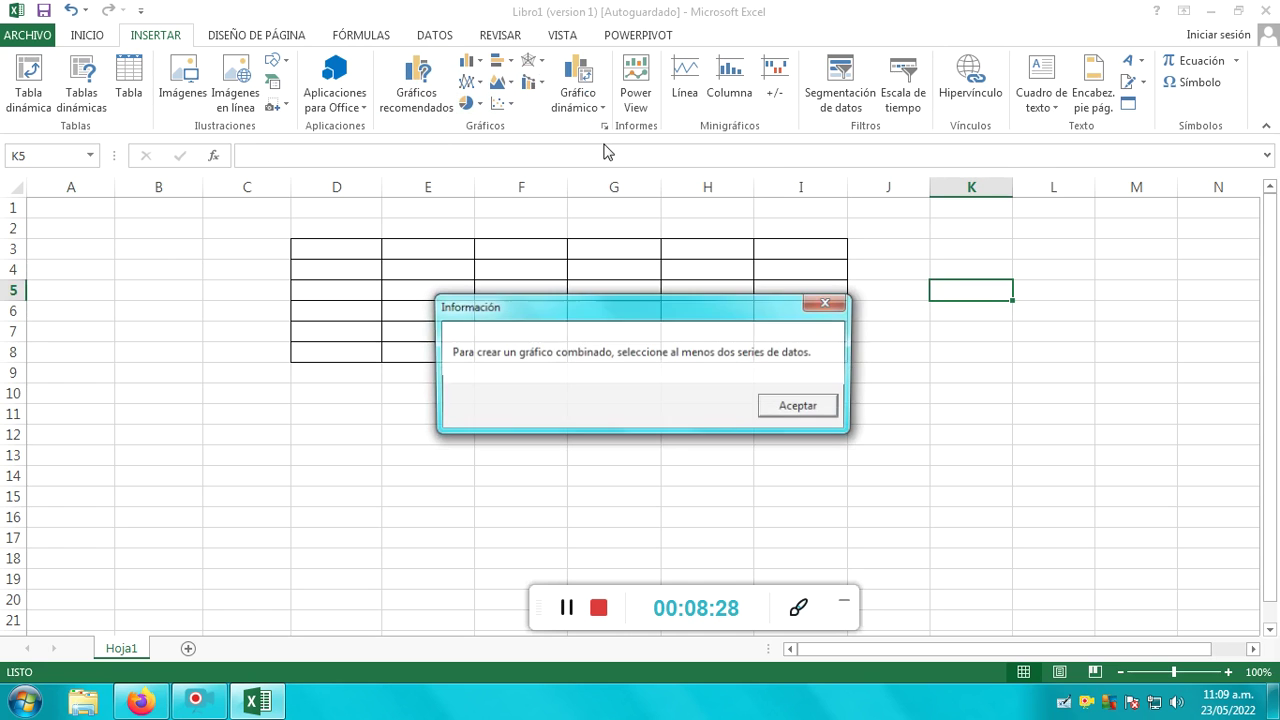
left_click(813, 405)
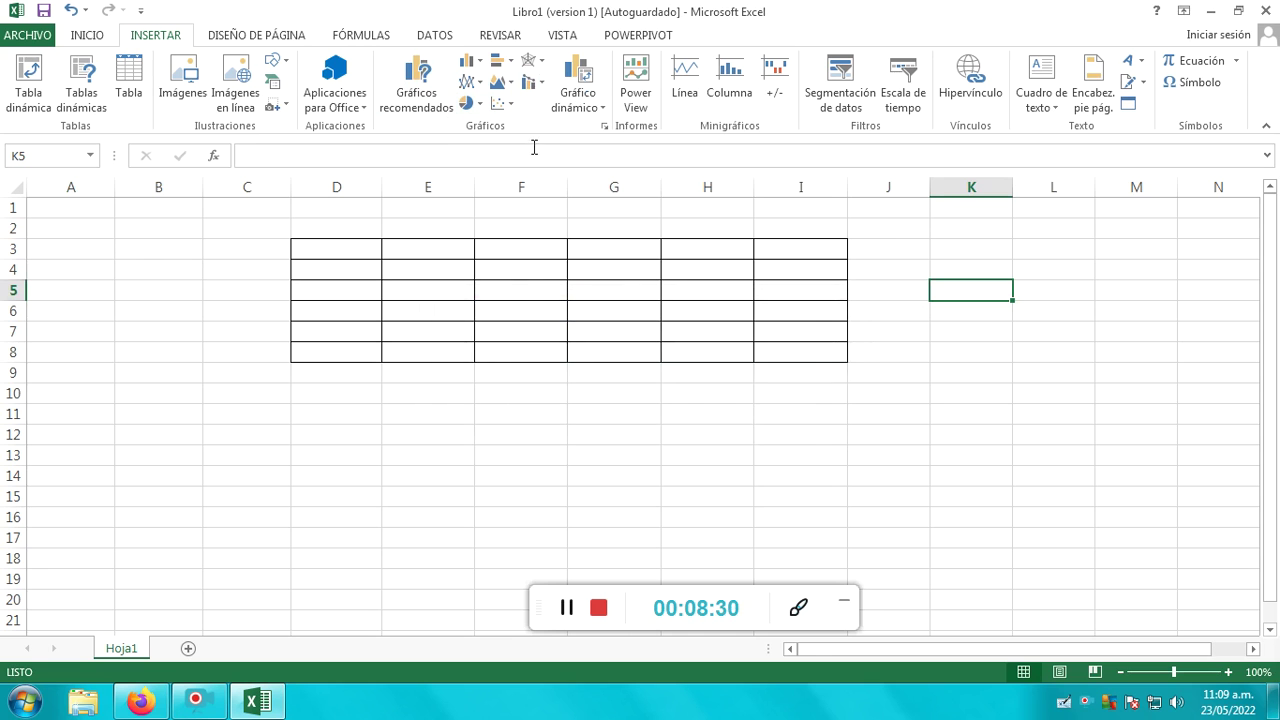
left_click(638, 96)
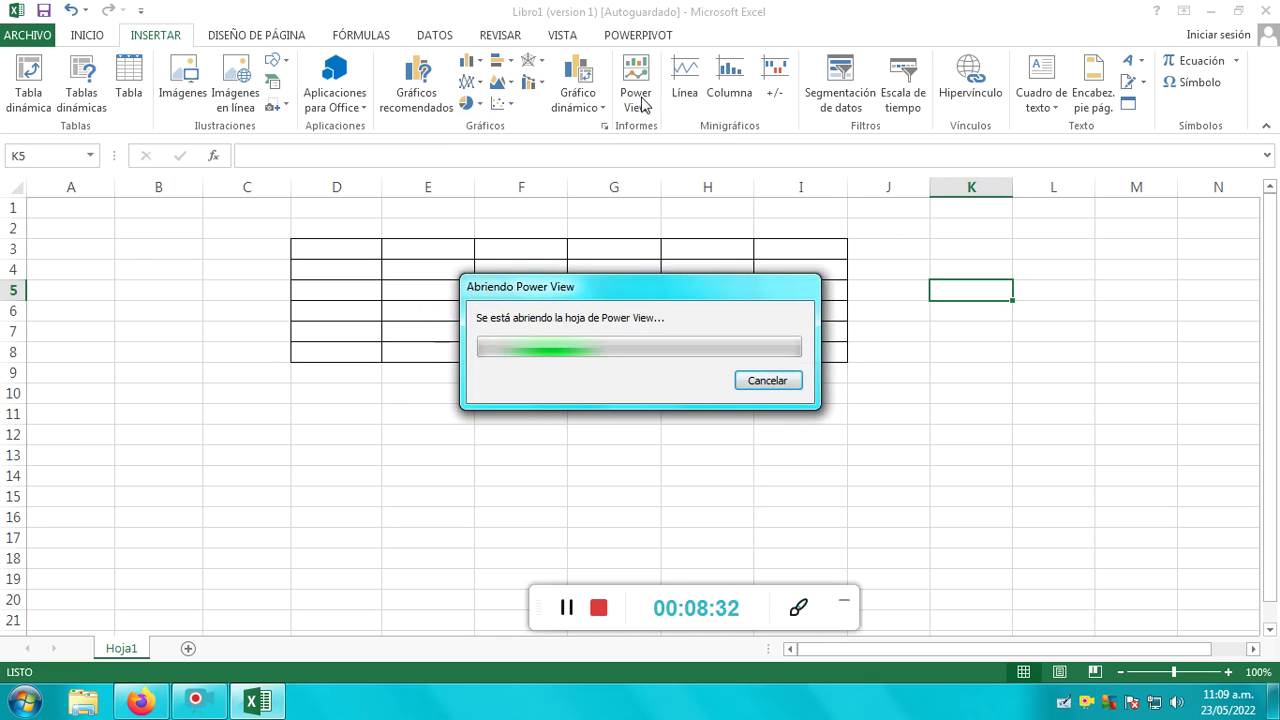
left_click(775, 385)
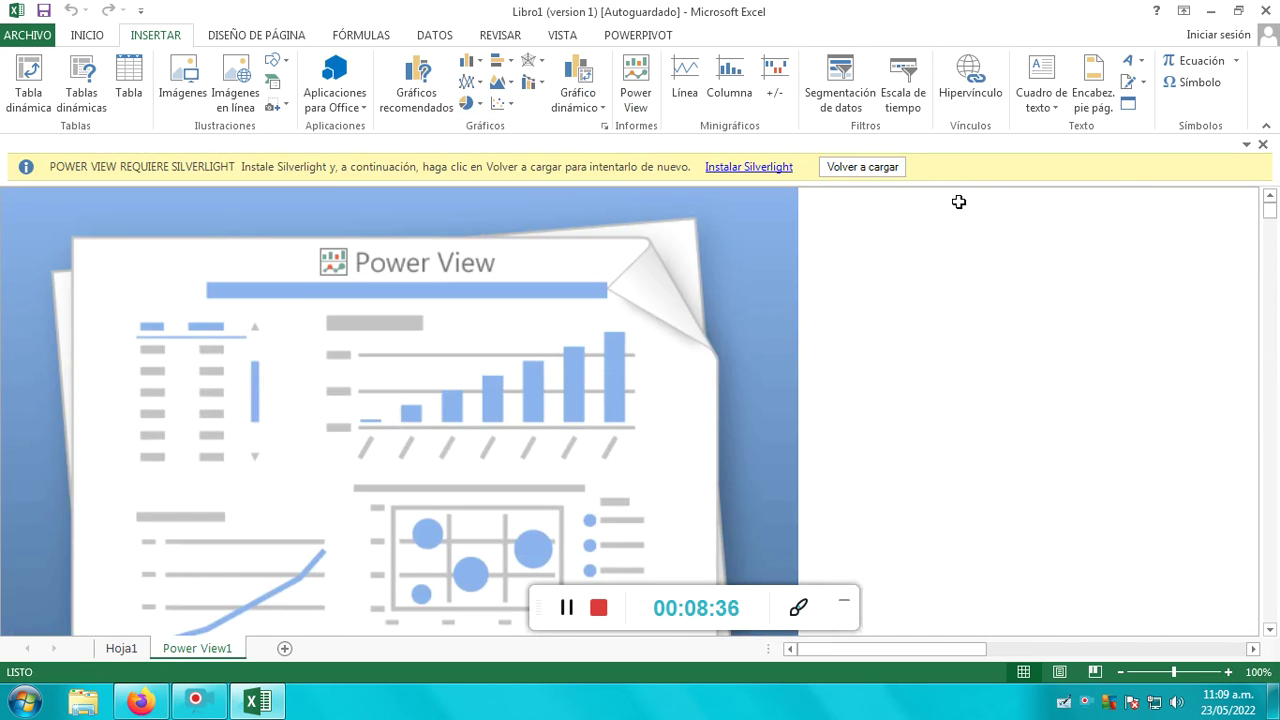
left_click(1262, 144)
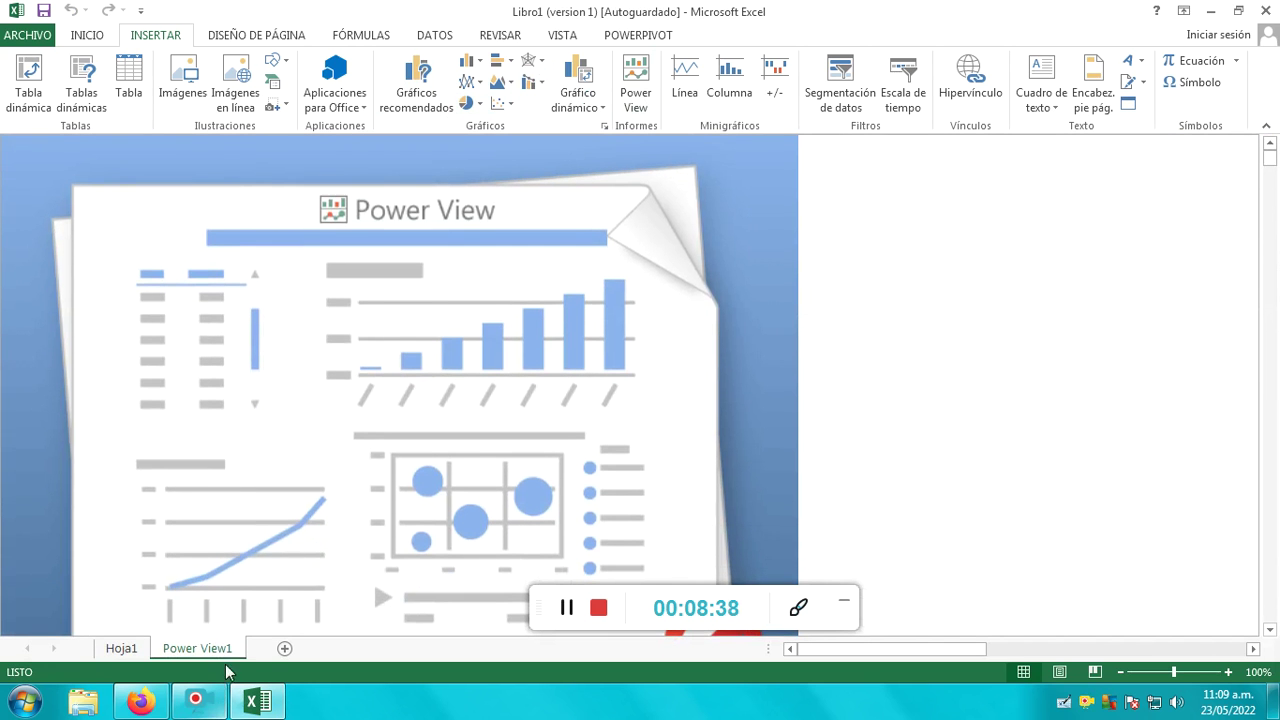
right_click(207, 648)
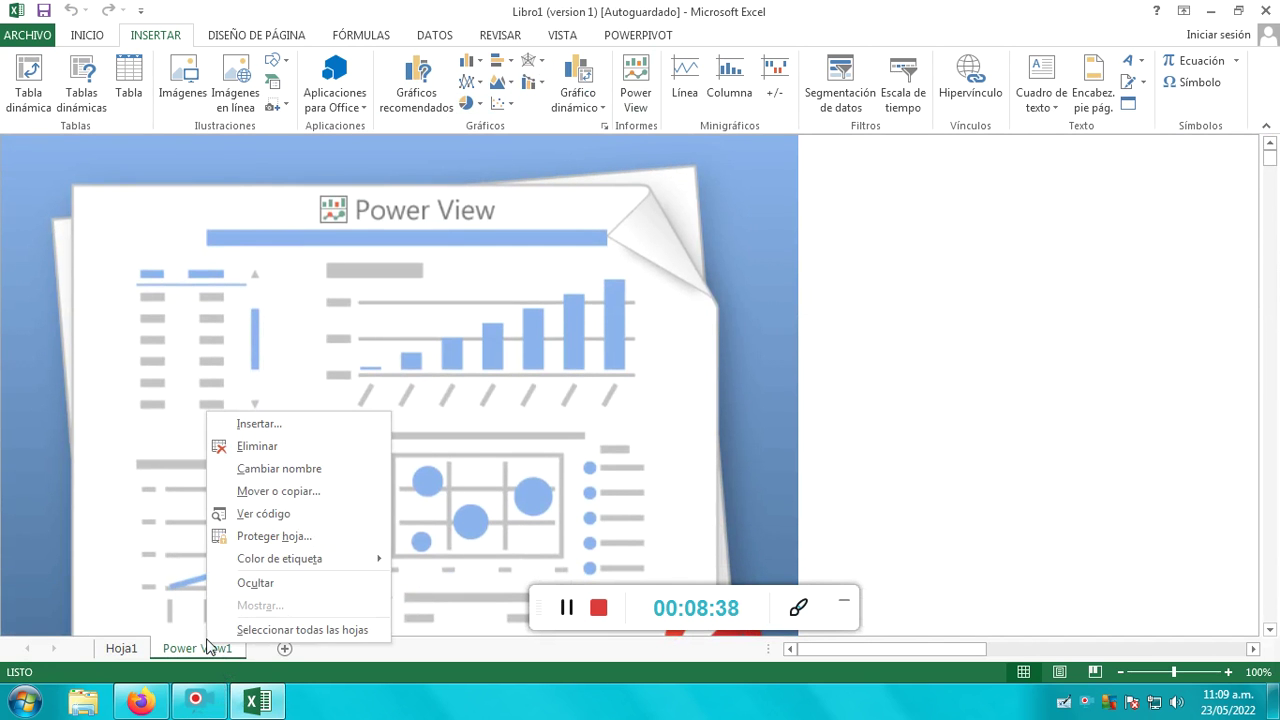
left_click(297, 447)
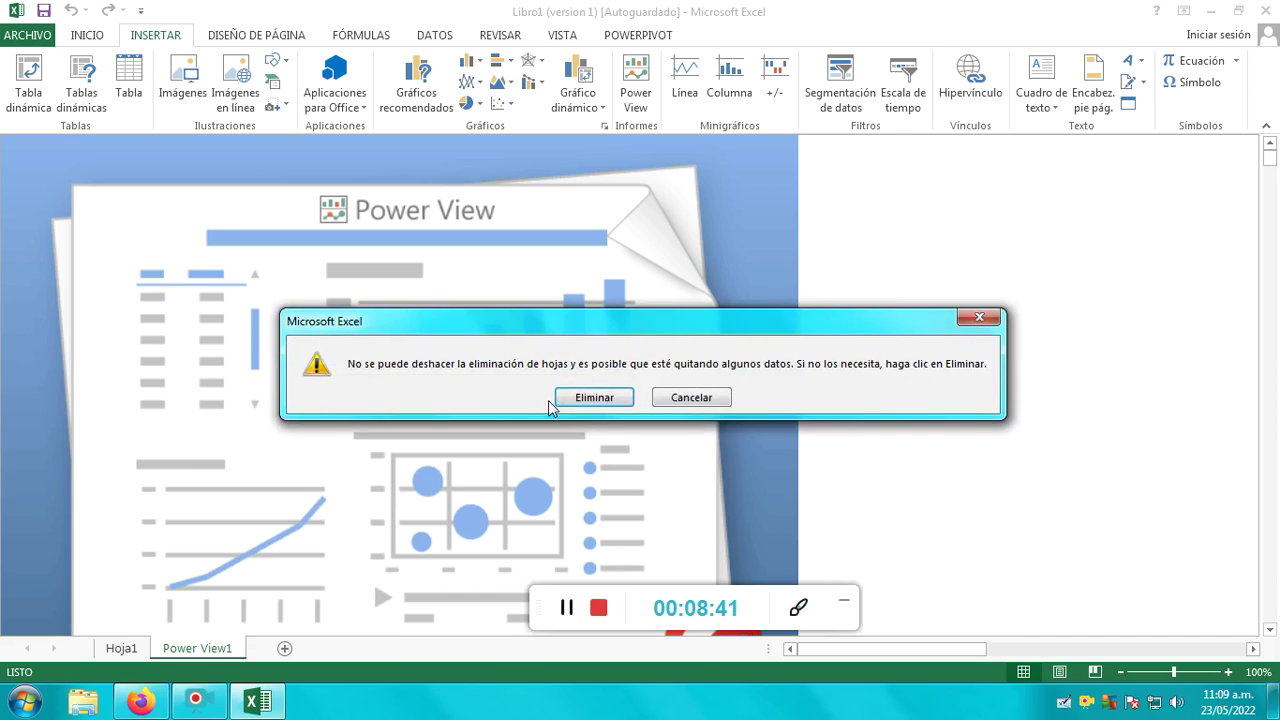
left_click(594, 398)
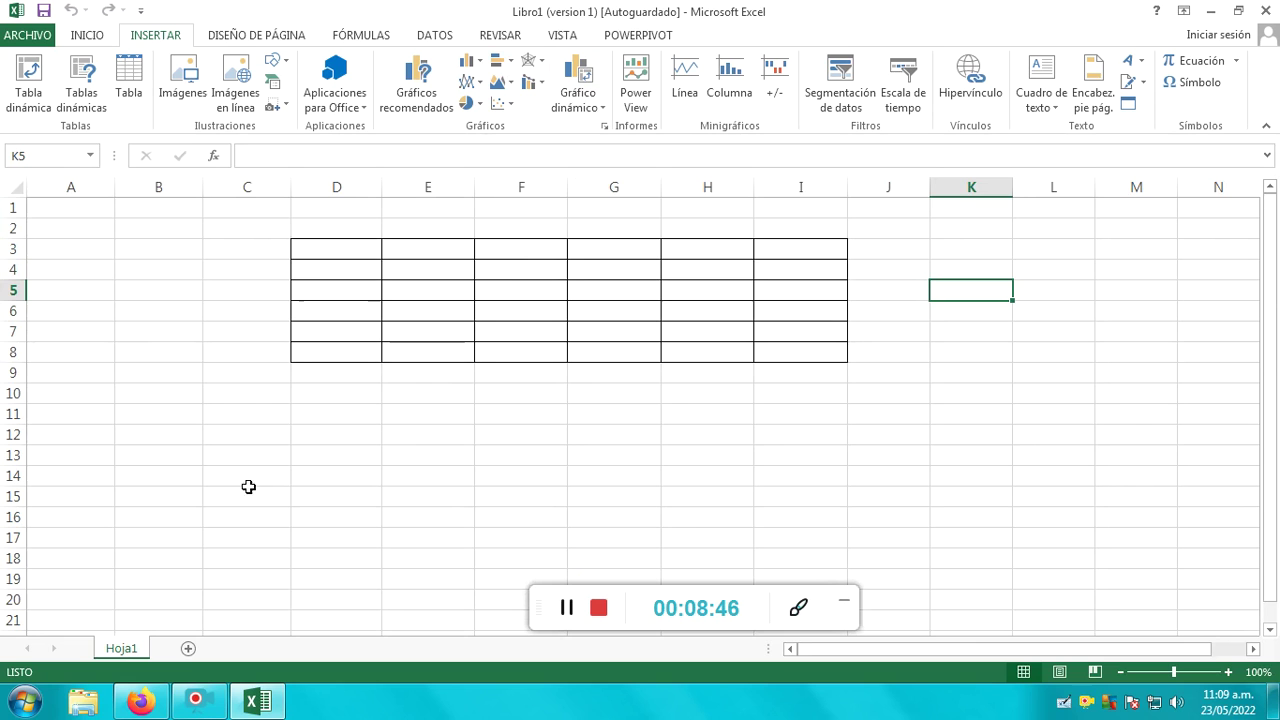
left_click(186, 649)
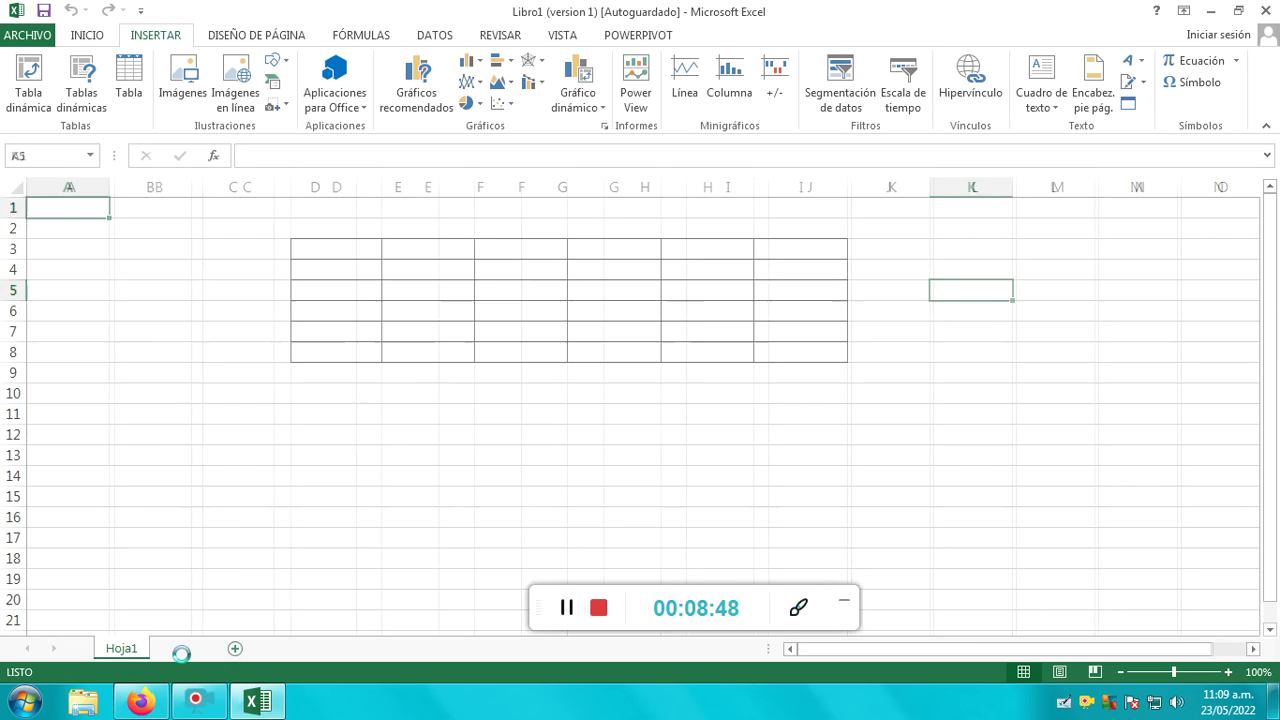
Add sheet Hoja4 and switch between the Hoja1, Hoja3 and Hoja4 tabs.
left_click(244, 648)
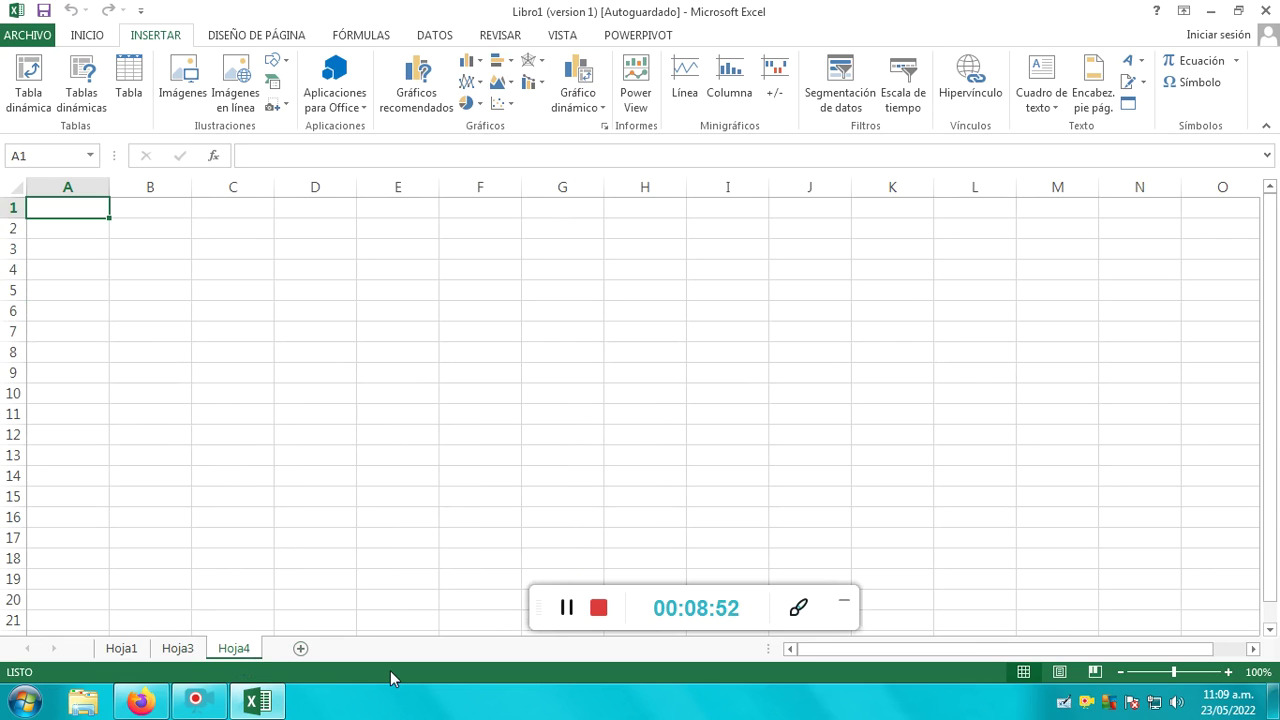
left_click(136, 440)
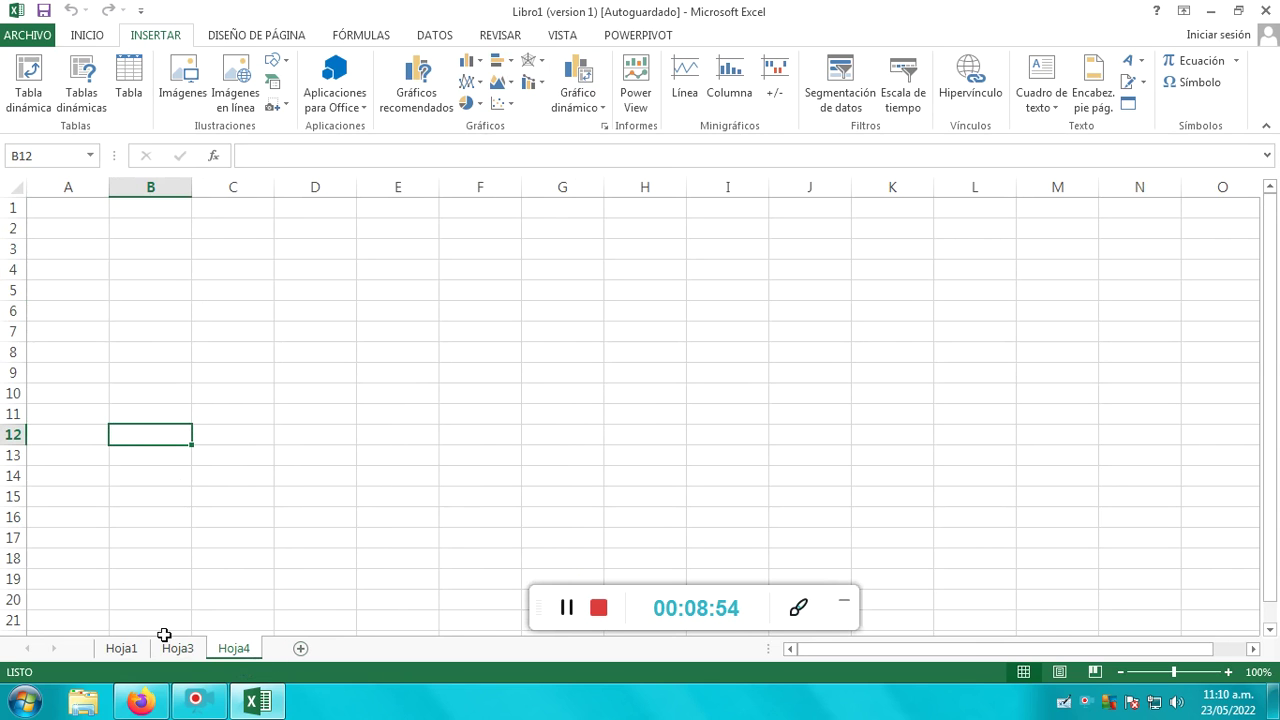
right_click(121, 650)
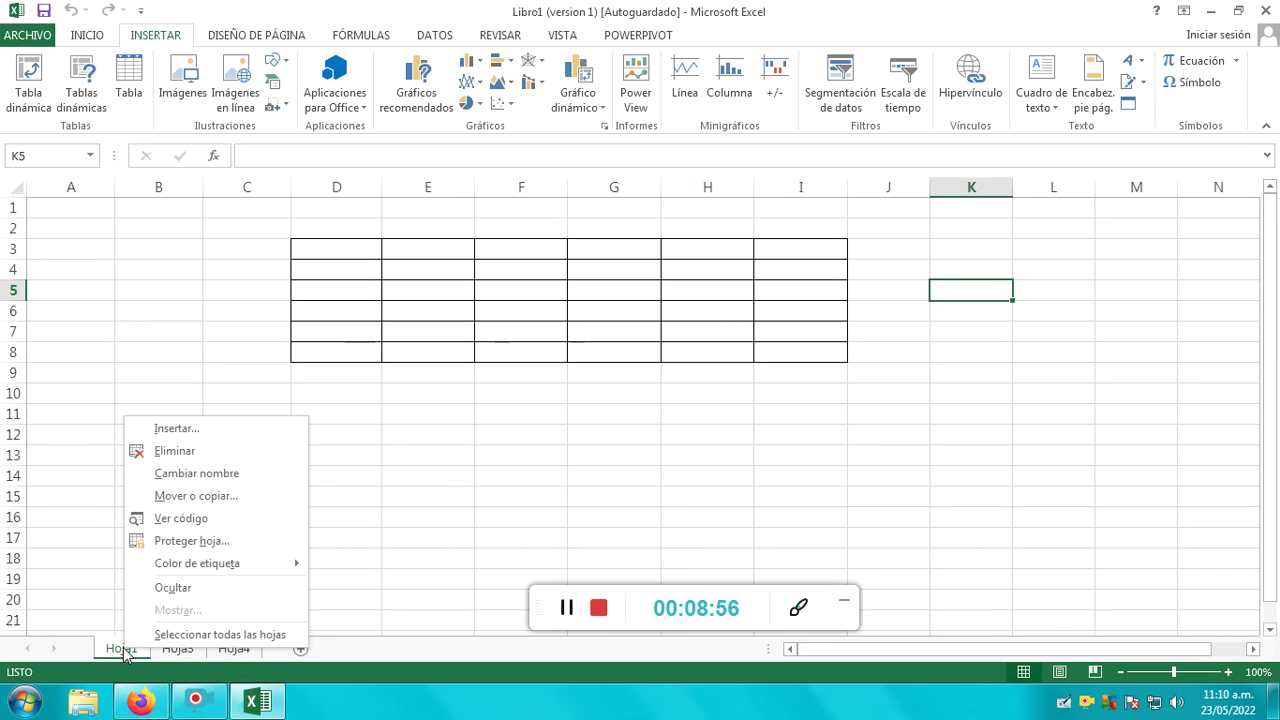
left_click(190, 652)
left_click(177, 650)
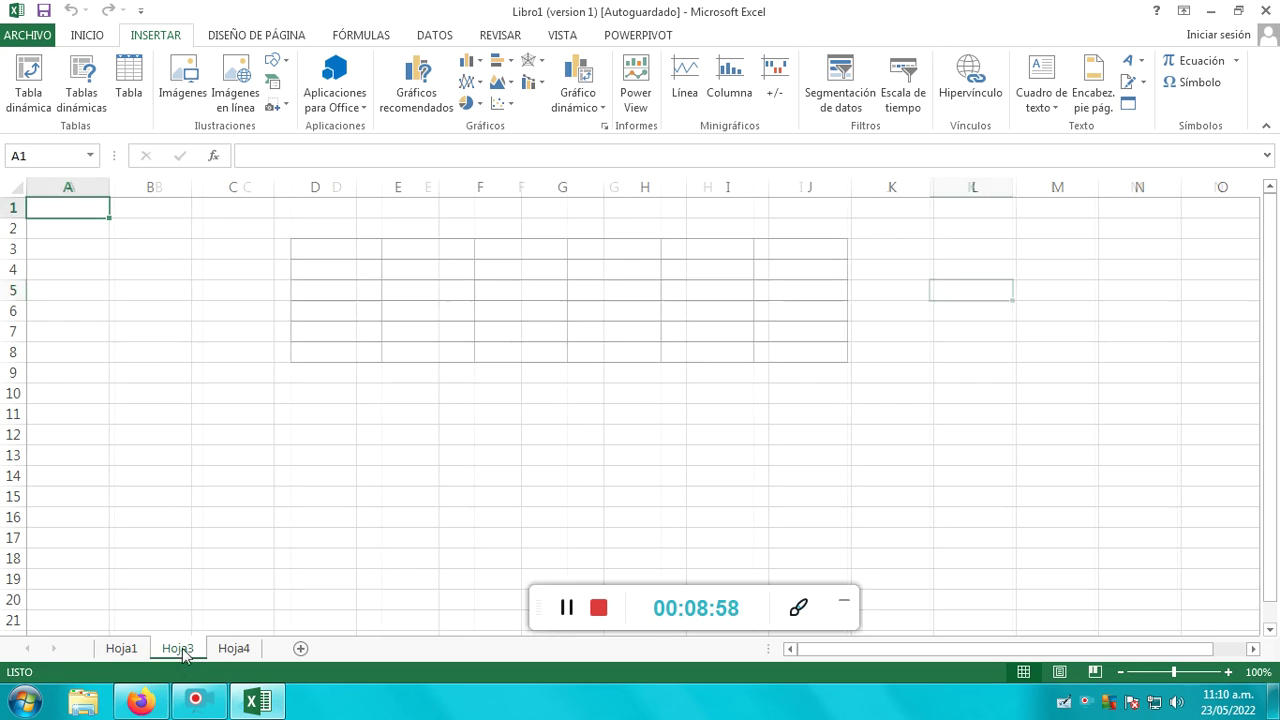
left_click(233, 650)
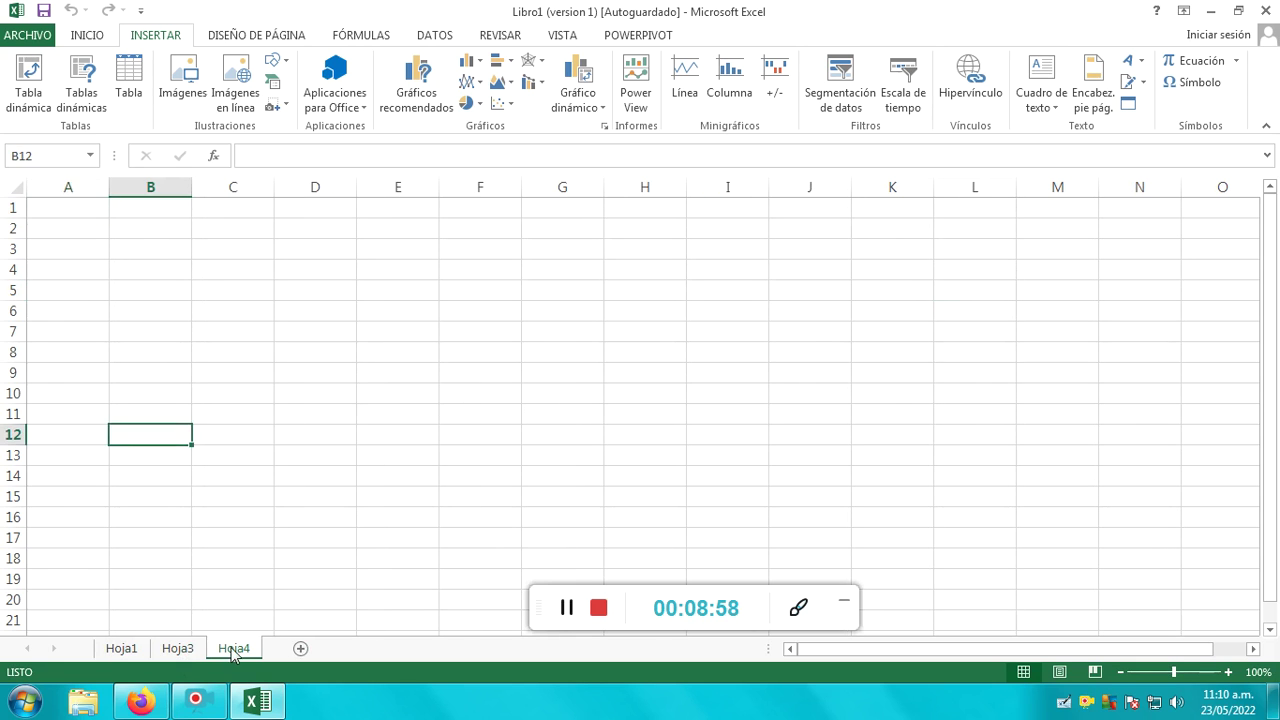
Return to Hoja1 and select cell D3 at the grid's top.
left_click(390, 350)
left_click(277, 264)
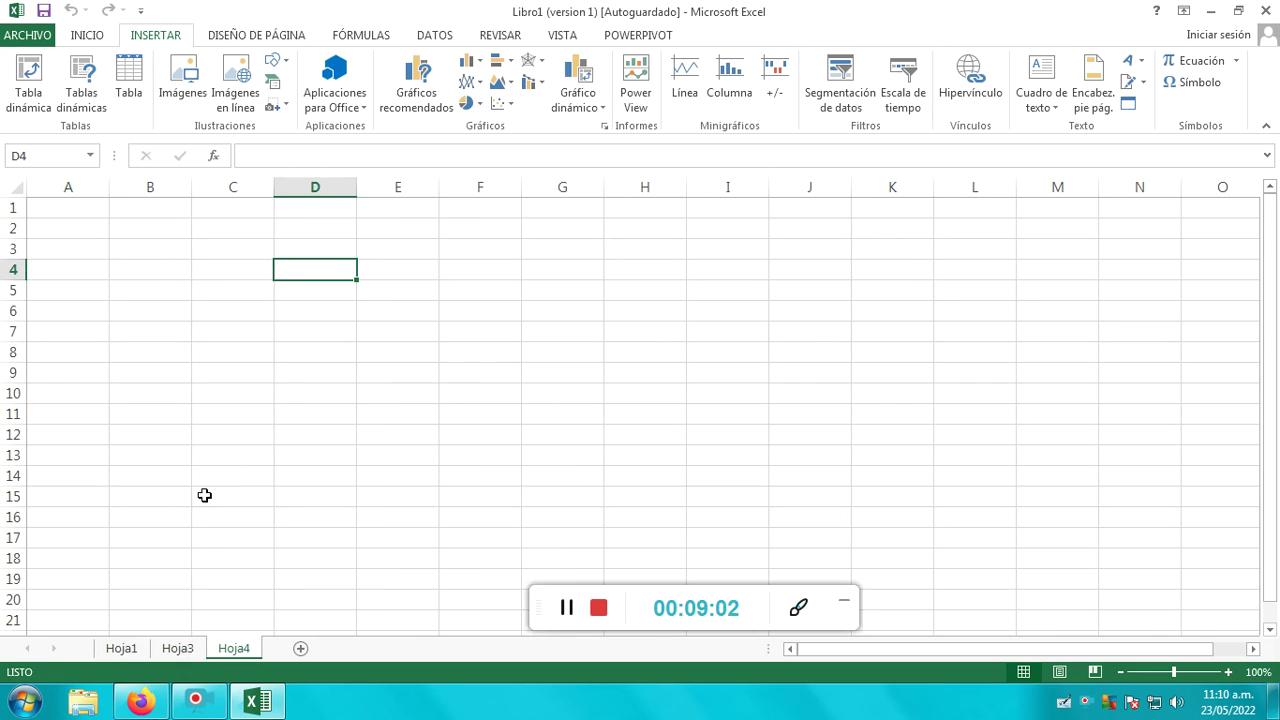
left_click(121, 648)
left_click(320, 247)
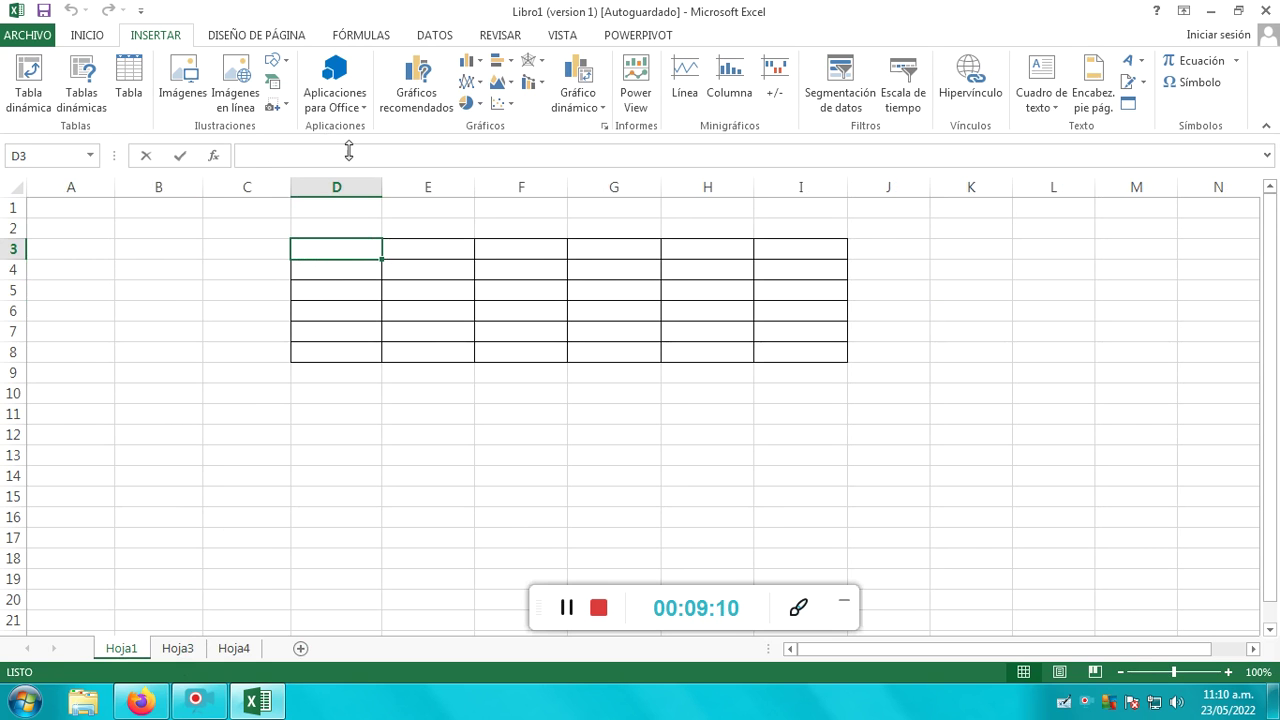
Enter the first person's full name in D3 and widen column D to fit.
type("AL")
type("J")
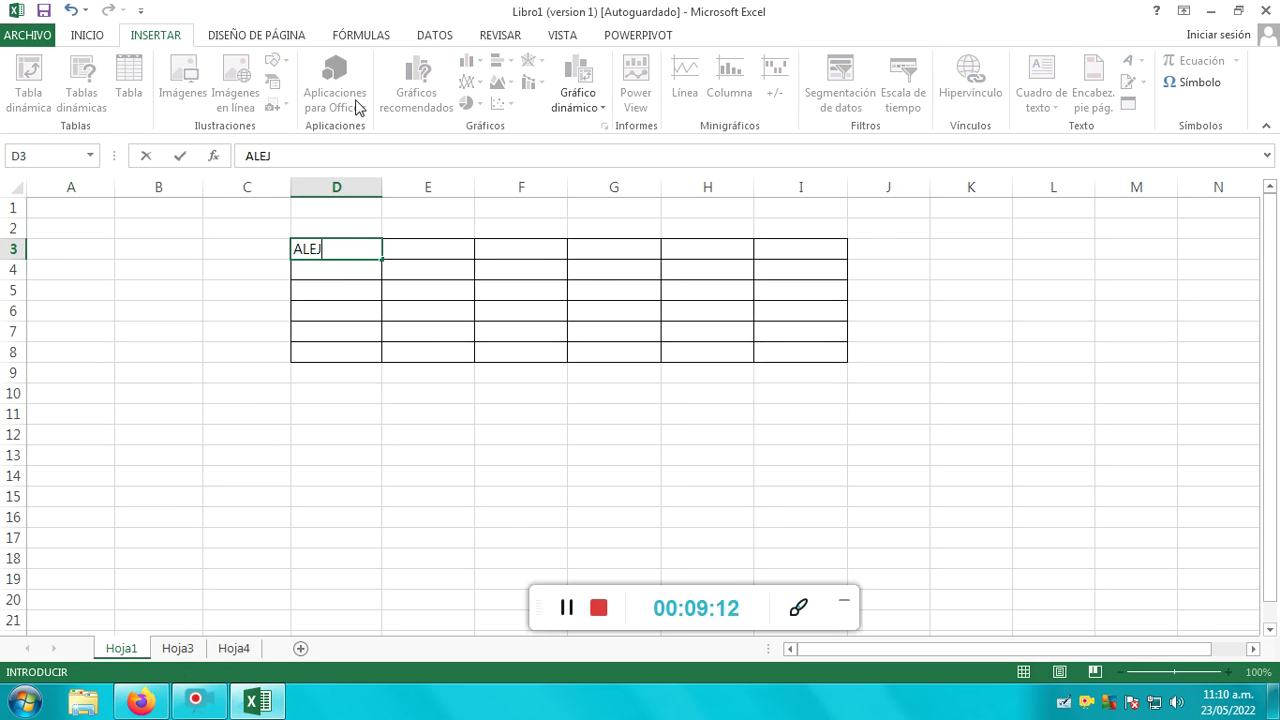
type("ND")
type("PO")
key("BackSpace")
key("BackSpace")
type("O")
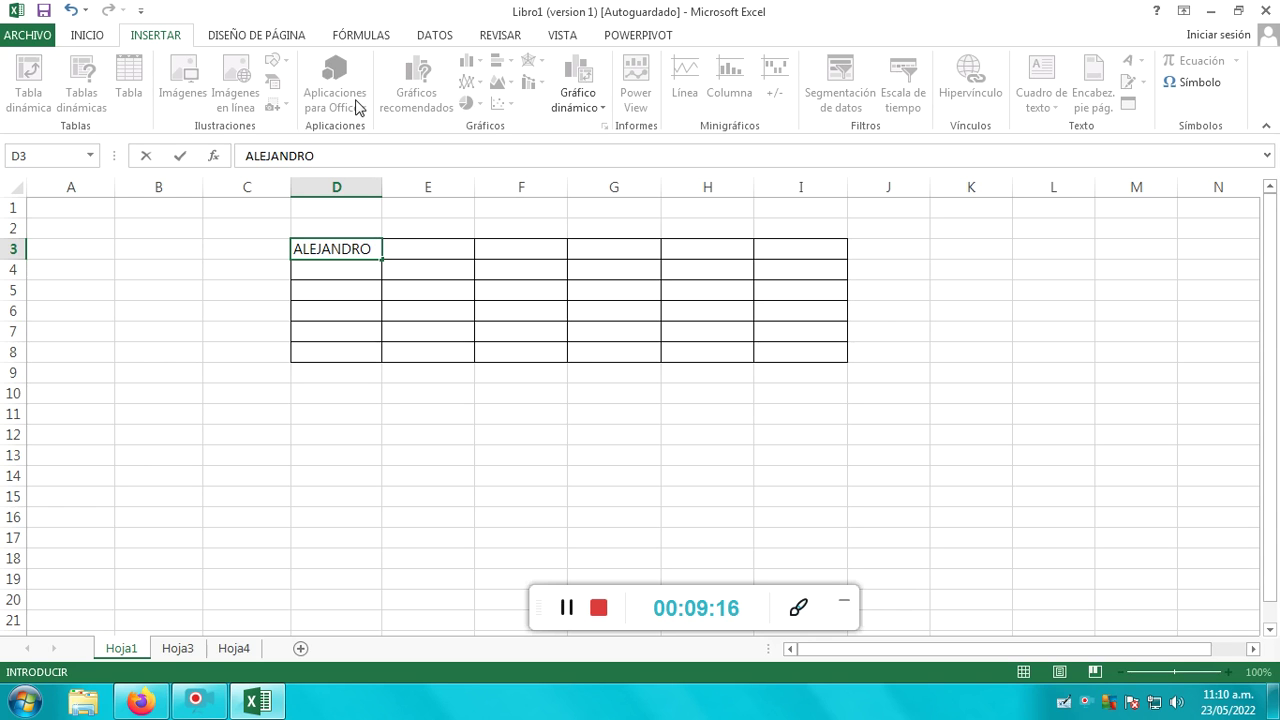
type(" MALDONADO")
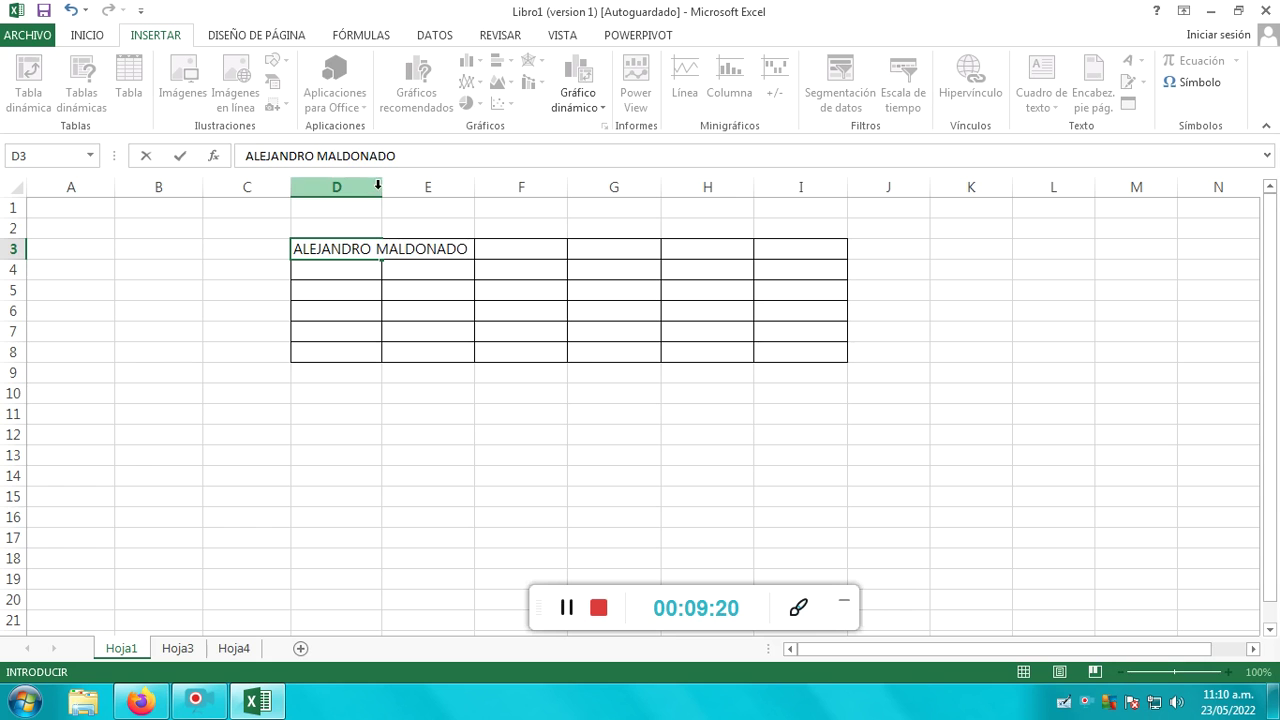
left_click(381, 199)
left_click_drag(381, 187, 475, 199)
Enter the second and third people's full names in D4 and D5.
left_click(393, 274)
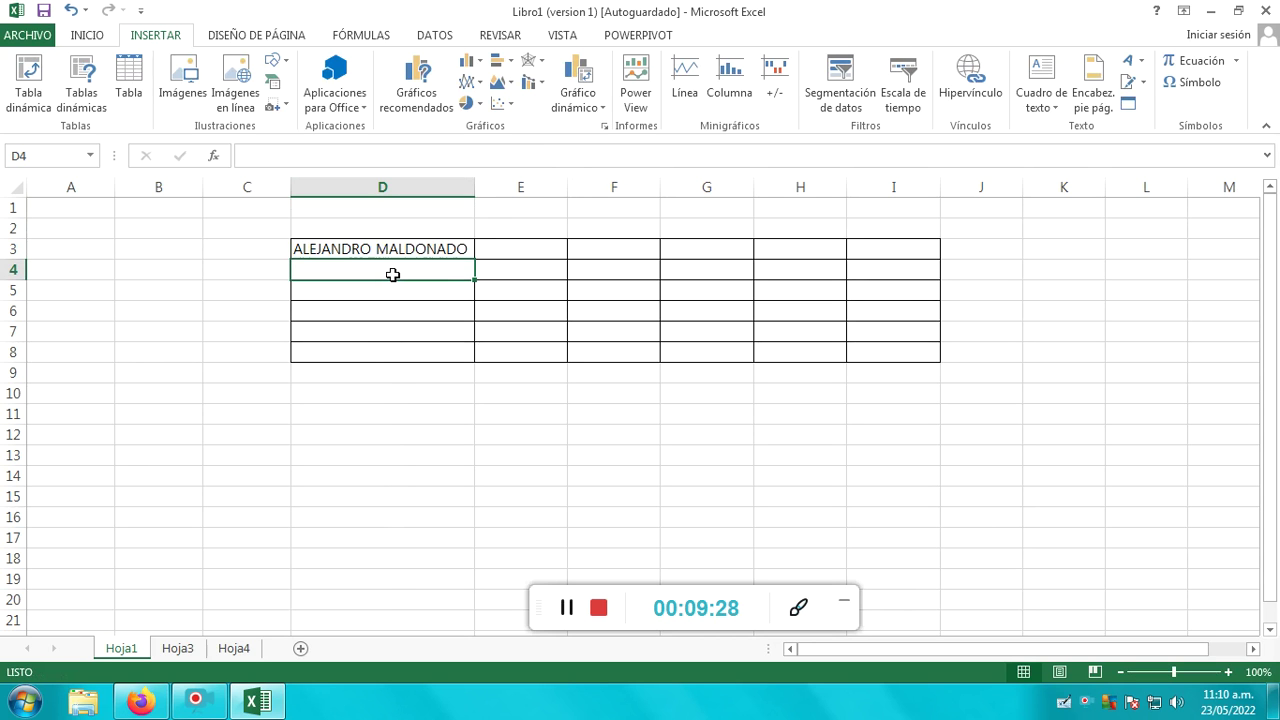
type("LUIS")
left_click(395, 274)
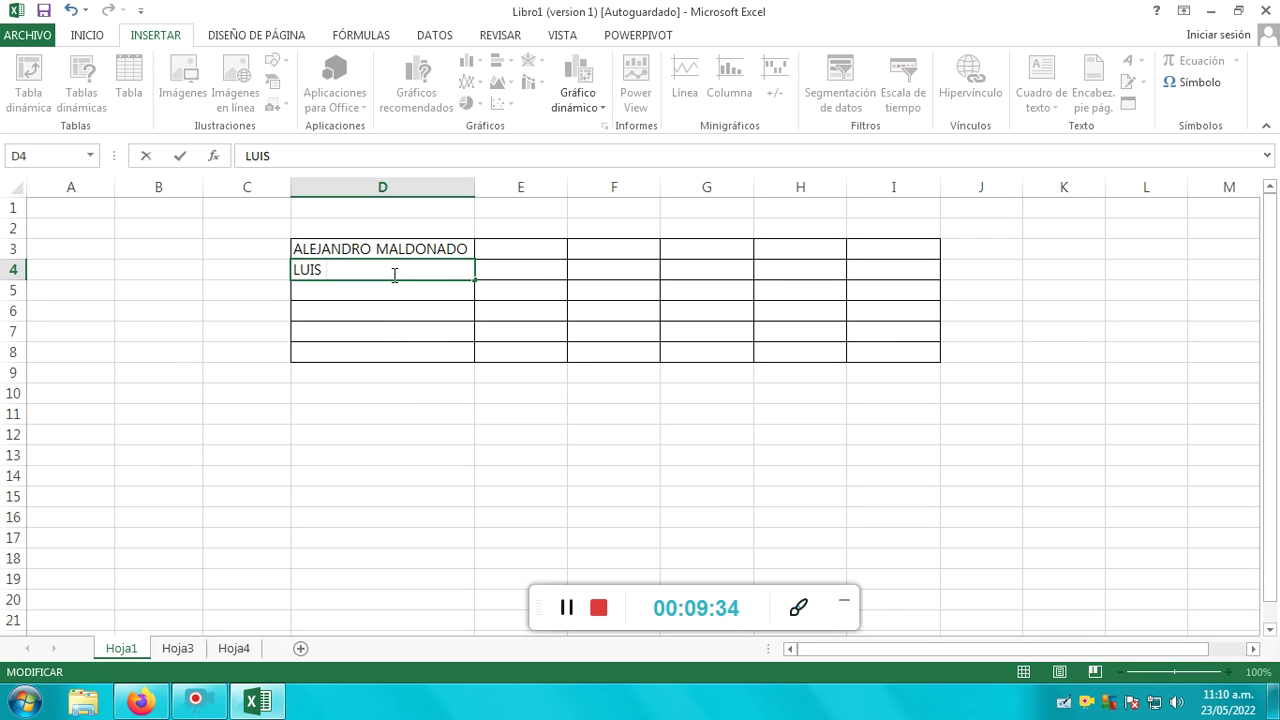
type("HERNANDEZ")
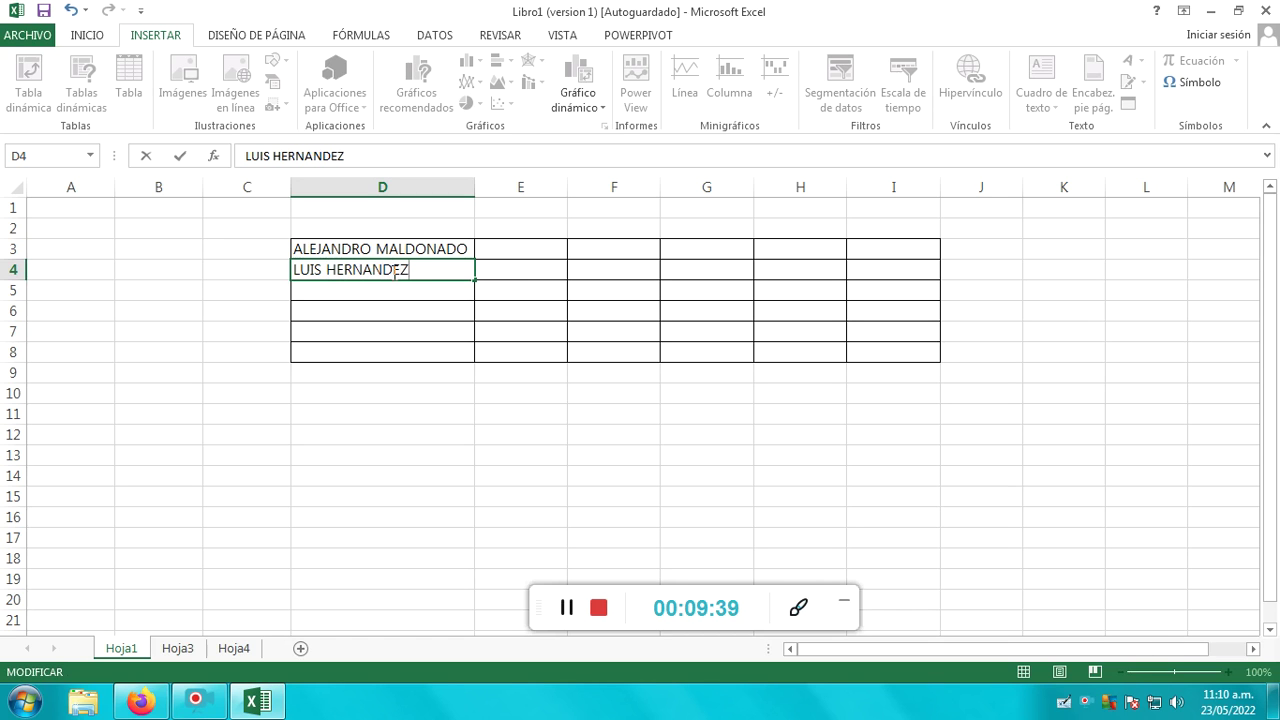
left_click(397, 295)
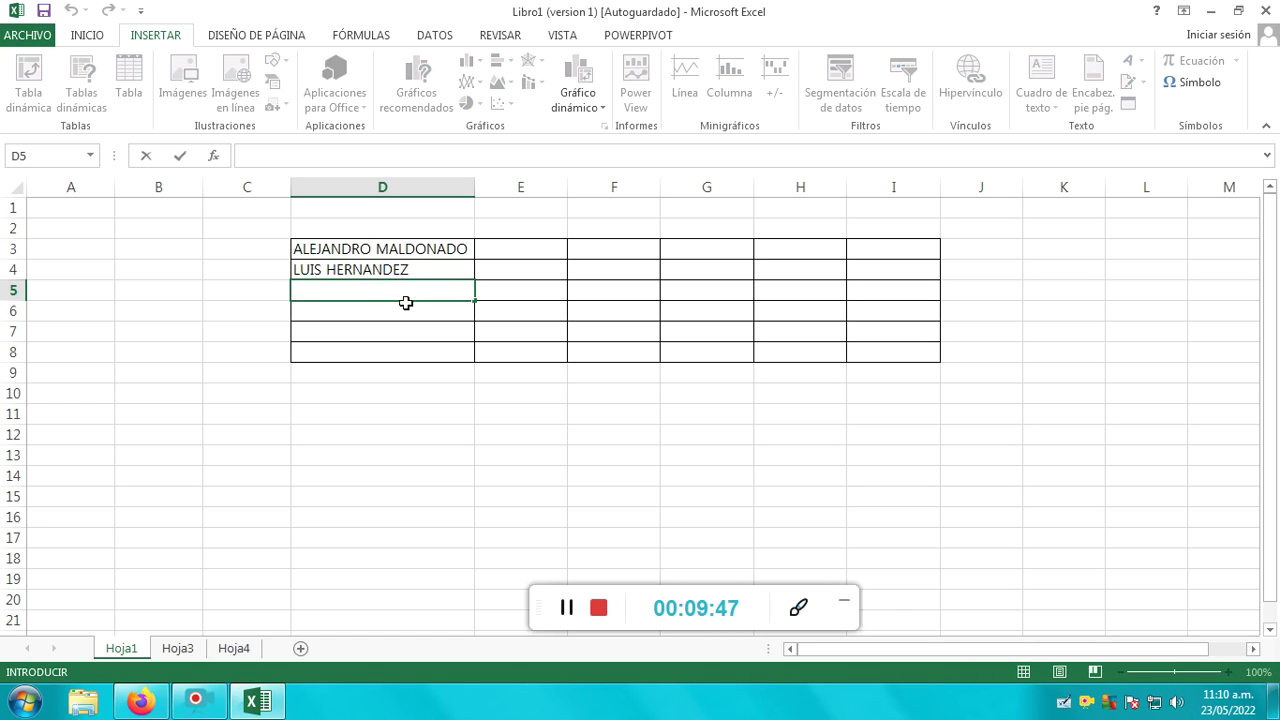
type("ARMANDO JIM")
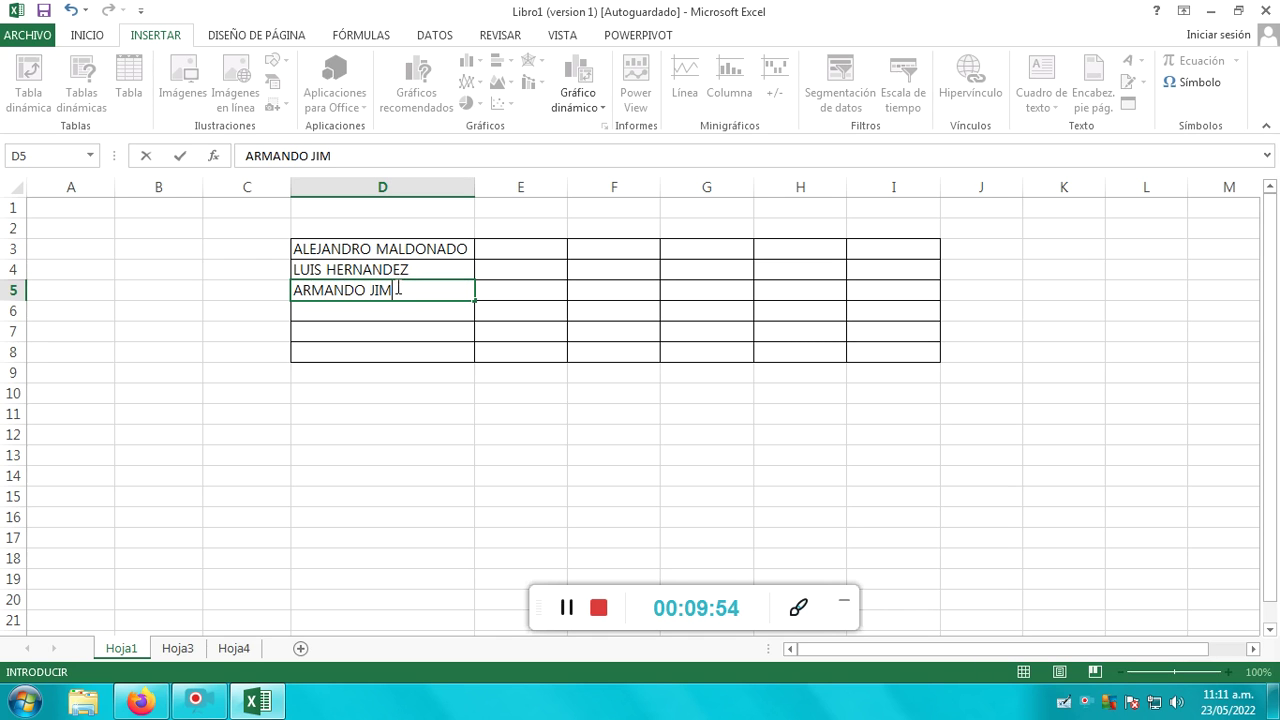
type("ENEZ")
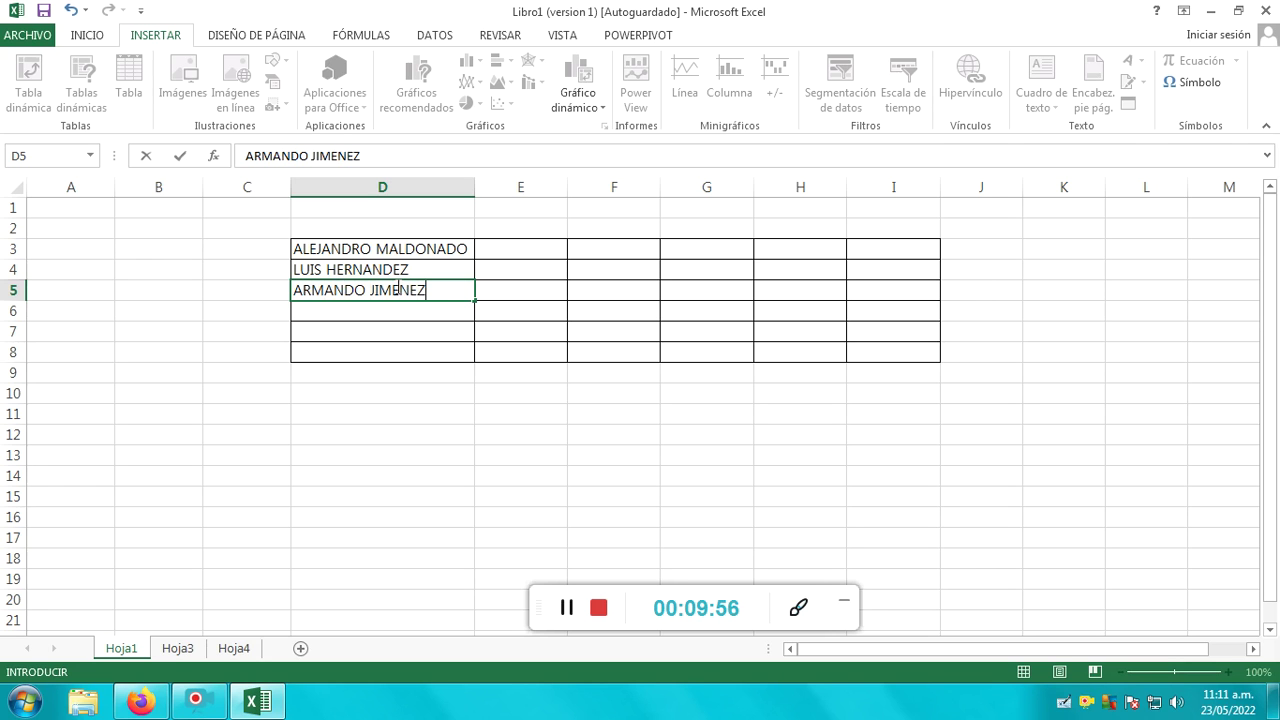
left_click(510, 263)
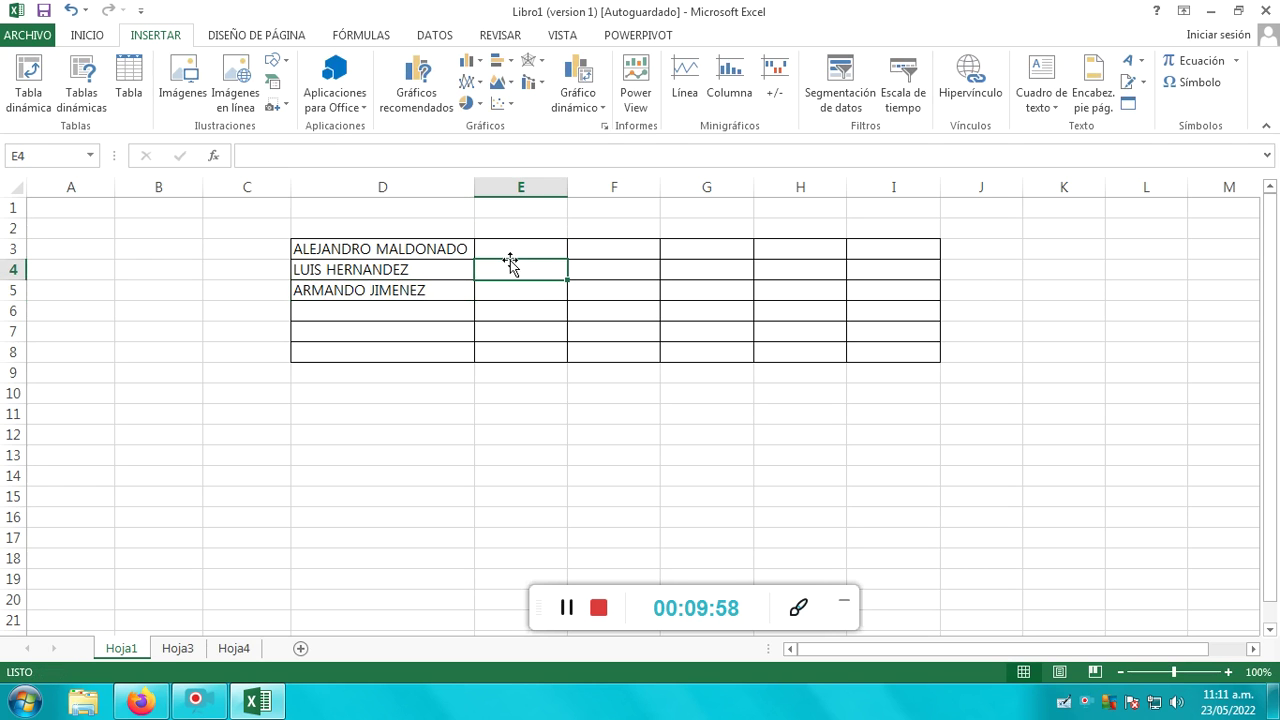
Browse Diseño de página and Insertar, opening and cancelling the existing connections list twice.
left_click(240, 38)
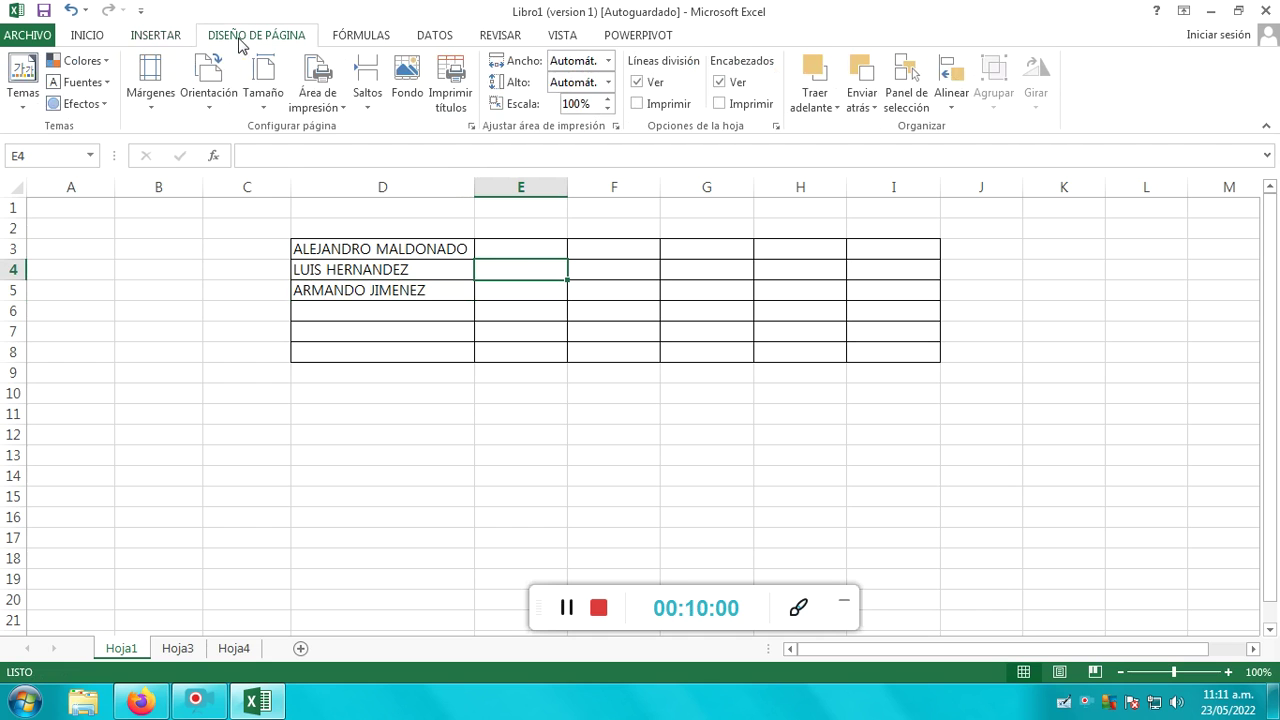
left_click(170, 35)
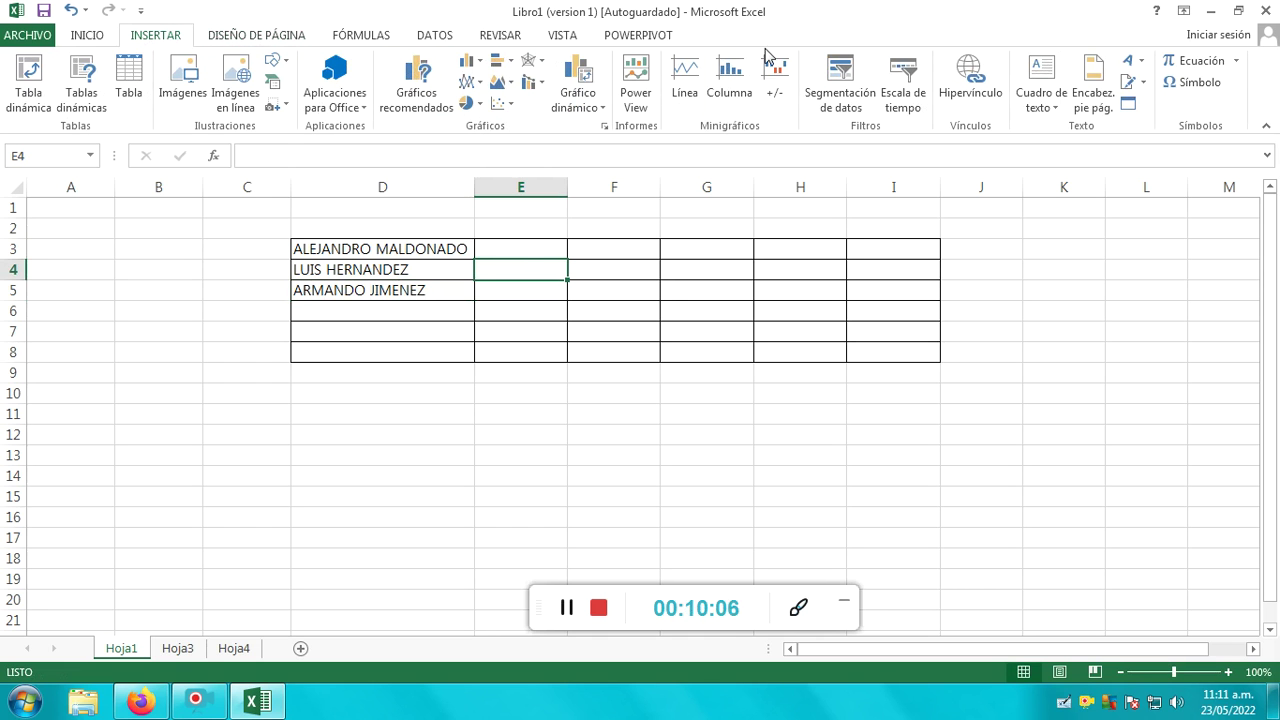
left_click(906, 112)
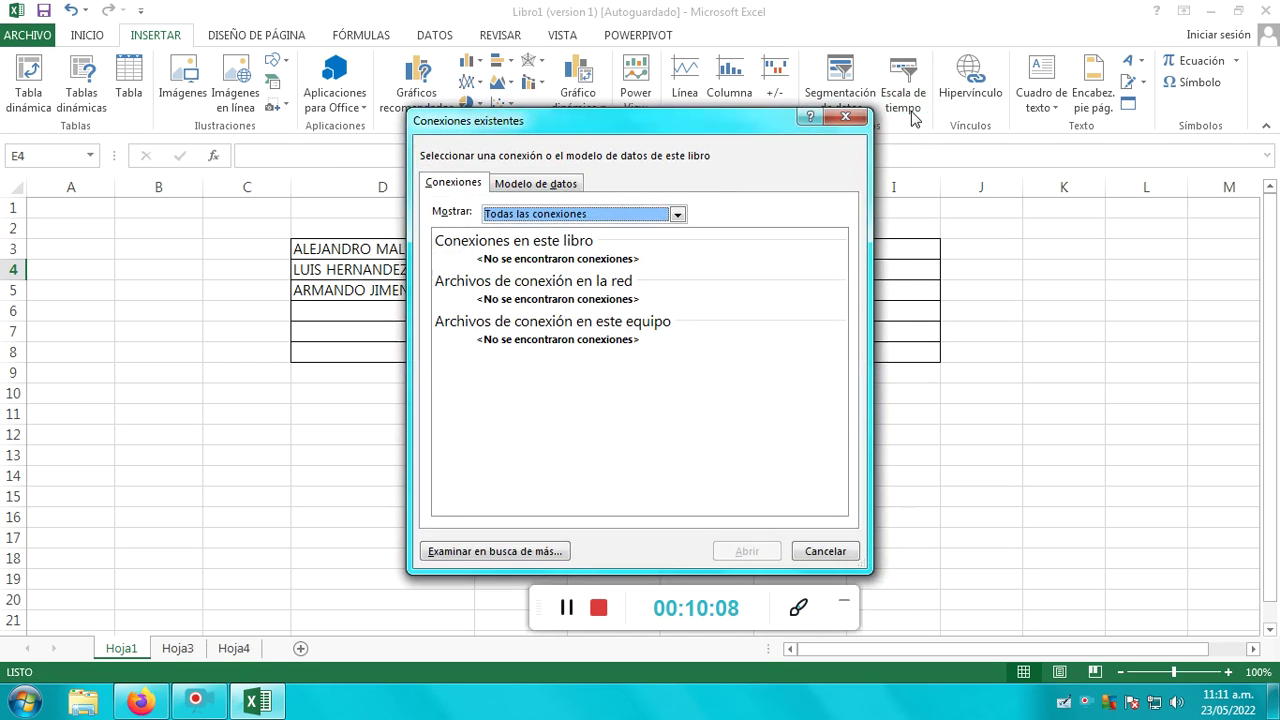
key("Escape")
left_click(855, 115)
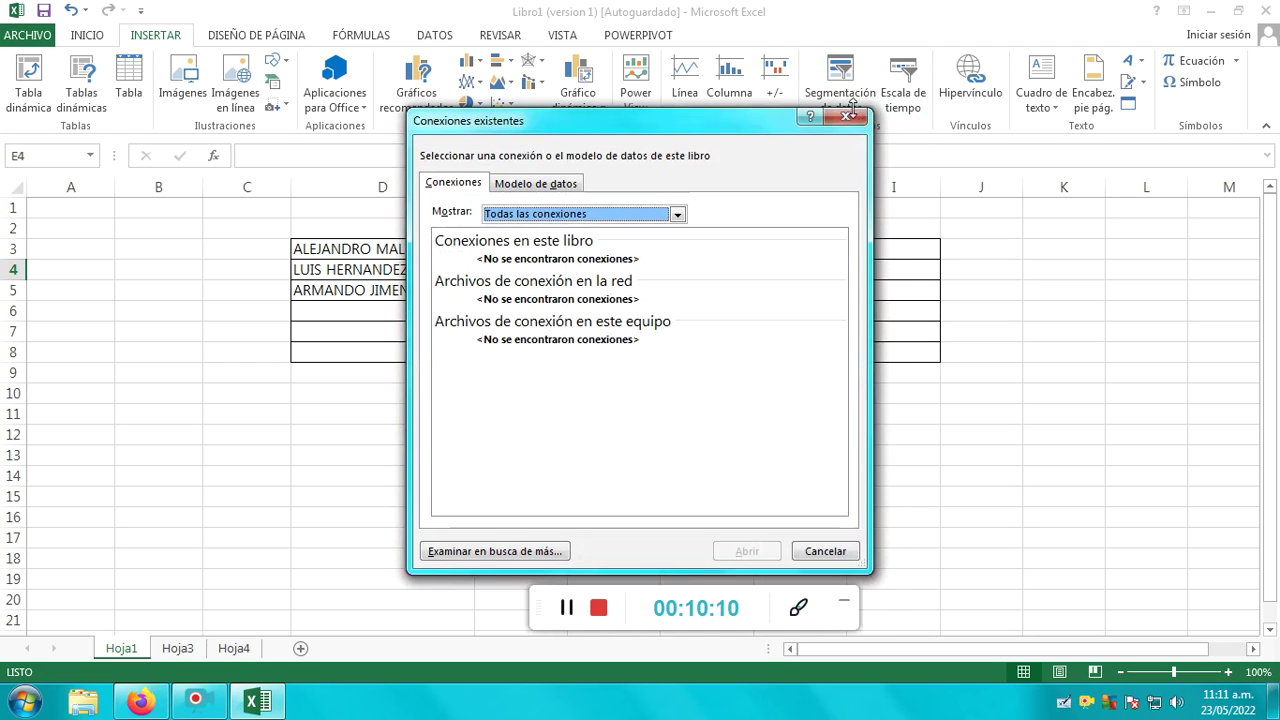
key("Escape")
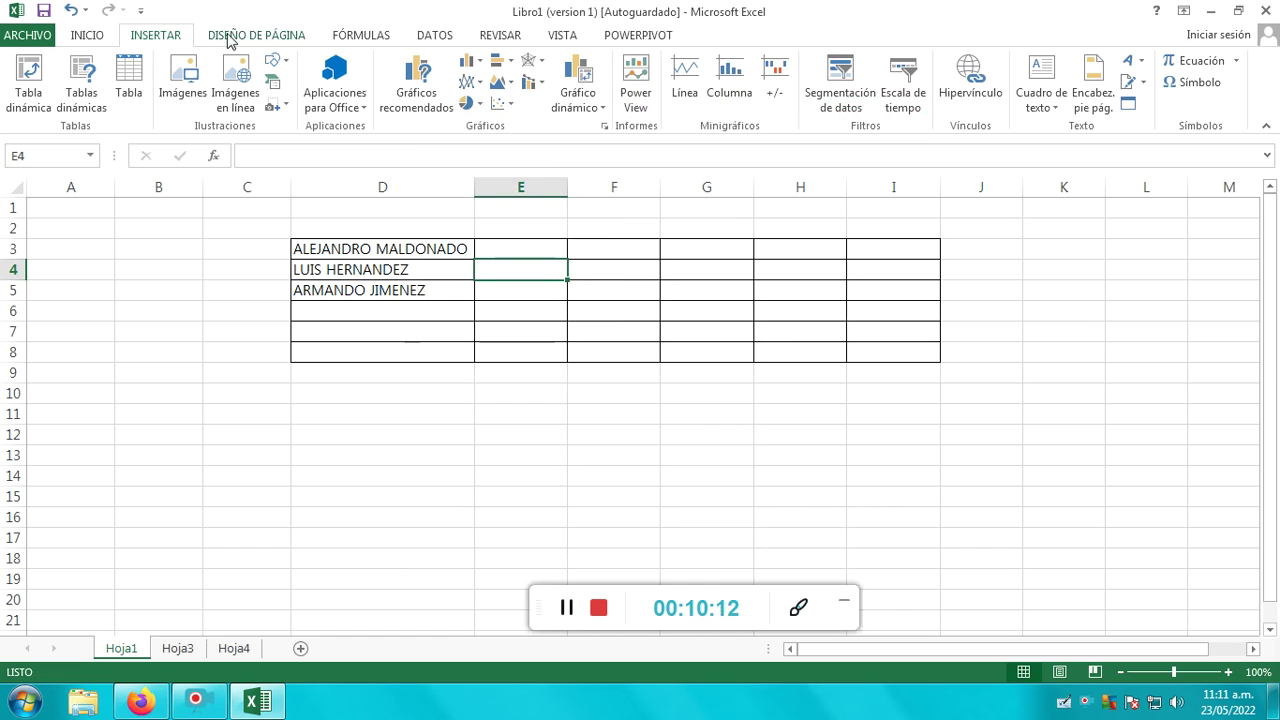
left_click(214, 35)
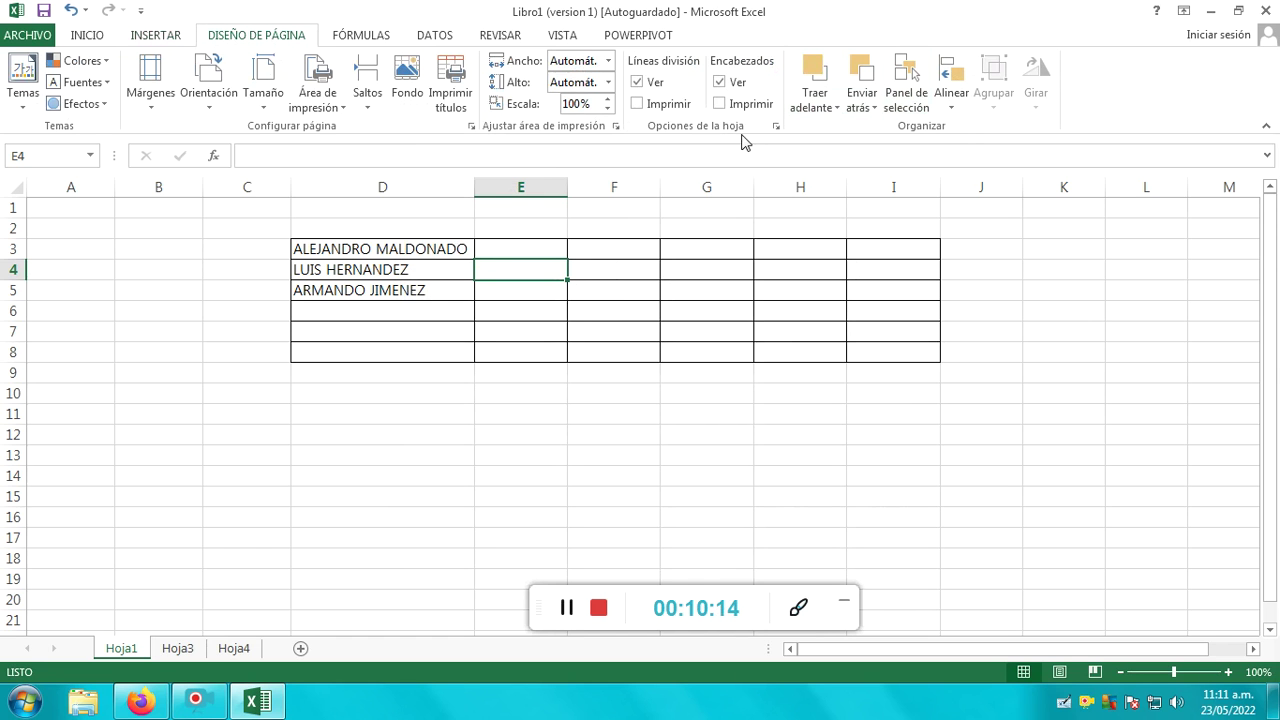
Browse Fórmulas and Datos, opening and closing the trace arrow and data validation menus.
left_click(358, 38)
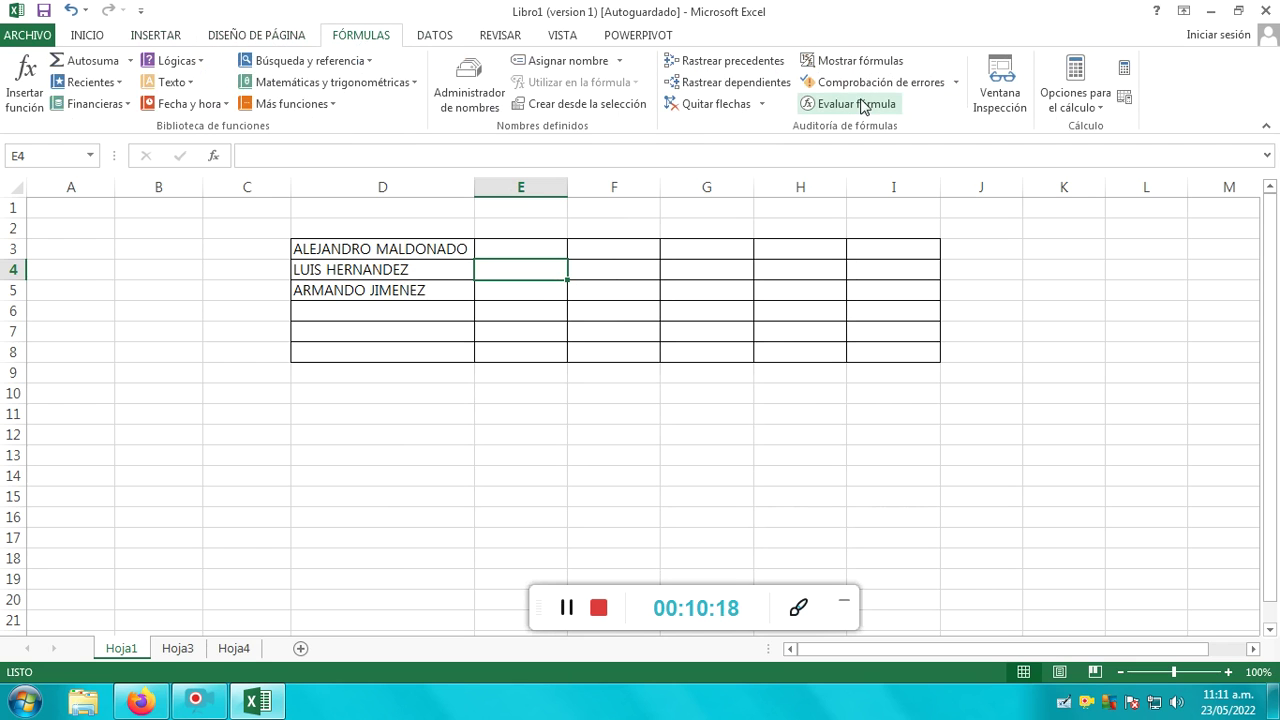
left_click(762, 104)
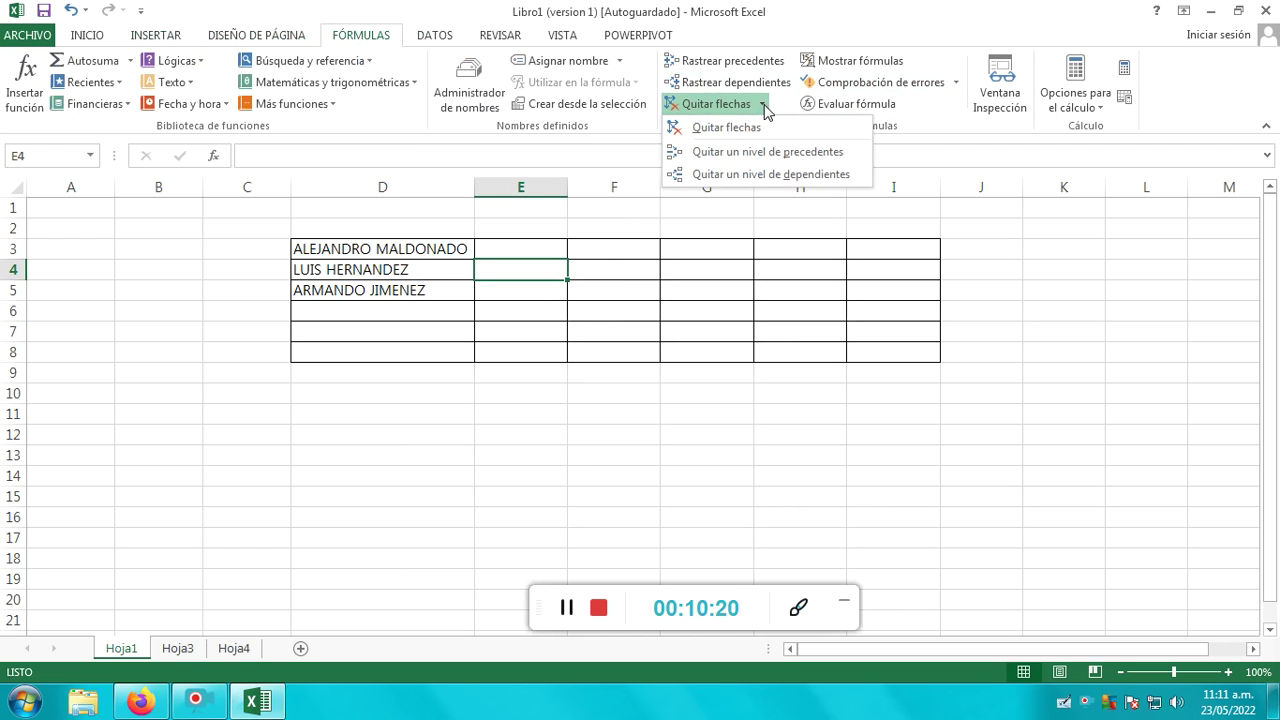
left_click(764, 105)
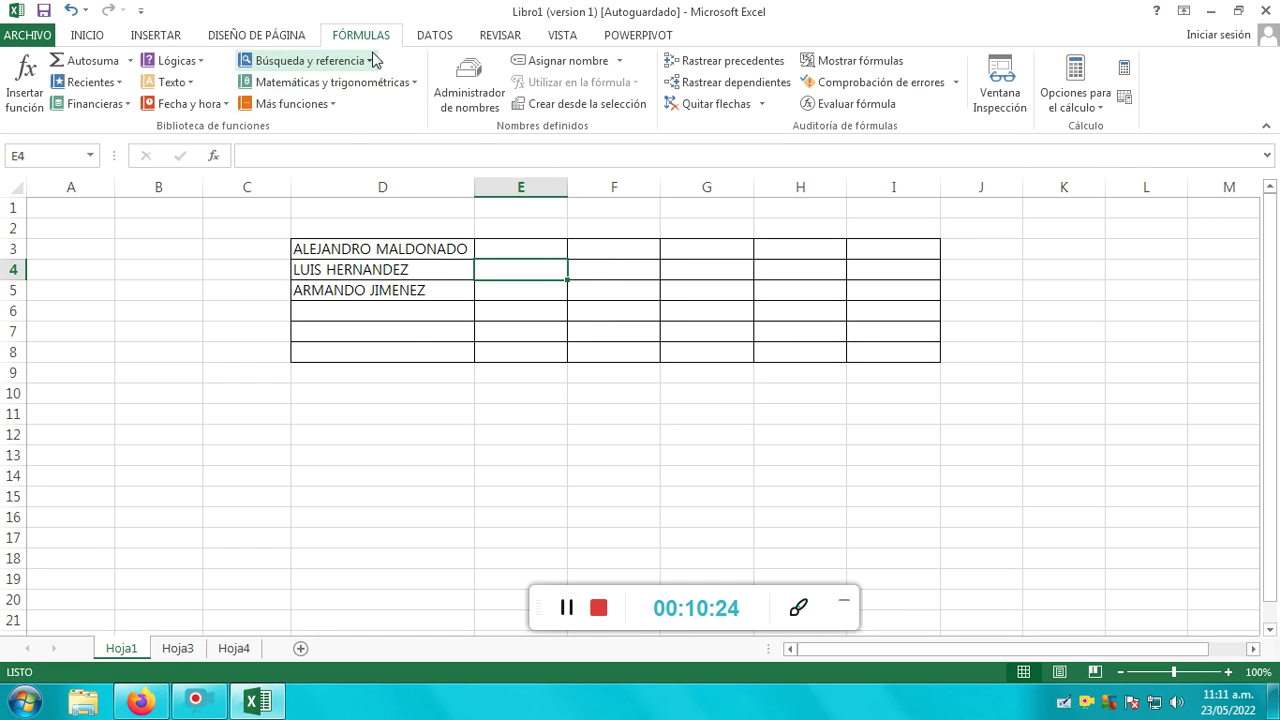
left_click(424, 40)
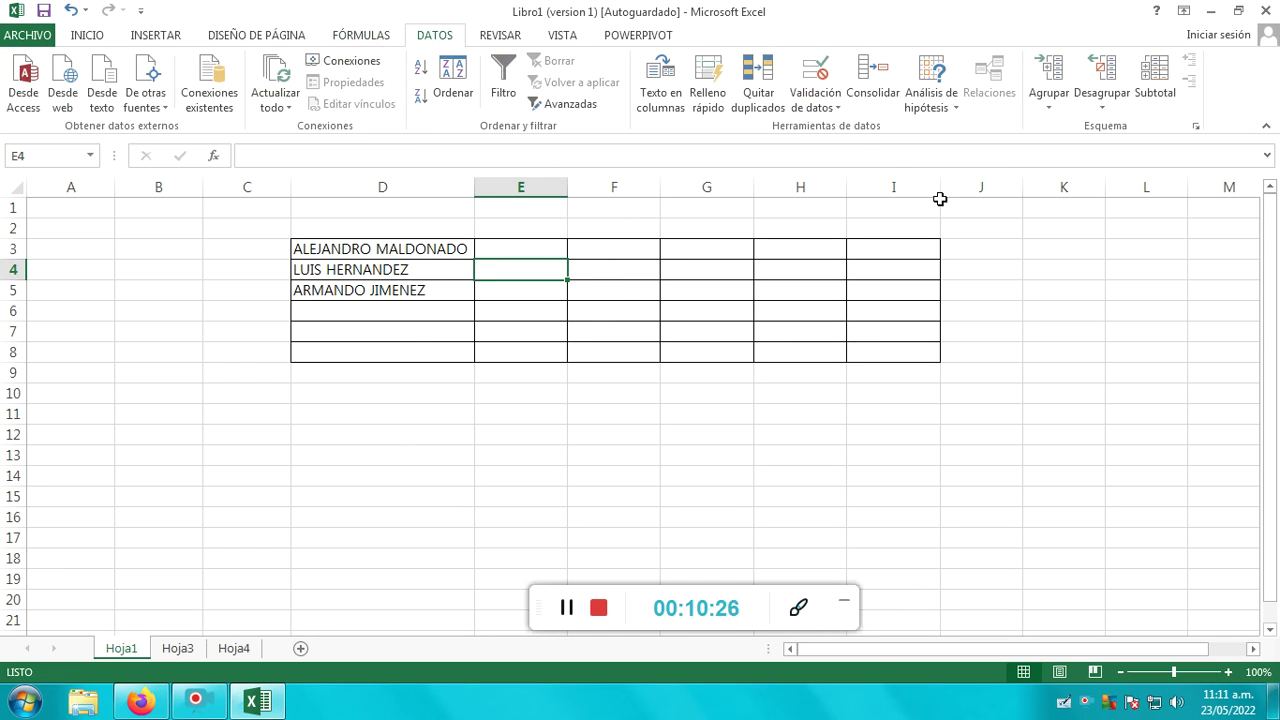
left_click(832, 106)
left_click(831, 107)
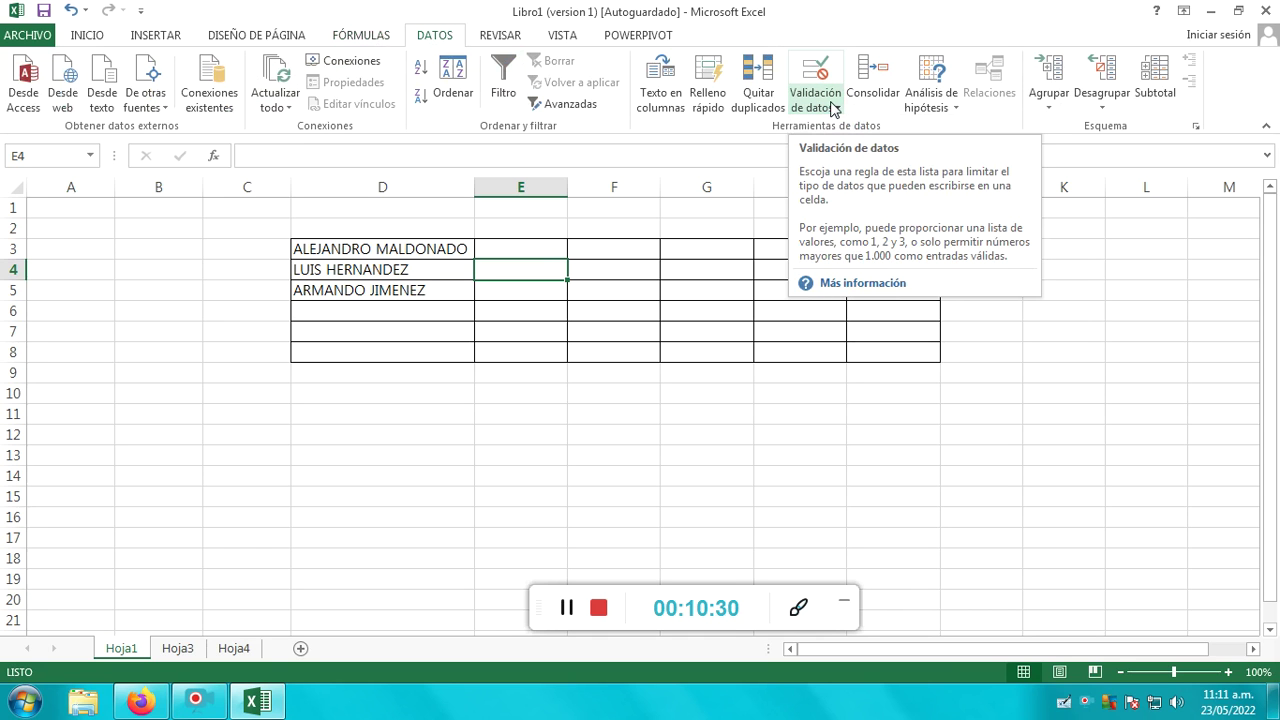
View the Revisar and Vista tabs, return to Inicio and select D5.
left_click(521, 40)
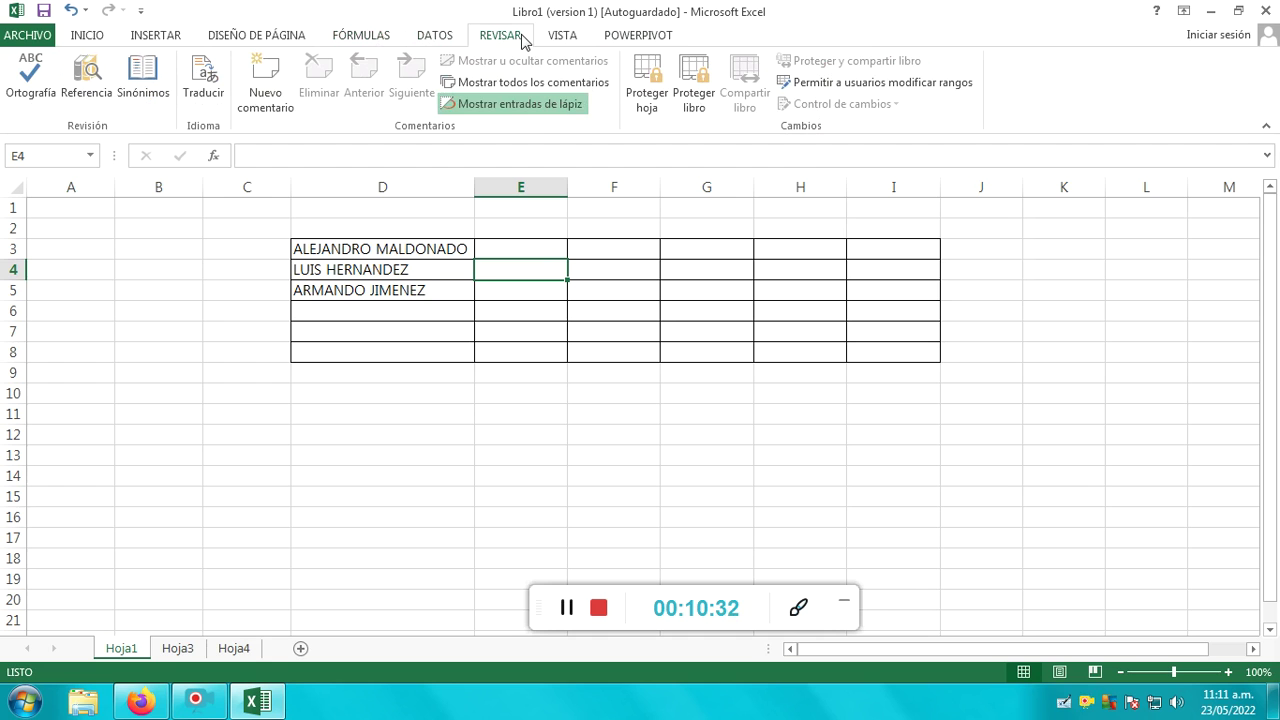
left_click(564, 40)
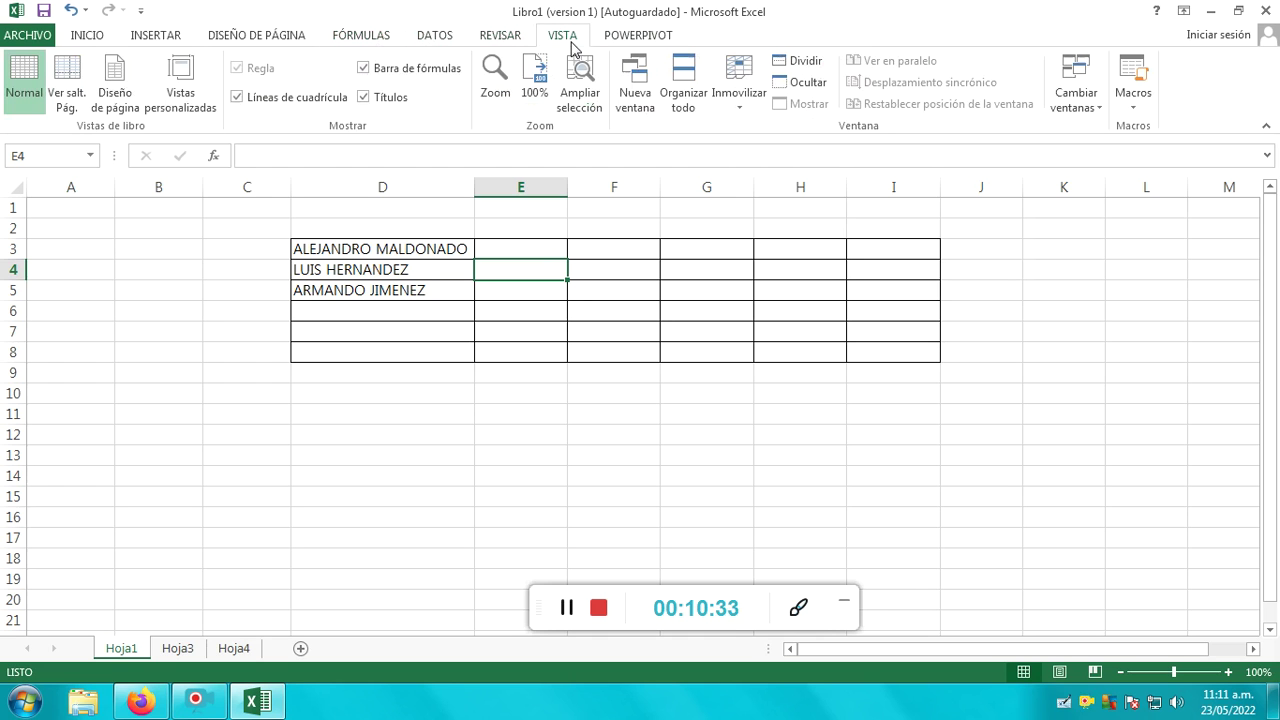
left_click(91, 37)
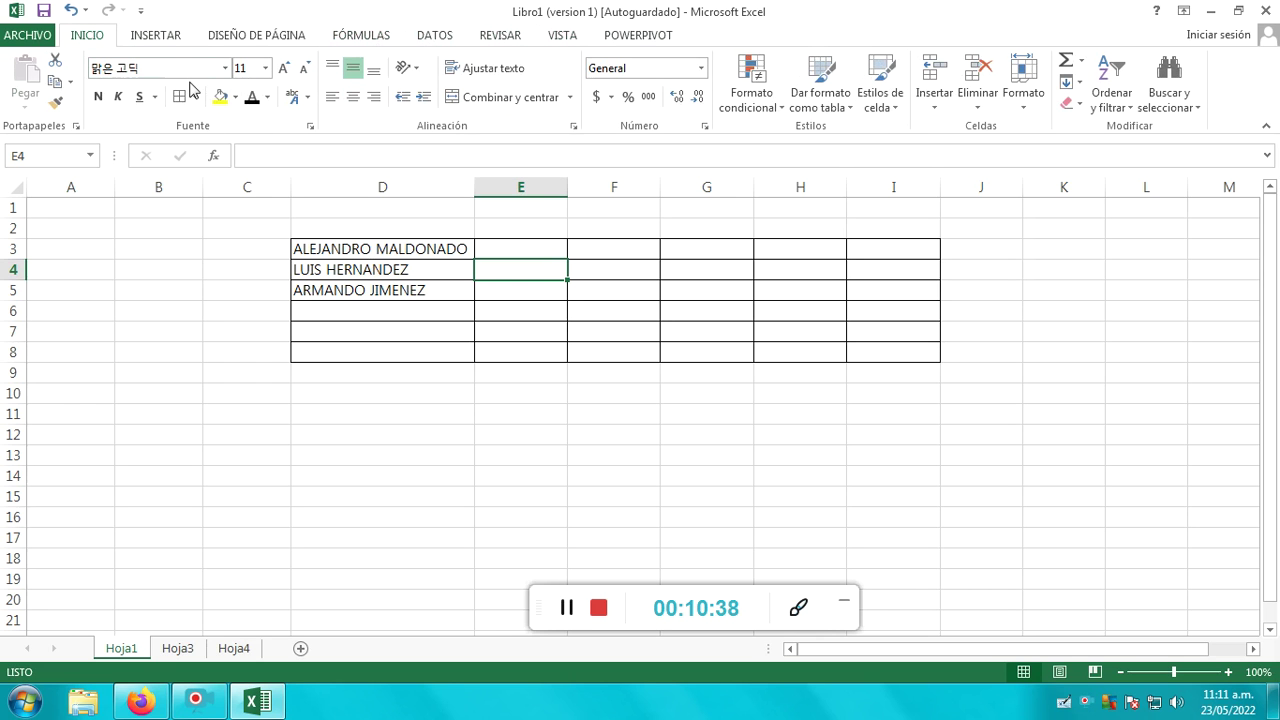
left_click(396, 292)
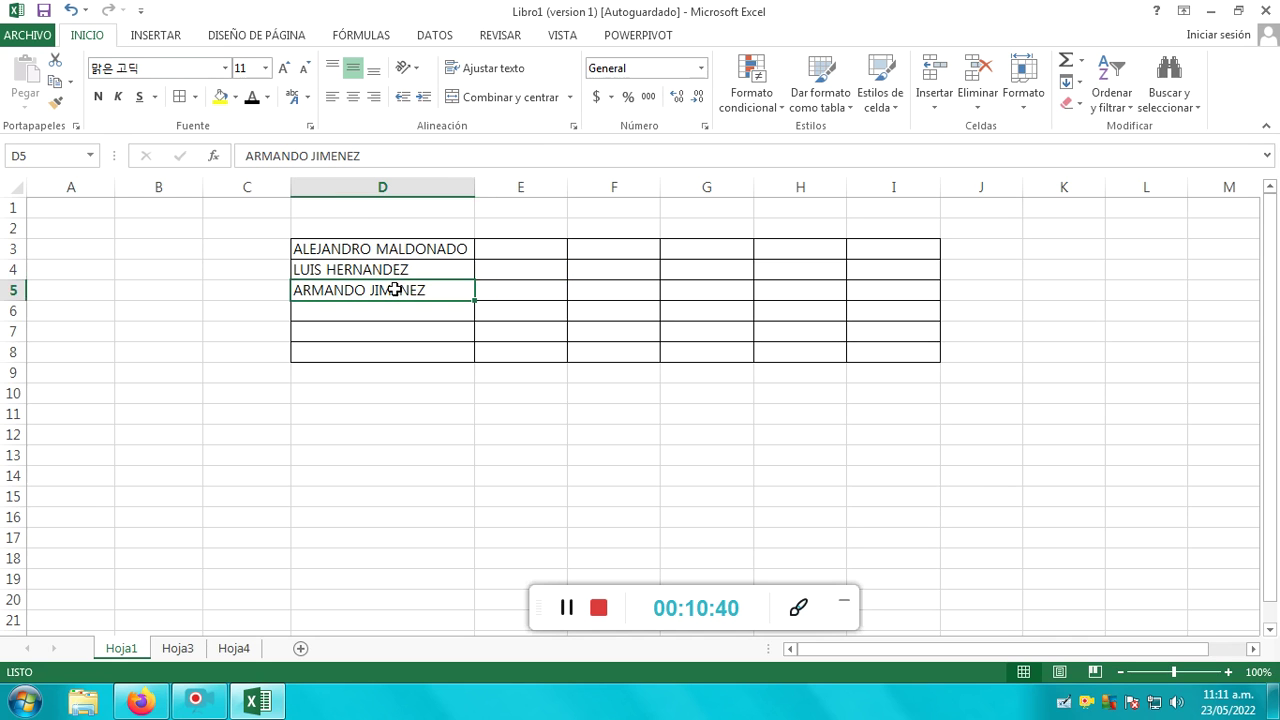
Frame D3:I8 with a thick outer box border (Borde de cuadro grueso).
left_click_drag(303, 246, 900, 349)
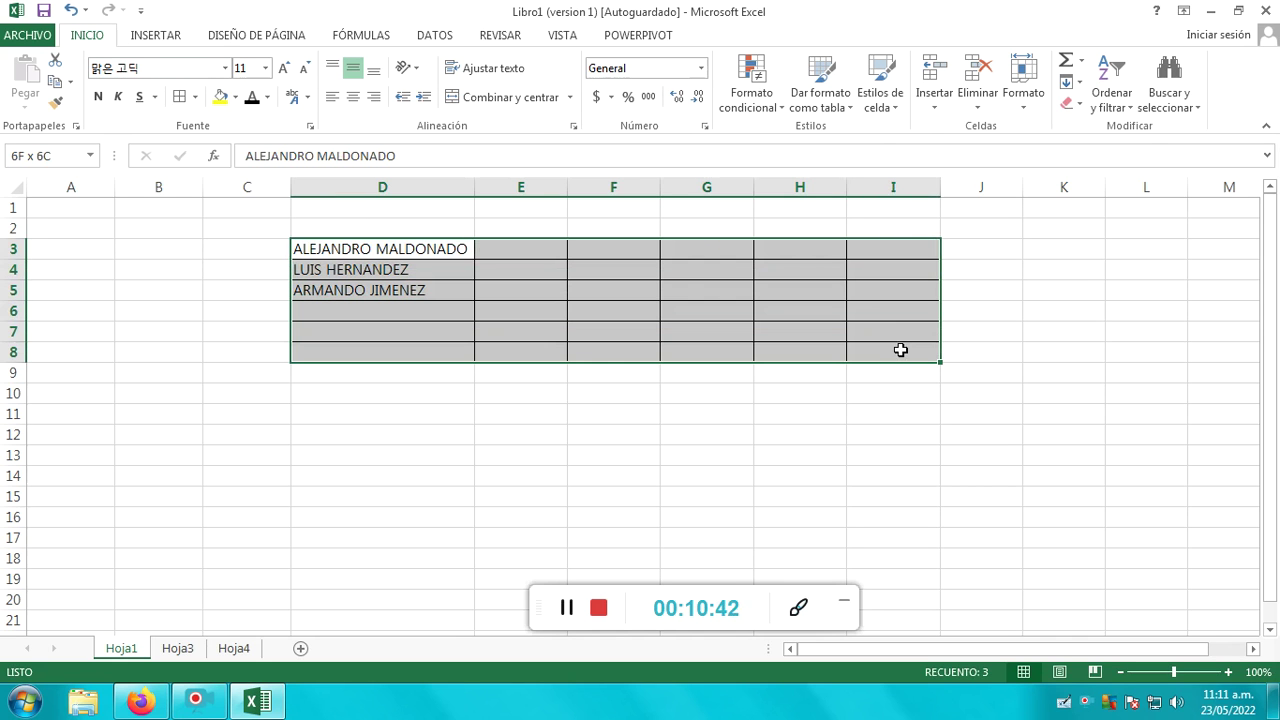
left_click(195, 97)
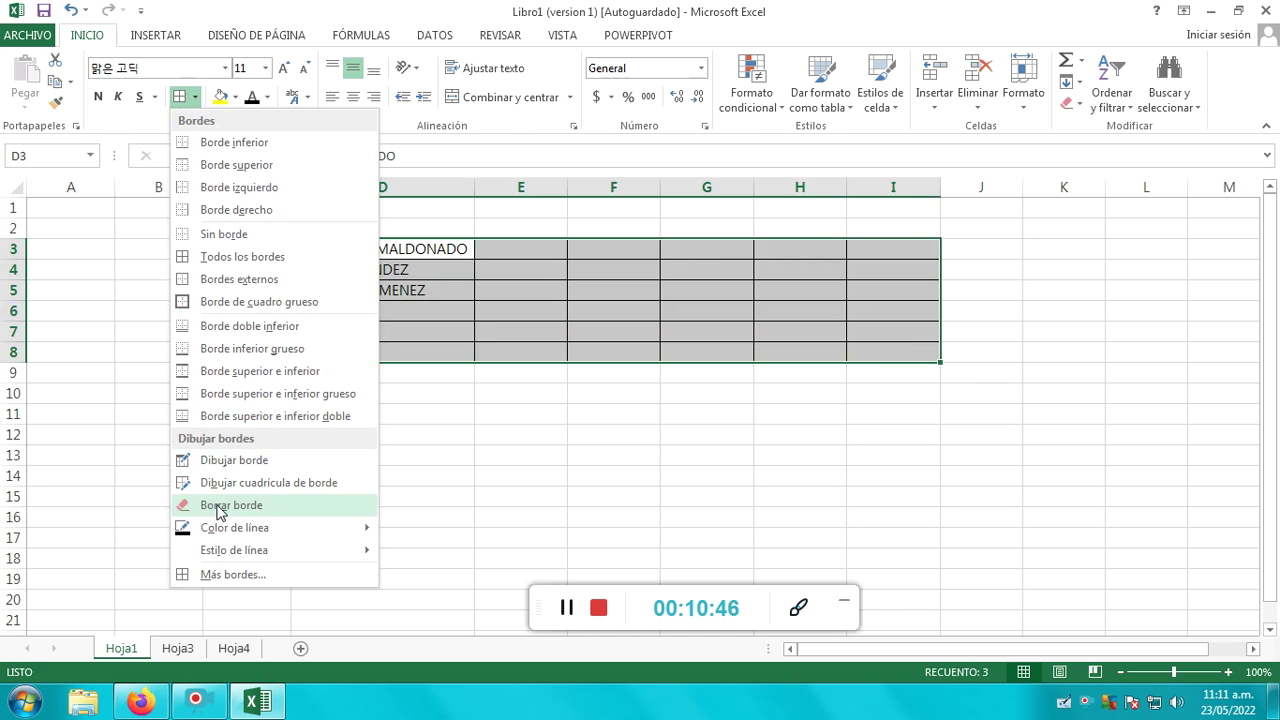
left_click(244, 302)
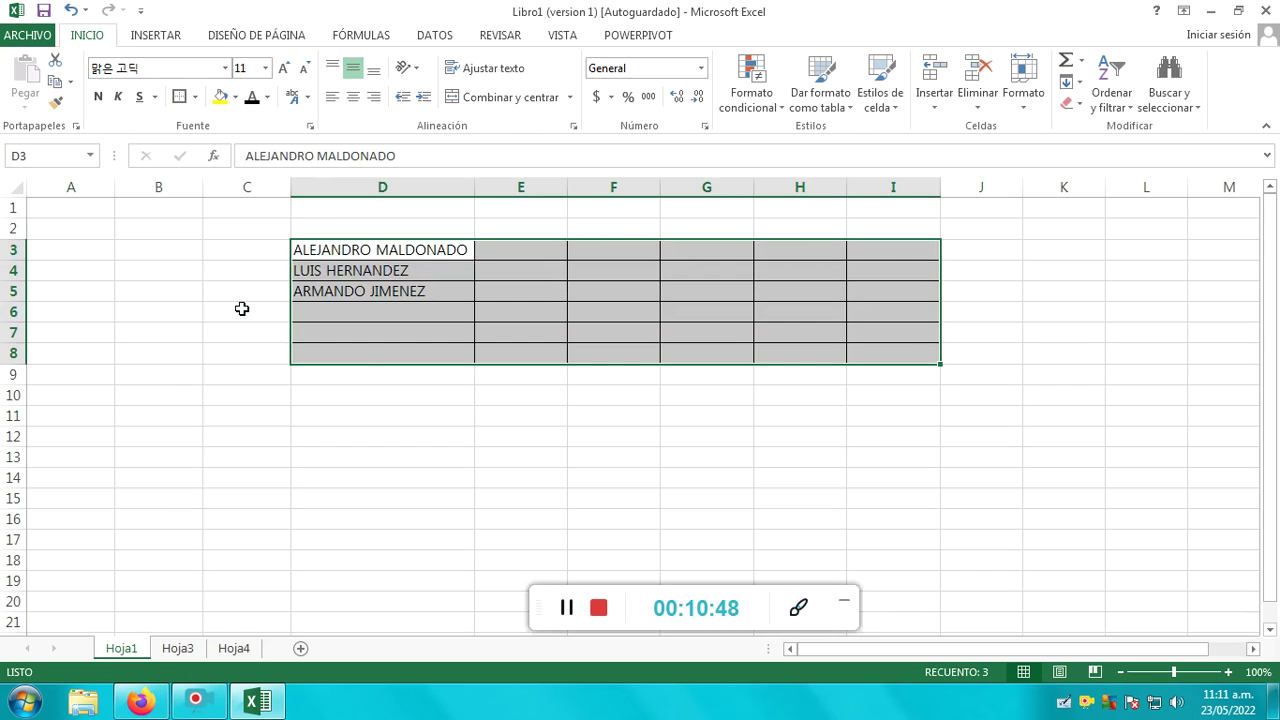
left_click(462, 359)
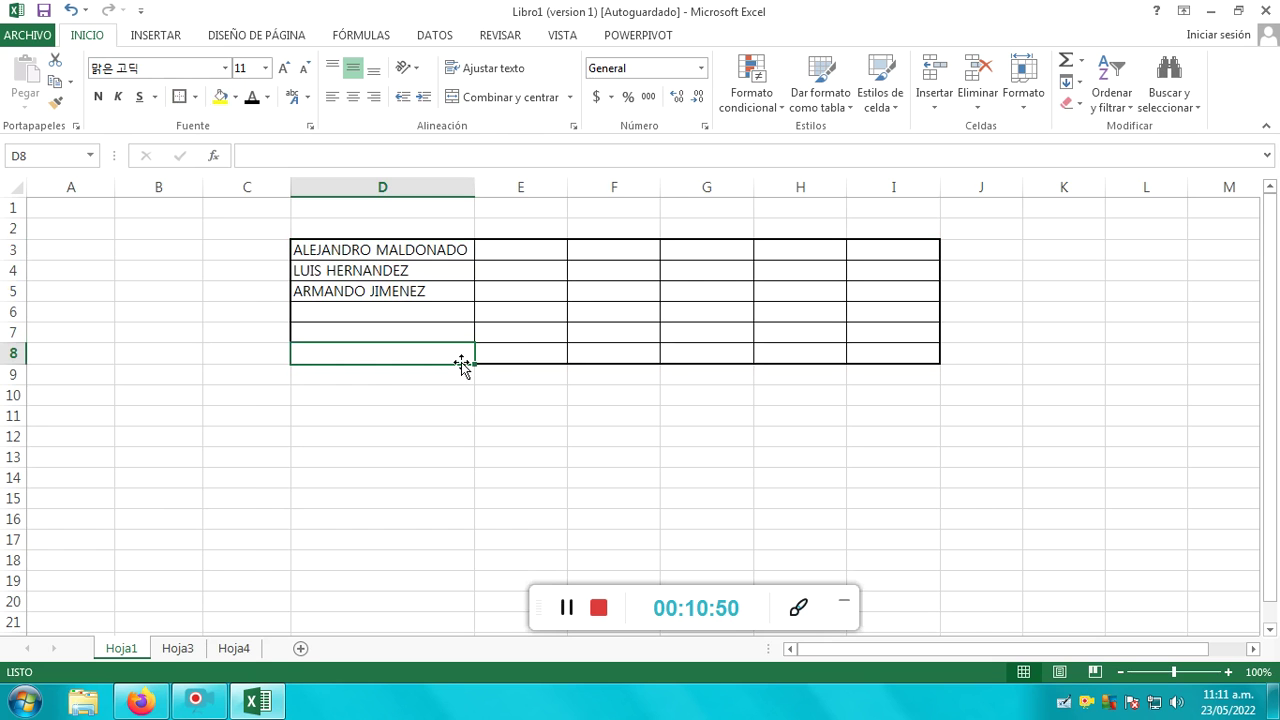
Select D6 and browse the Insertar, Diseño de página and Fórmulas tools, checking error-checking options.
left_click(414, 315)
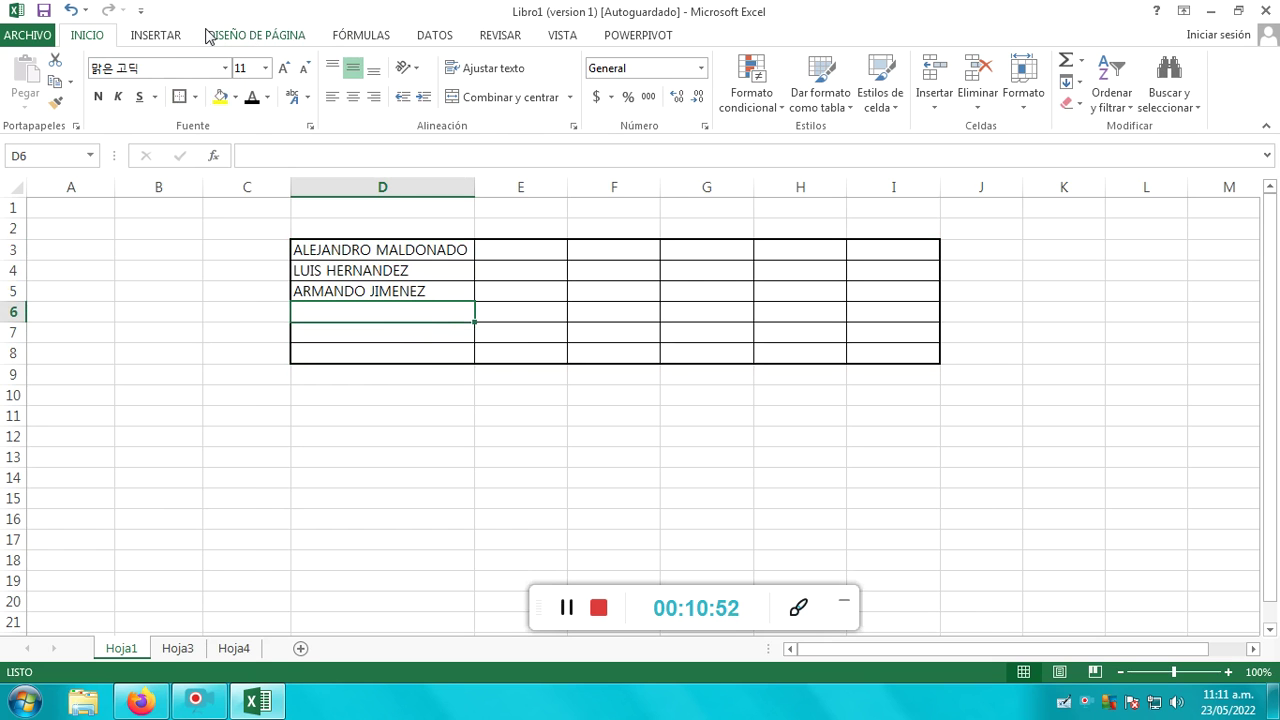
left_click(170, 43)
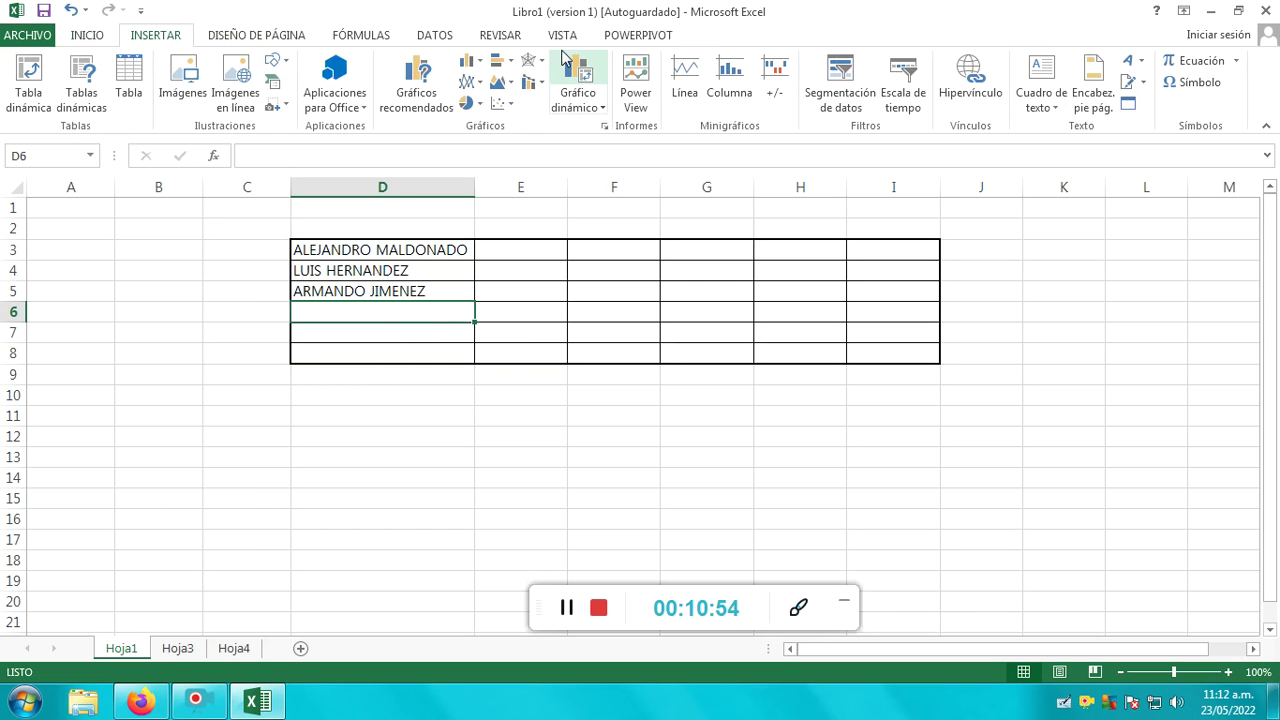
left_click(285, 43)
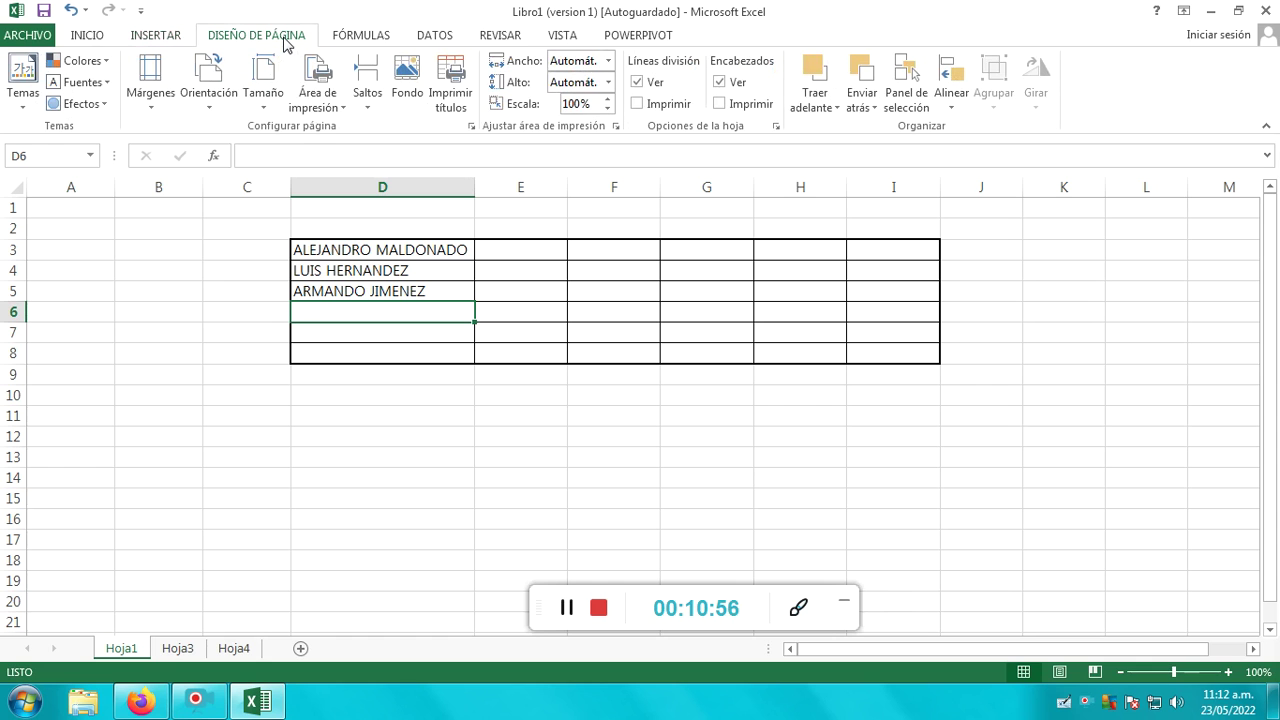
left_click(391, 41)
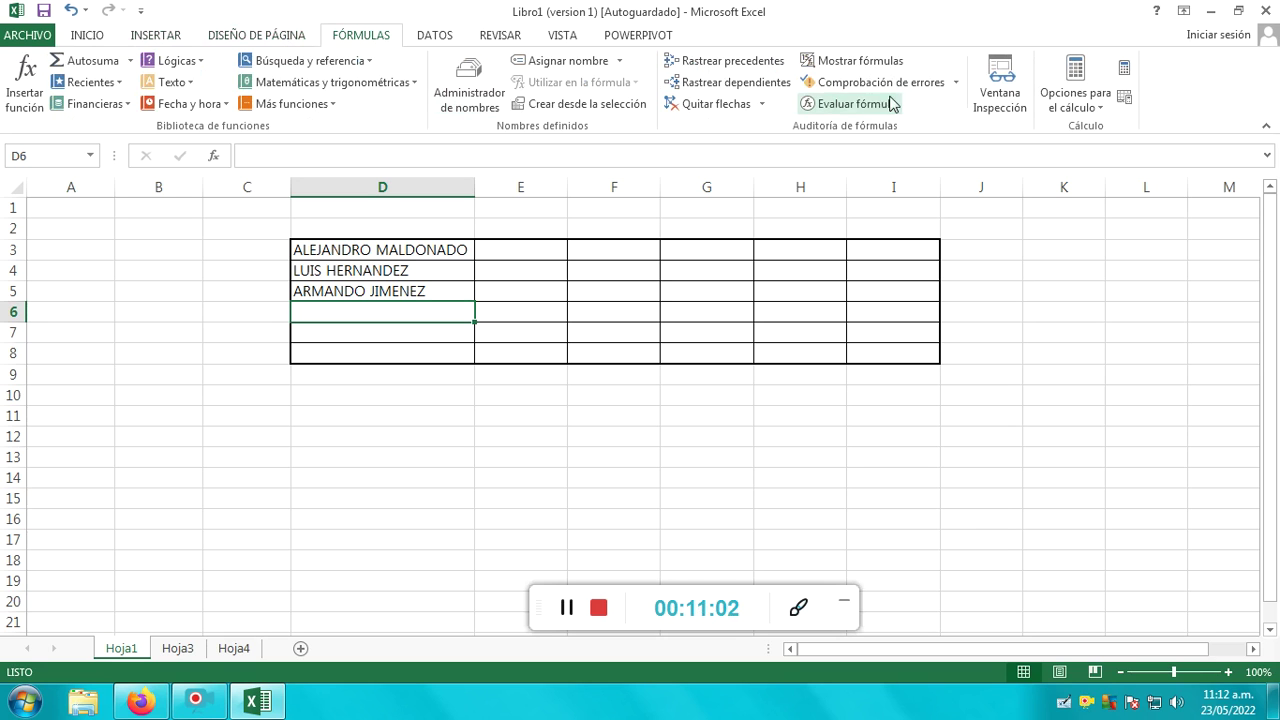
left_click(955, 84)
left_click(955, 84)
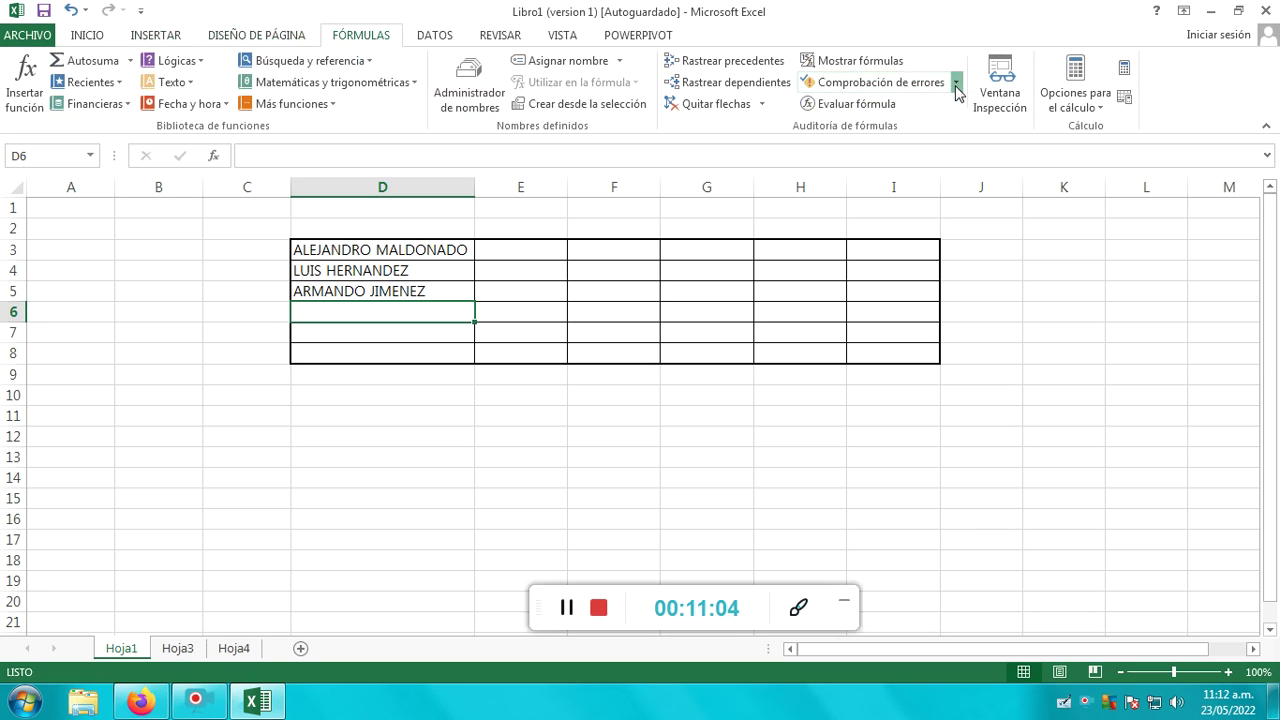
Inspect the Validación de datos settings, close them unchanged, and show the Revisar tools.
left_click(435, 38)
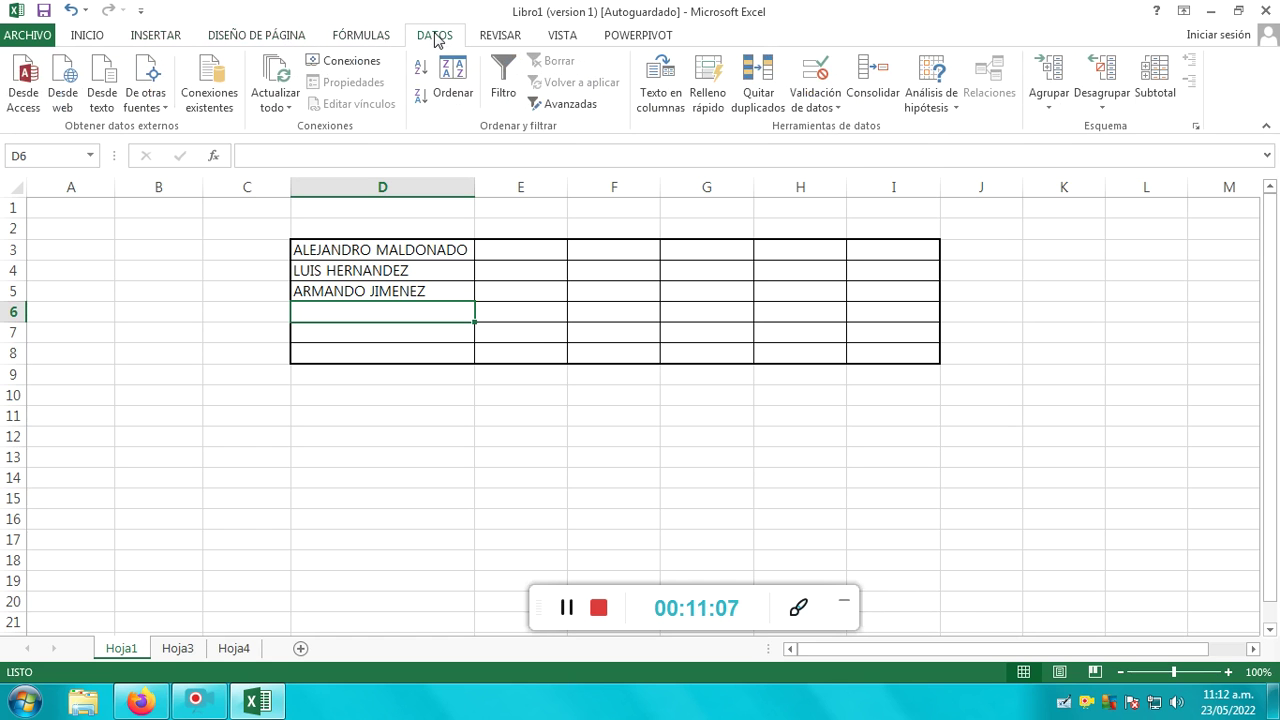
left_click(835, 106)
left_click(850, 128)
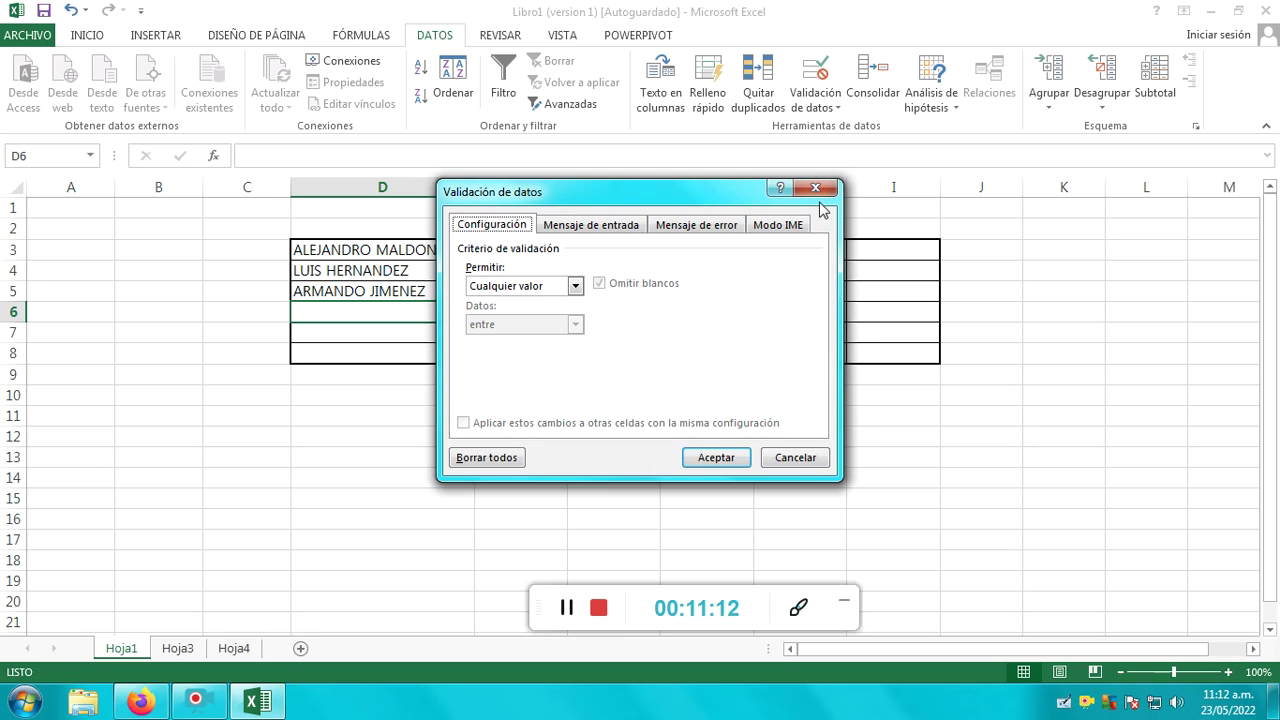
left_click(815, 188)
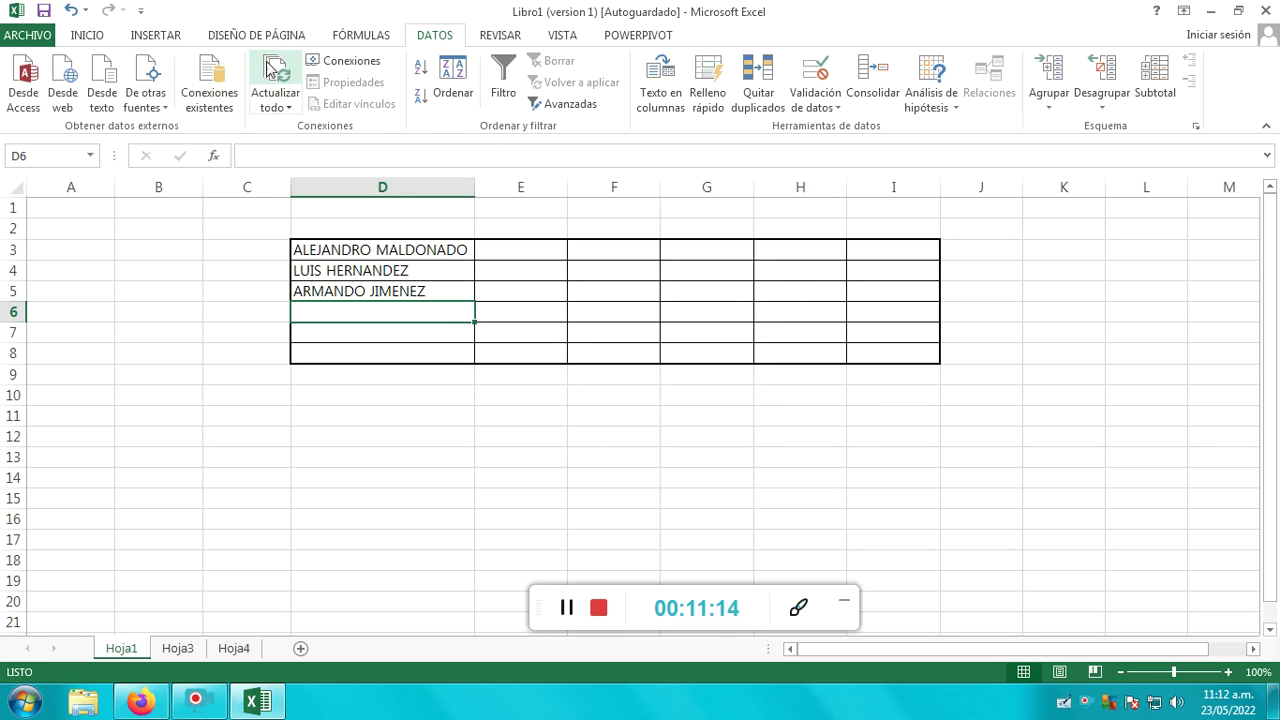
left_click(500, 36)
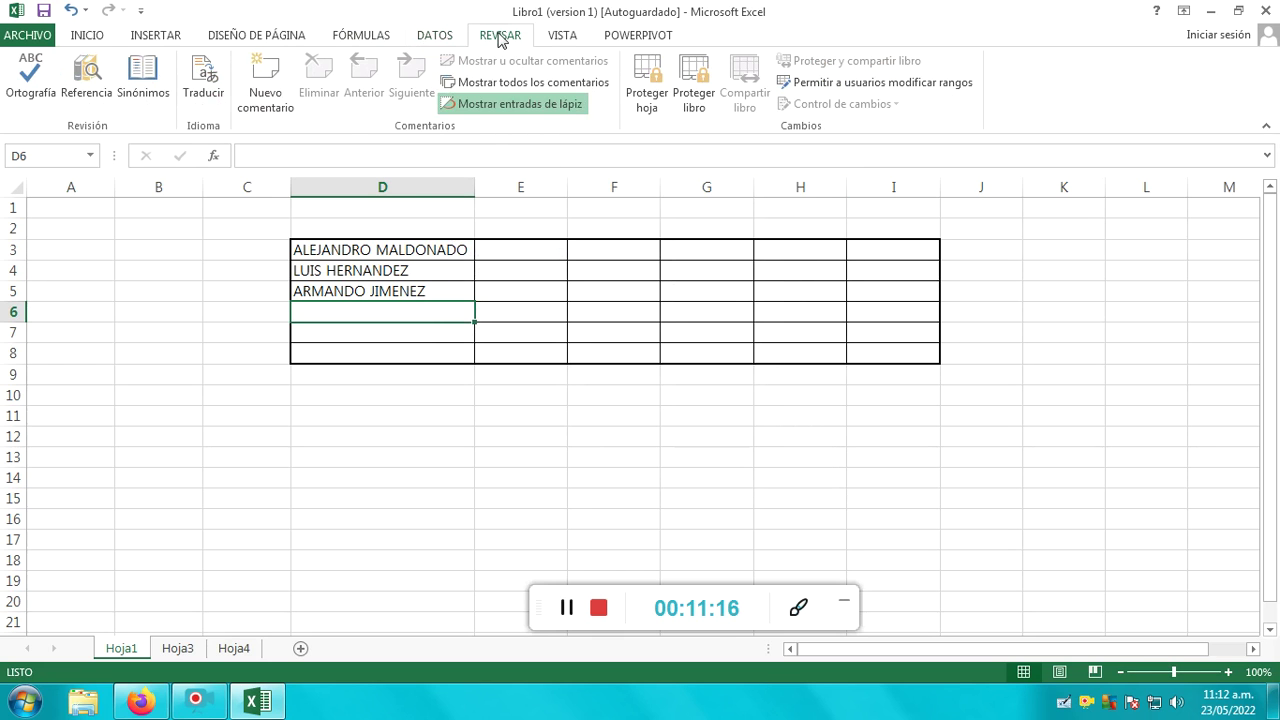
Cancel Proteger libro's structure-and-windows protection without a password, returning to the Inicio tools.
left_click(581, 40)
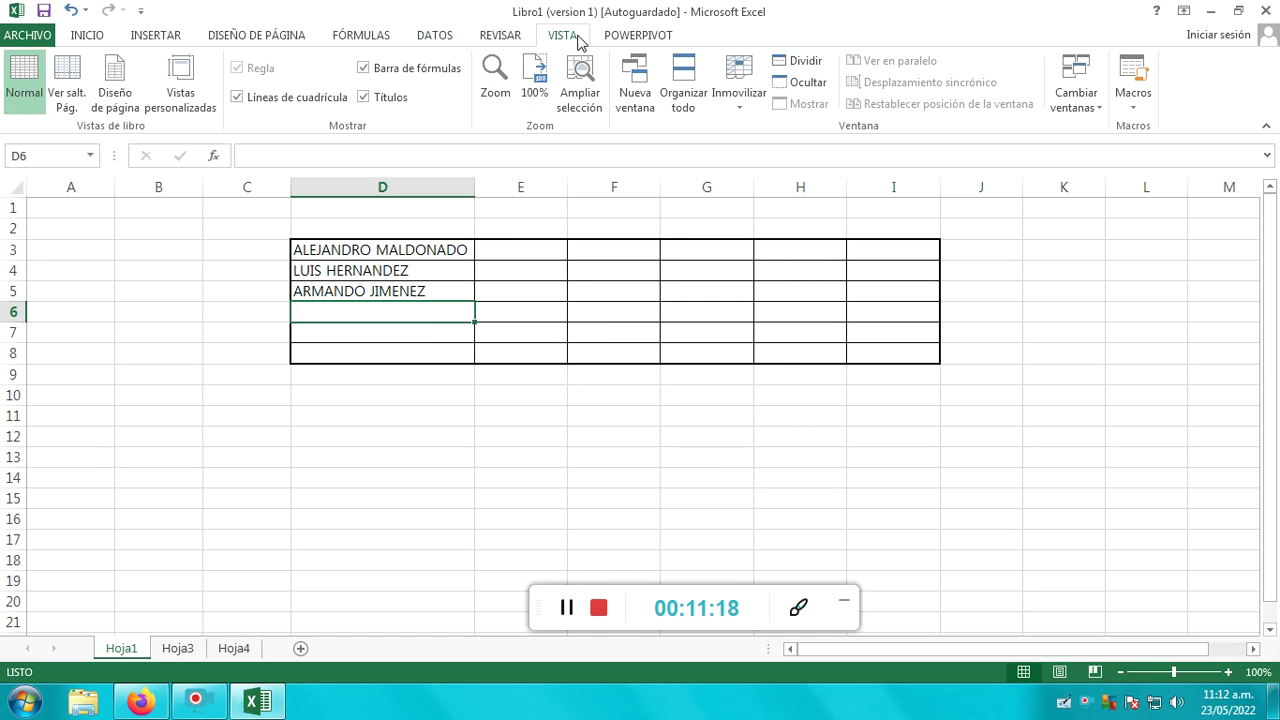
left_click(489, 40)
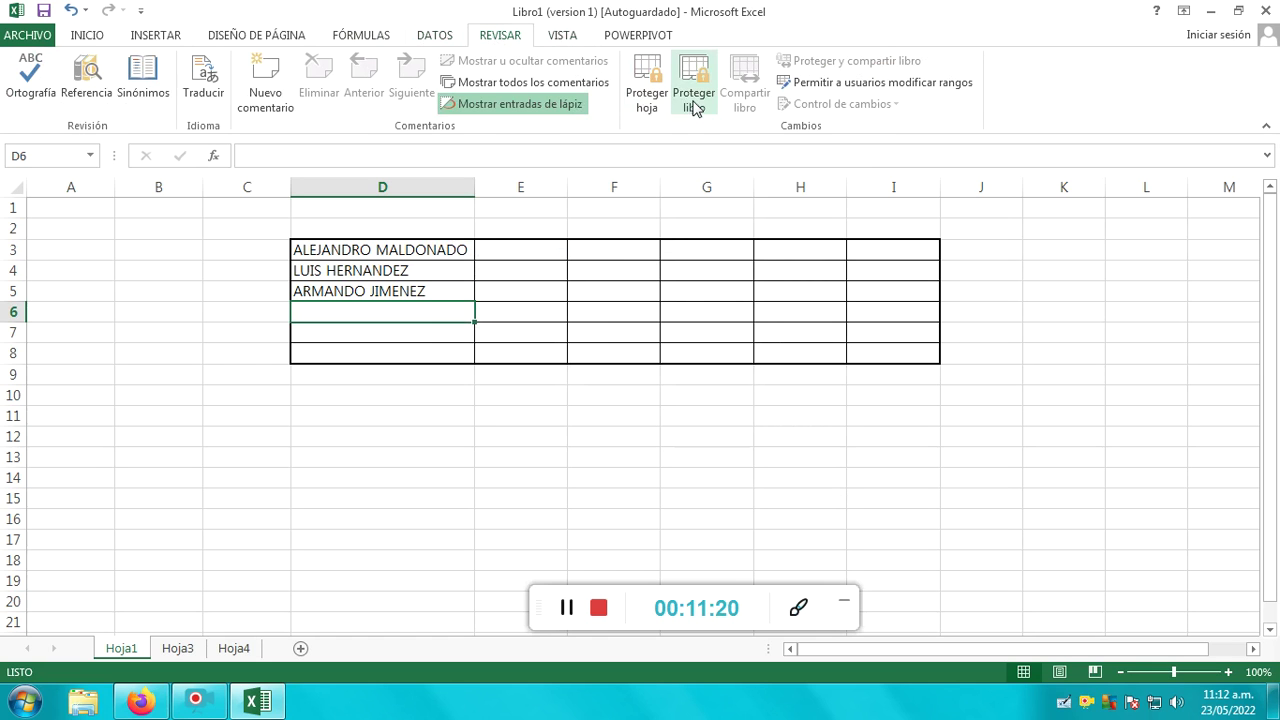
left_click(694, 92)
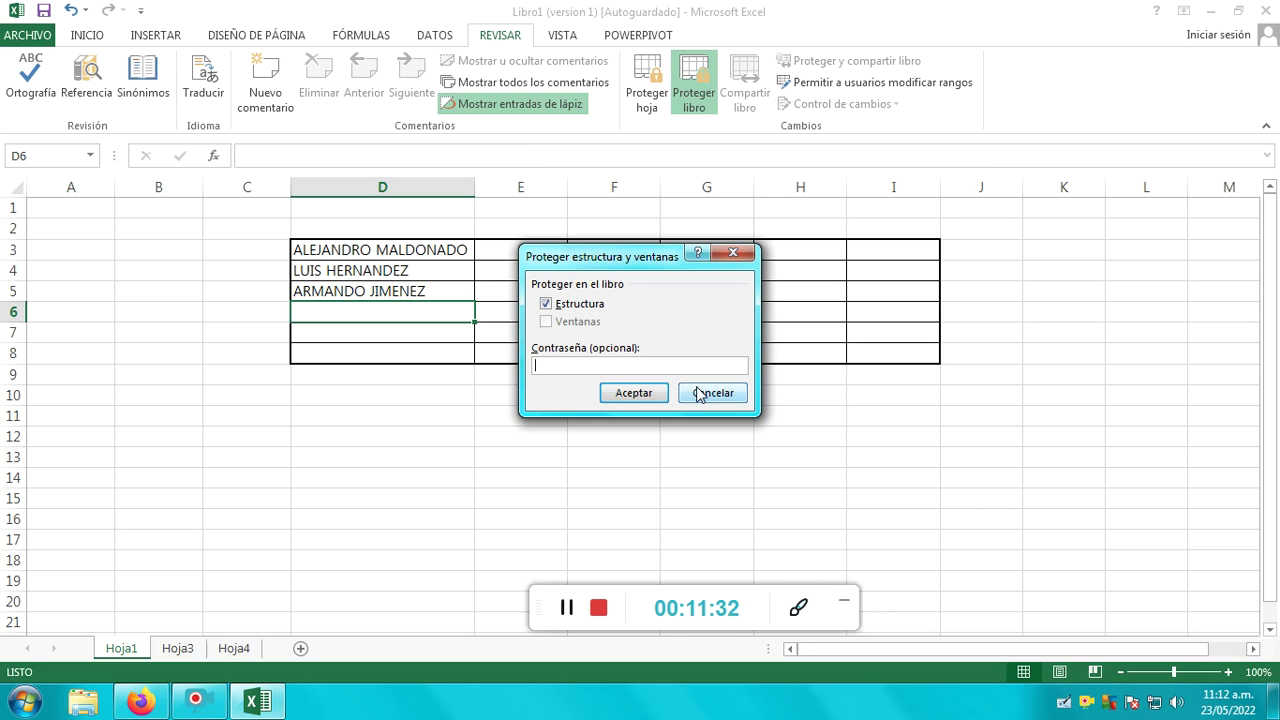
left_click(699, 393)
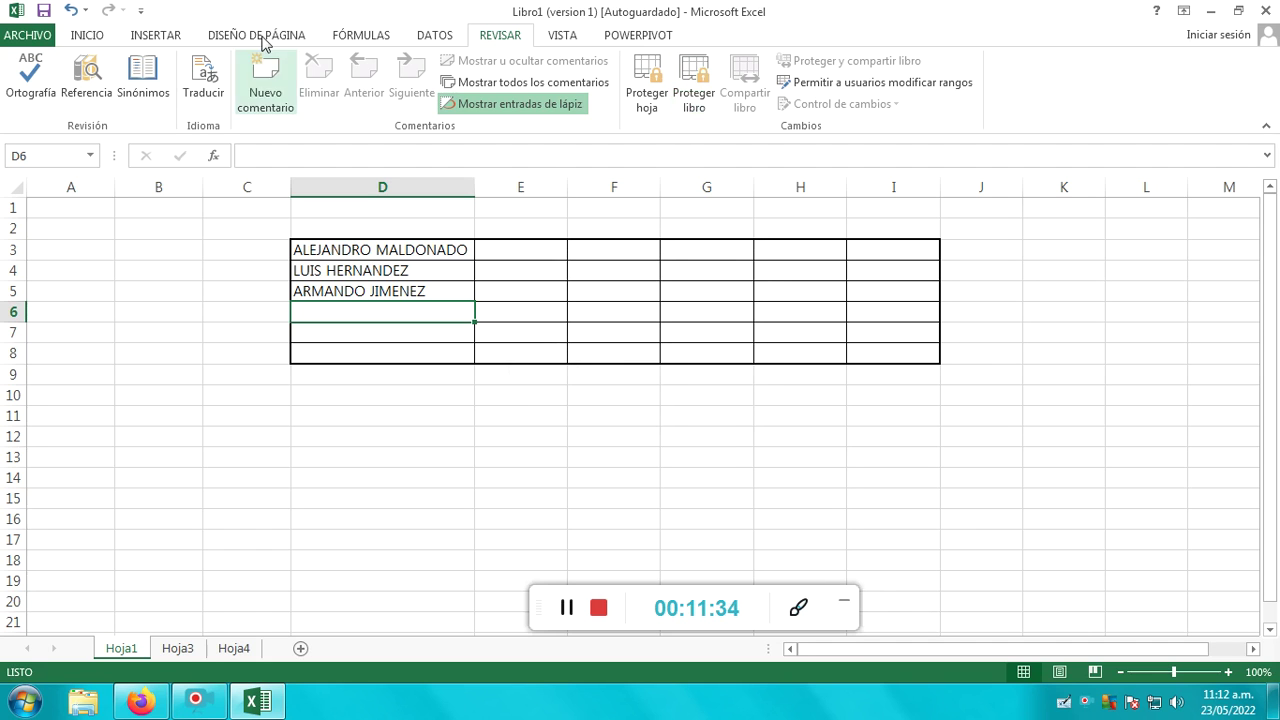
left_click(101, 35)
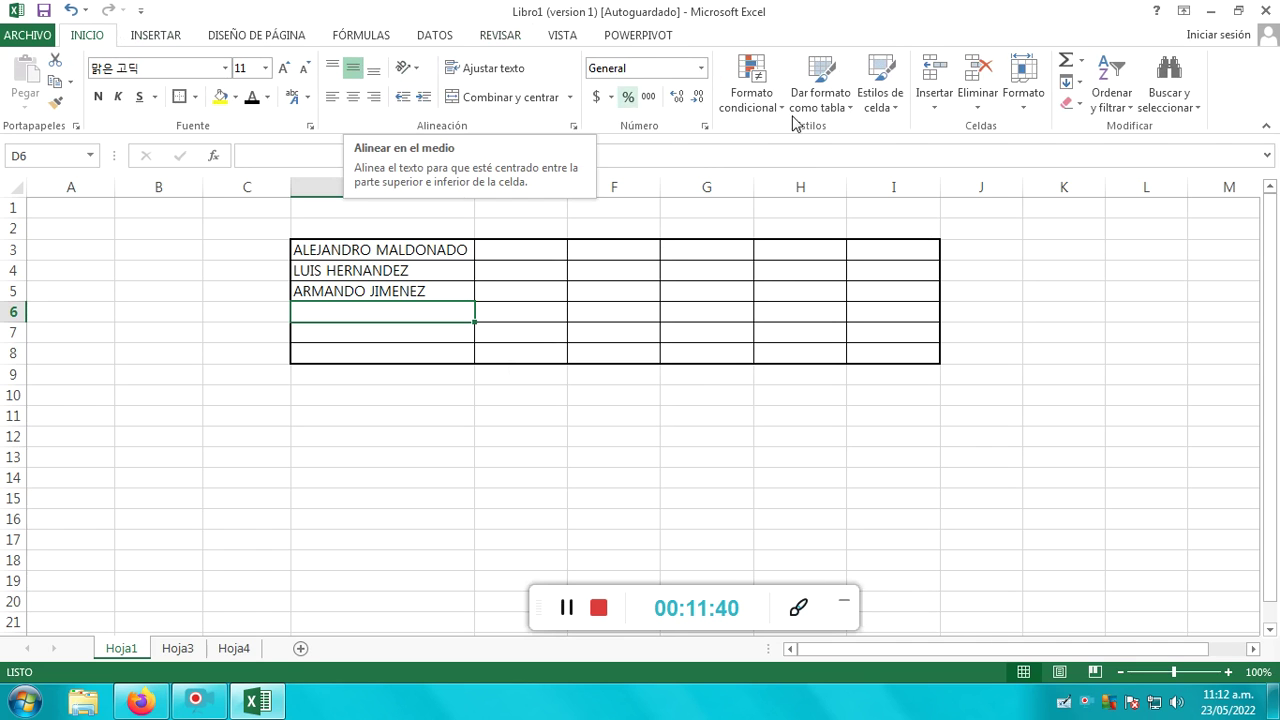
Check Conexiones existentes under Insertar and close it without choosing a connection.
left_click(176, 38)
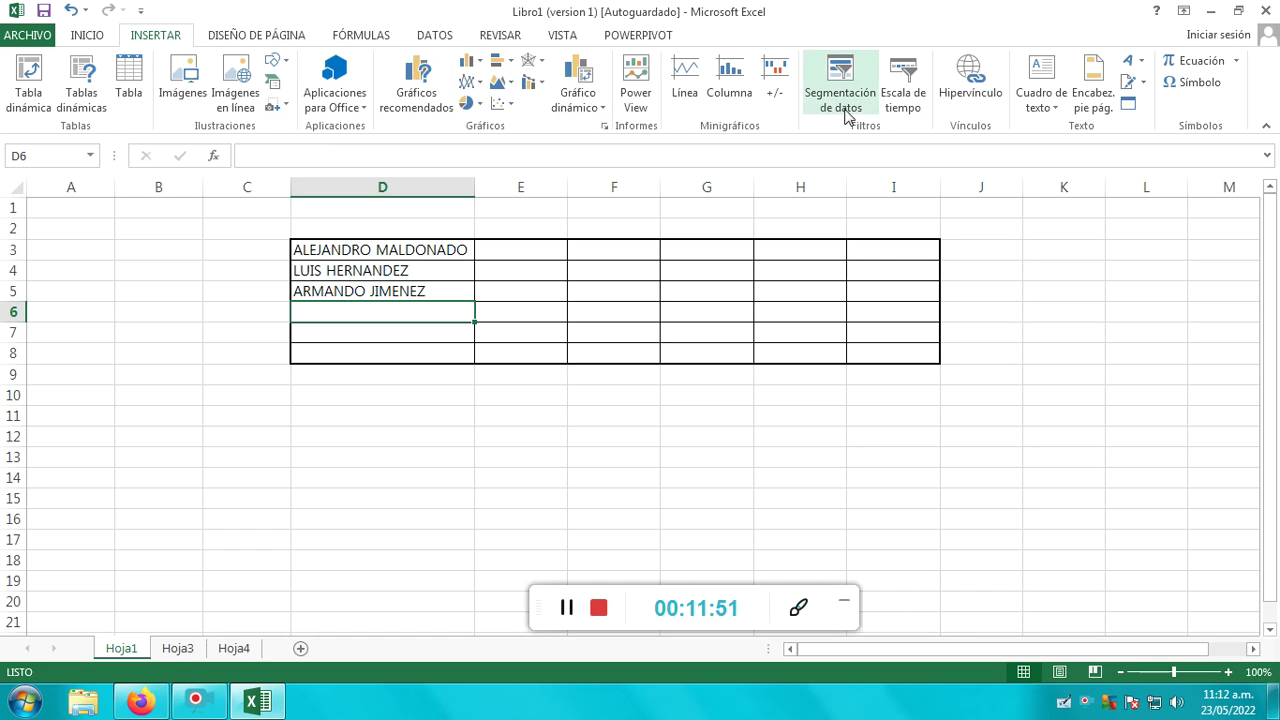
left_click(892, 98)
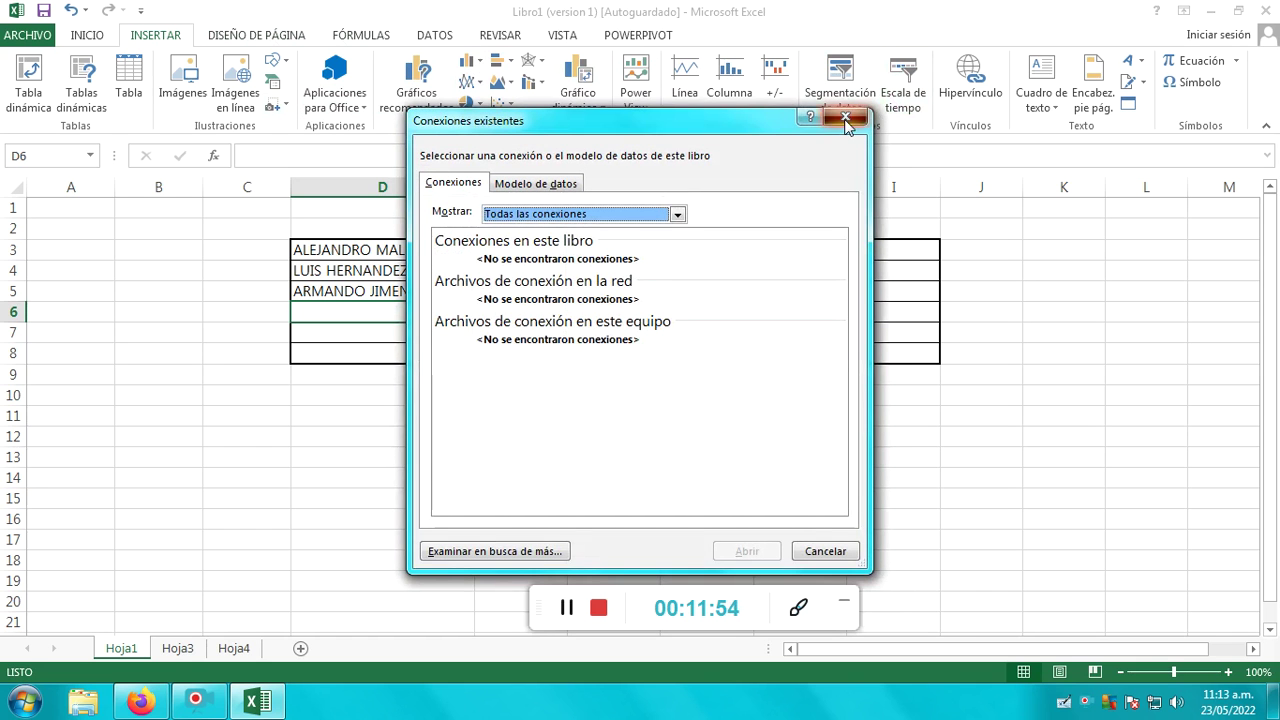
left_click(845, 117)
Check the Diseño de página alignment options, then bring up the Fórmulas tools.
left_click(247, 36)
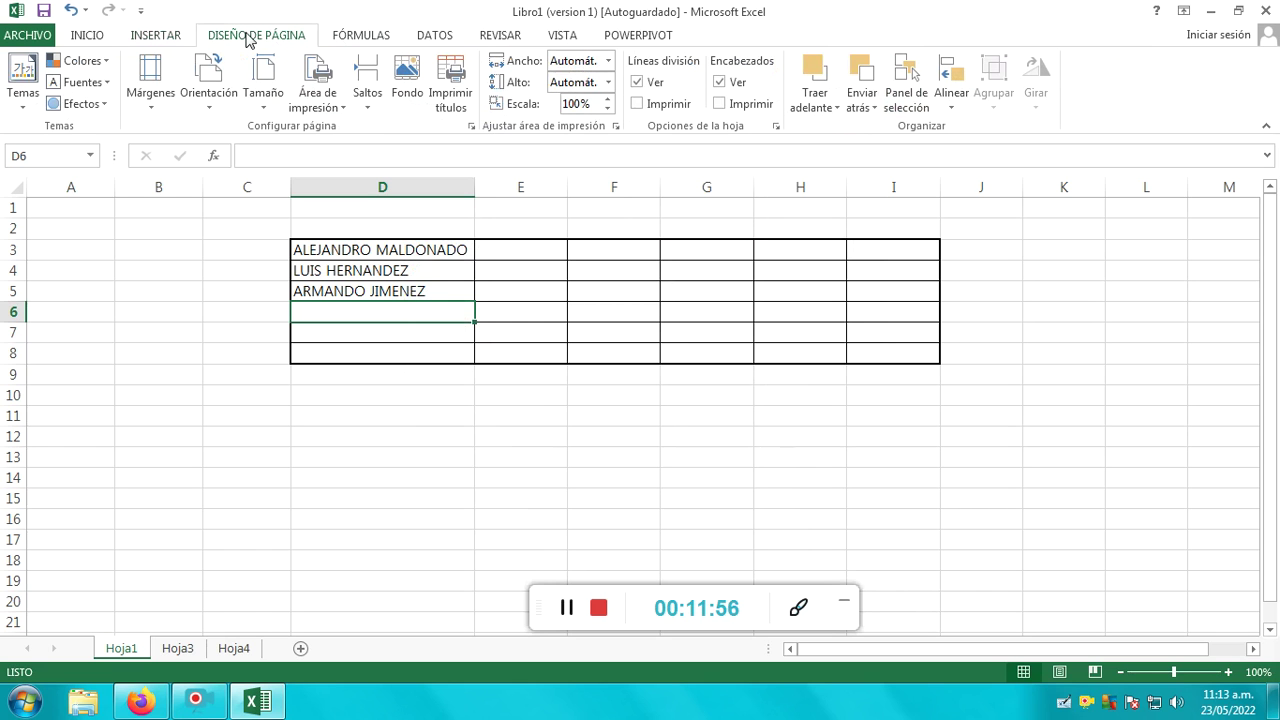
left_click(951, 108)
left_click(951, 108)
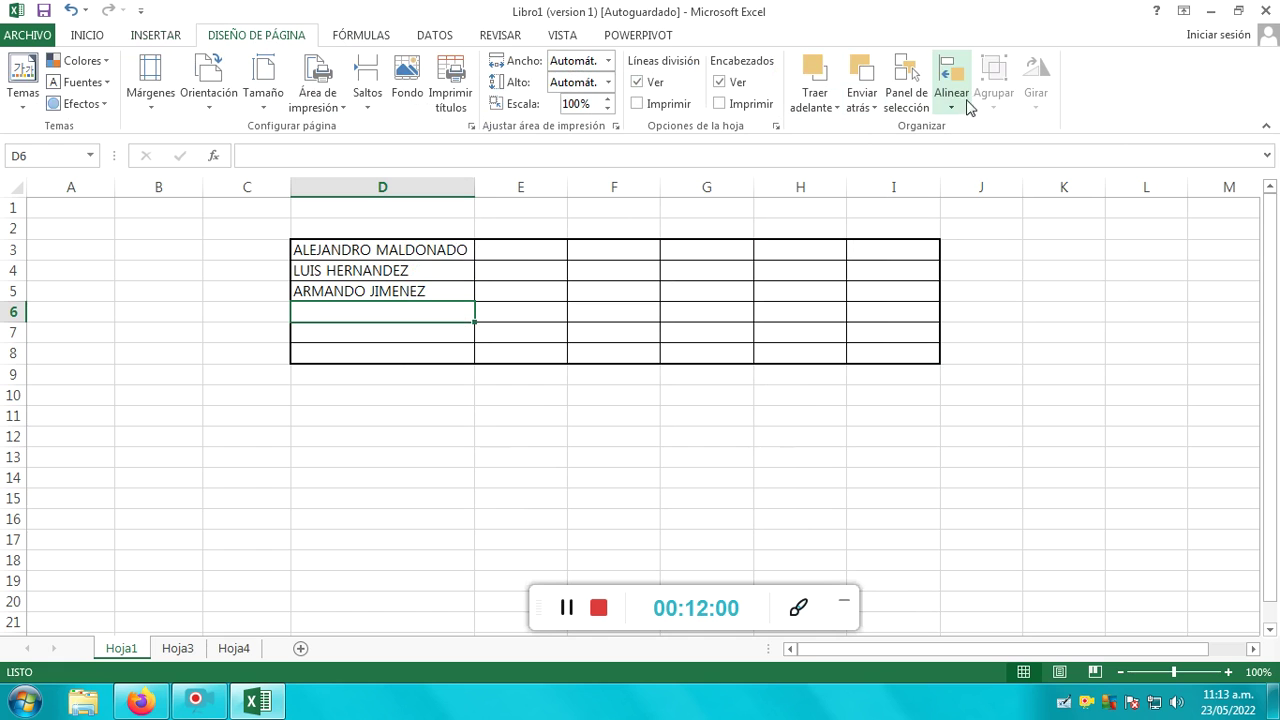
left_click(363, 36)
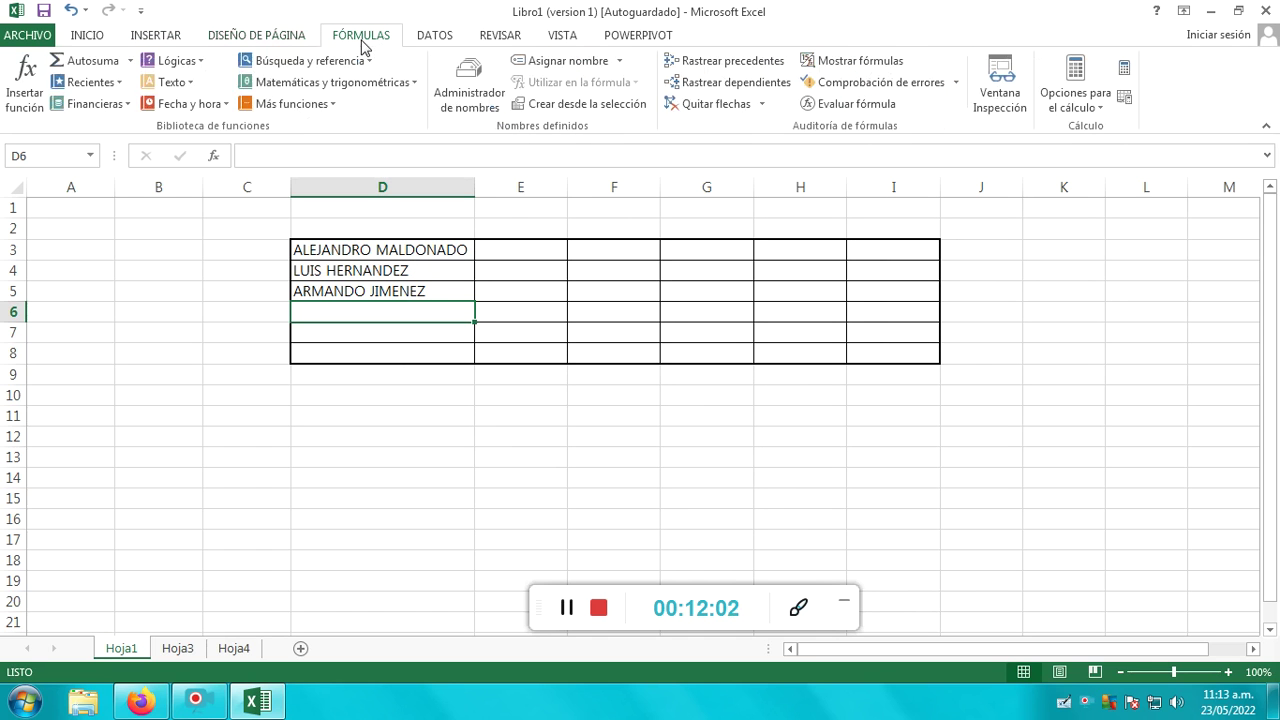
Browse the lookup, logical, text, financial and recently used function lists.
left_click(329, 104)
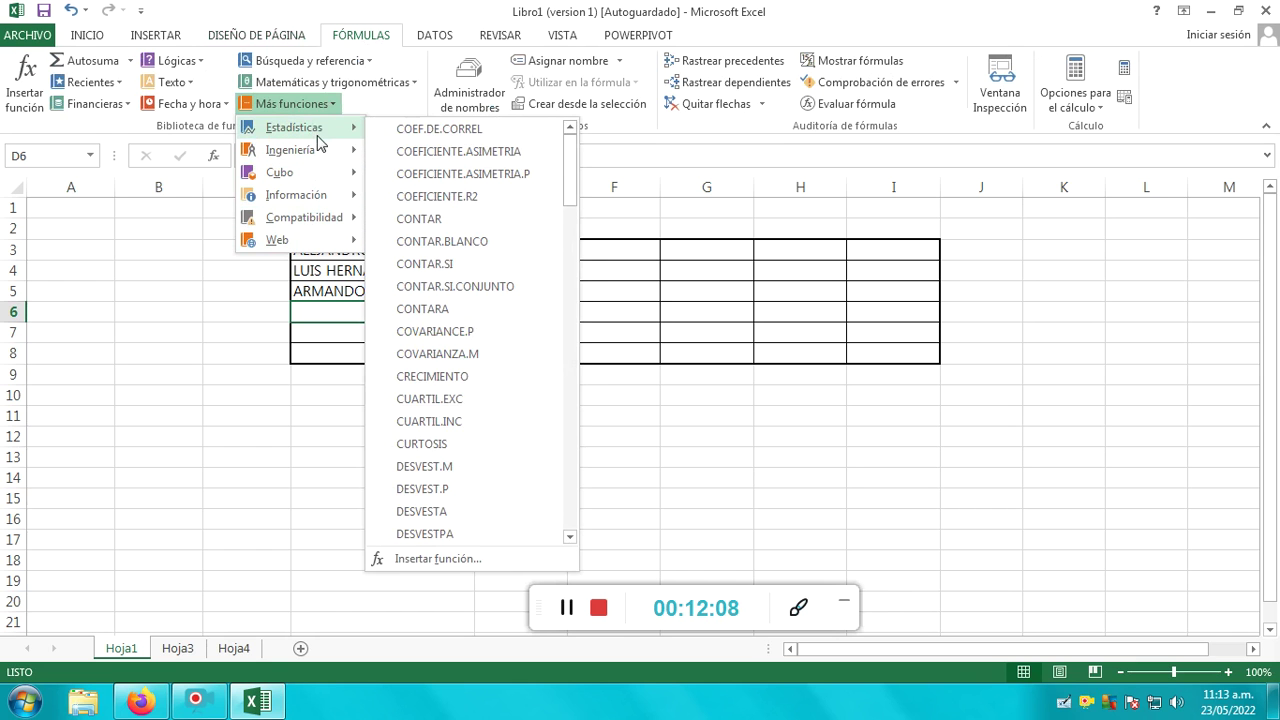
mouse_move(290, 240)
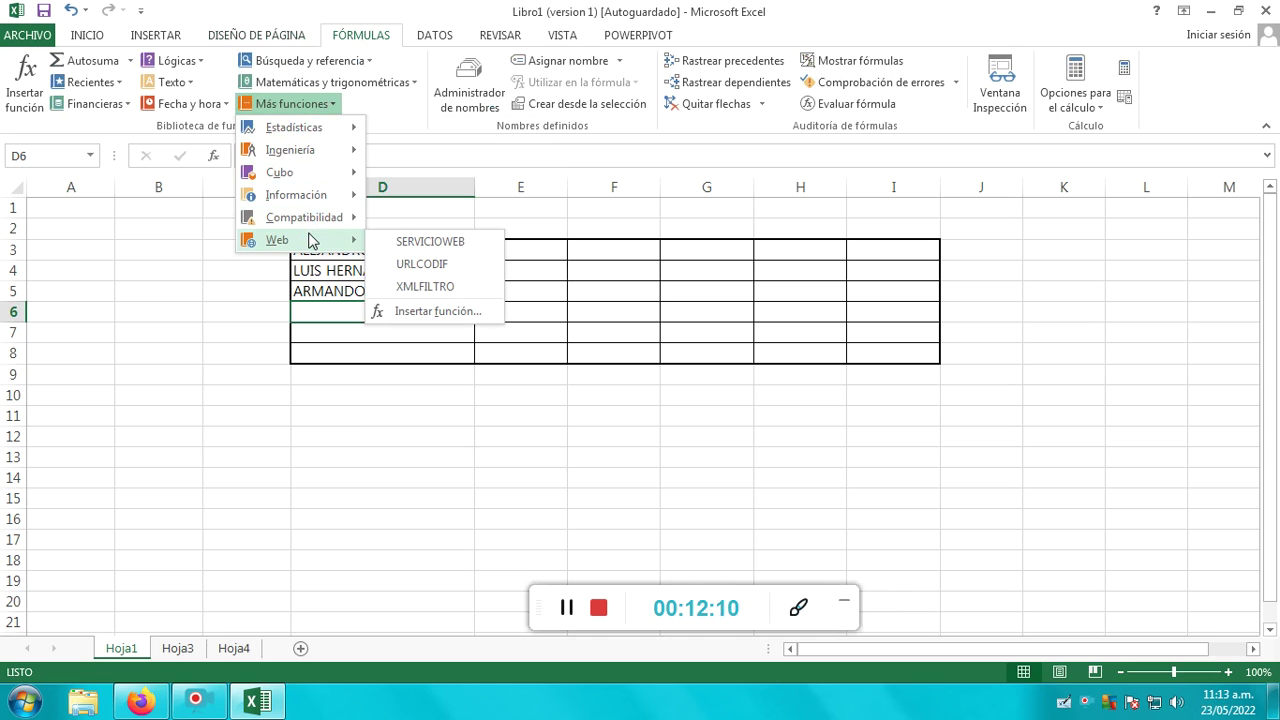
left_click(372, 61)
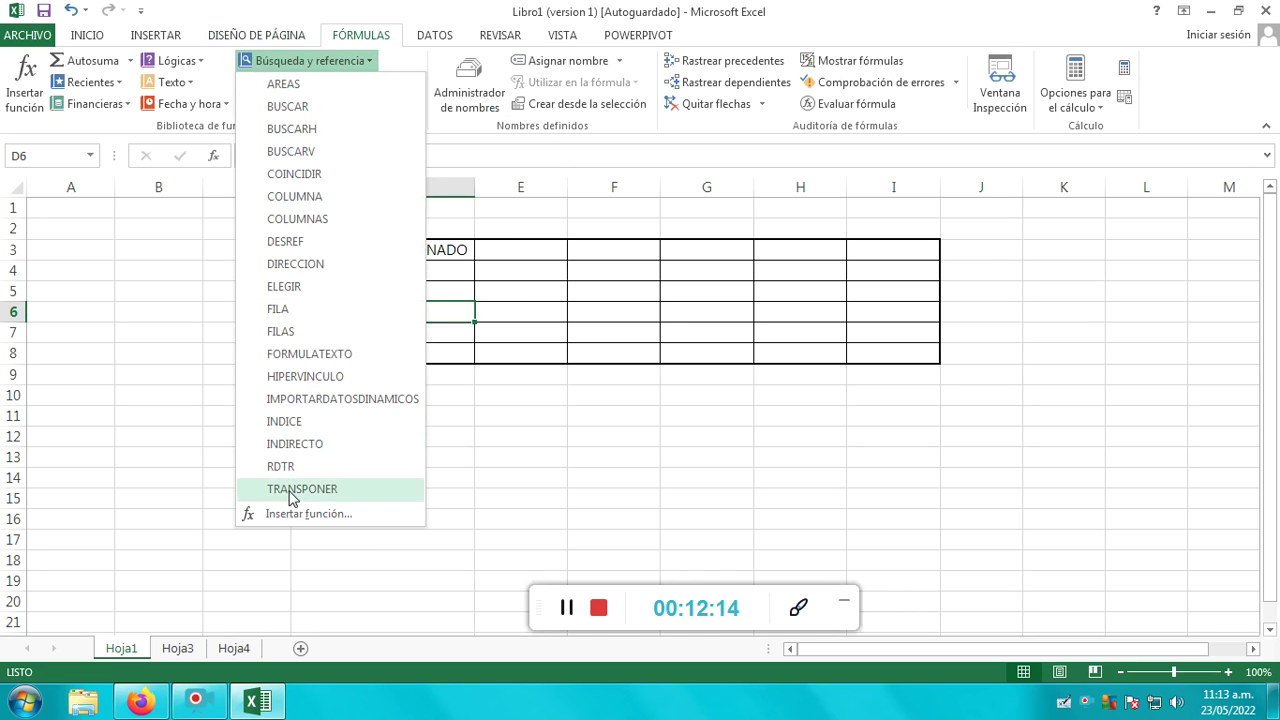
left_click(343, 60)
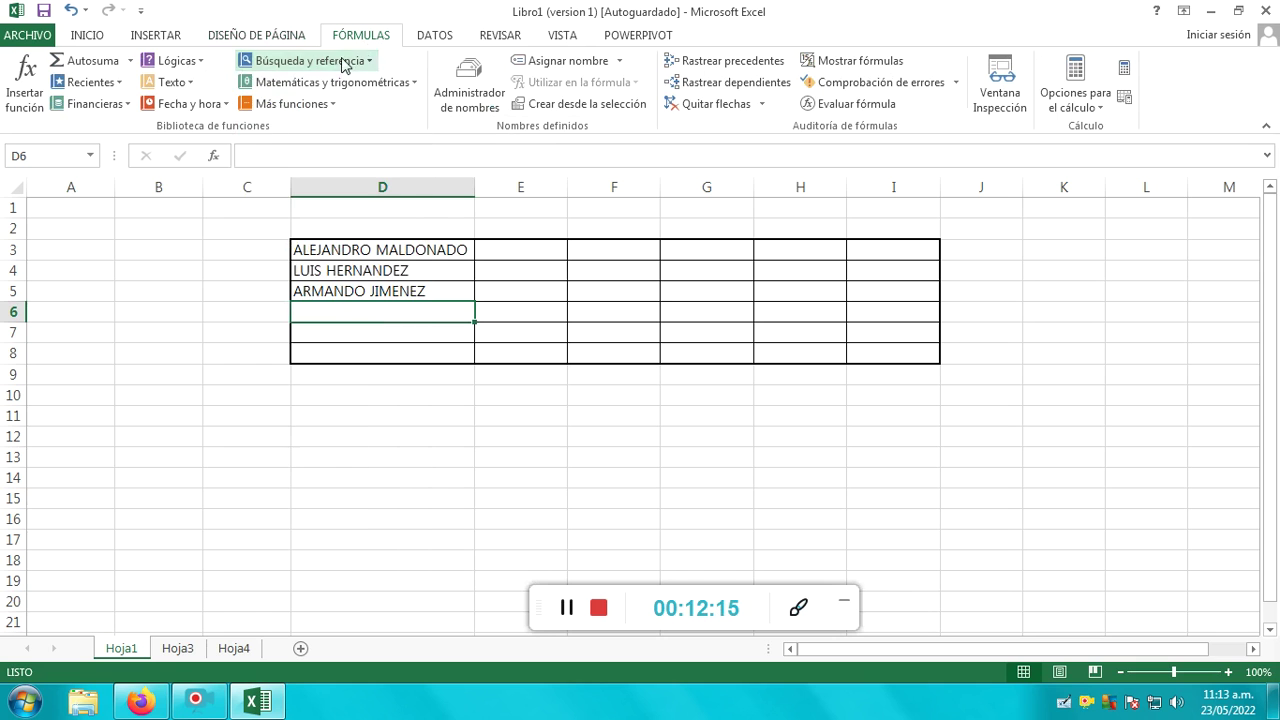
left_click(200, 60)
mouse_move(173, 264)
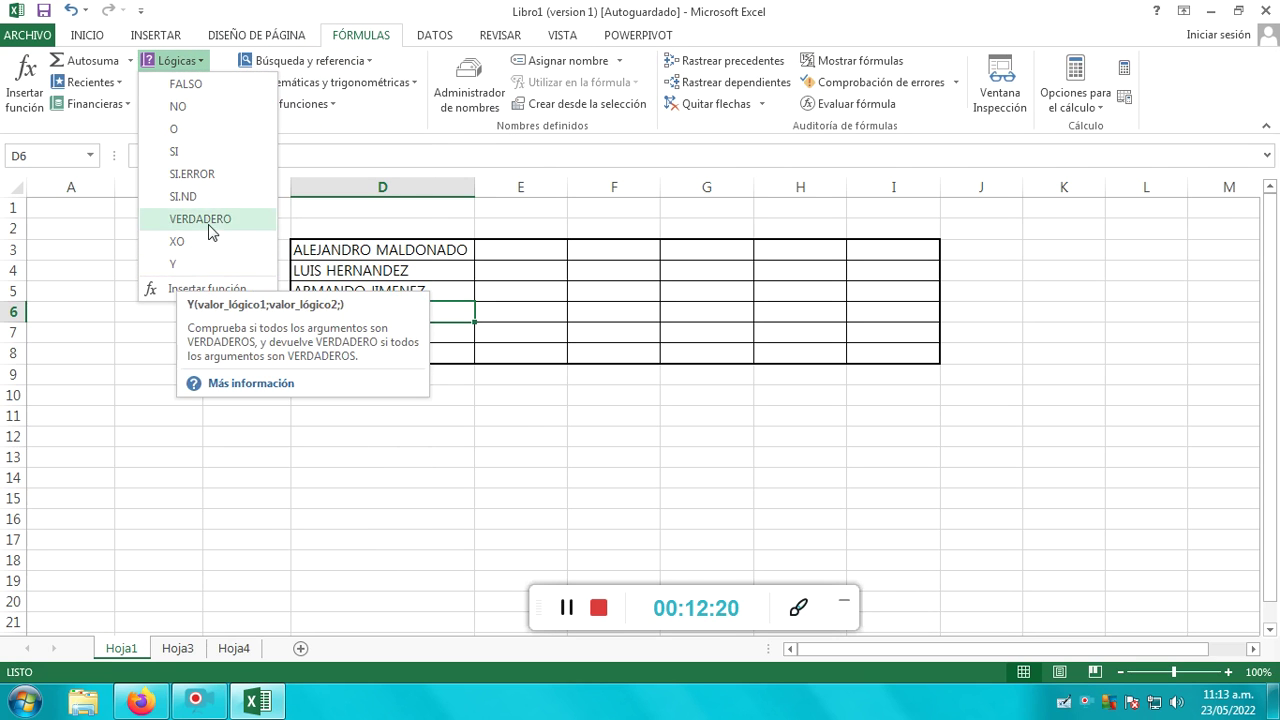
left_click(203, 63)
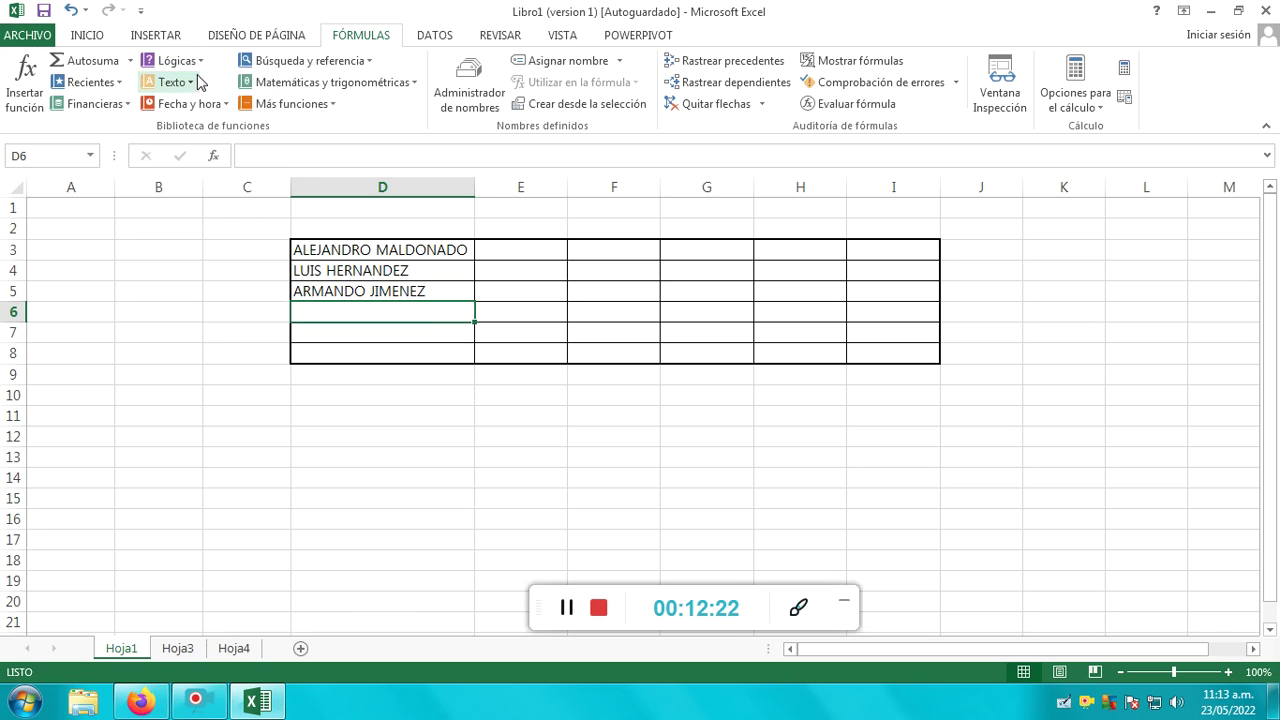
left_click(178, 82)
left_click(178, 82)
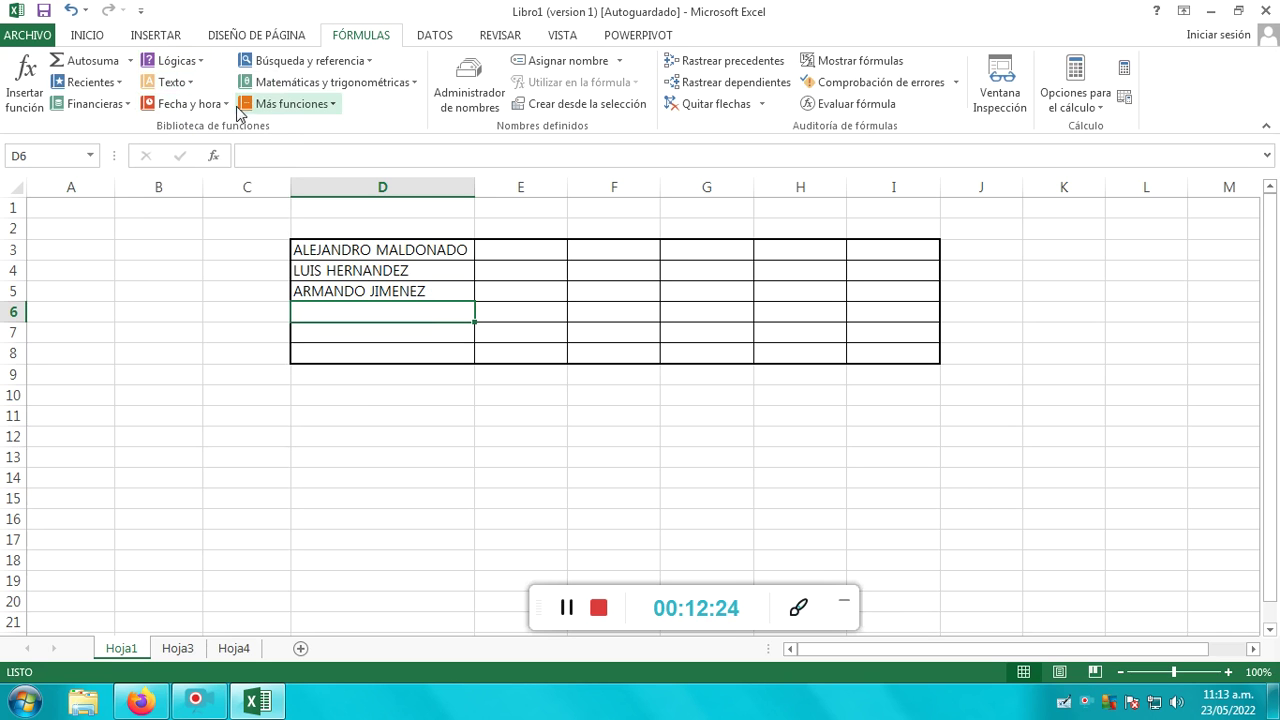
left_click(128, 104)
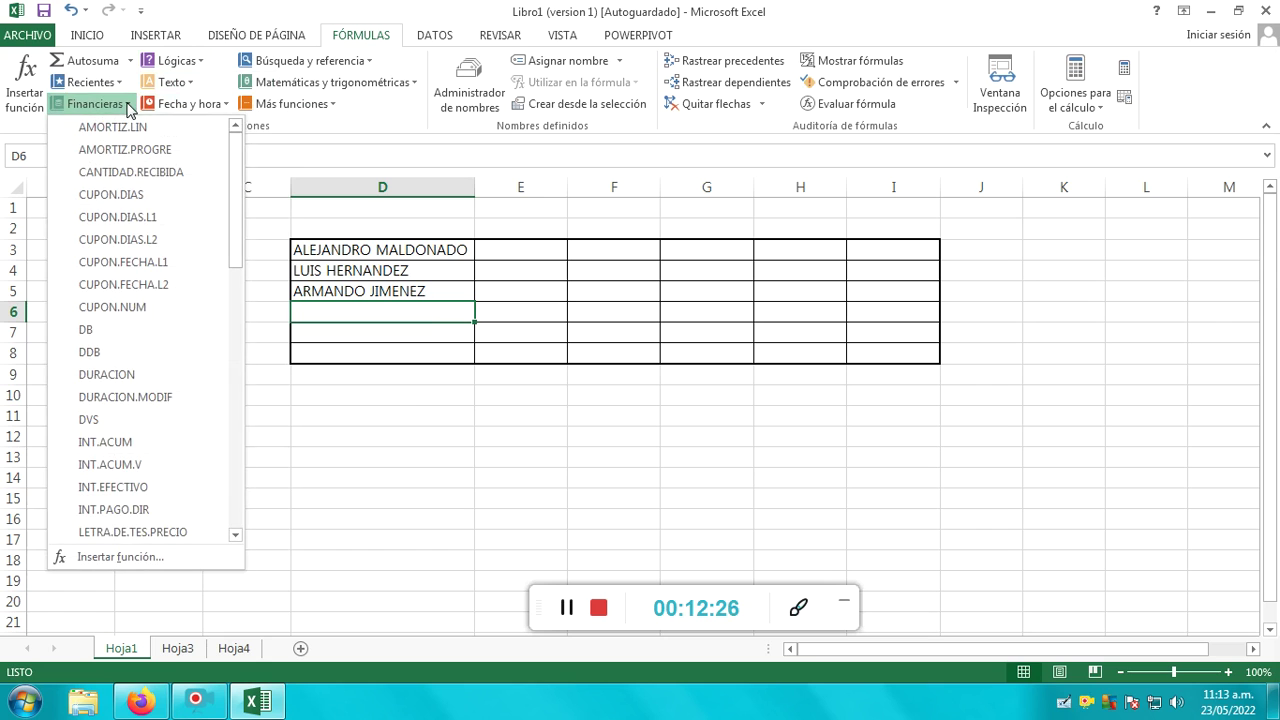
left_click(121, 82)
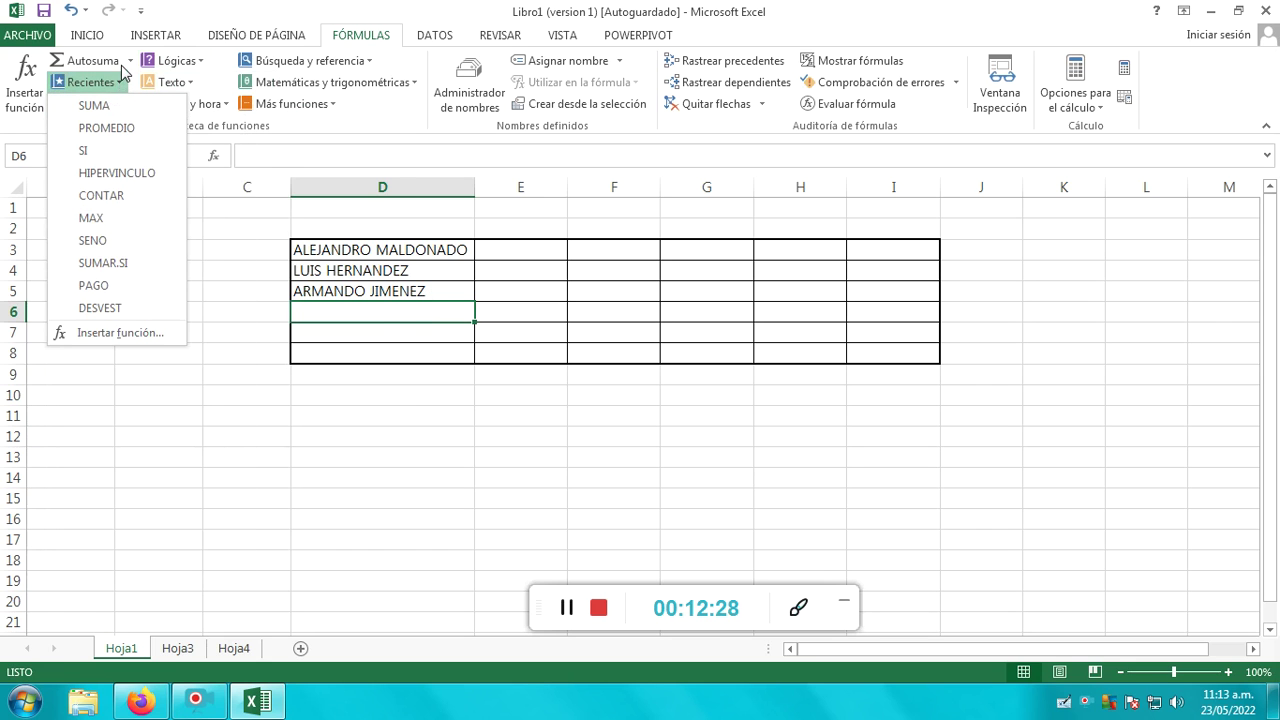
Insert a SUMA formula in D6, then erase it so D6 is blank.
left_click(121, 64)
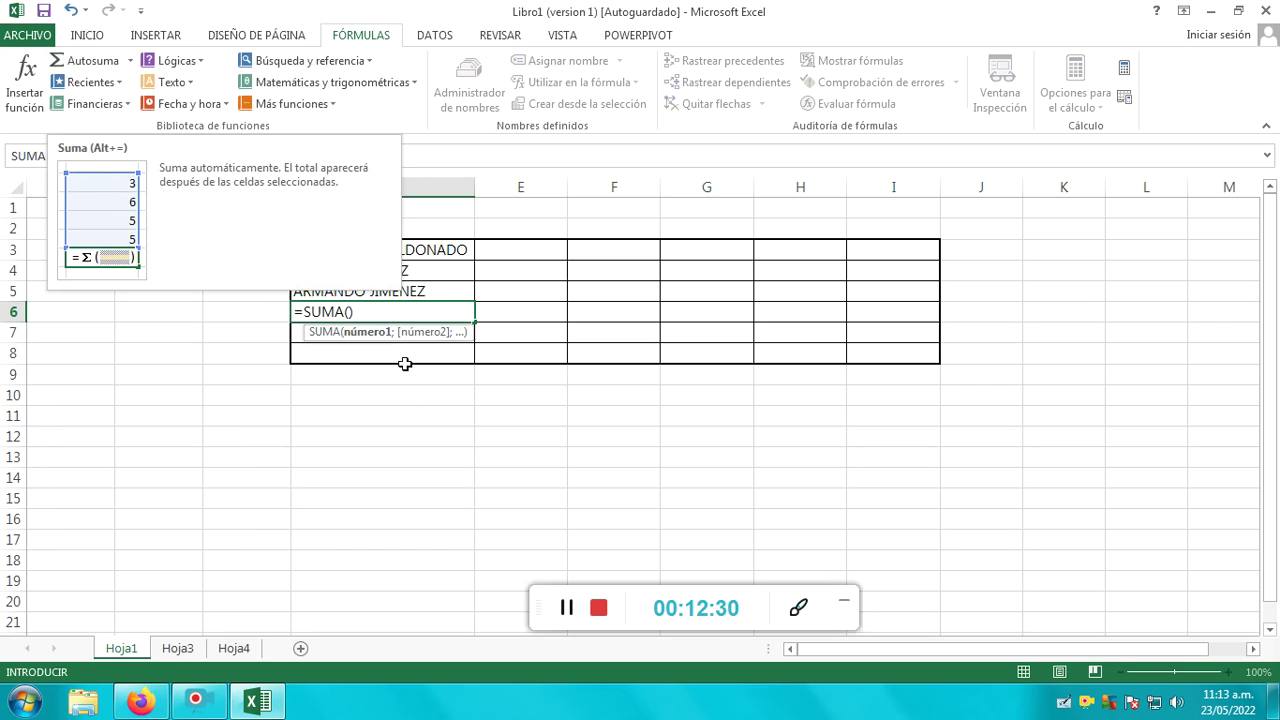
left_click_drag(370, 311, 241, 307)
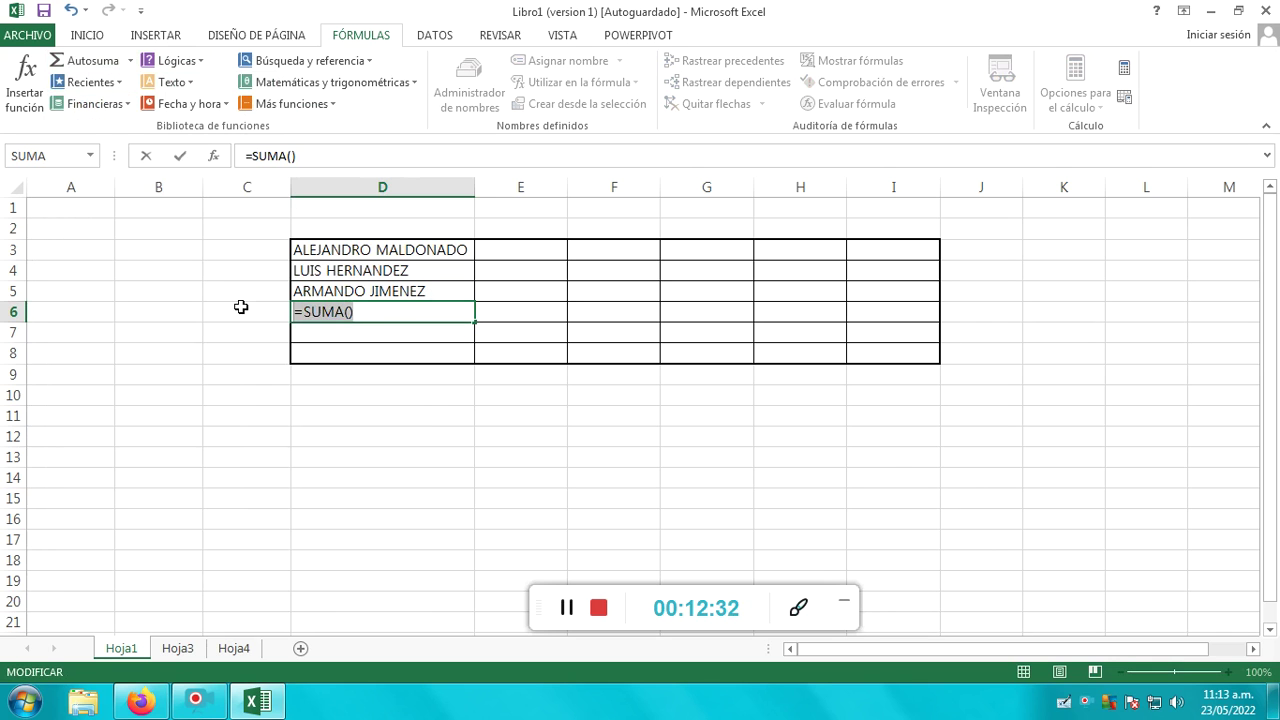
key("BackSpace")
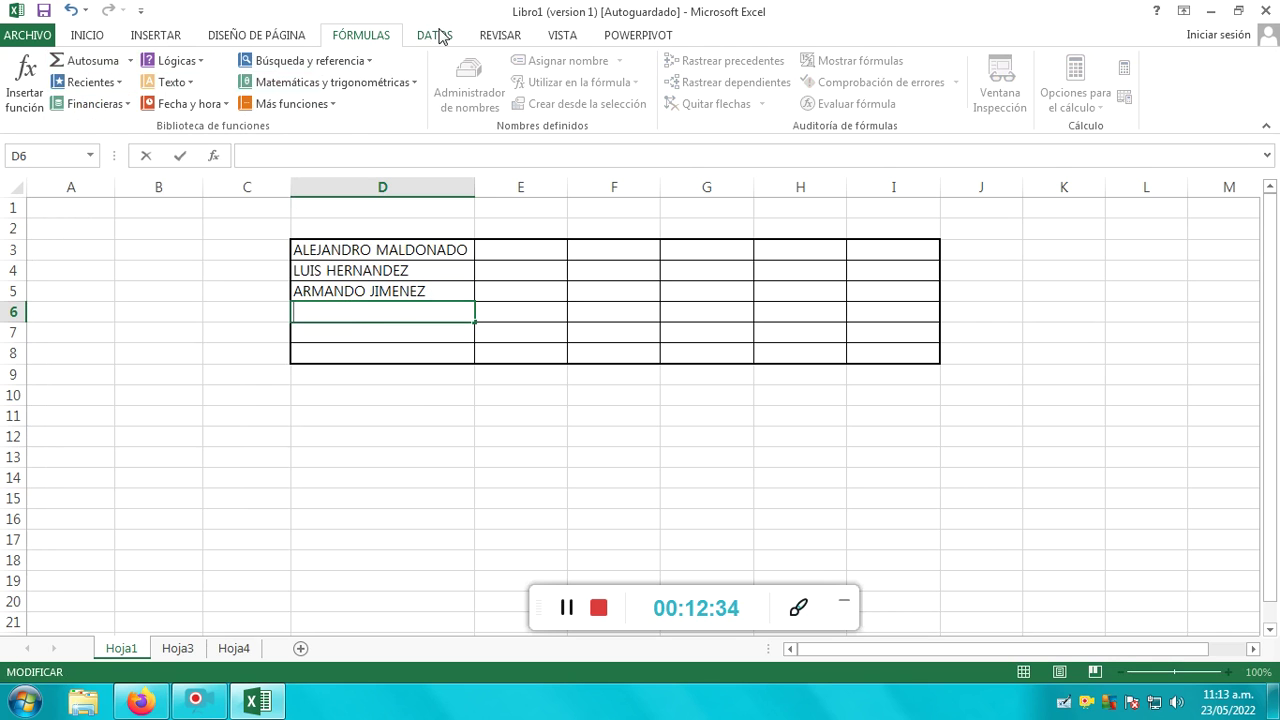
left_click(438, 35)
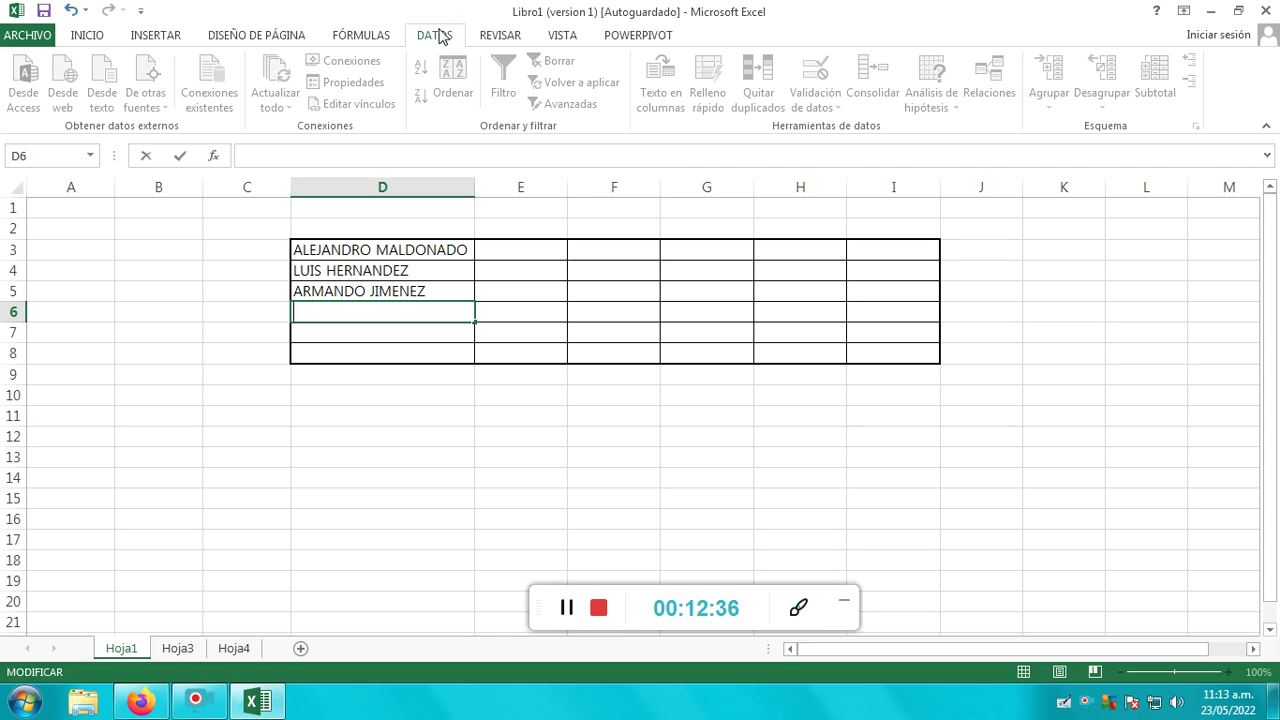
left_click(500, 38)
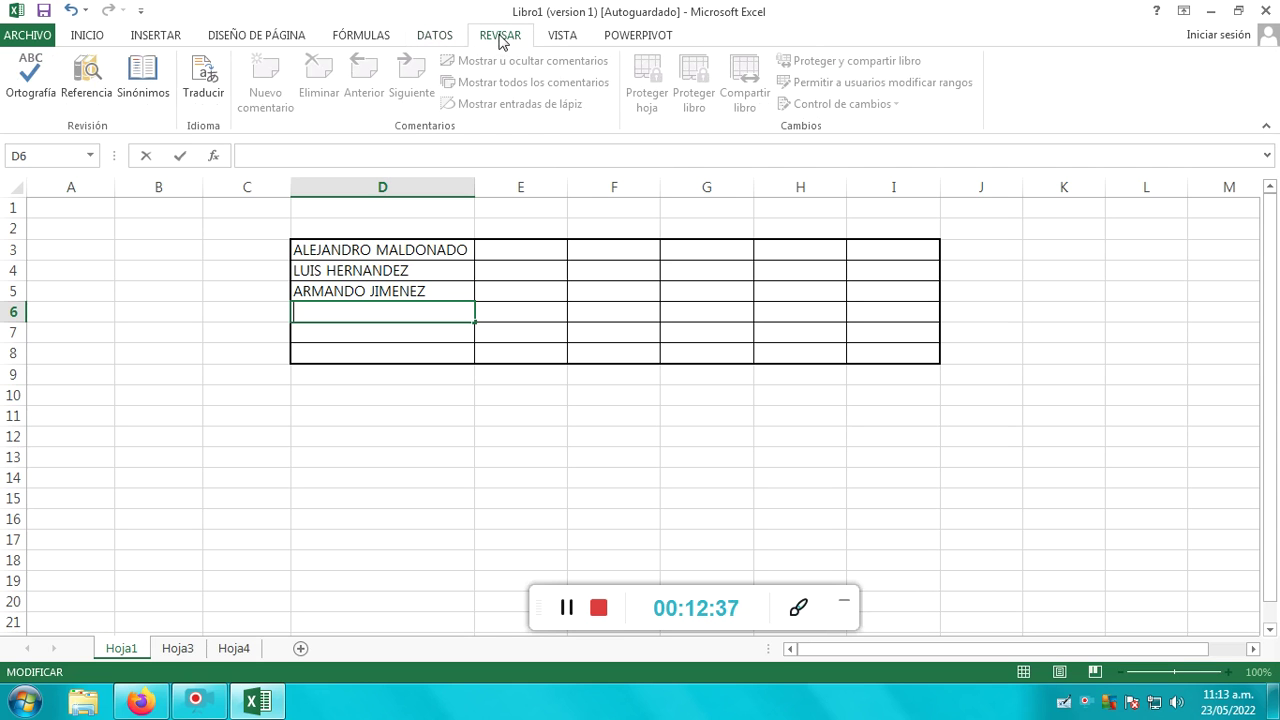
left_click(423, 294)
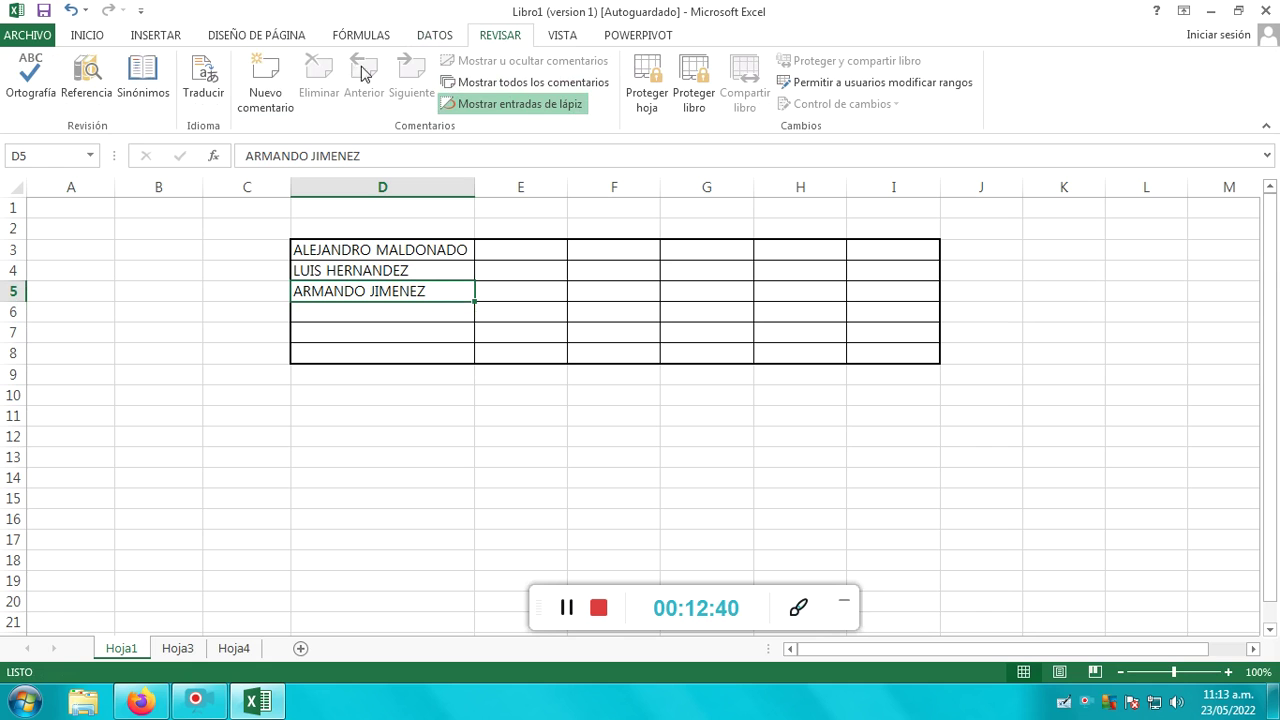
left_click(557, 37)
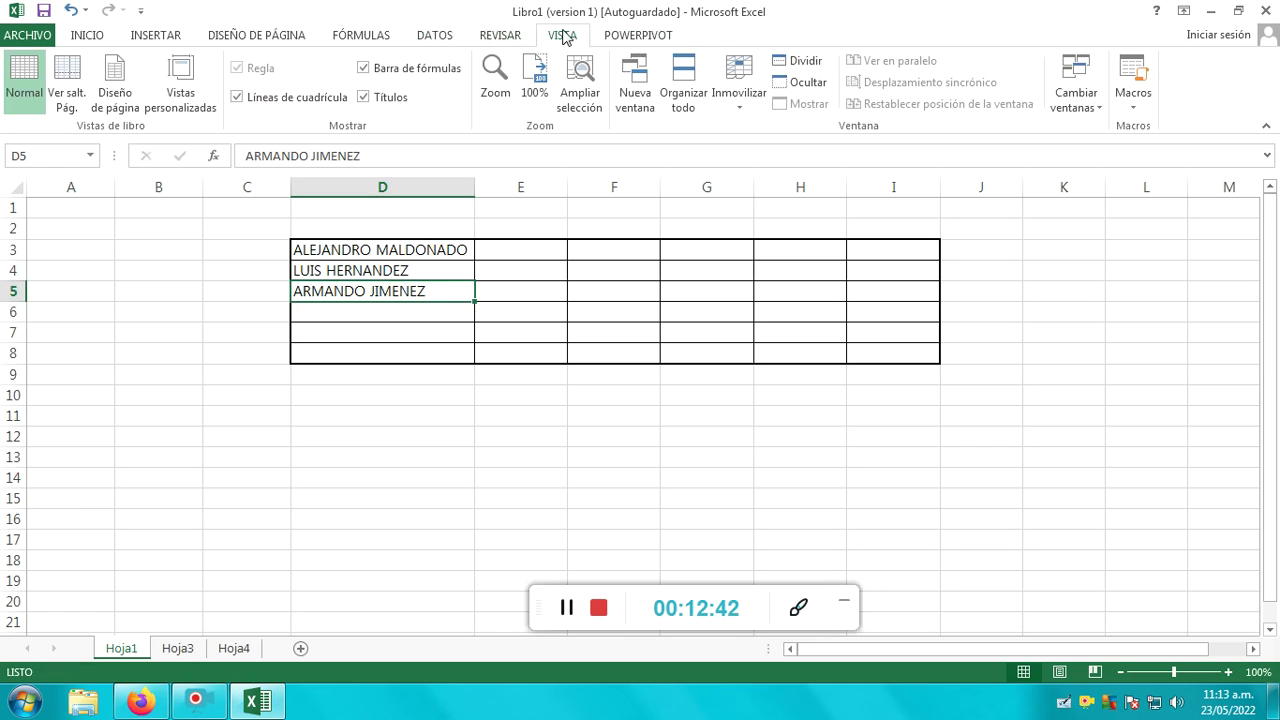
left_click(631, 38)
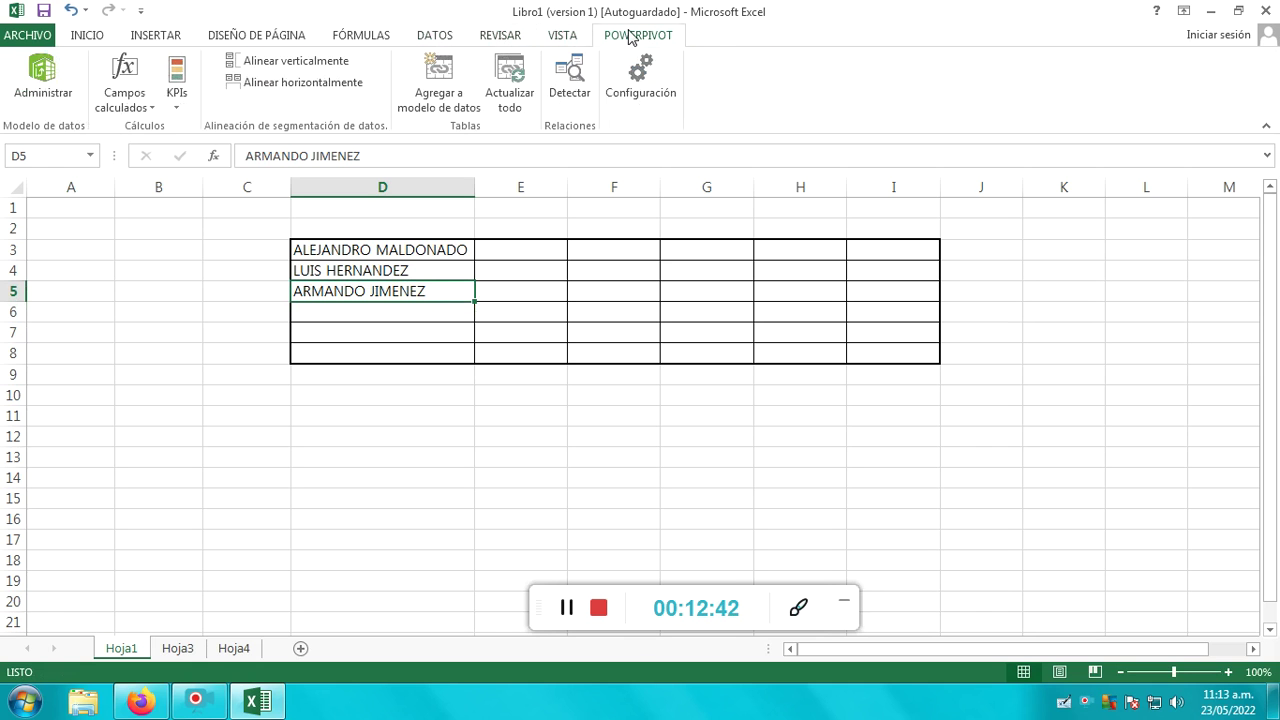
Try a new KPI, dismiss the no-data-model message, and close PowerPivot options unchanged.
left_click(177, 95)
left_click(199, 128)
left_click(624, 371)
left_click(640, 75)
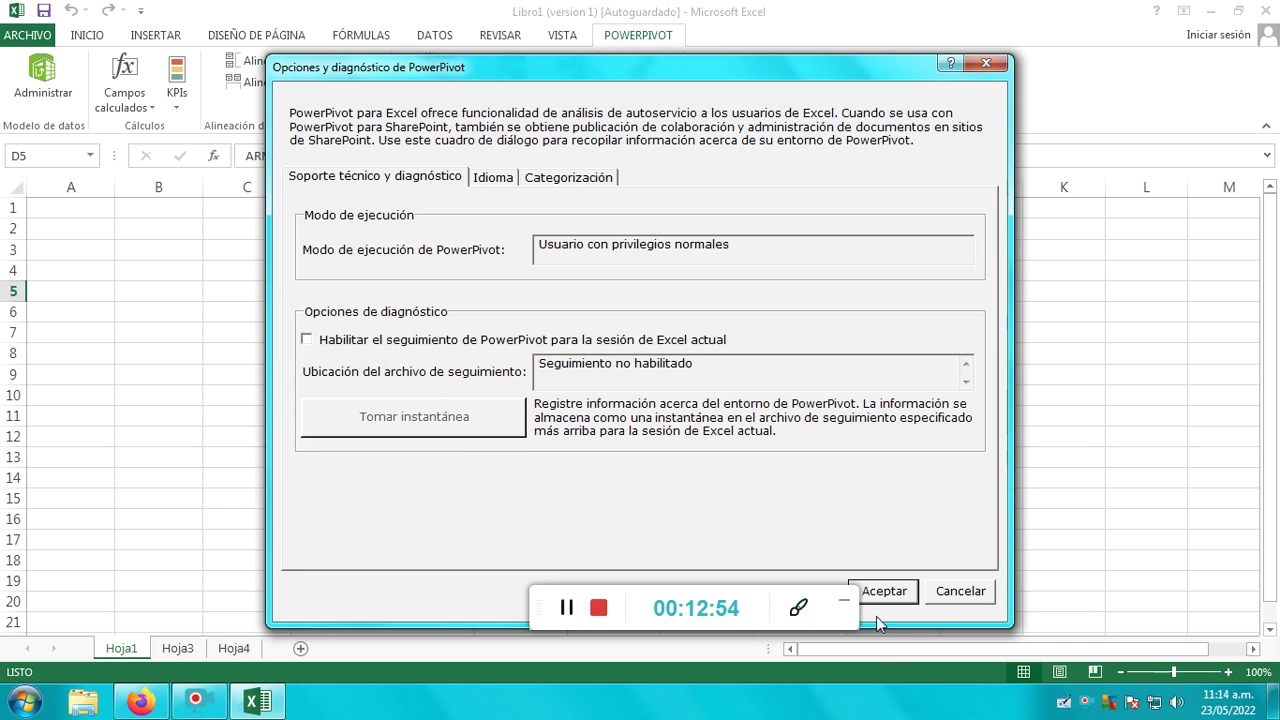
left_click(986, 63)
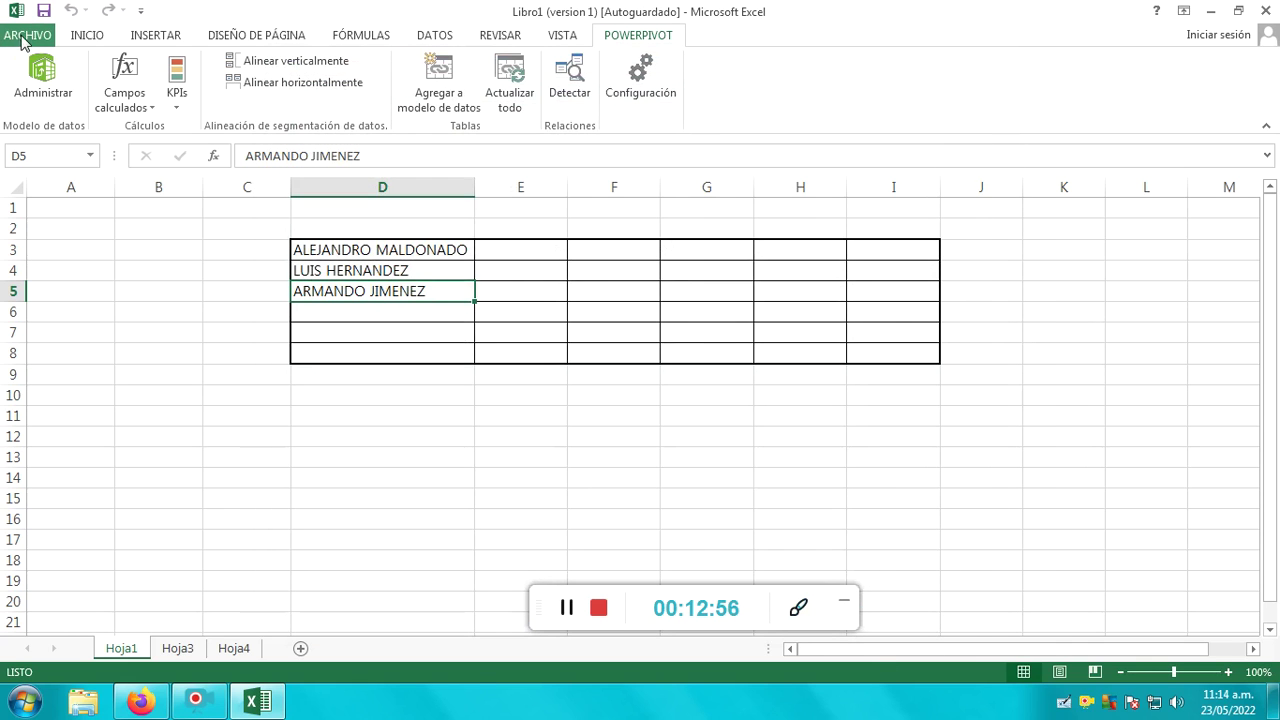
left_click(77, 35)
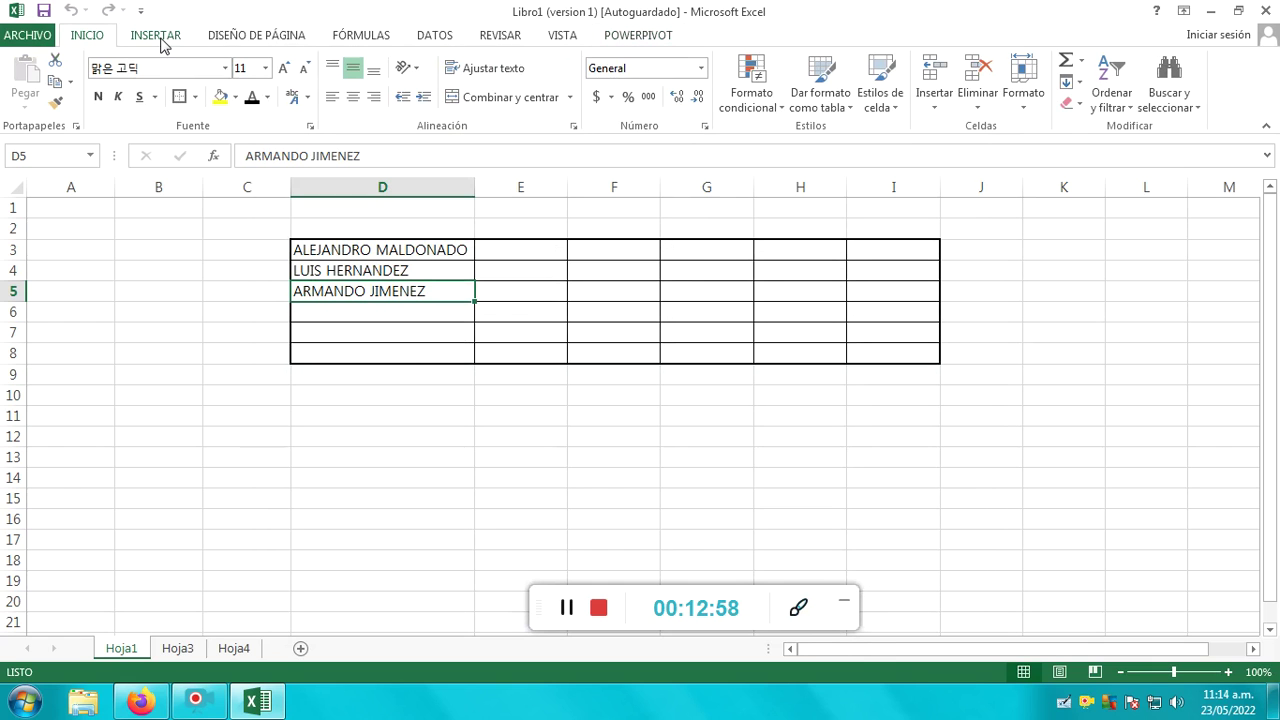
left_click(490, 70)
left_click(400, 247)
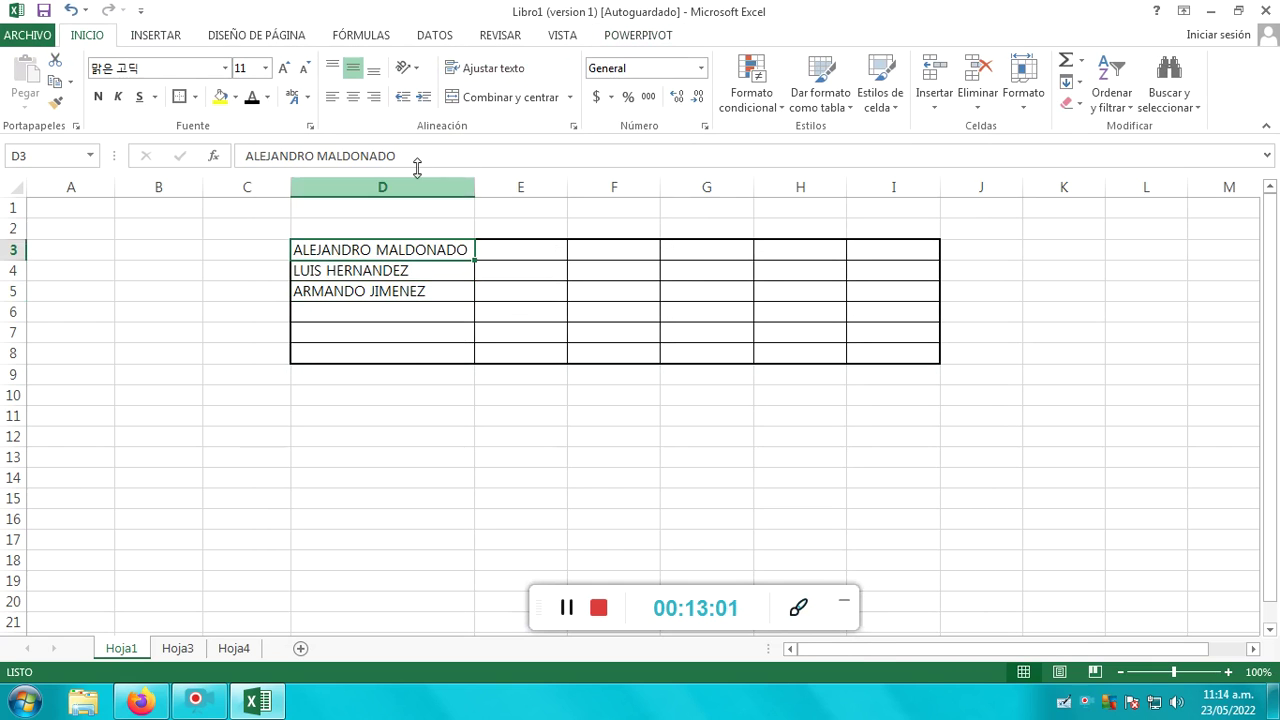
left_click(510, 97)
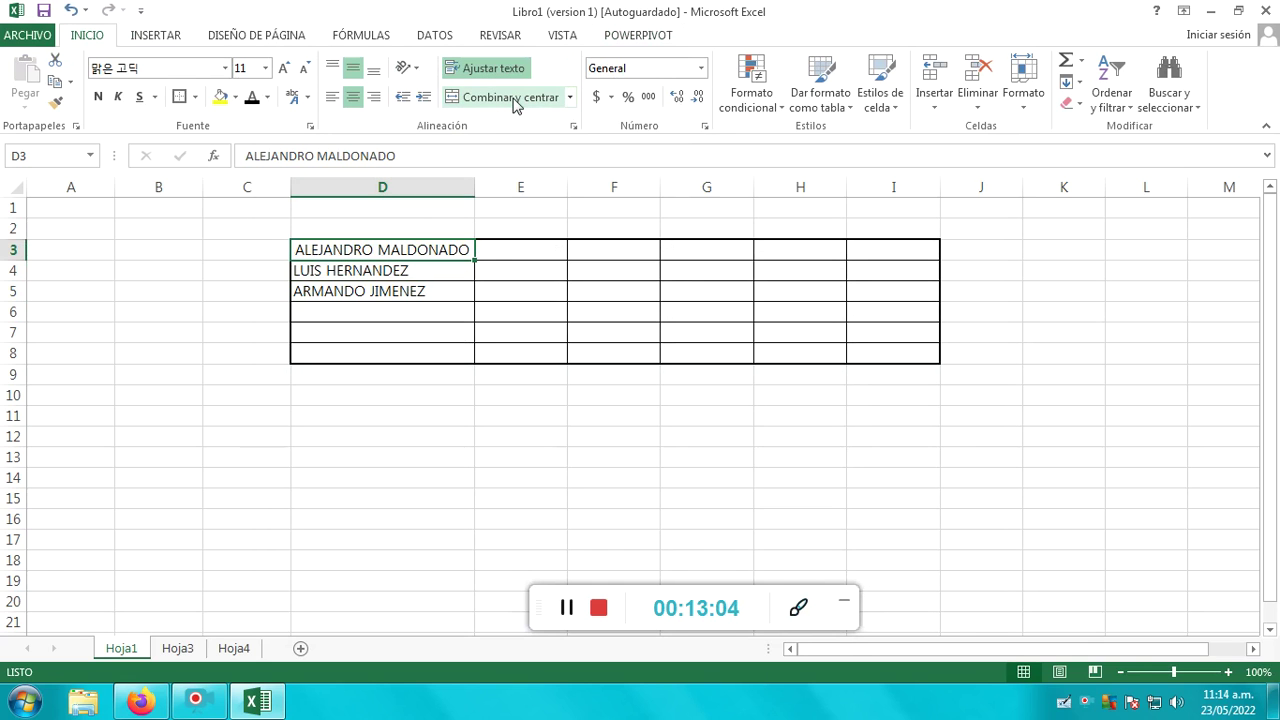
Apply a blue gradient data bar, select E3, and show the table style gallery.
left_click(774, 110)
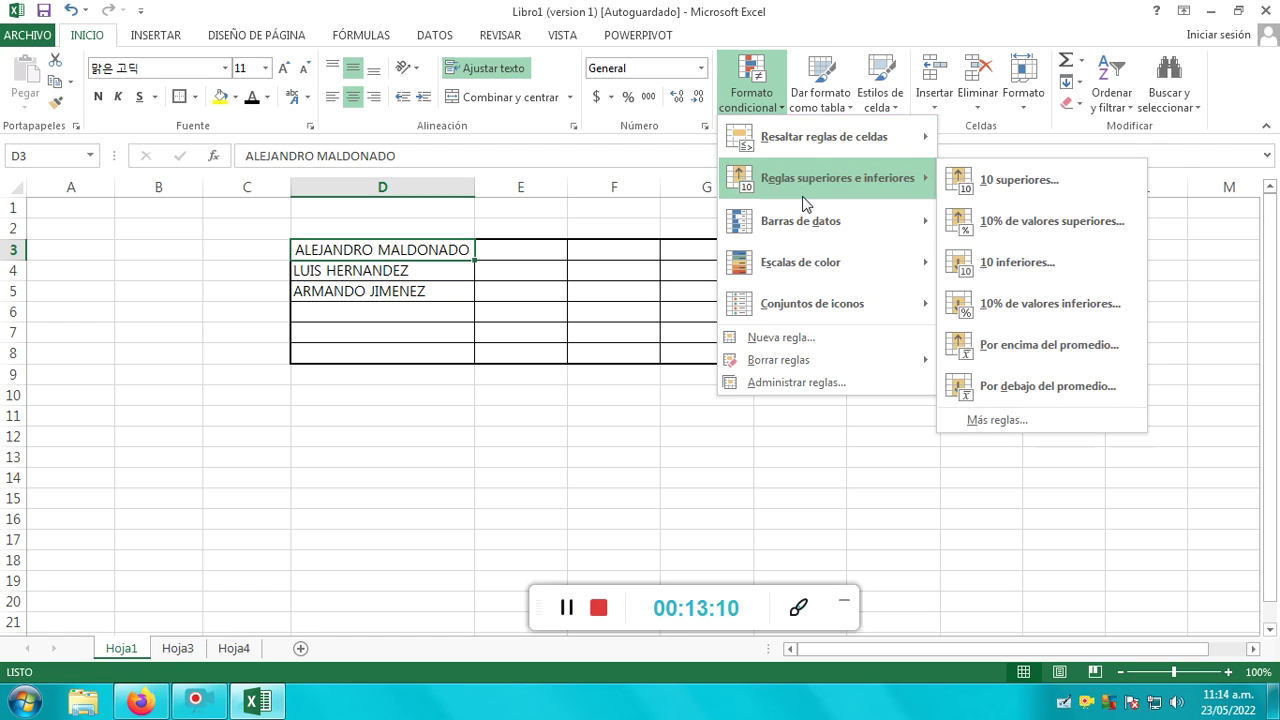
mouse_move(800, 221)
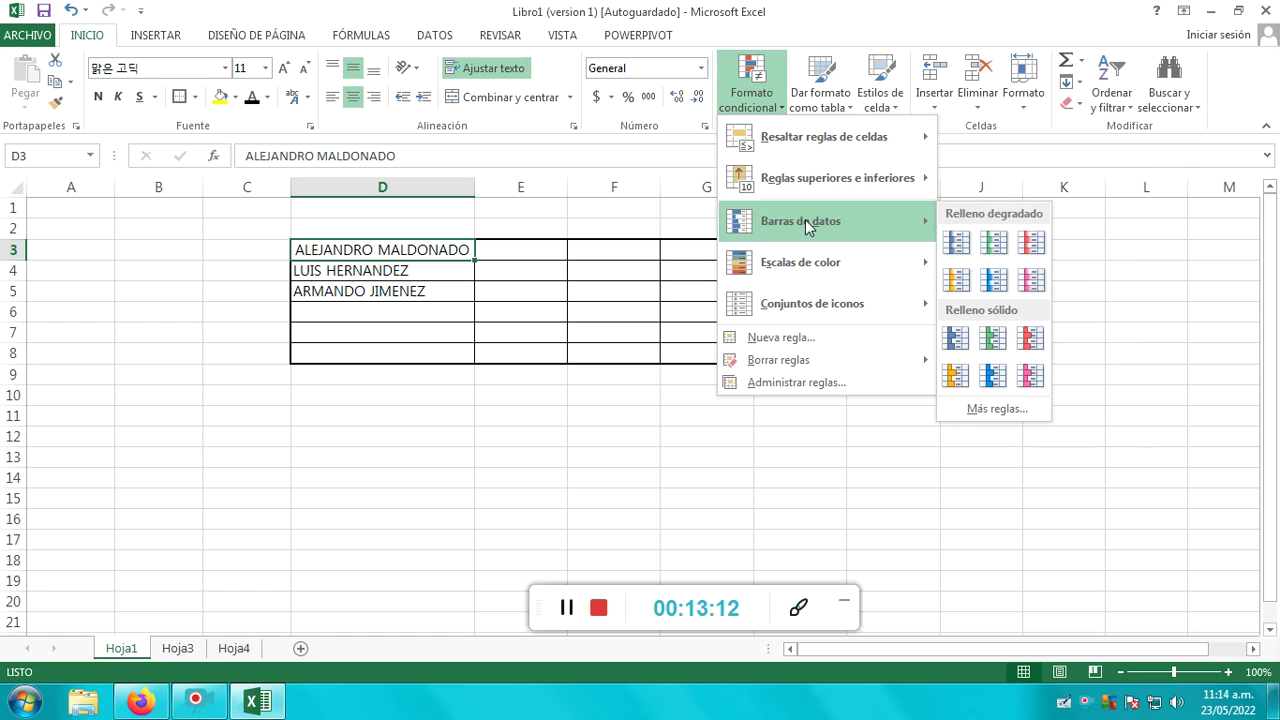
left_click(960, 243)
left_click(520, 249)
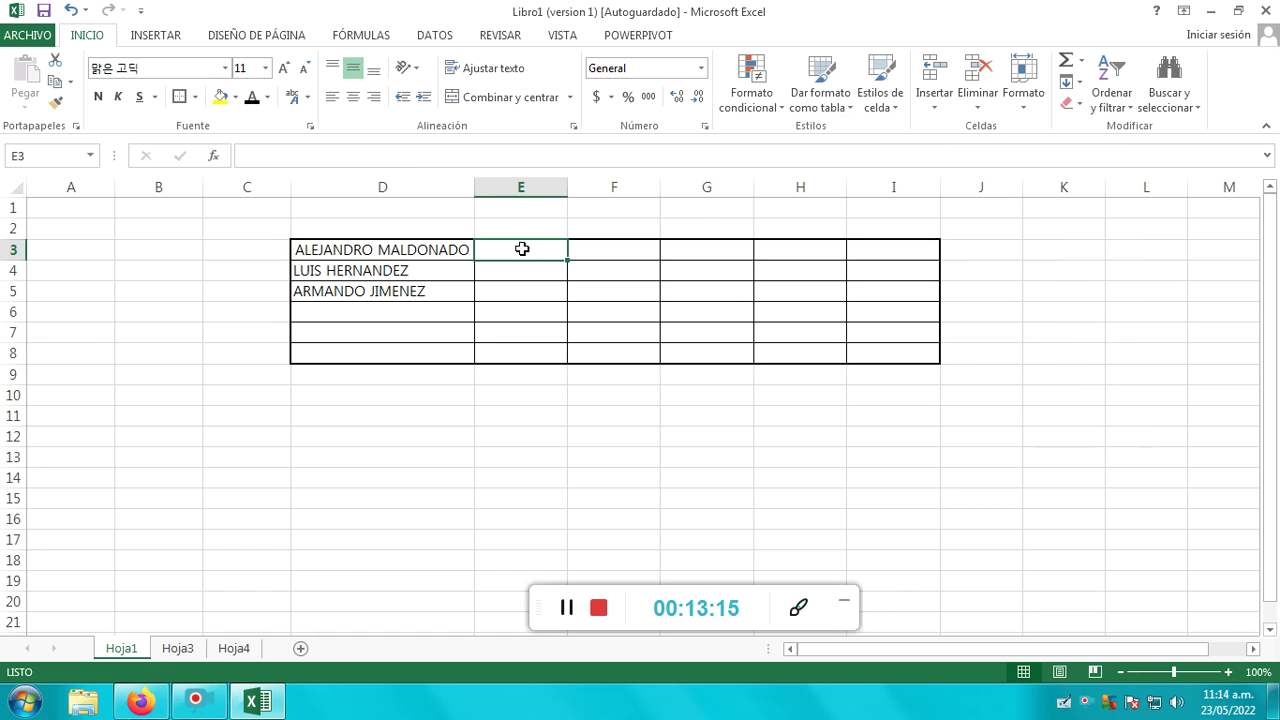
left_click(844, 116)
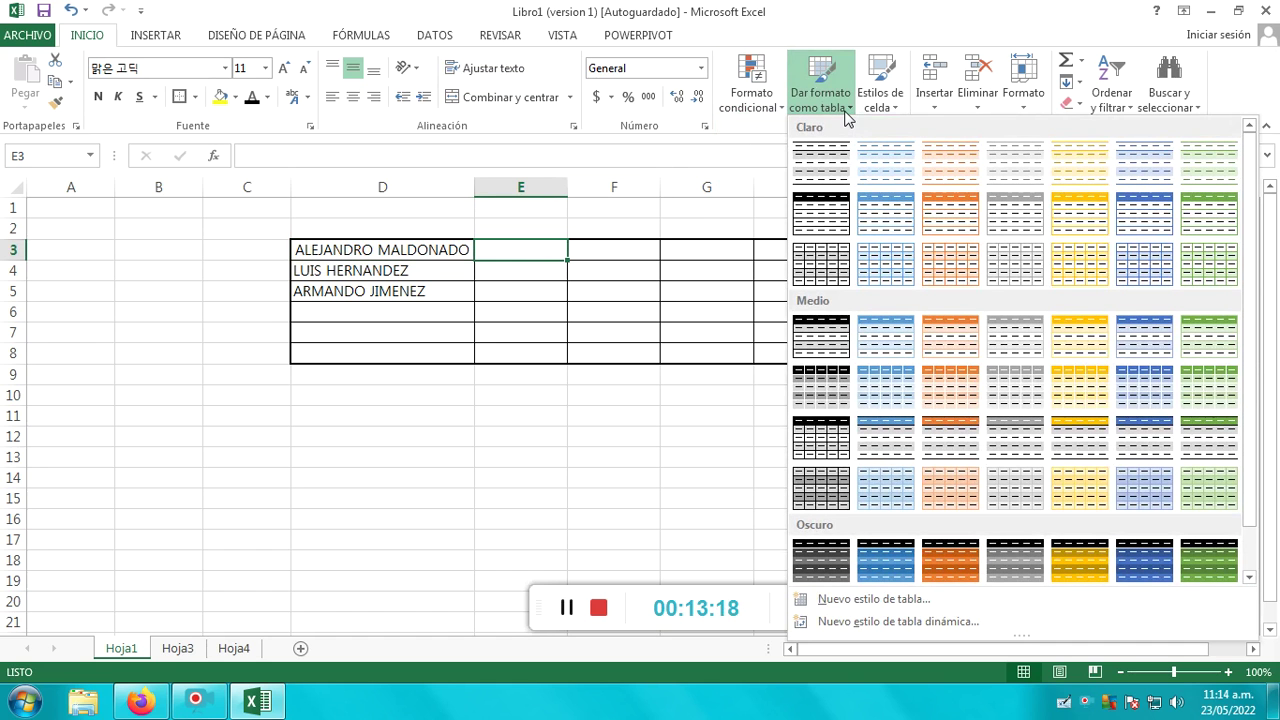
Format D3:I8 as a banded table with the chosen blue style.
left_click(513, 200)
left_click(886, 346, "shift")
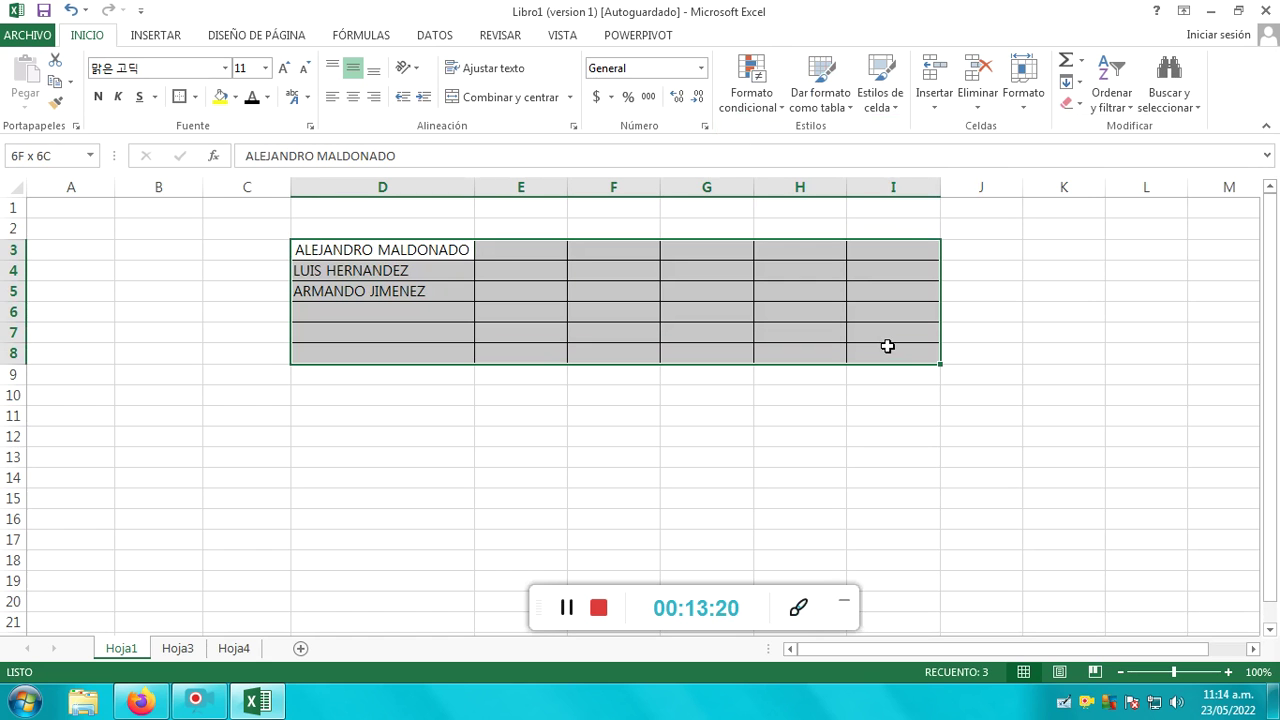
left_click(822, 100)
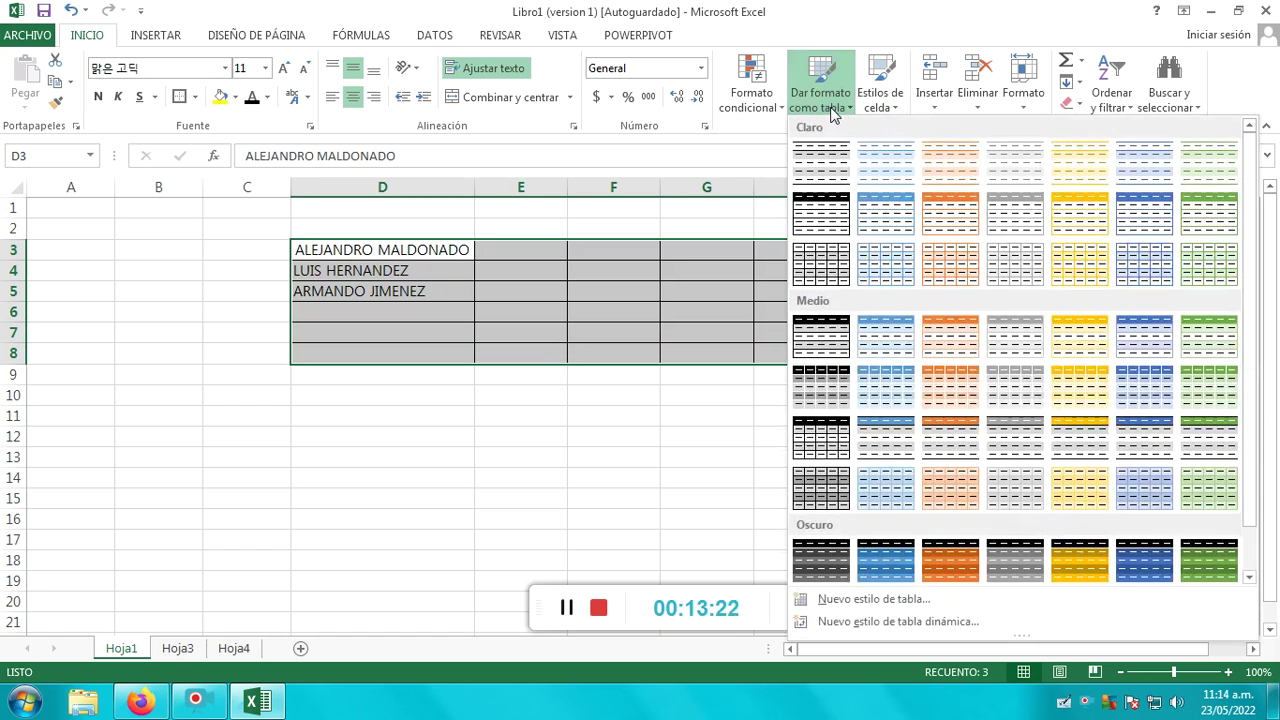
left_click(892, 342)
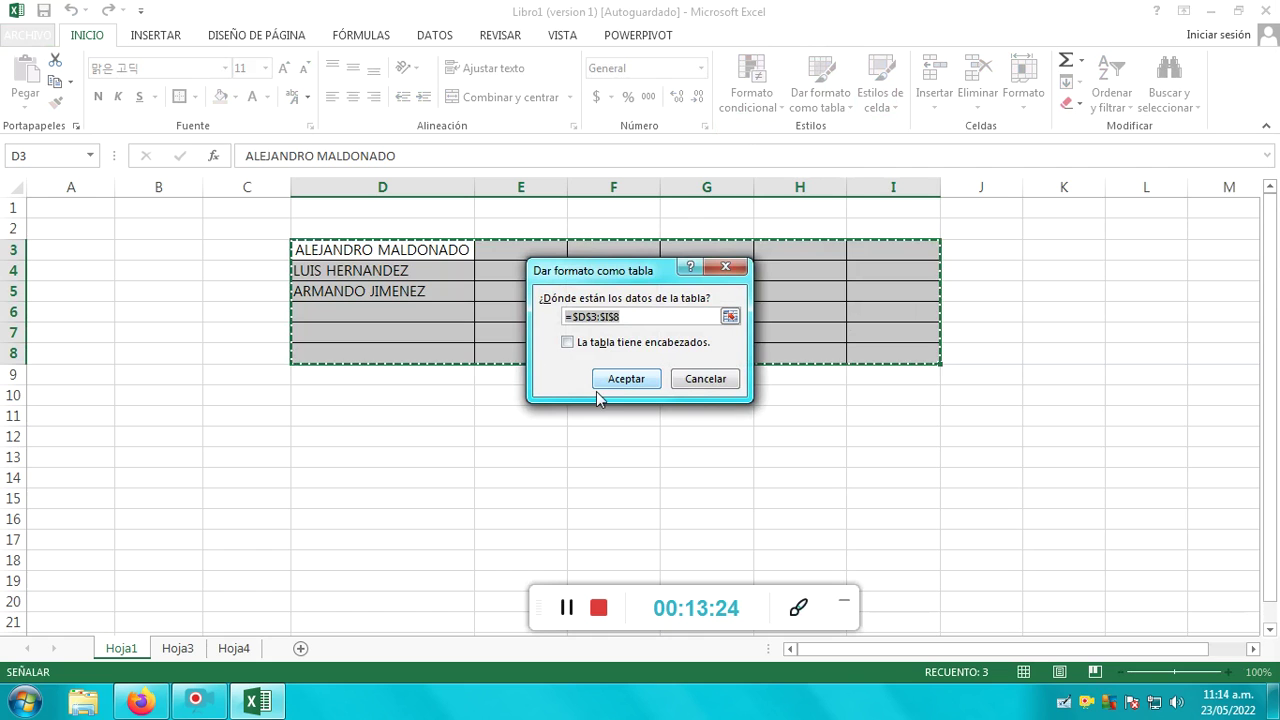
left_click(627, 379)
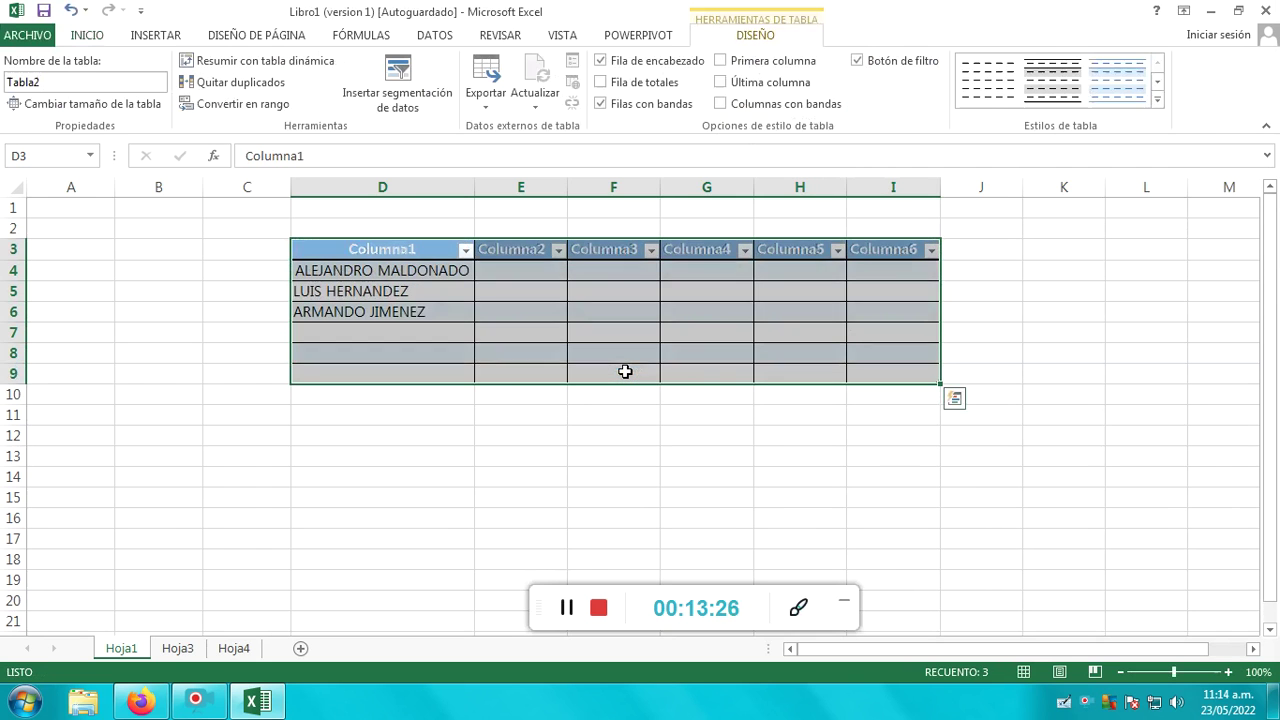
left_click(626, 341)
Delete the Columna6 column from the table, then select the Columna5 header with H2.
left_click(888, 250)
right_click(888, 250)
mouse_move(940, 429)
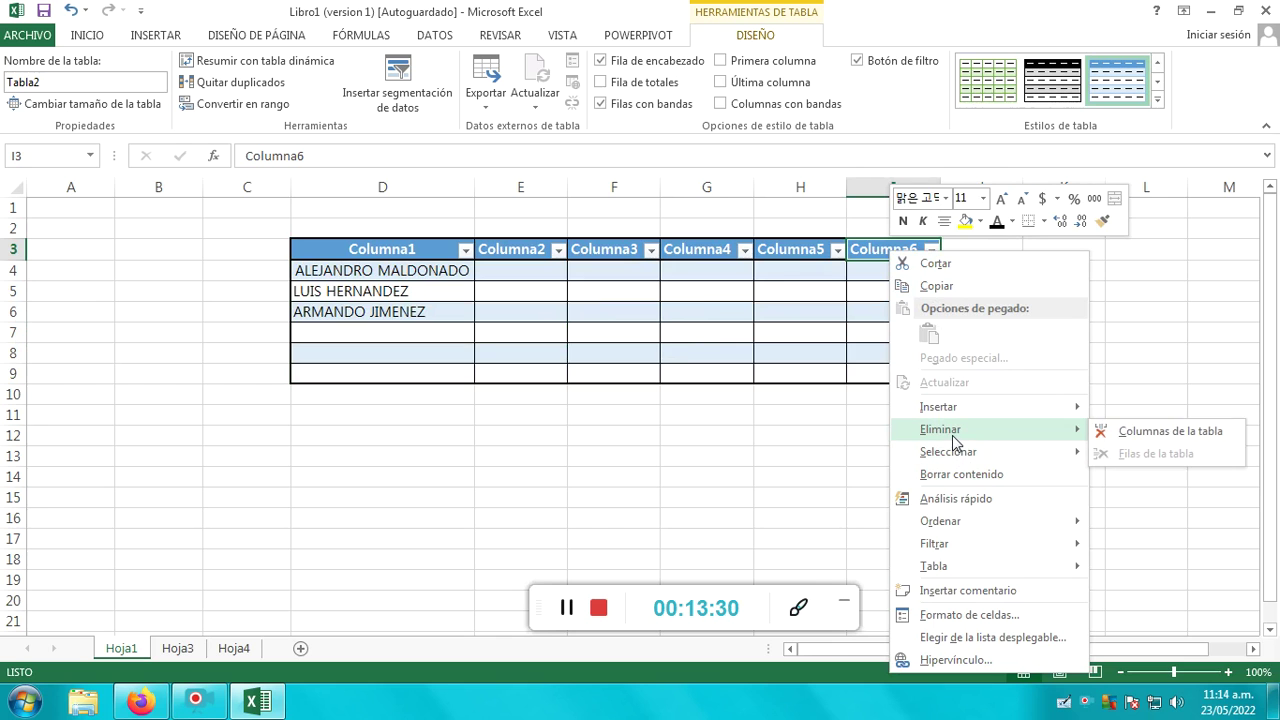
left_click(1125, 431)
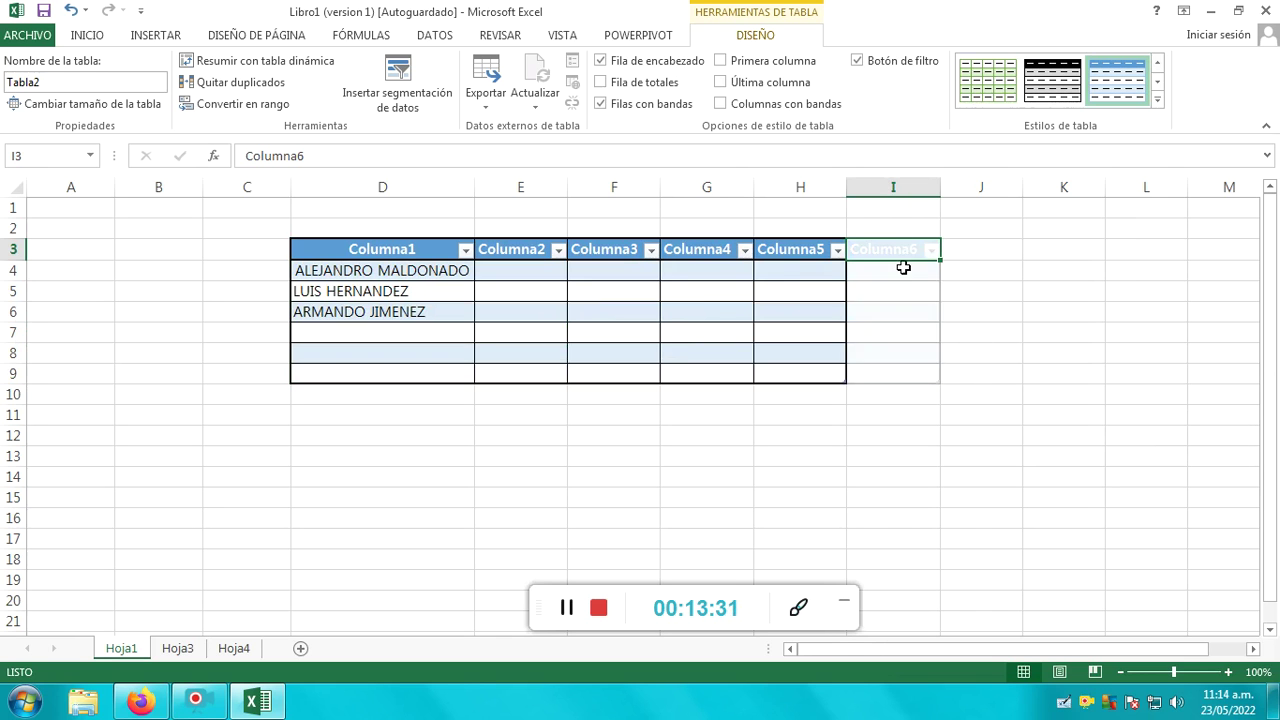
left_click(822, 250)
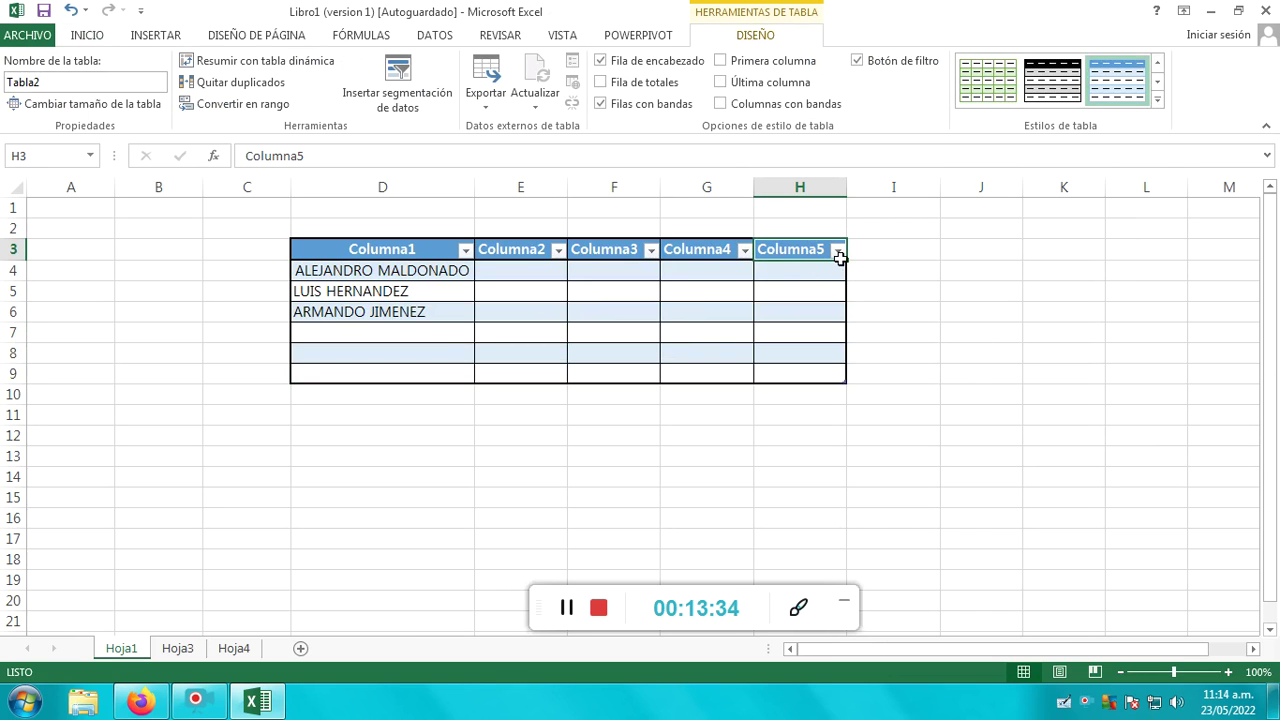
left_click_drag(837, 233, 810, 257)
right_click(810, 257)
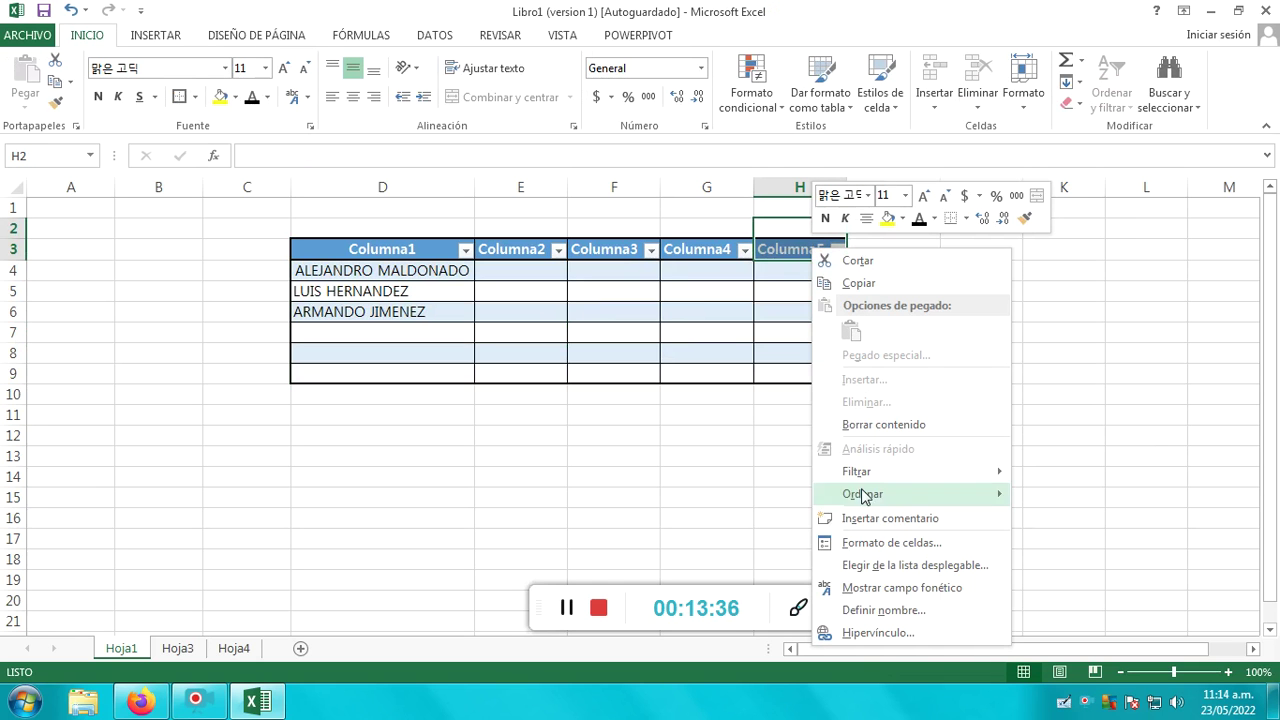
left_click(886, 425)
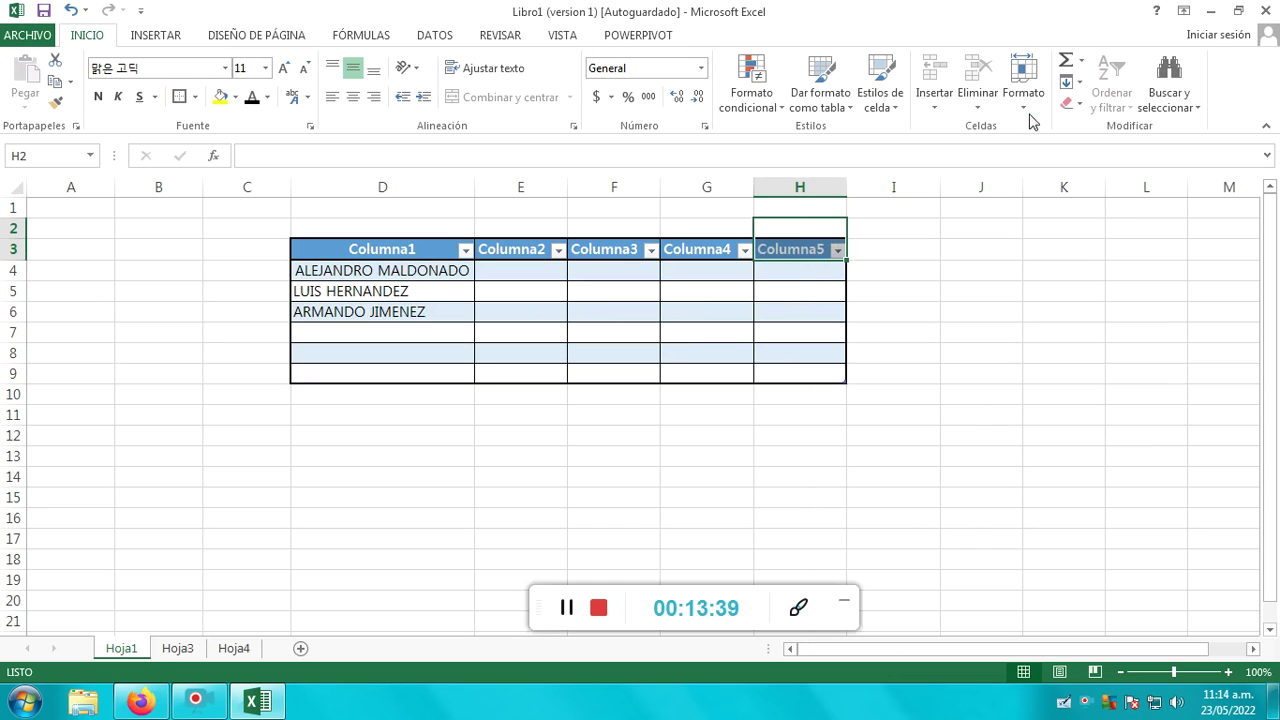
left_click(982, 100)
left_click(1015, 103)
left_click(1015, 103)
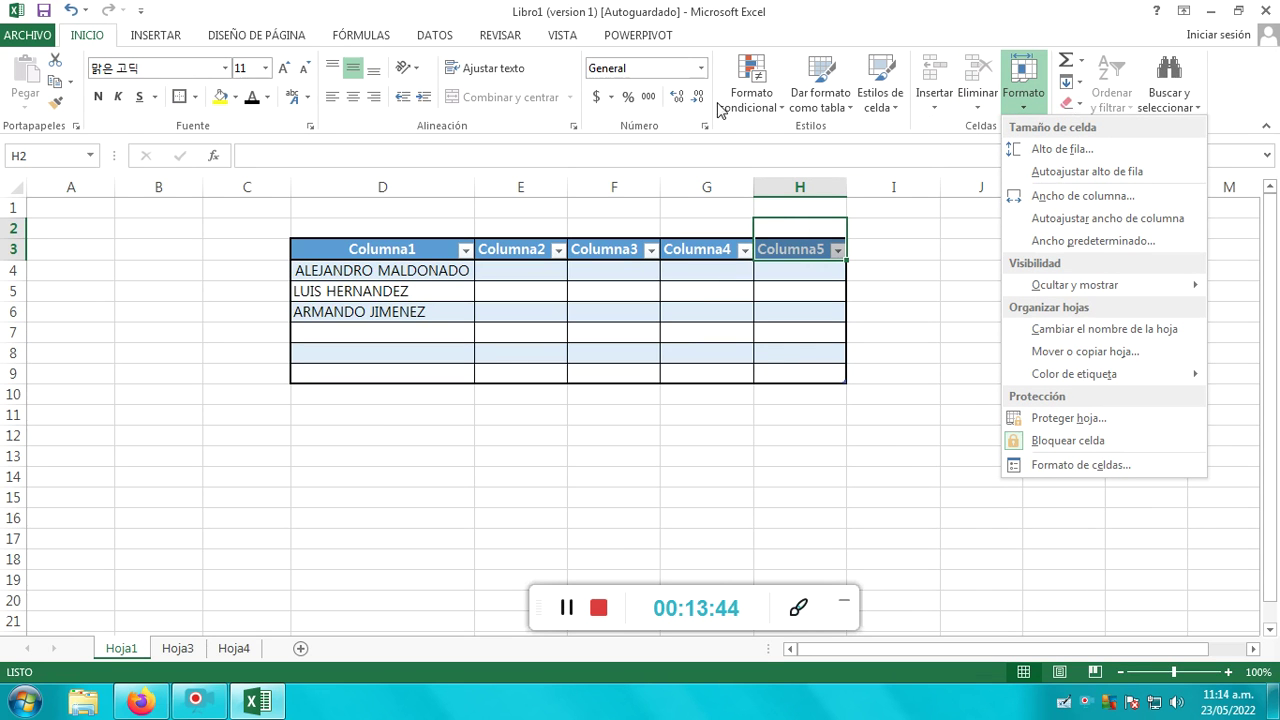
left_click(770, 108)
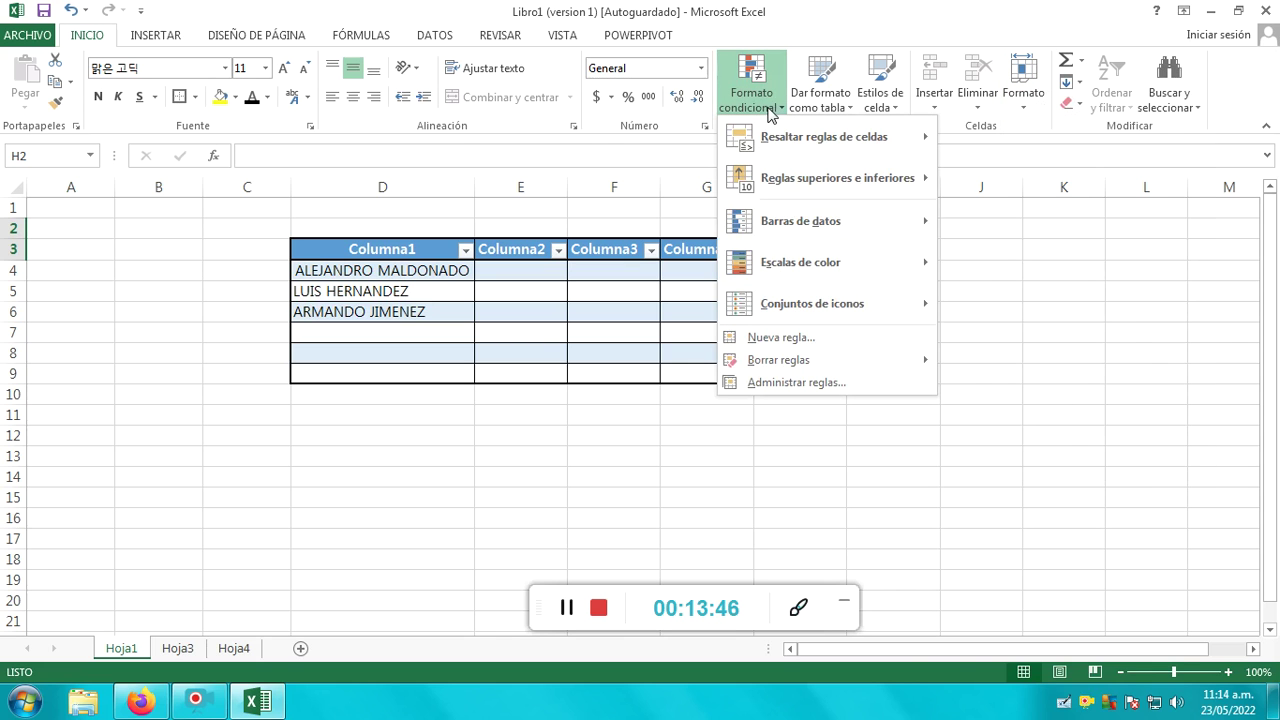
mouse_move(800, 262)
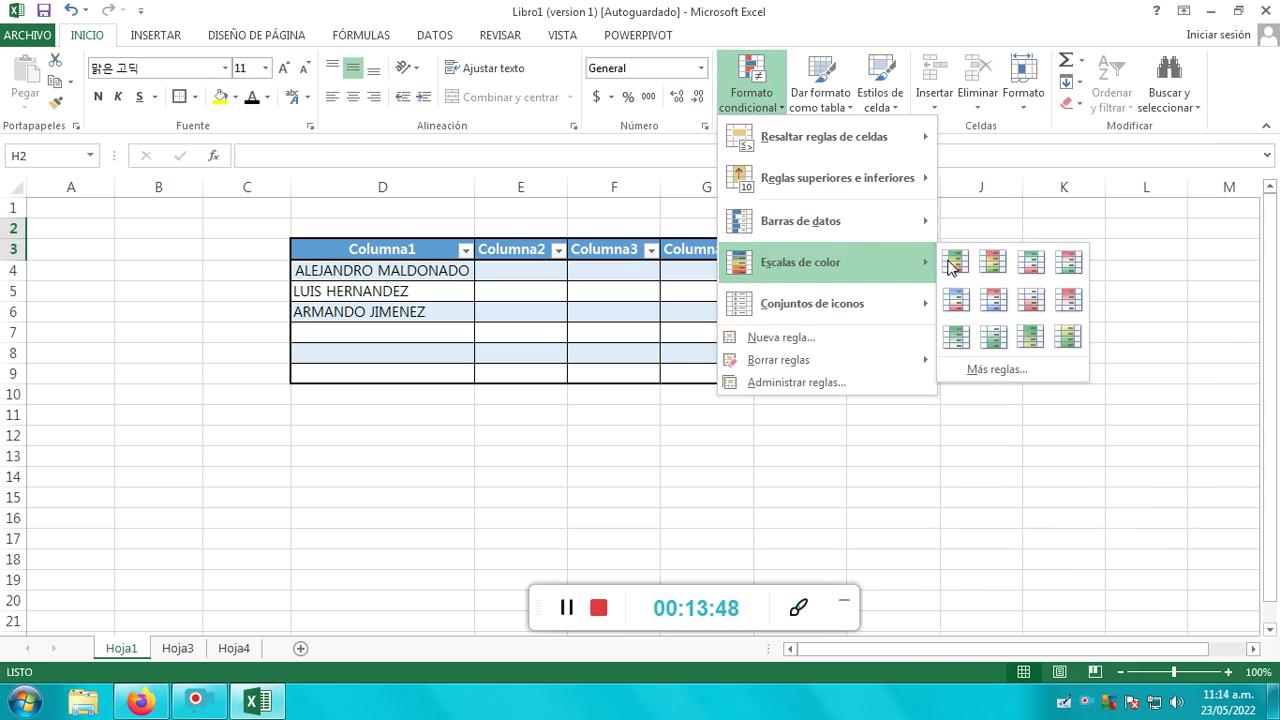
left_click(952, 264)
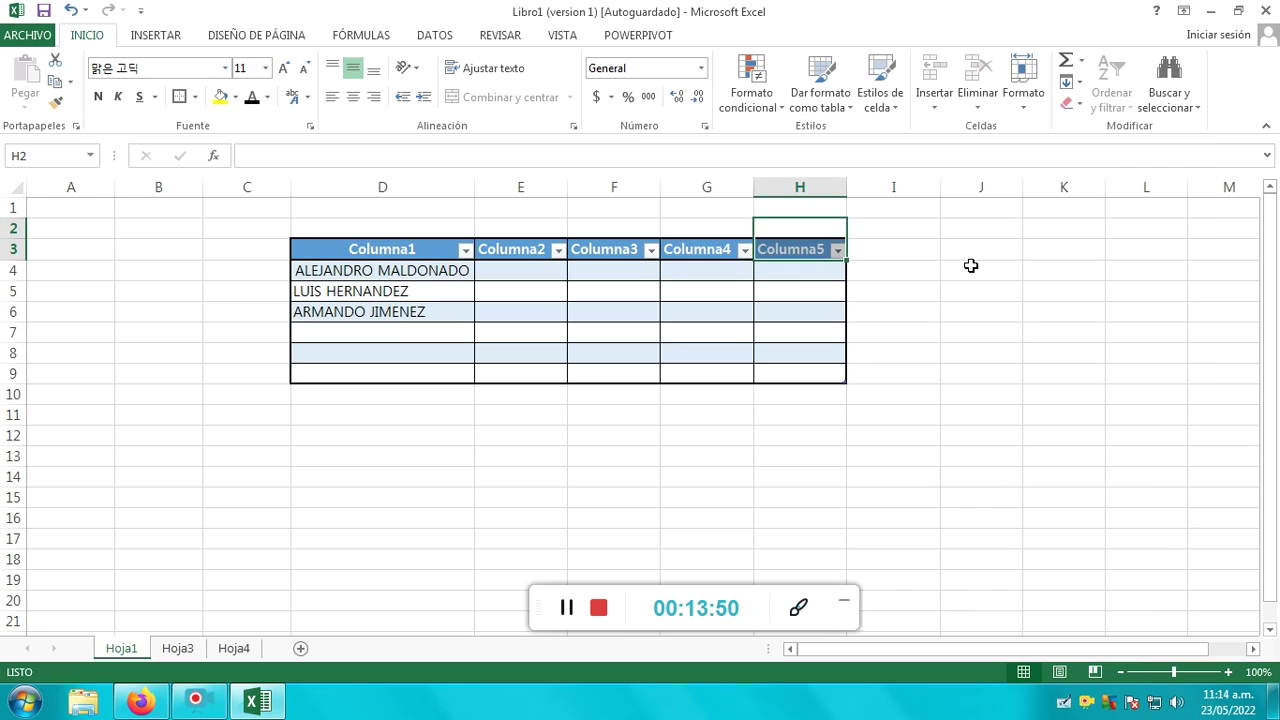
mouse_move(837, 232)
left_mouse_down()
mouse_move(503, 363)
mouse_move(337, 357)
left_mouse_up()
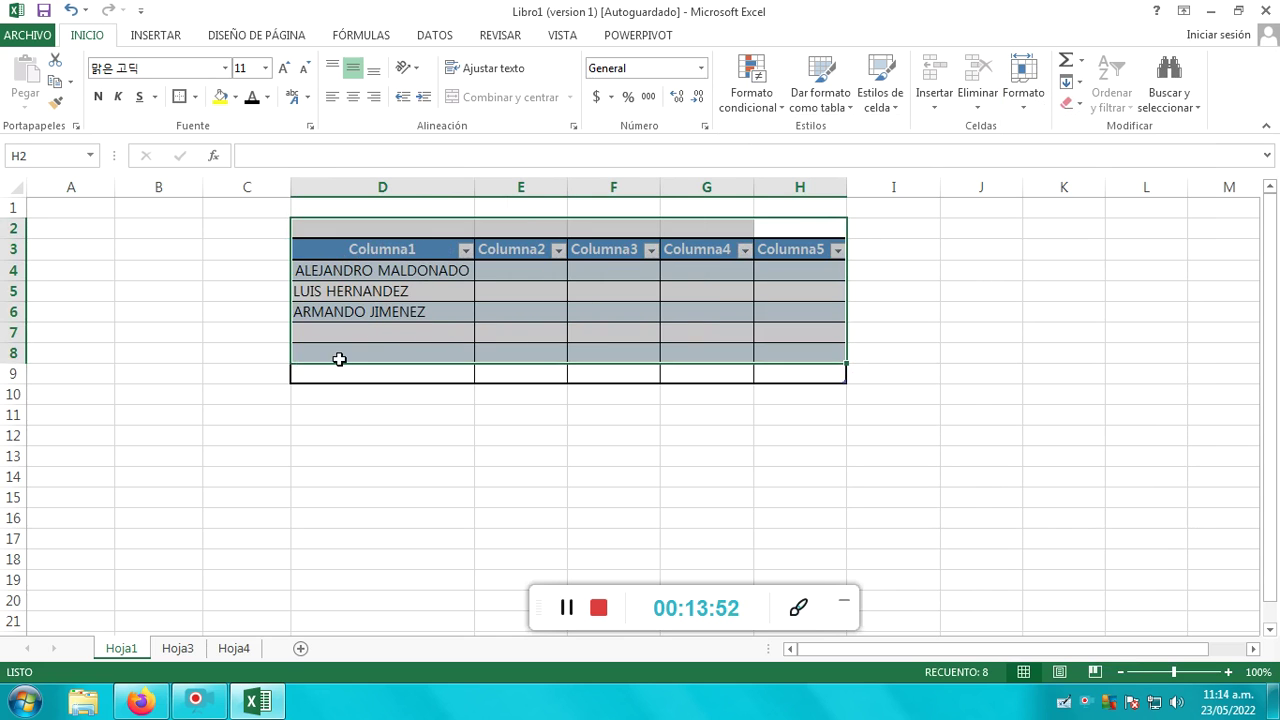
left_click(430, 252)
double_click(428, 252)
key("BackSpace")
key("BackSpace")
key("BackSpace")
key("BackSpace")
key("BackSpace")
key("BackSpace")
key("BackSpace")
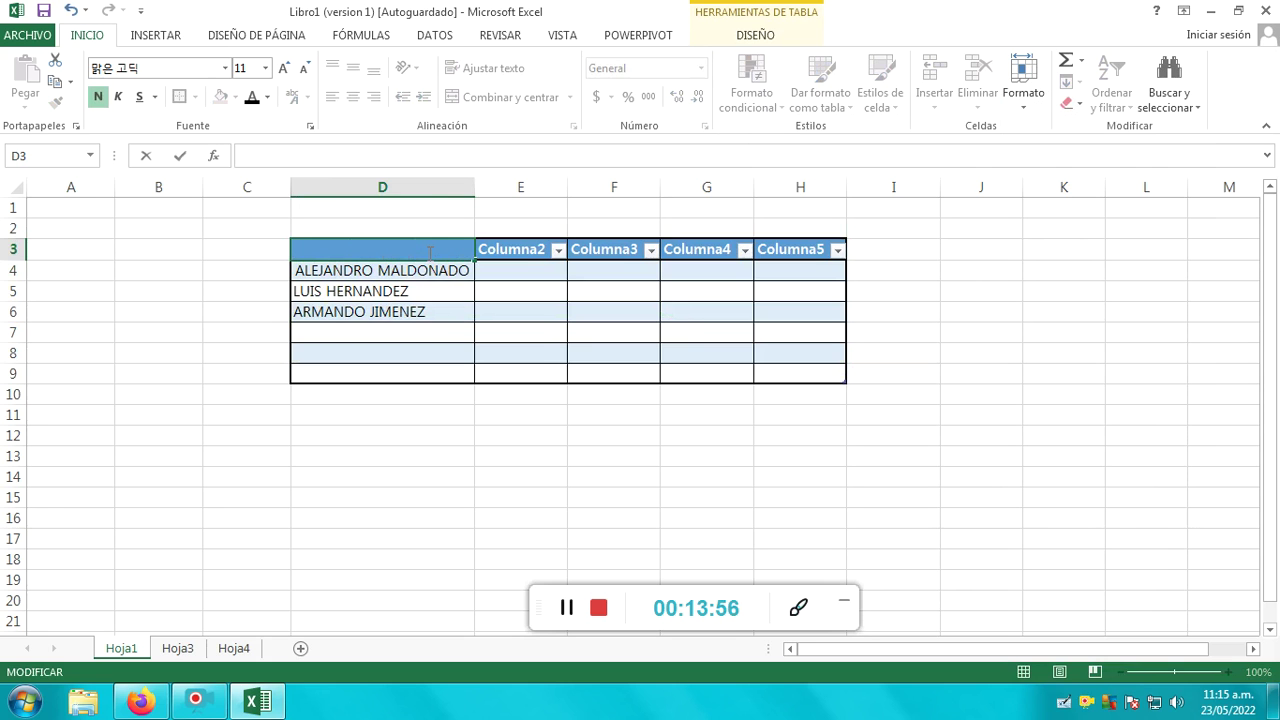
left_click(614, 228)
left_click(528, 251)
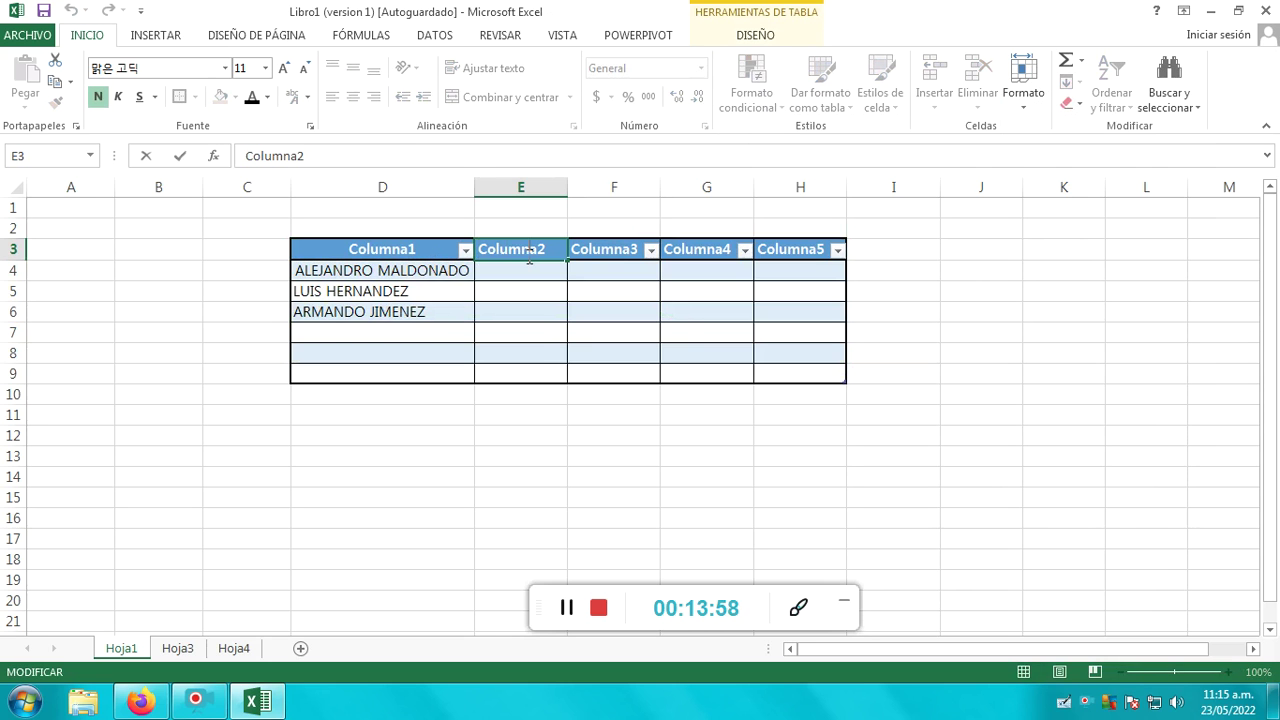
left_click(418, 255)
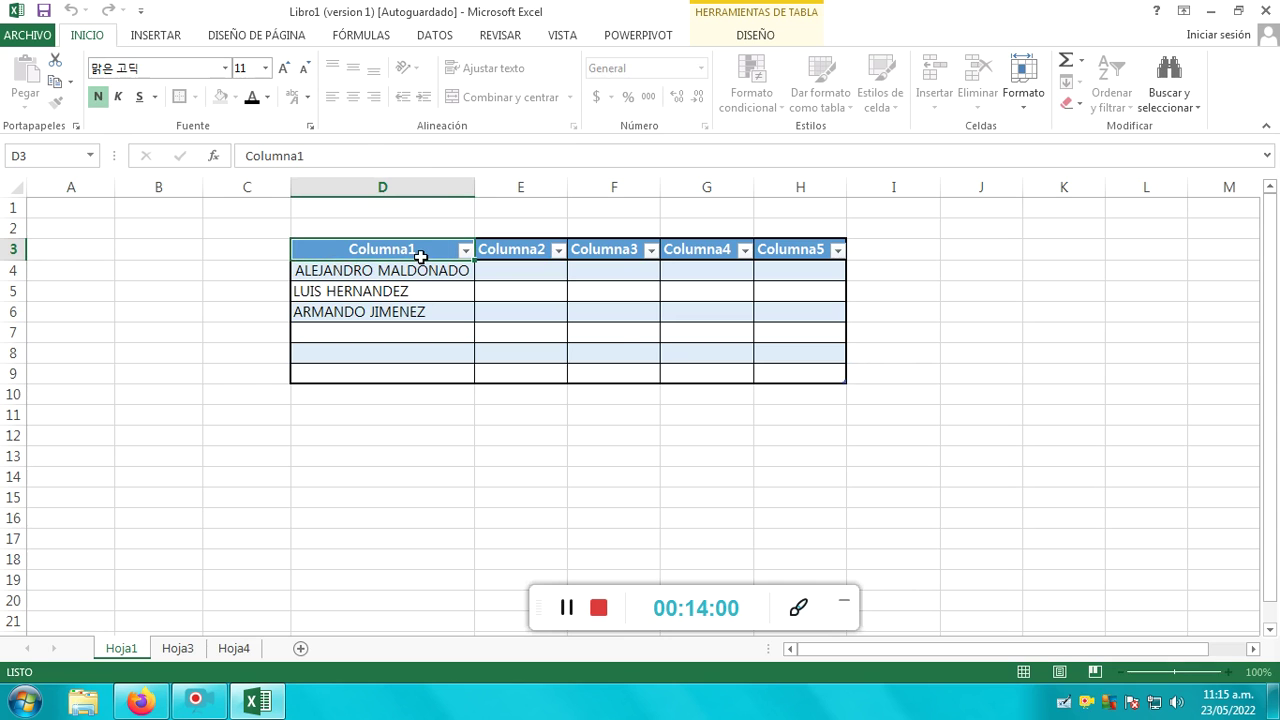
right_click(420, 256)
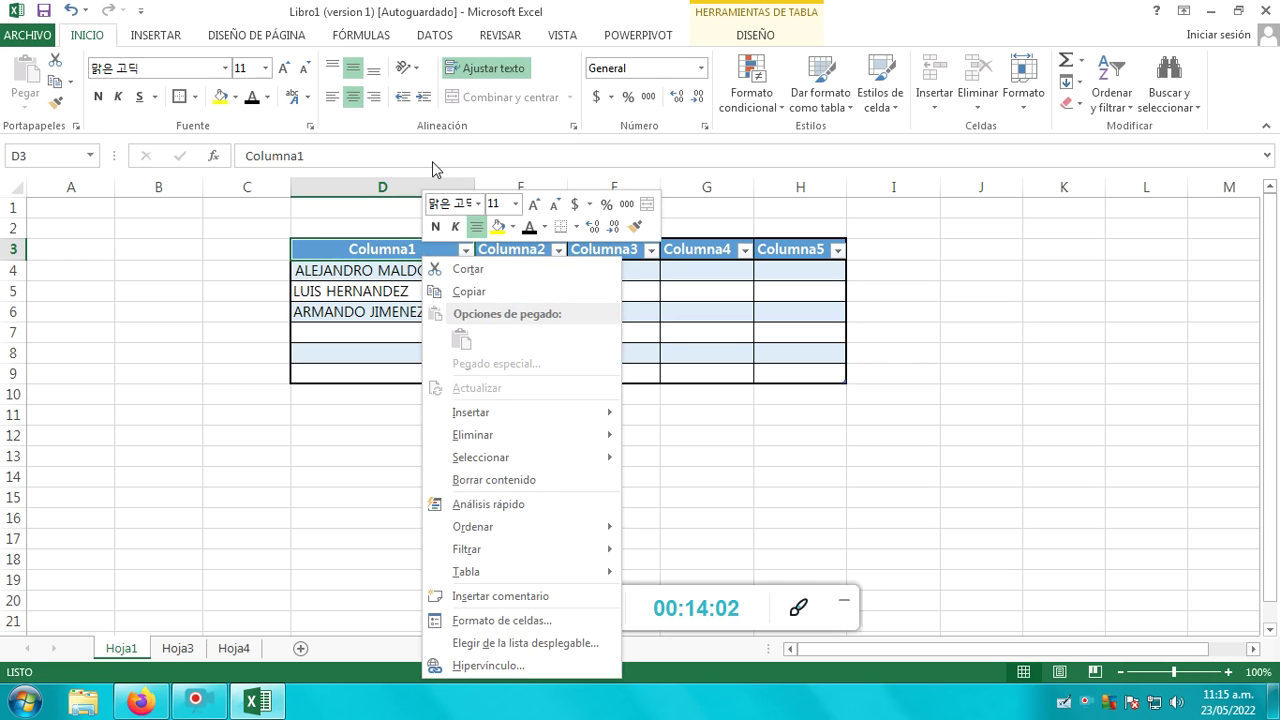
left_click(641, 300)
left_click(534, 272)
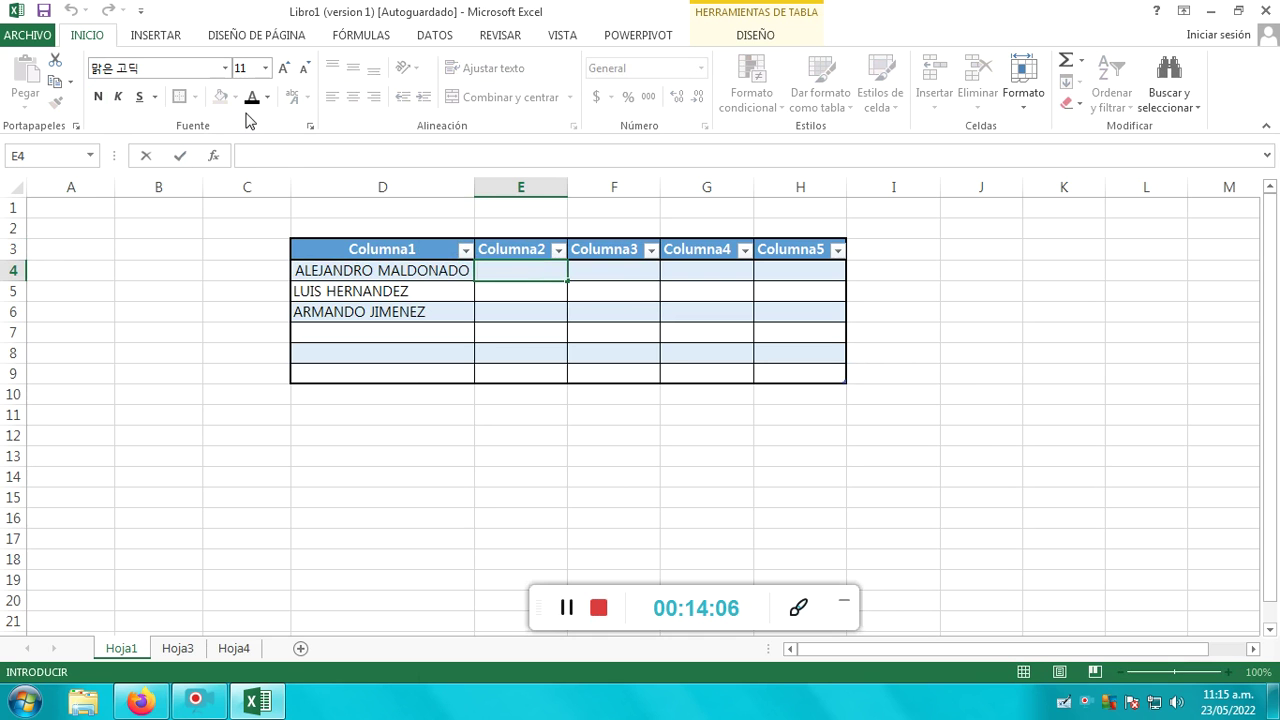
left_click(160, 38)
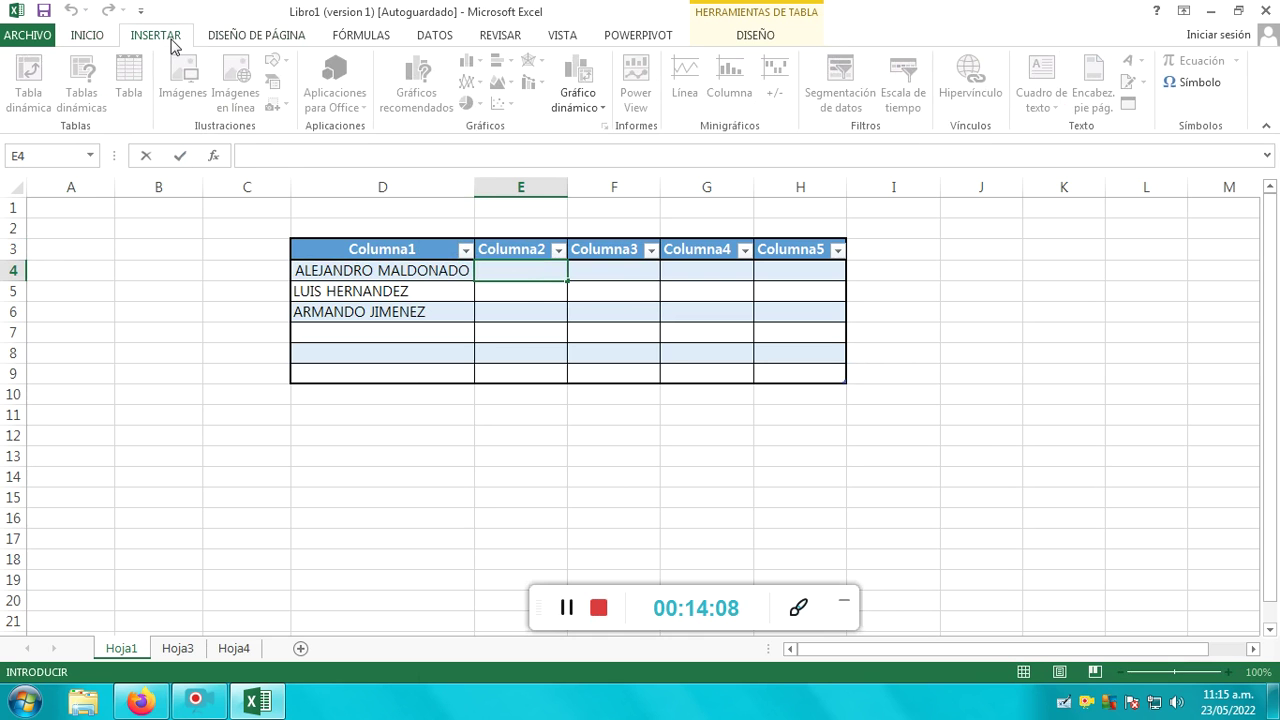
left_click(244, 34)
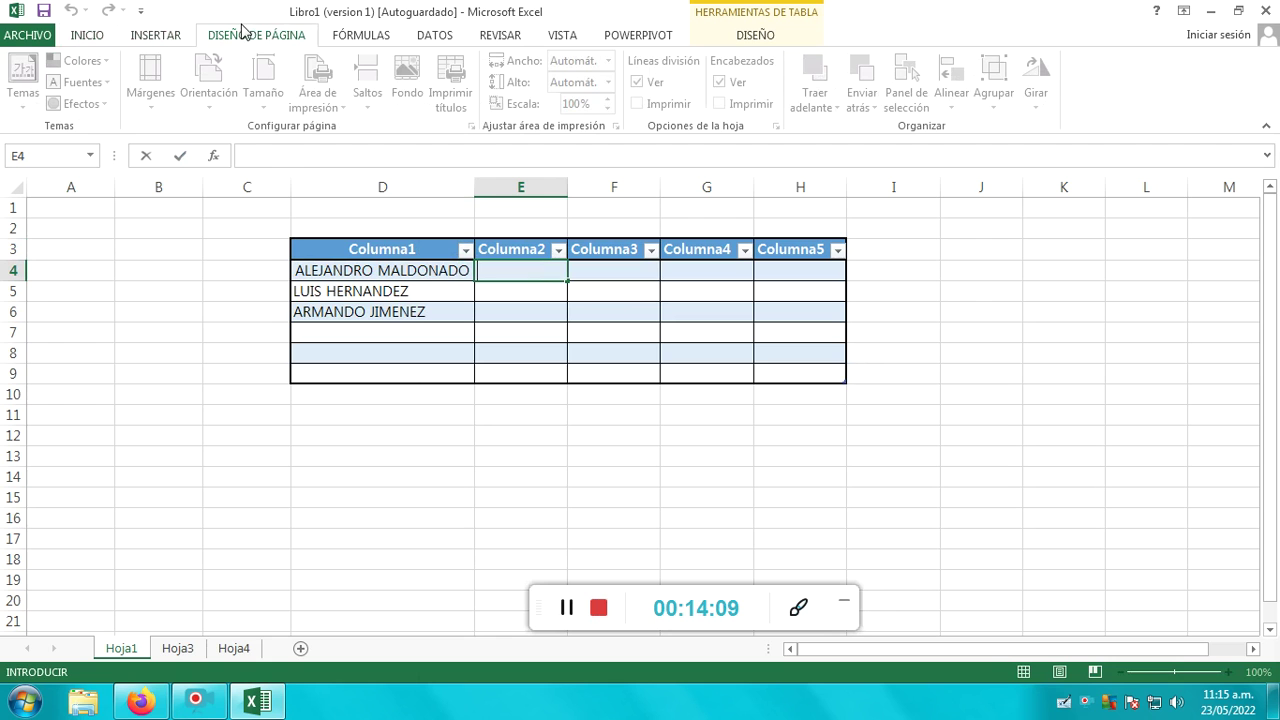
left_click(370, 40)
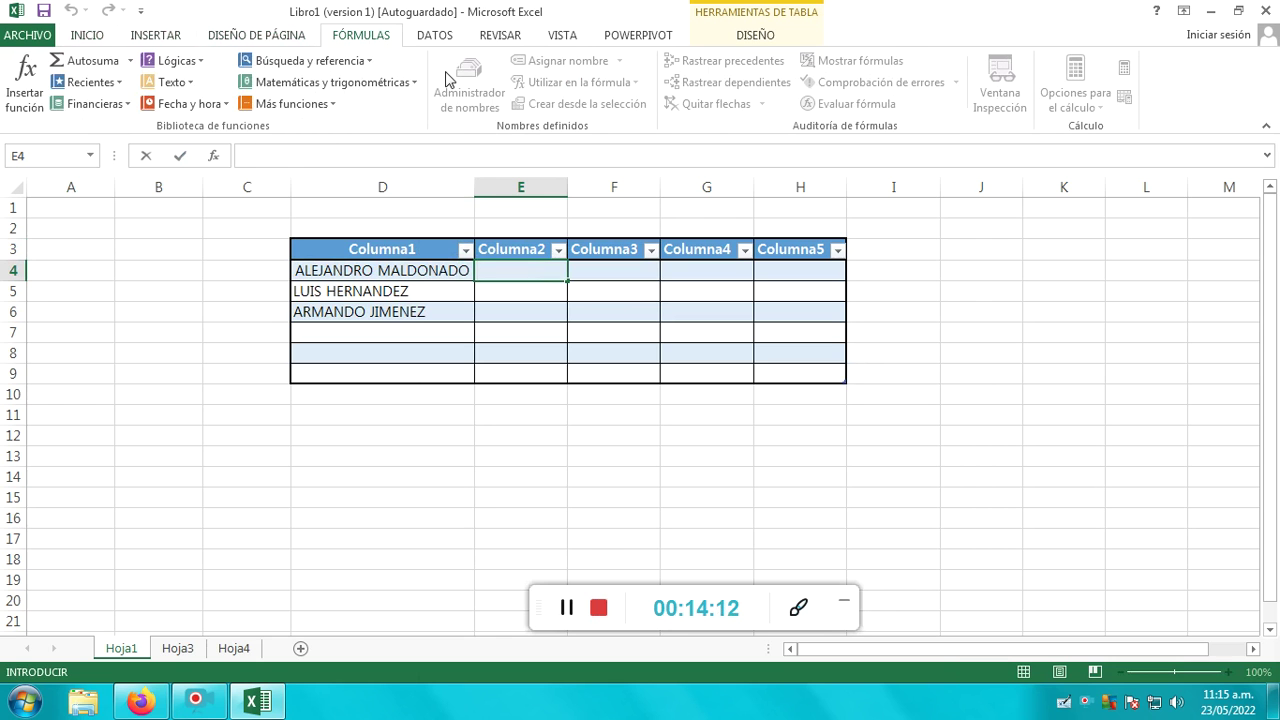
left_click(437, 38)
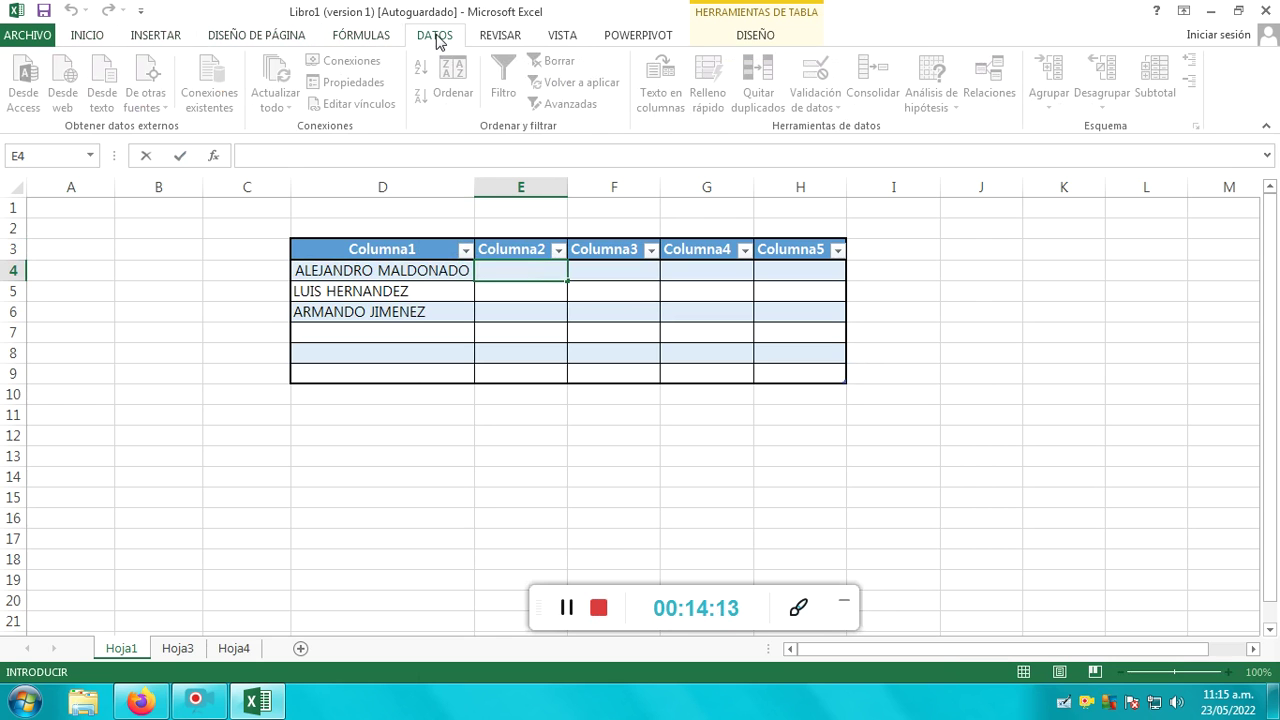
left_click(500, 36)
left_click(470, 318)
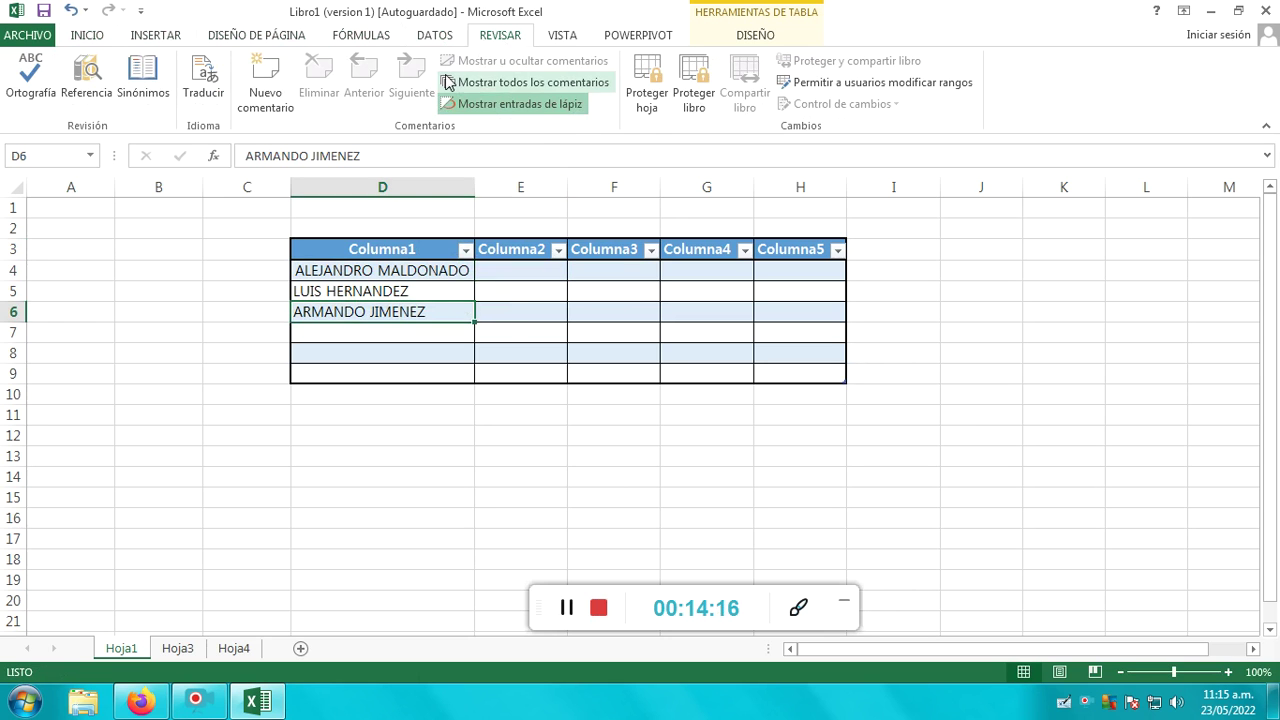
left_click(558, 38)
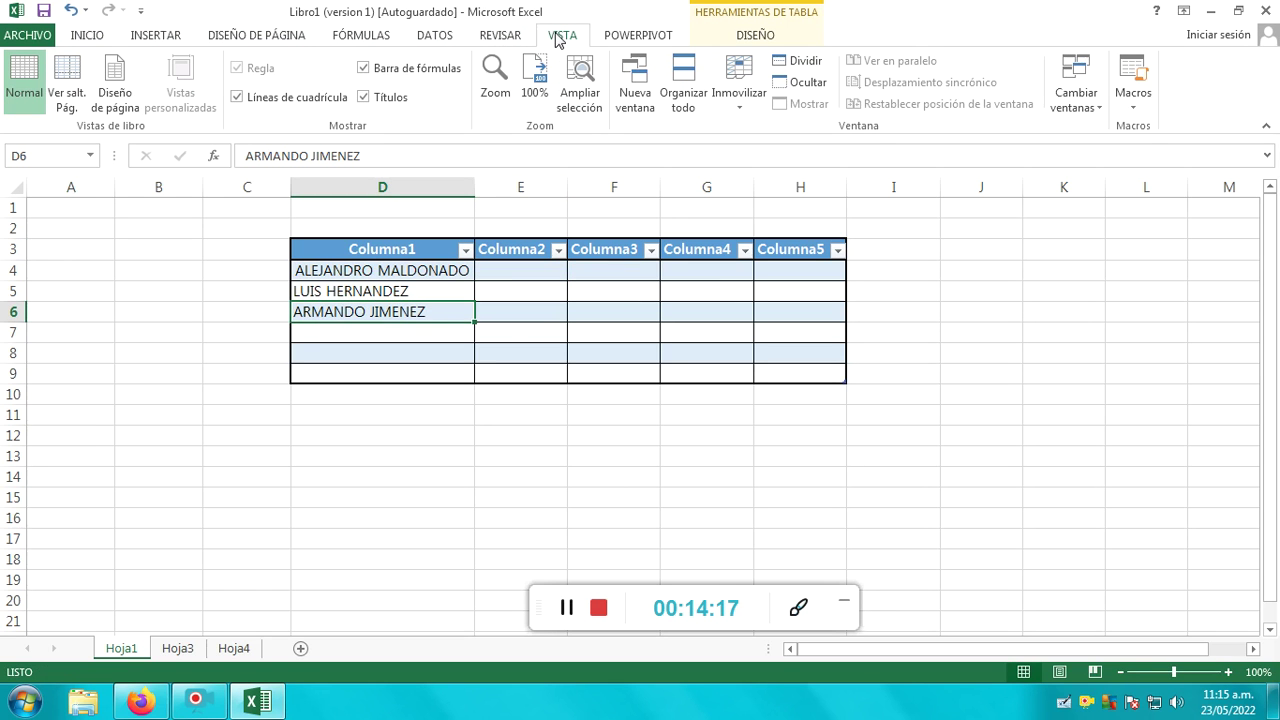
left_click(93, 38)
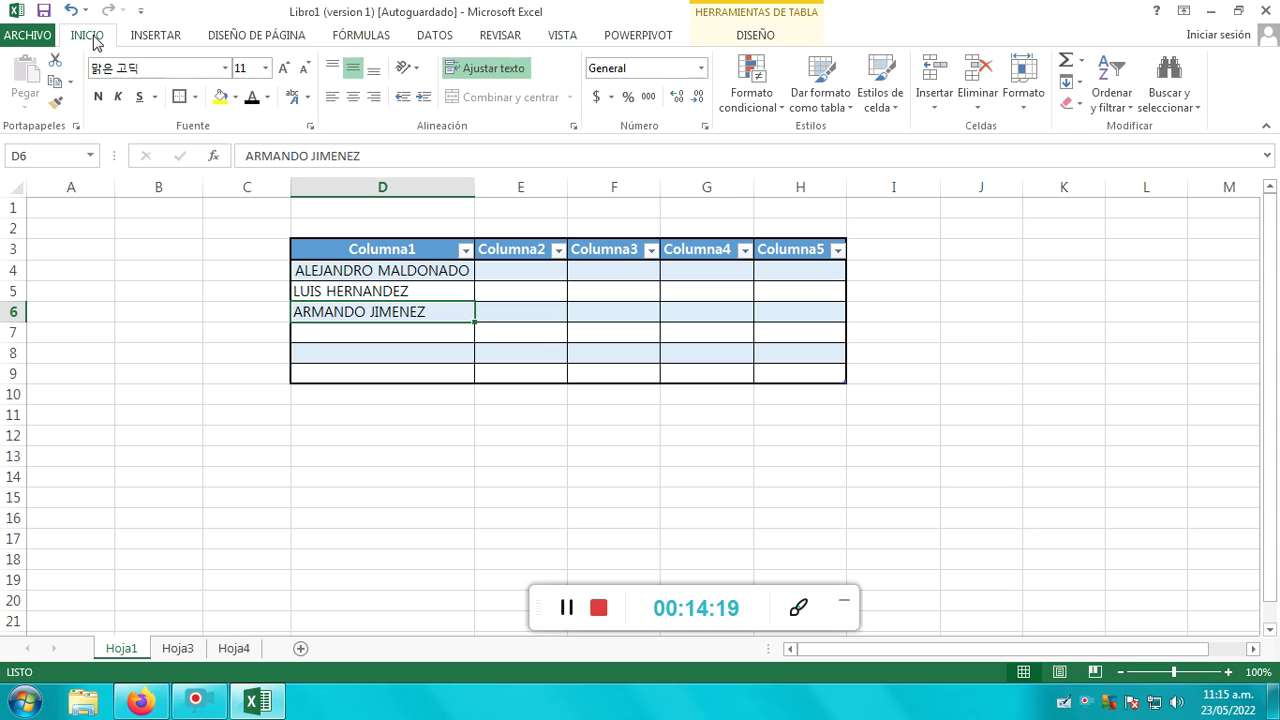
Clear all formatting from the table cells with Borrar formatos.
left_click(1031, 105)
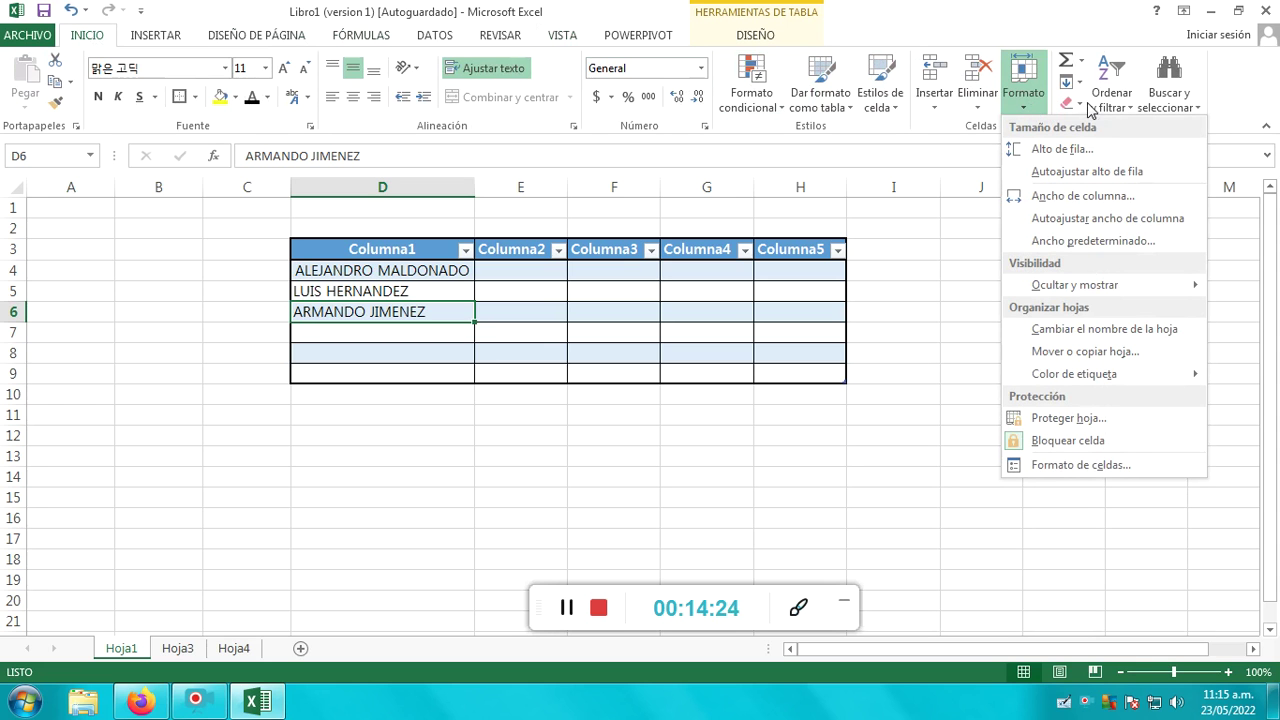
left_click(1077, 103)
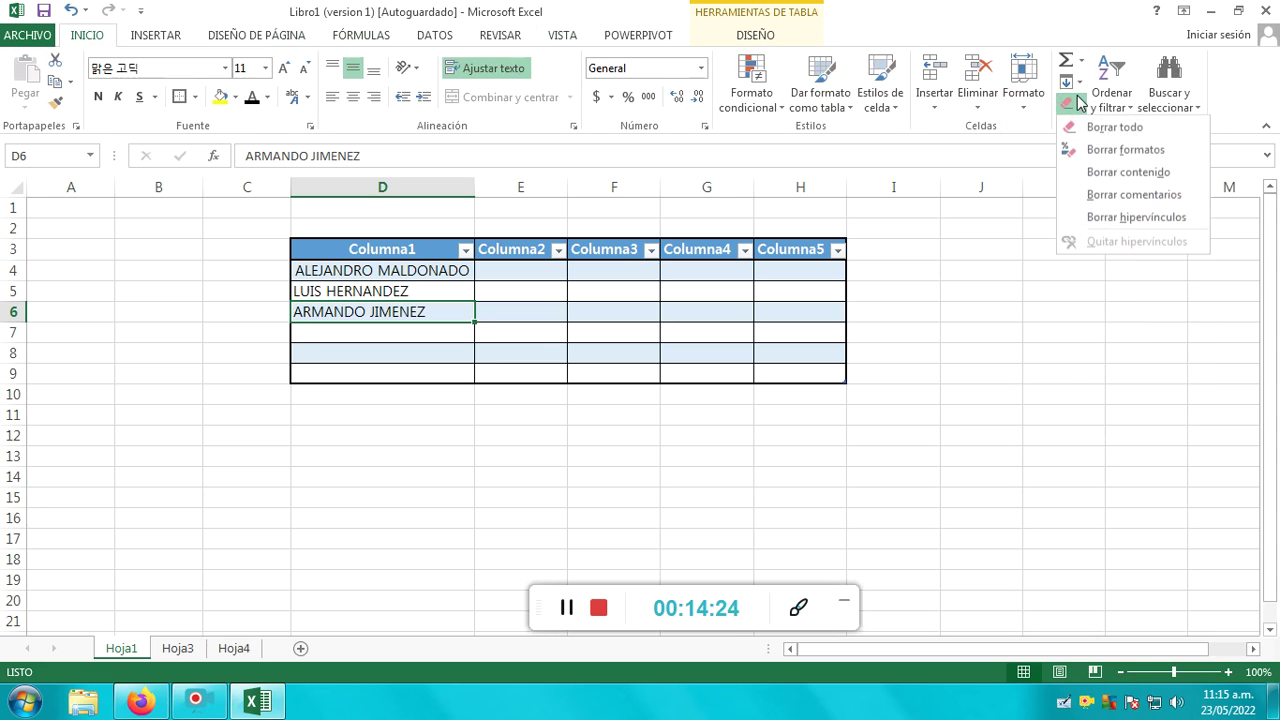
left_click(1125, 150)
Delete cells C3:I12 so Hoja1 is empty, then turn on wrap text in F10.
left_click_drag(930, 437, 231, 247)
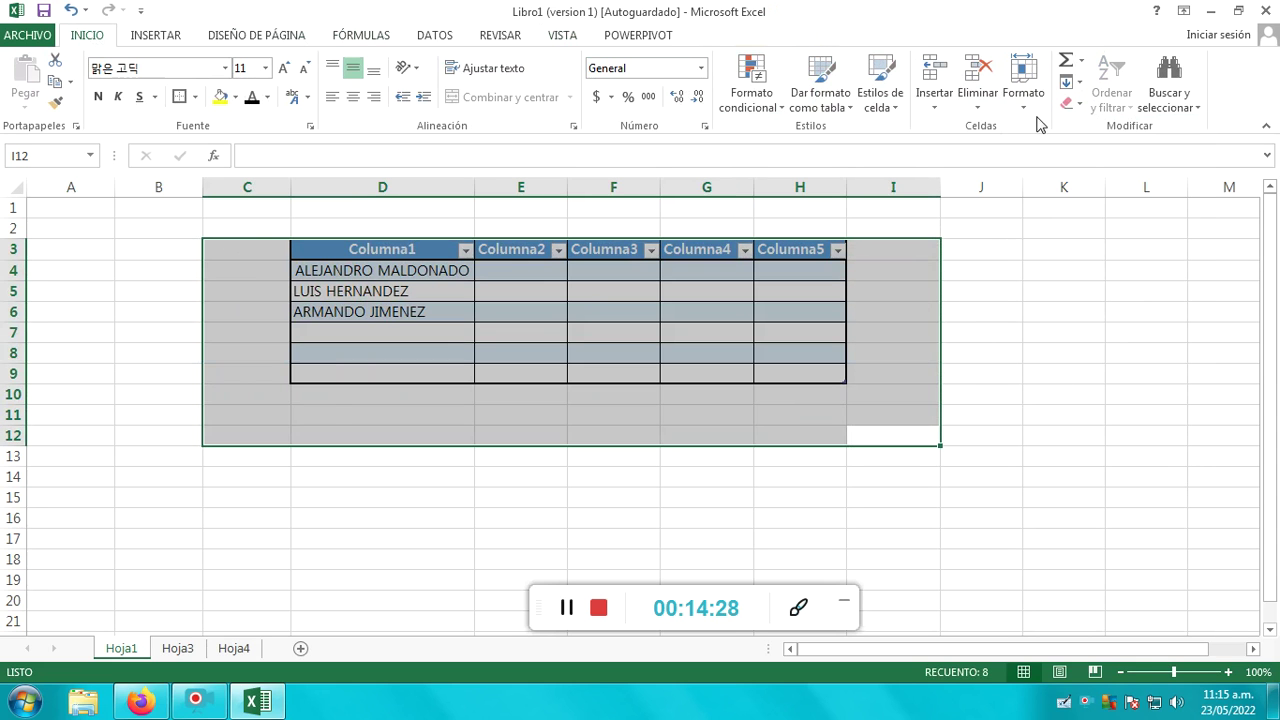
left_click(978, 105)
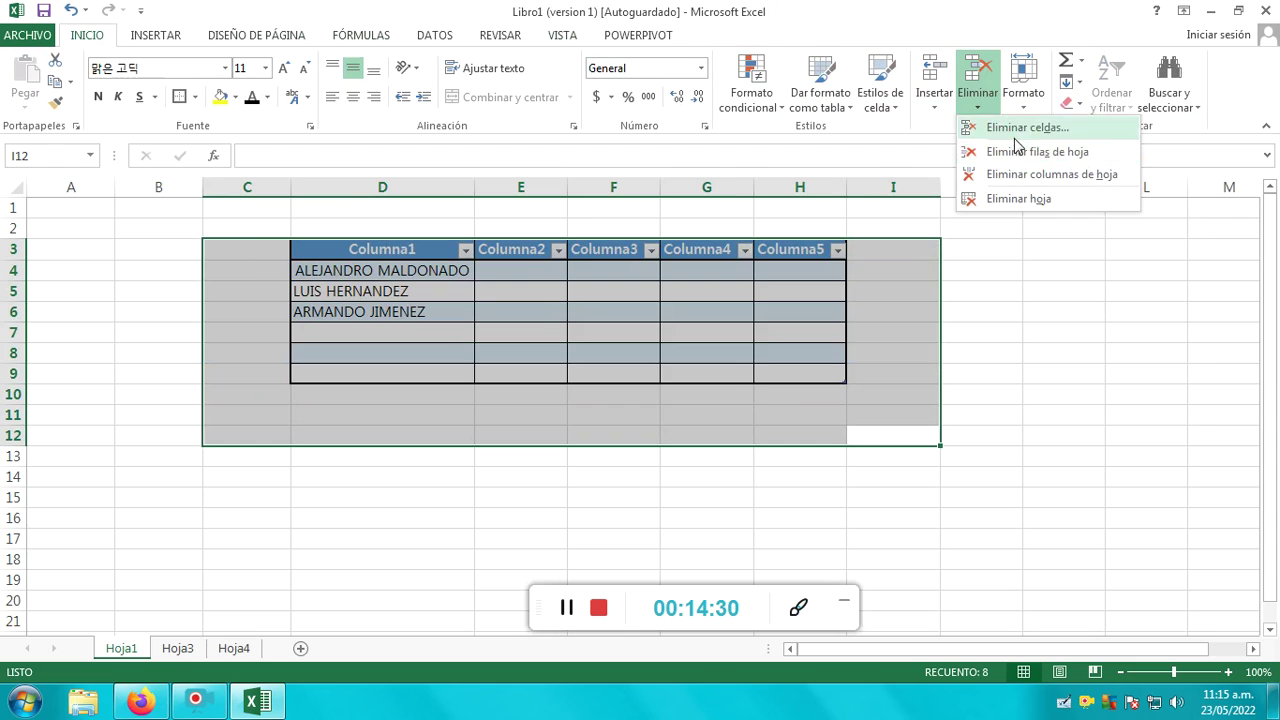
left_click(992, 130)
left_click(615, 391)
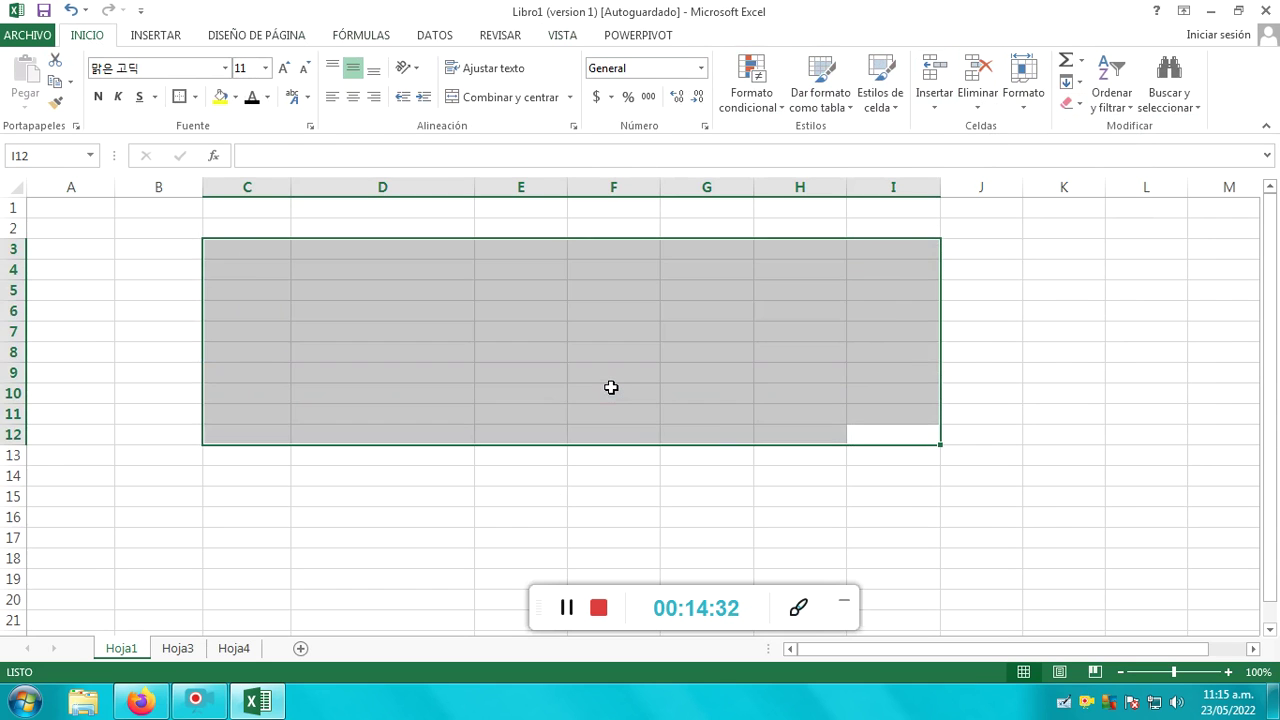
left_click(610, 390)
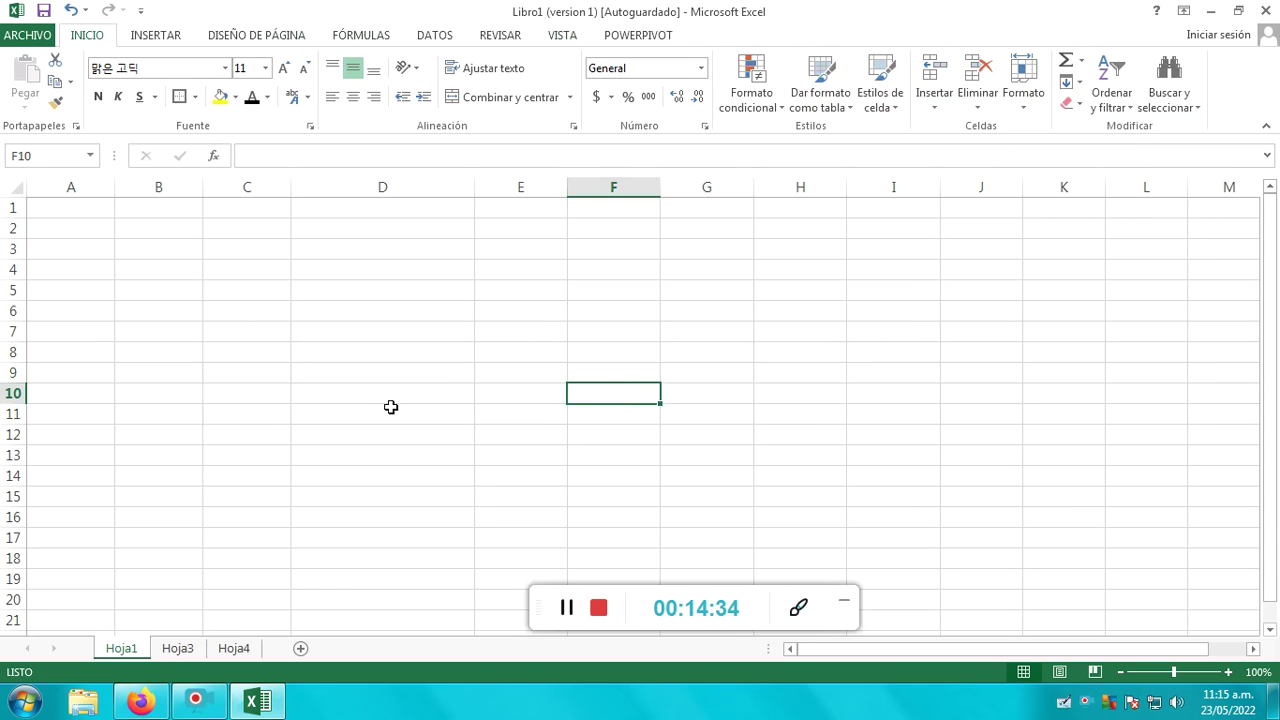
left_click(485, 70)
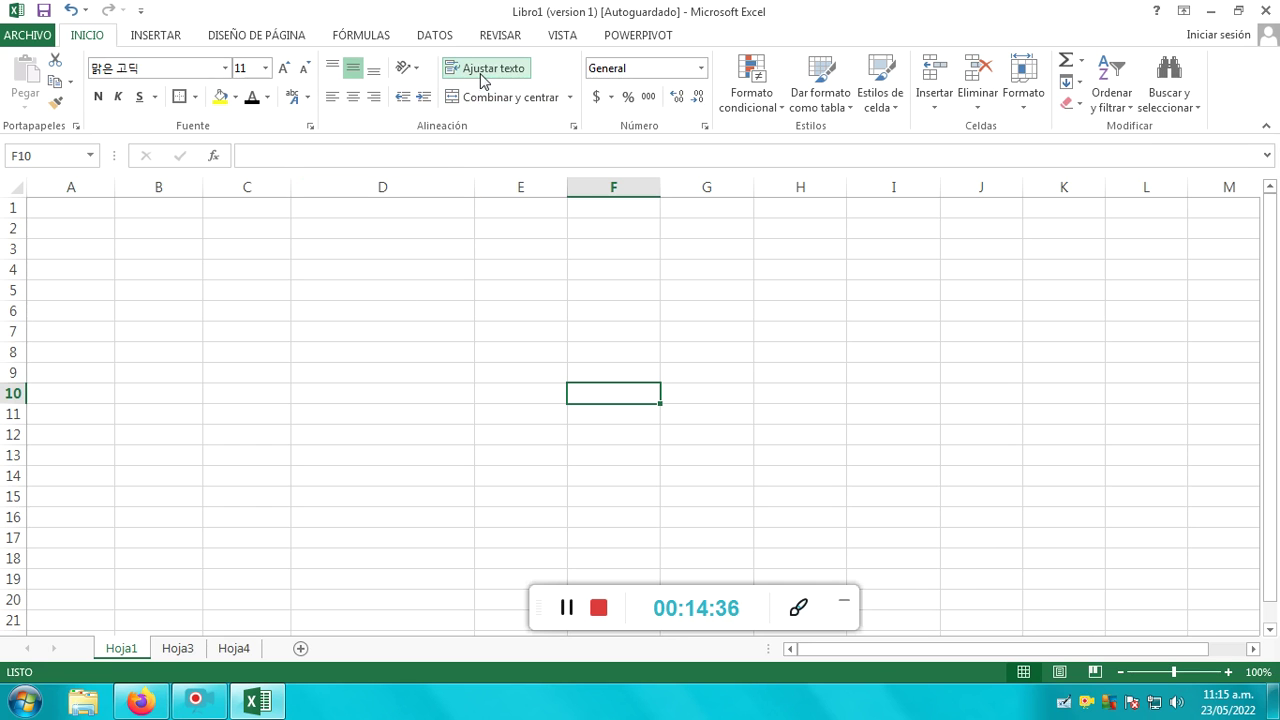
Show the INSERTAR ribbon commands over the blank Hoja1.
left_click(170, 42)
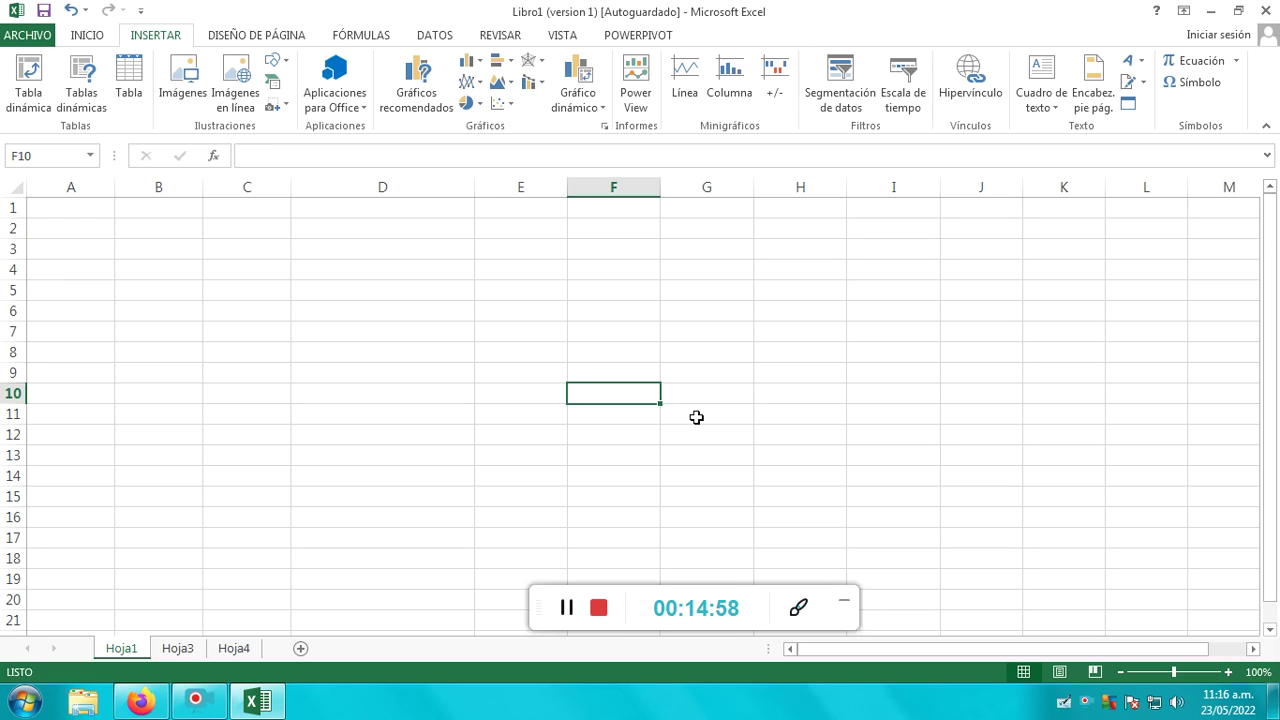
Insert a Power View report, then delete the resulting Power View2 sheet.
left_click(637, 82)
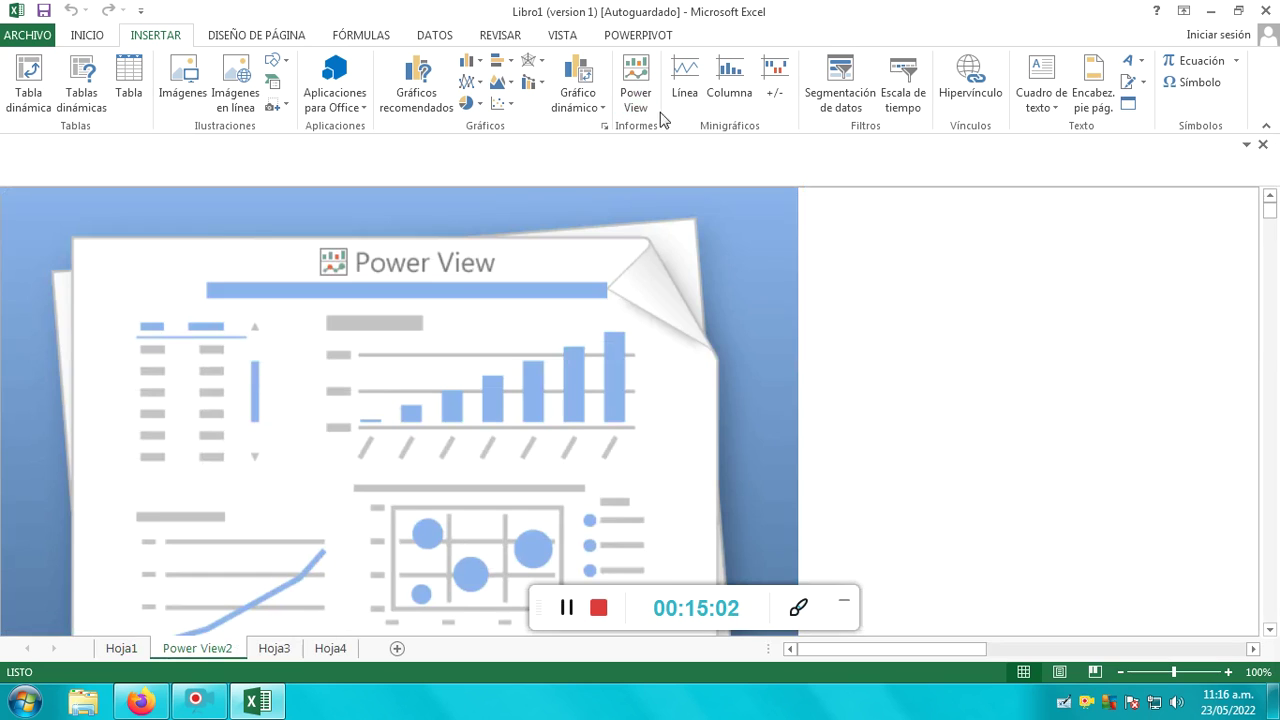
left_click(708, 390)
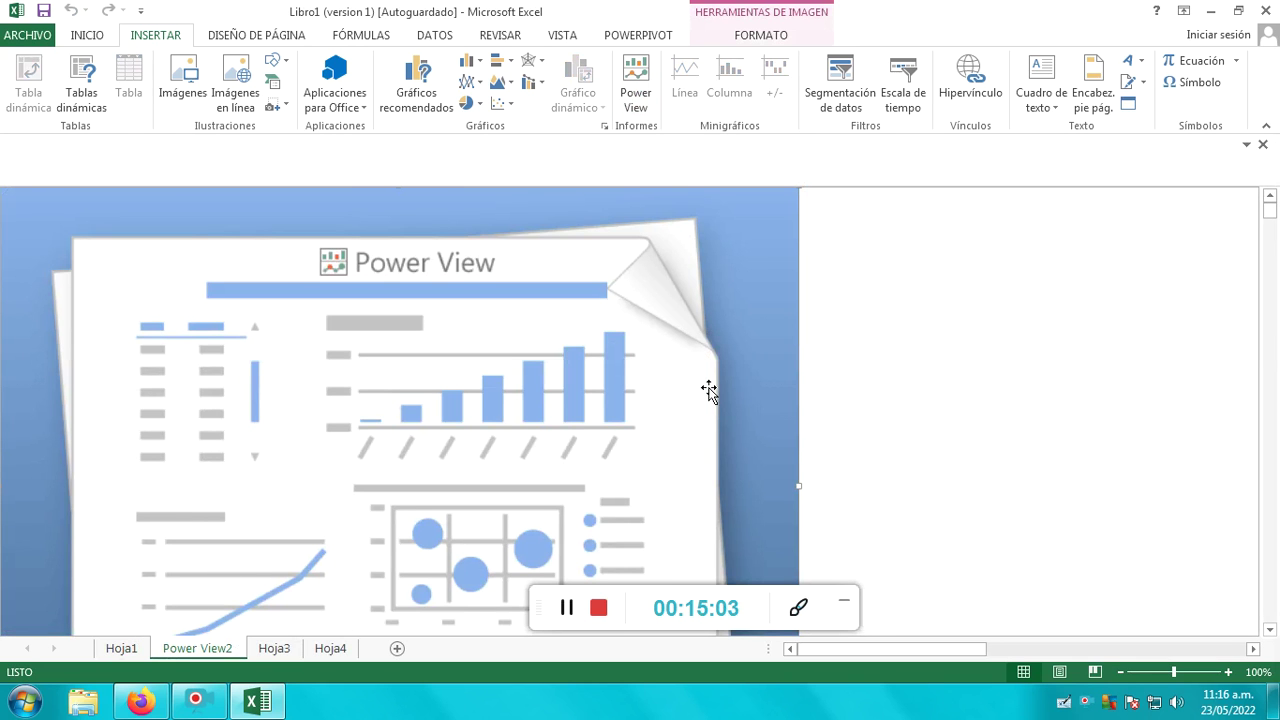
right_click(218, 655)
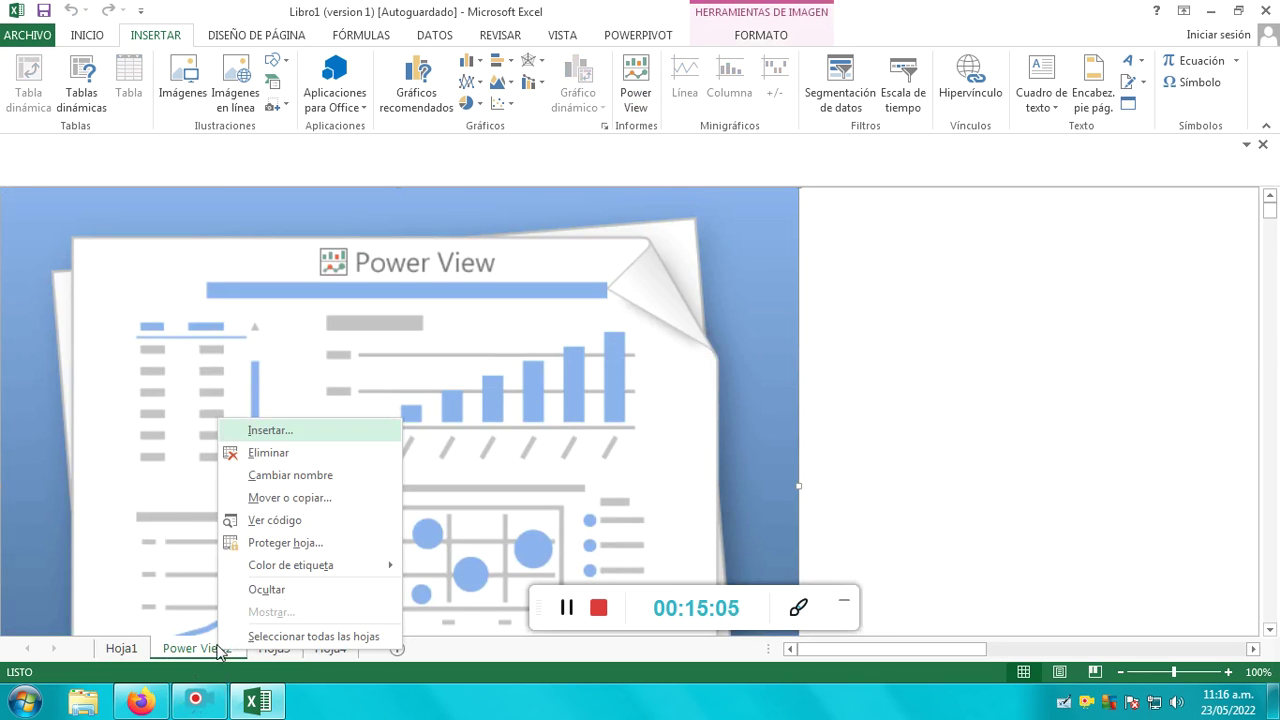
left_click(293, 458)
left_click(612, 400)
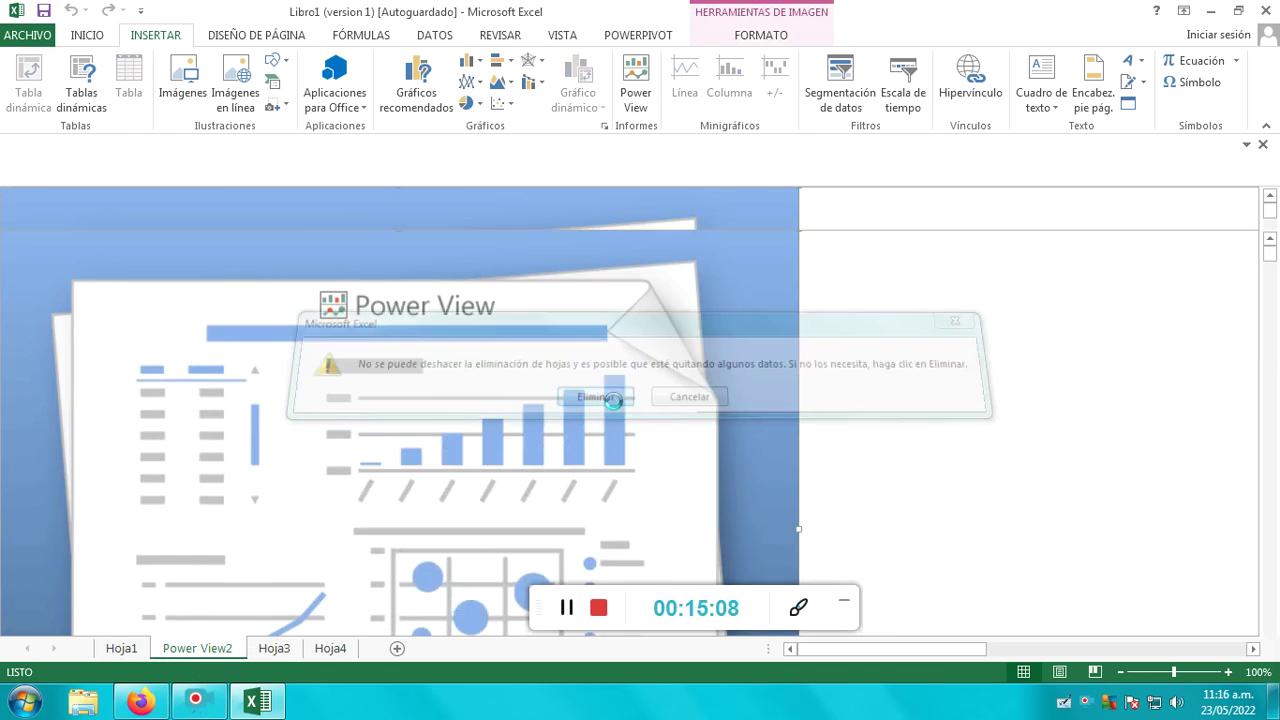
Delete the Hoja3 and Hoja4 sheets and narrow column D back to normal width.
right_click(199, 647)
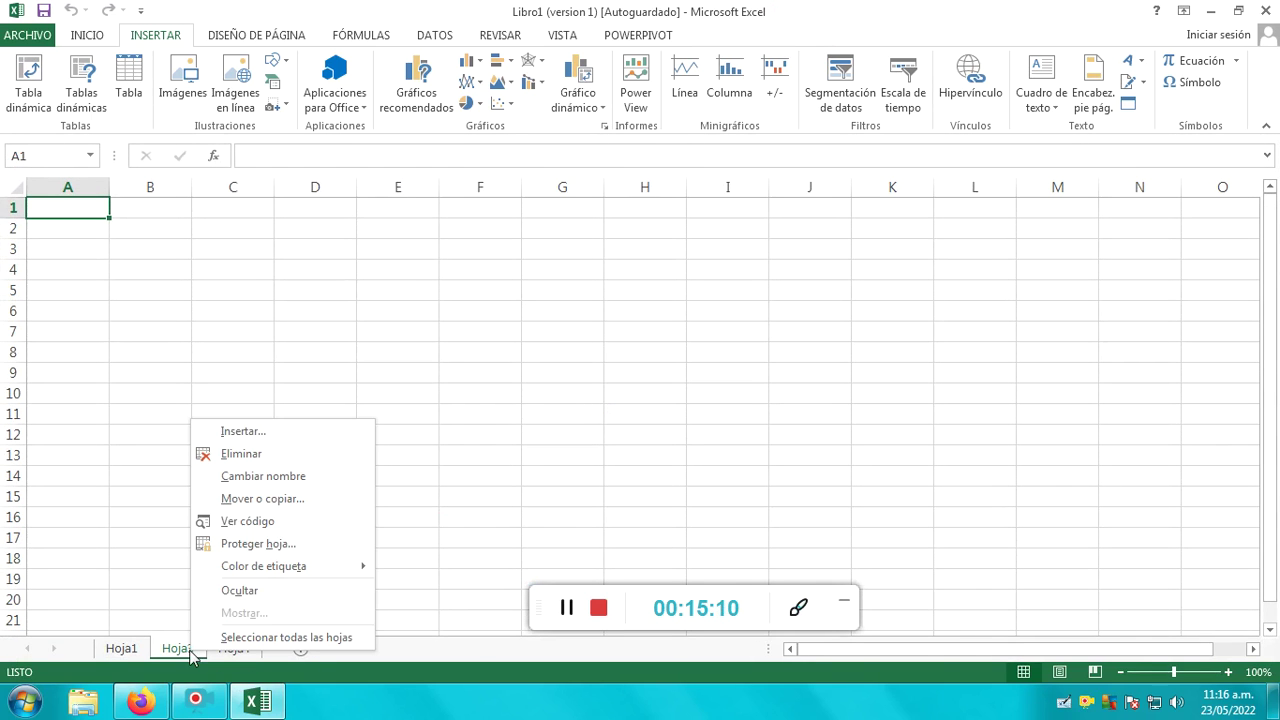
left_click(279, 453)
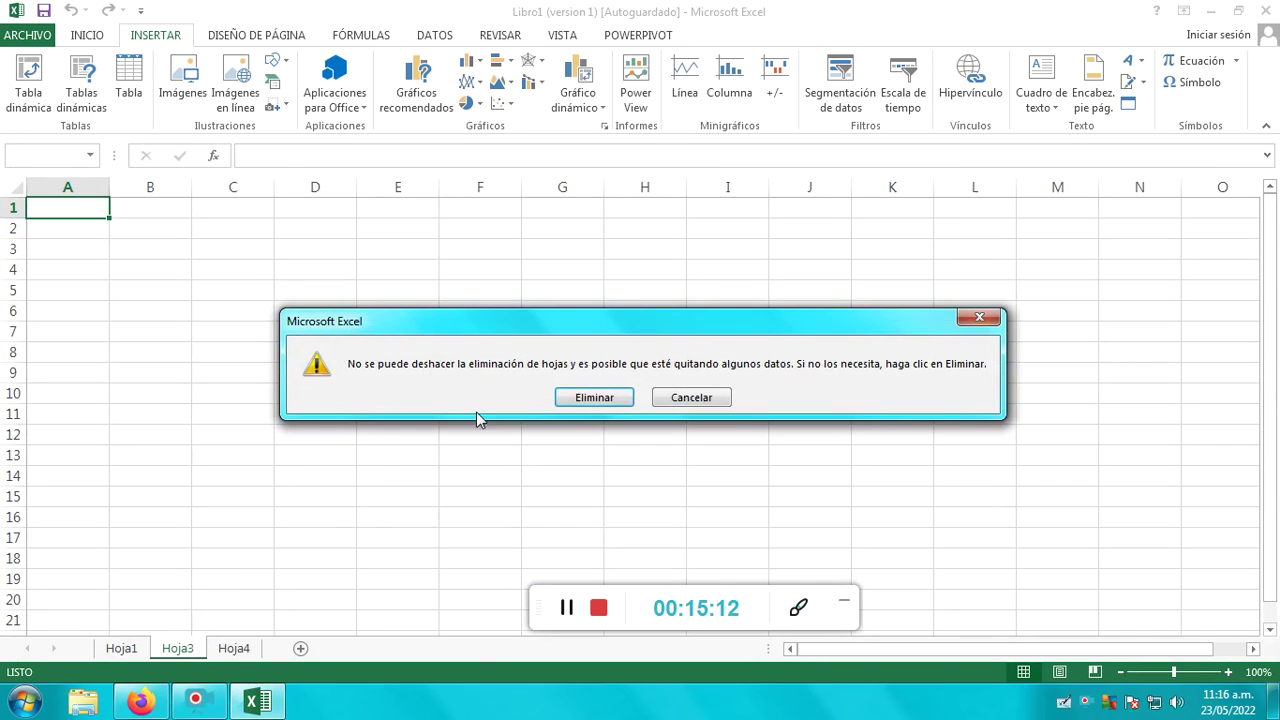
left_click(594, 399)
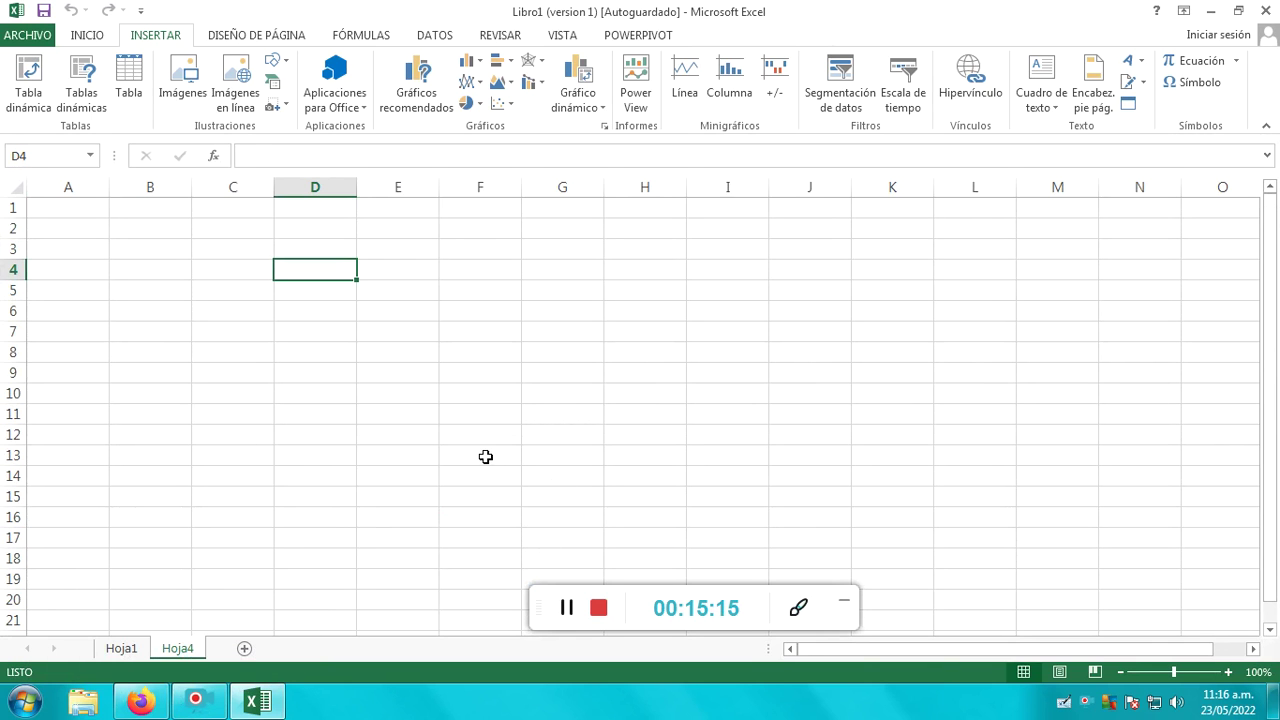
right_click(193, 650)
left_click(297, 458)
left_click(594, 399)
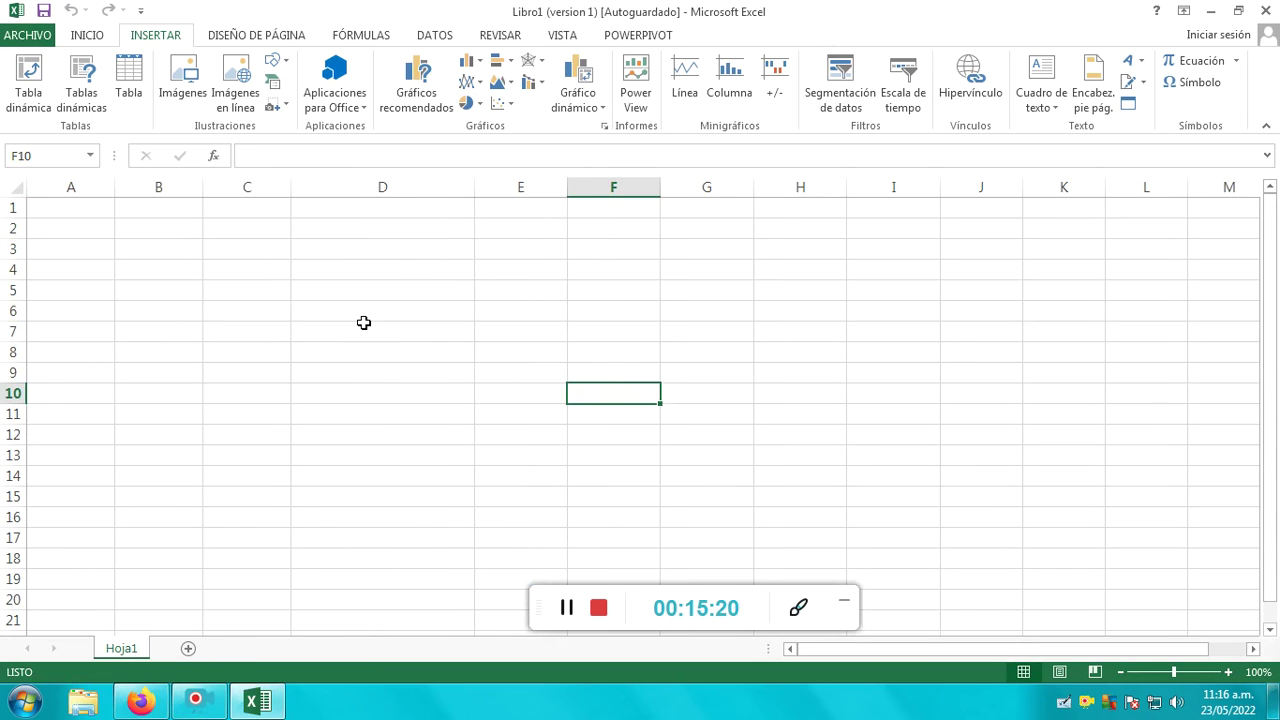
left_click_drag(475, 187, 383, 184)
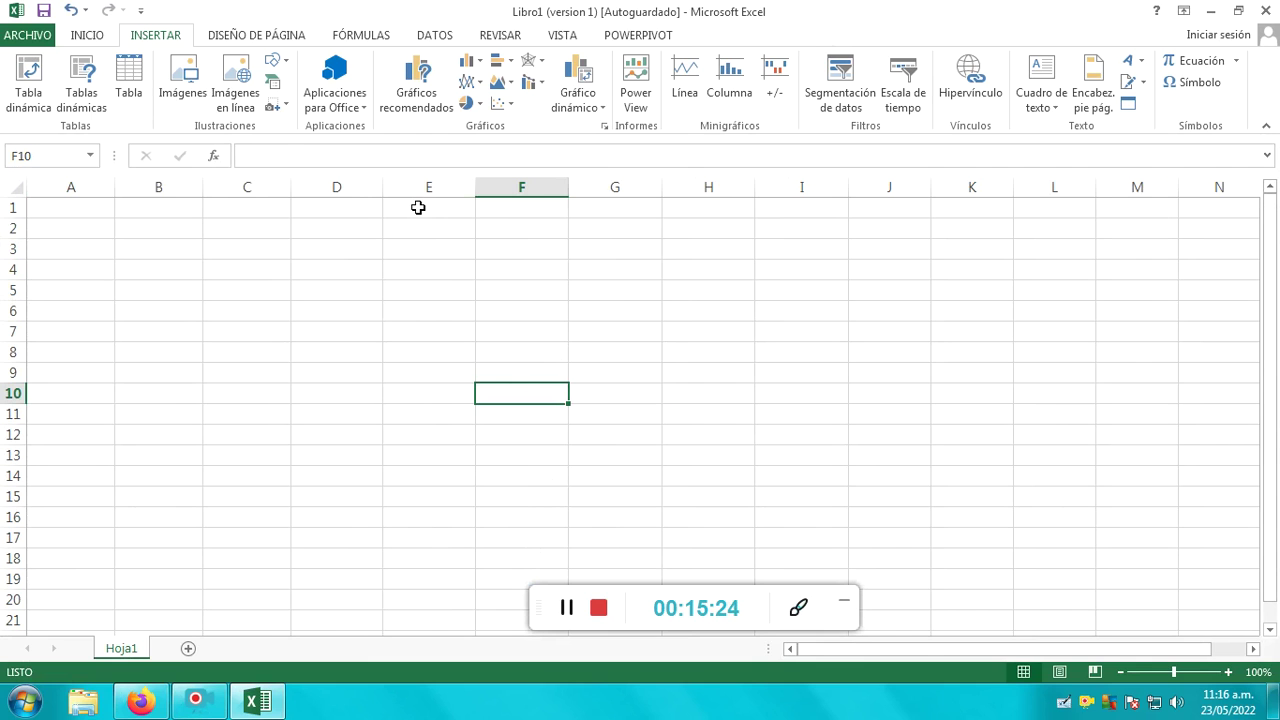
Browse the Page Layout, Formulas, Data and Review ribbon tabs, ending on Vista (View).
left_click(240, 36)
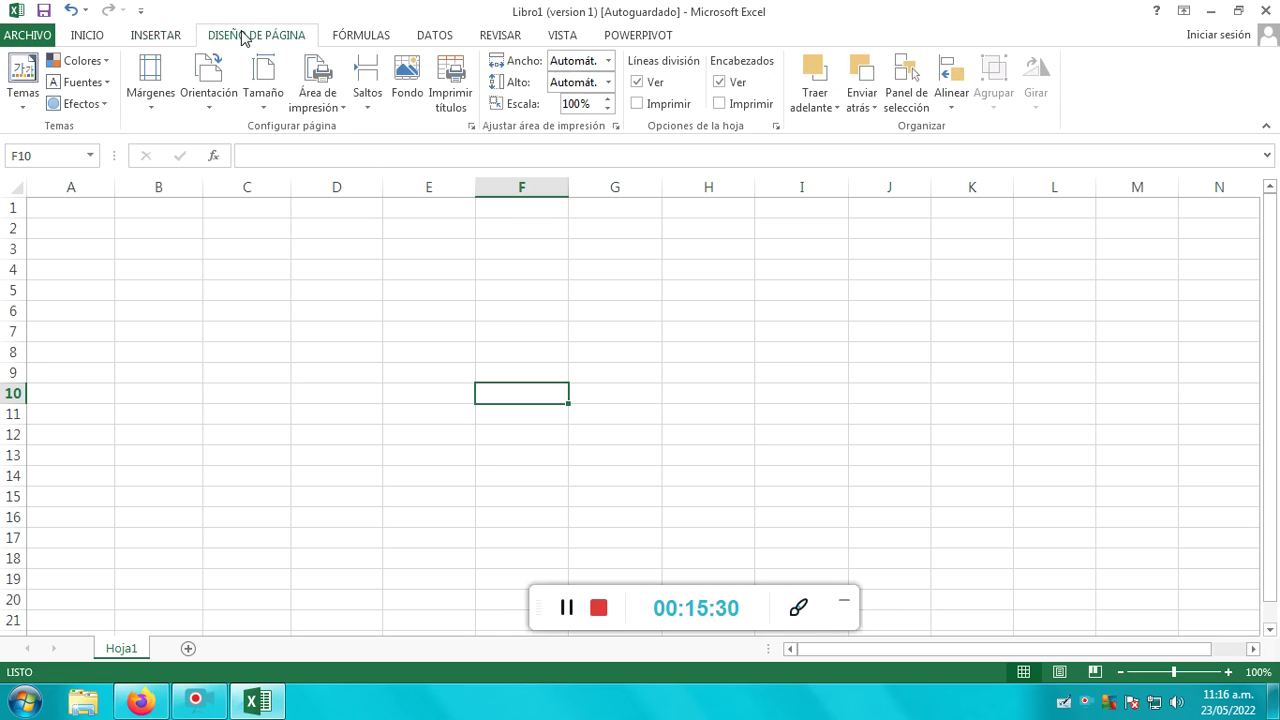
left_click(362, 36)
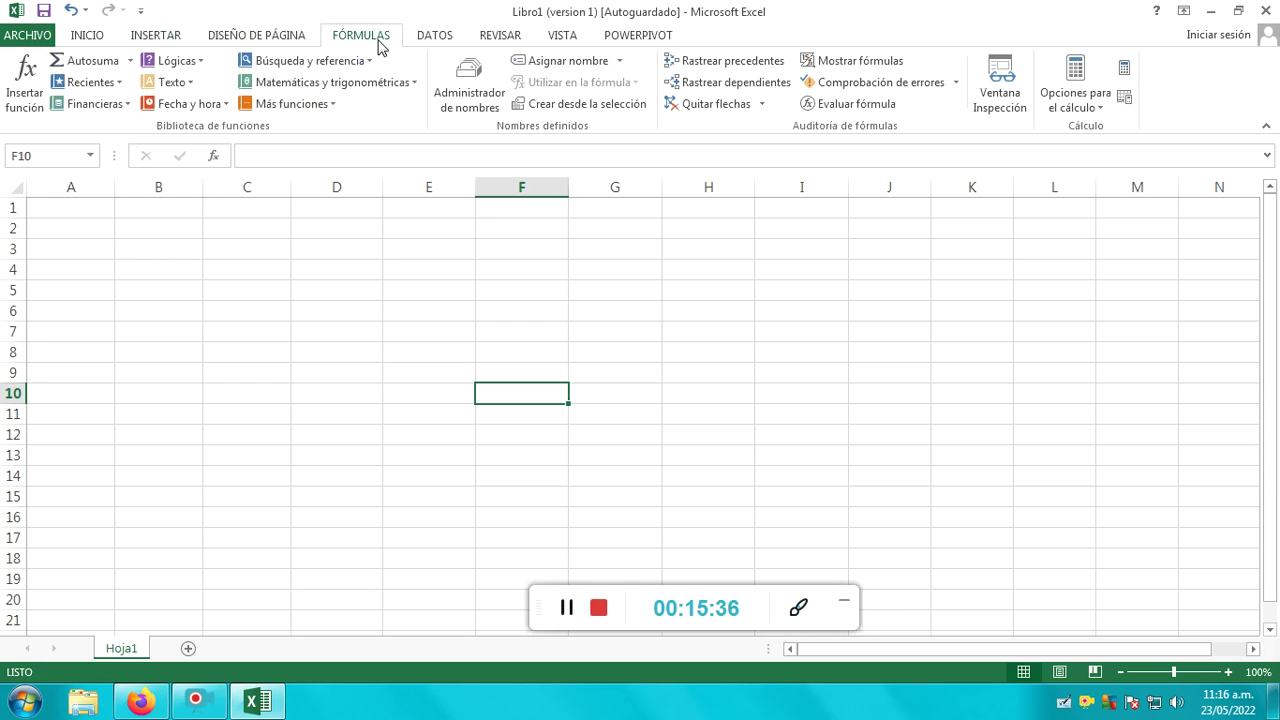
left_click(437, 37)
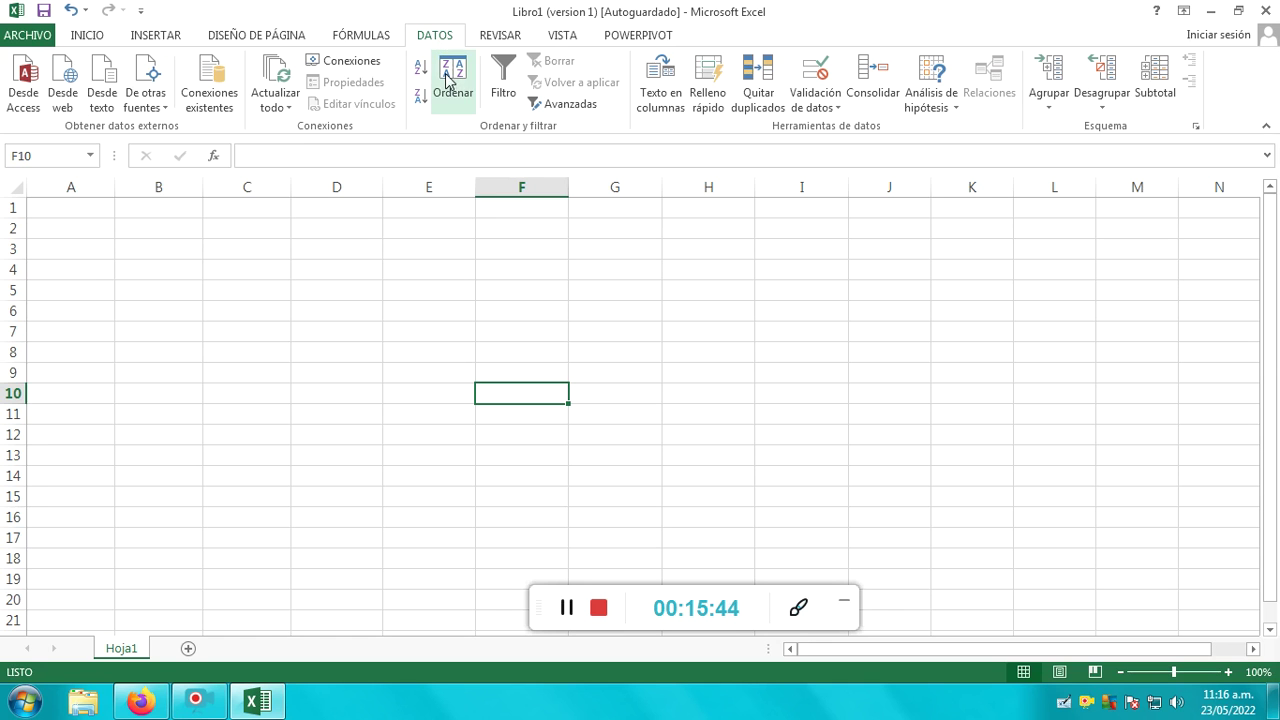
left_click(497, 38)
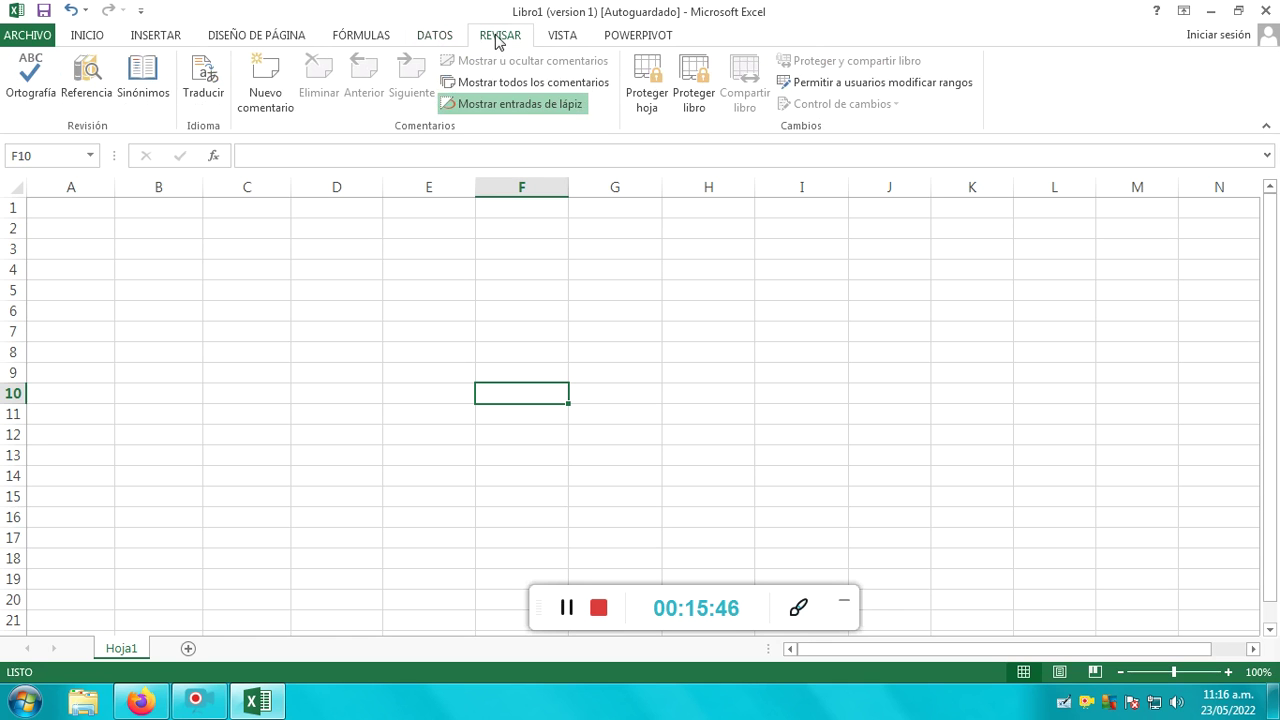
left_click(561, 38)
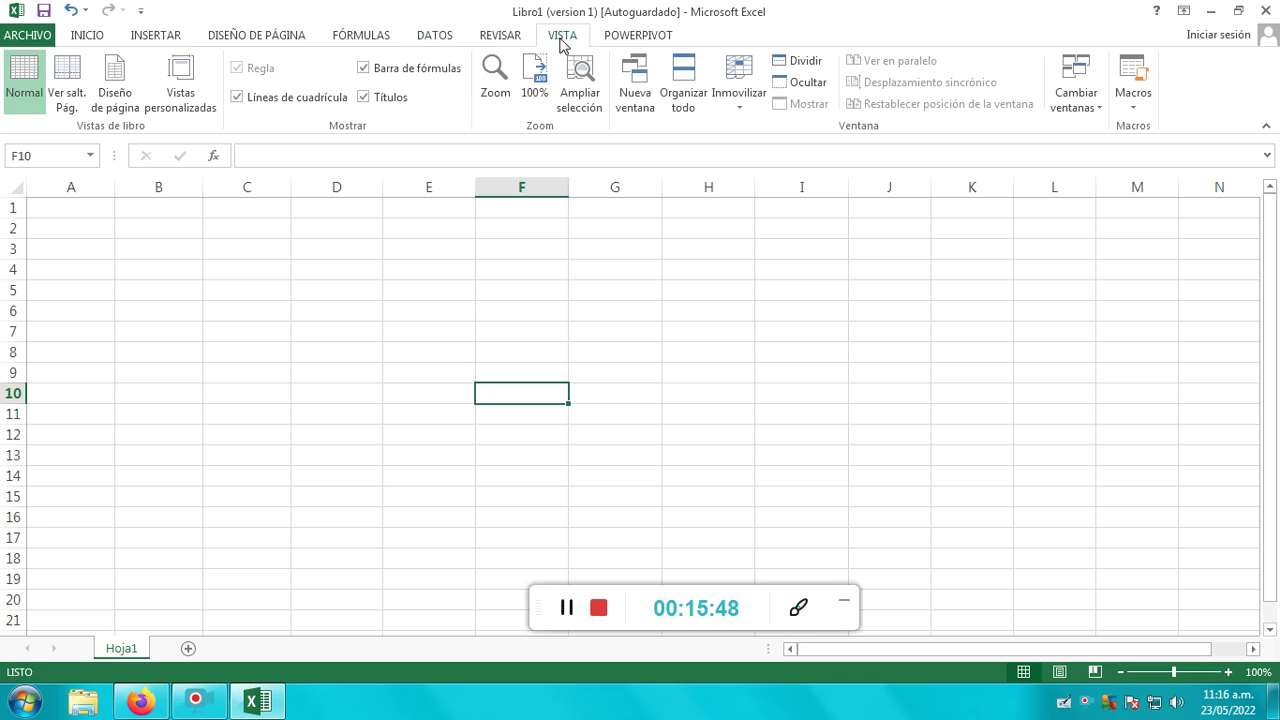